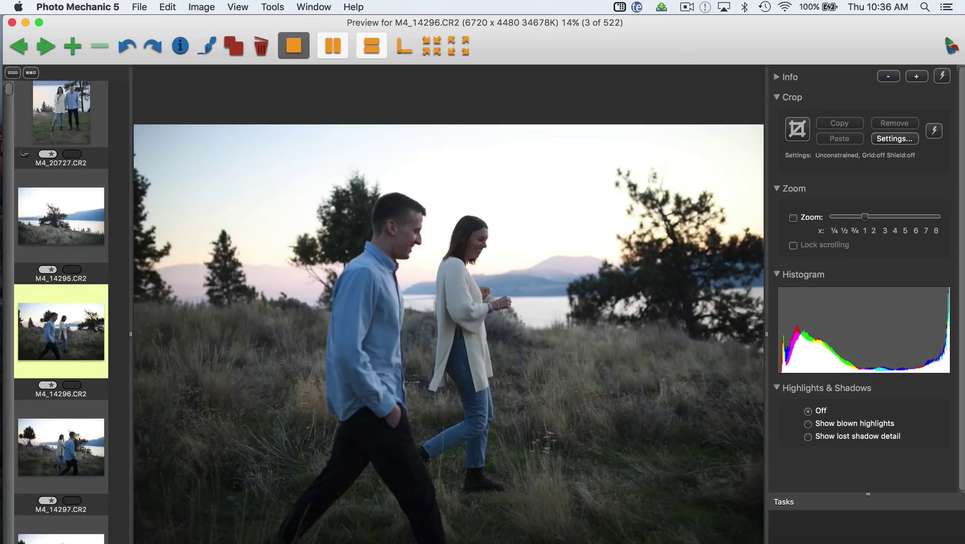
# - Review the photos following M4_14296 and mark two picks along the way with color class 2
pyautogui.press('Right')
pyautogui.press('2')
pyautogui.press('Right')
pyautogui.press('Right')
pyautogui.press('Right')
pyautogui.press('Right')
pyautogui.press('Right')
pyautogui.press('Right')
pyautogui.press('2')
# - Review the lakeside walking photos through M4_20728 and onward to M4_14306
pyautogui.press('Right')
pyautogui.press('Right')
pyautogui.press('Right')
pyautogui.press('Right')
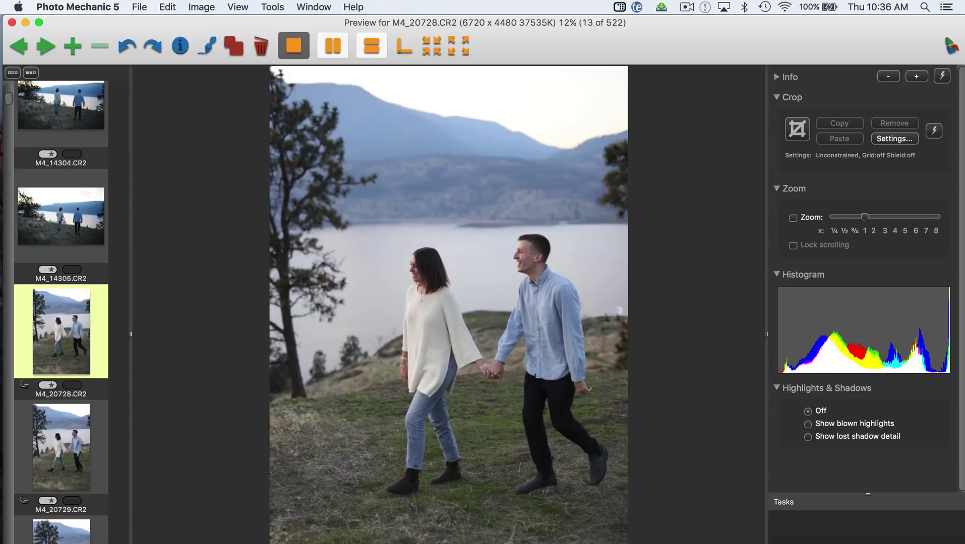
pyautogui.press('Right')
pyautogui.press('Right')
pyautogui.press('Right')
pyautogui.press('Right')
pyautogui.press('Right')
pyautogui.press('Right')
pyautogui.press('Right')
pyautogui.press('Right')
pyautogui.press('Right')
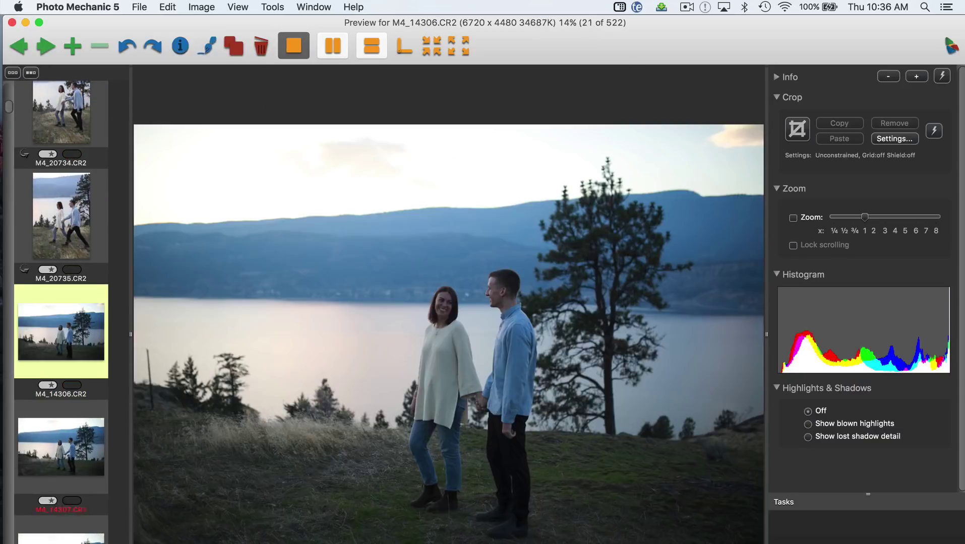
# - Examine the couple's lakeside and tall-tree frames from M4_14307 through M4_14314
pyautogui.press('Right')
pyautogui.press('Right')
pyautogui.press('Right')
pyautogui.press('Right')
pyautogui.press('Right')
pyautogui.press('Right')
pyautogui.press('Right')
pyautogui.press('Right')
pyautogui.press('Right')
pyautogui.press('Right')
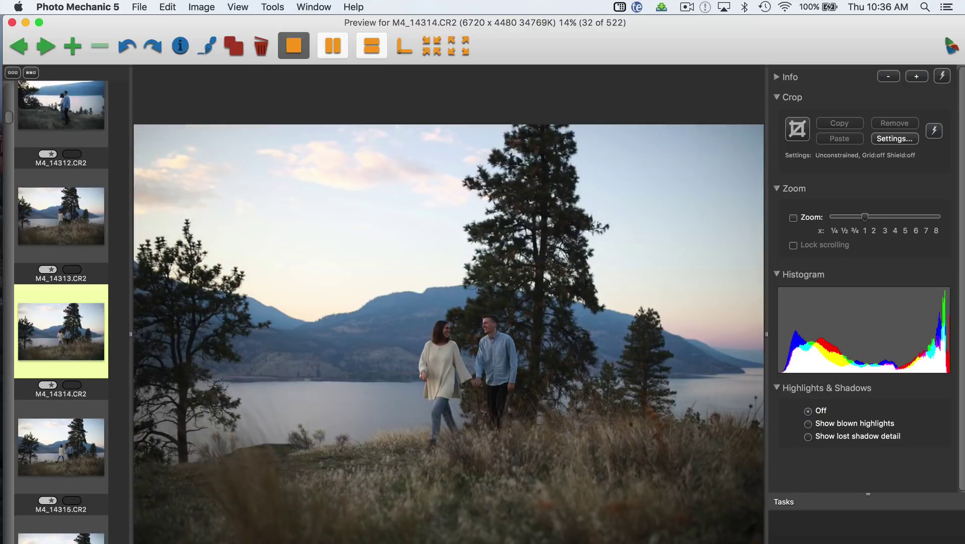
# - Examine the landscape walking frames from M4_14315 through M4_14324
pyautogui.press('Right')
pyautogui.press('Right')
pyautogui.press('Right')
pyautogui.press('Right')
pyautogui.press('Right')
pyautogui.press('Right')
pyautogui.press('Right')
pyautogui.press('Right')
pyautogui.press('Right')
pyautogui.press('Right')
pyautogui.press('Right')
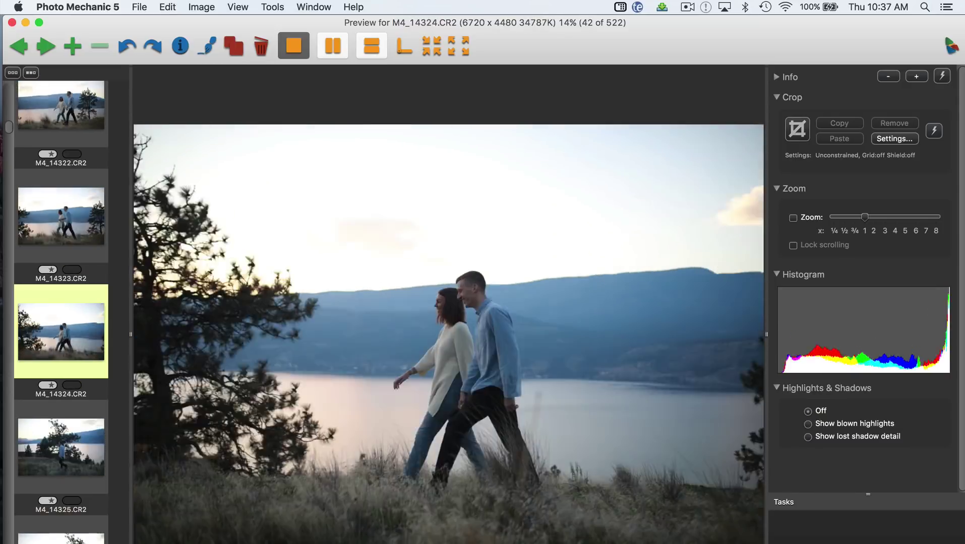
# - Review the hillside walking frames from M4_14325 through M4_14335
pyautogui.press('Right')
pyautogui.press('Right')
pyautogui.press('Right')
pyautogui.press('Right')
pyautogui.press('Right')
pyautogui.press('Right')
pyautogui.press('Right')
pyautogui.press('Right')
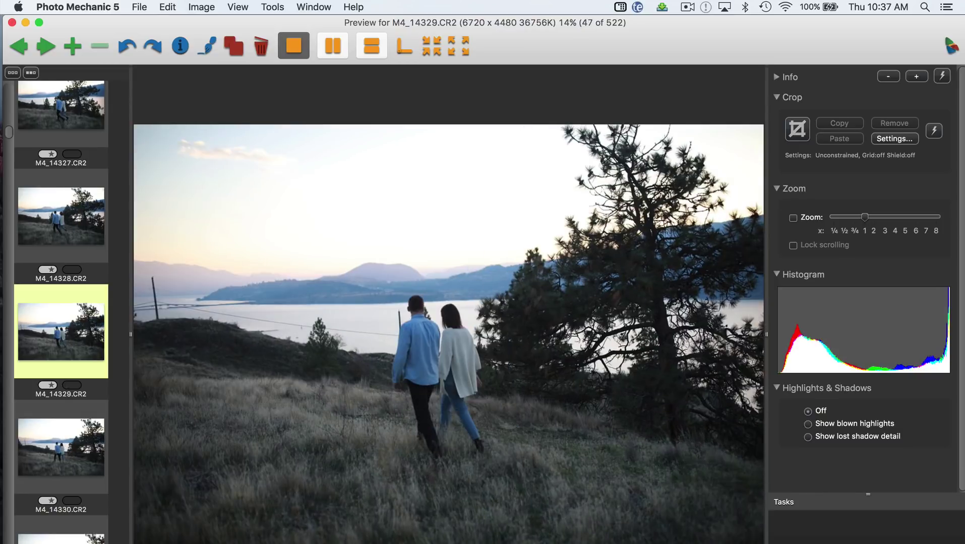
pyautogui.press('Right')
pyautogui.press('Right')
pyautogui.press('Right')
pyautogui.press('Right')
pyautogui.press('Right')
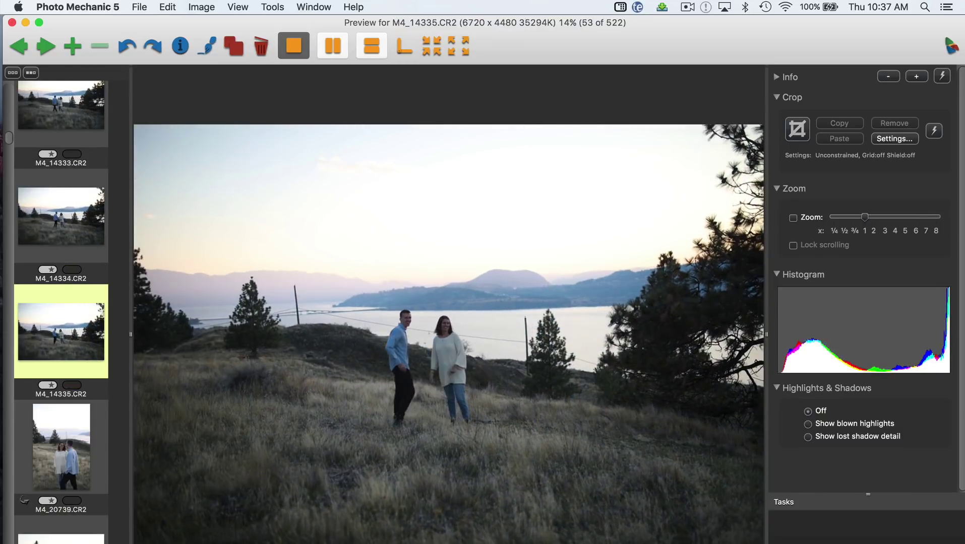
# - Review the standing couple portraits from M4_20739 onward and mark M4_14336 with the red color class
pyautogui.press('Right')
pyautogui.press('Right')
pyautogui.press('Right')
pyautogui.press('Right')
pyautogui.press('Right')
pyautogui.press('Right')
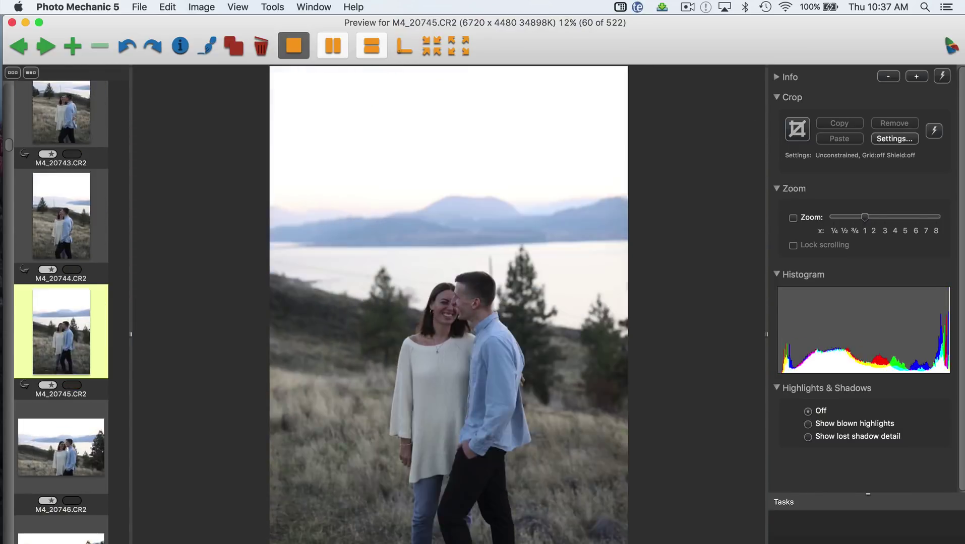
pyautogui.press('Right')
pyautogui.press('Right')
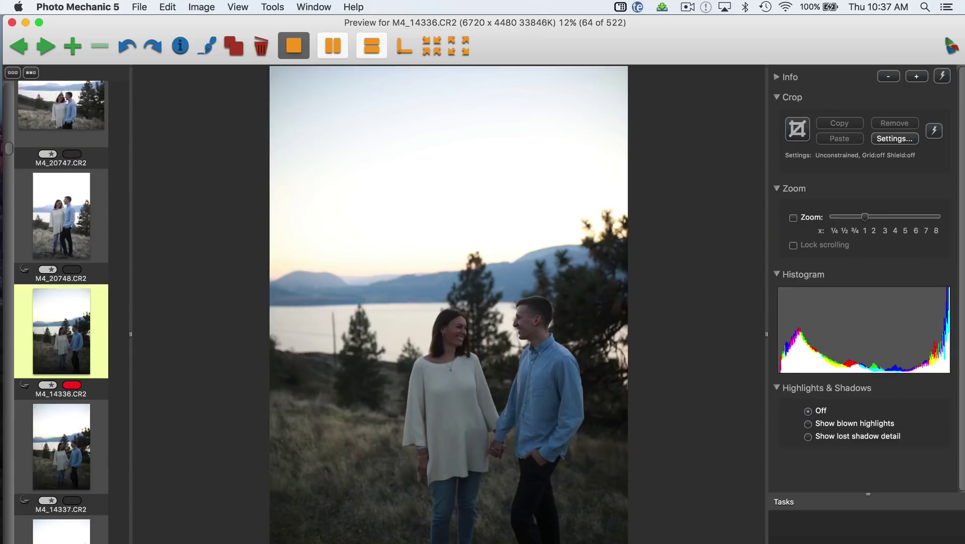
# - Compare the similar hand-holding portraits from M4_14337 through M4_14342 by going back and forth between them
pyautogui.press('Right')
pyautogui.press('Right')
pyautogui.press('Right')
pyautogui.press('Right')
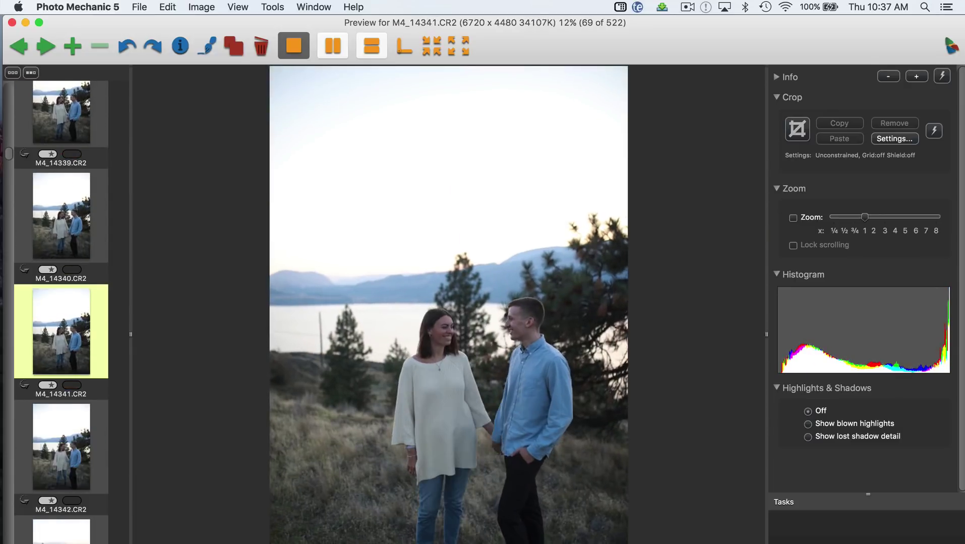
pyautogui.press('Left')
pyautogui.press('Left')
pyautogui.press('Right')
pyautogui.press('Right')
pyautogui.press('Right')
pyautogui.press('Right')
pyautogui.press('Right')
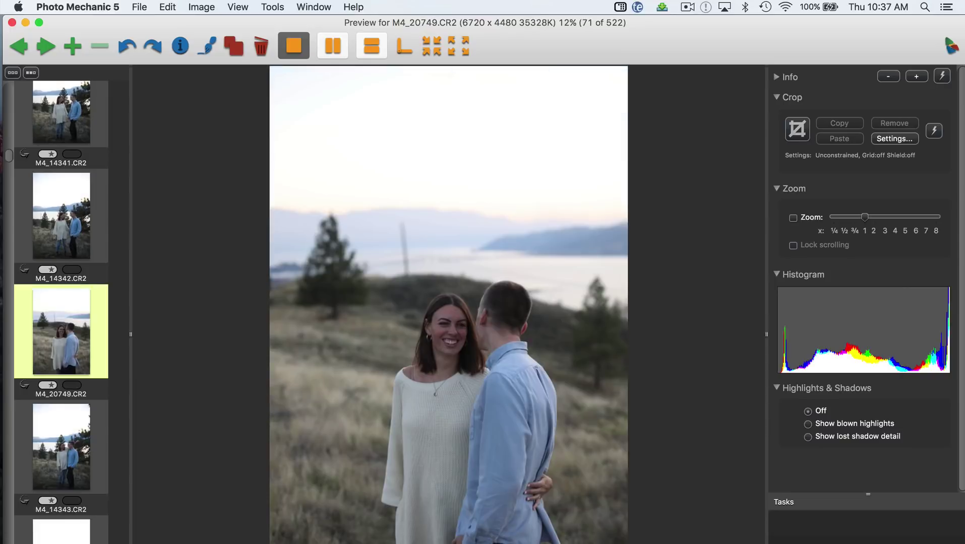
pyautogui.press('Left')
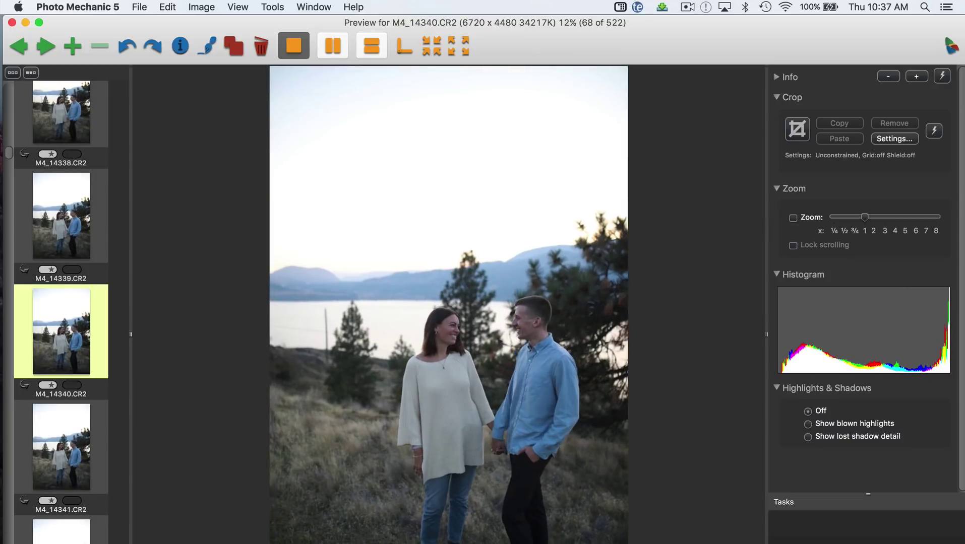
# - Review the couple portraits from M4_14341 through M4_14352
pyautogui.press('Right')
pyautogui.press('Right')
pyautogui.press('Right')
pyautogui.press('Right')
pyautogui.press('Right')
pyautogui.press('Right')
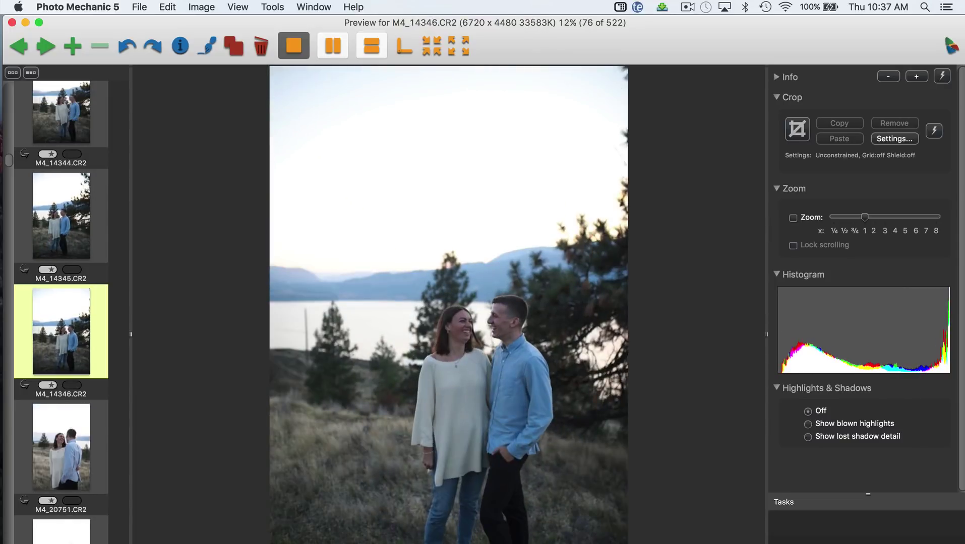
pyautogui.press('Right')
pyautogui.press('Right')
pyautogui.press('Right')
pyautogui.press('Right')
pyautogui.press('Right')
pyautogui.press('Right')
pyautogui.press('Right')
pyautogui.press('Right')
pyautogui.press('Right')
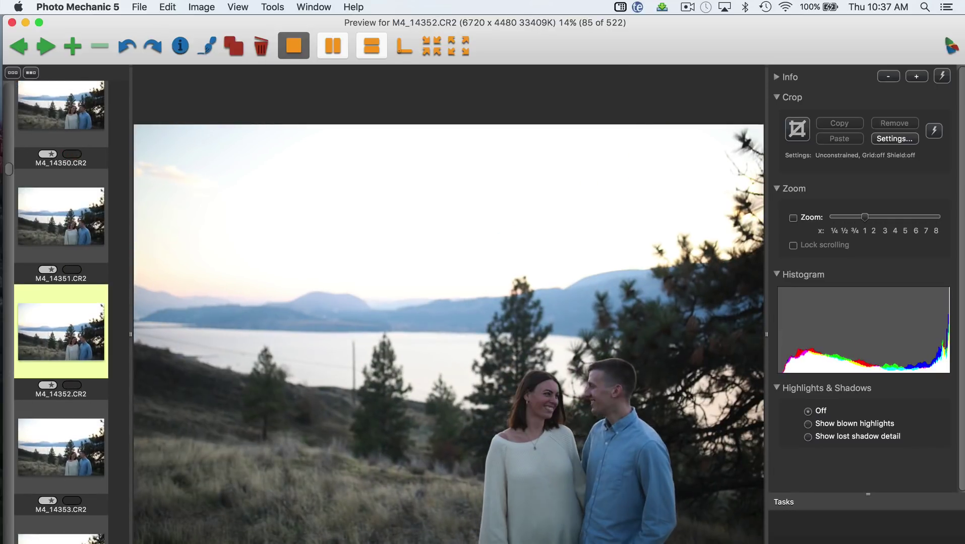
# - Review the frames from M4_14353 to the leg detail M4_20756, marking M4_20754 with the red color class
pyautogui.press('Right')
pyautogui.press('Right')
pyautogui.press('Right')
pyautogui.press('Right')
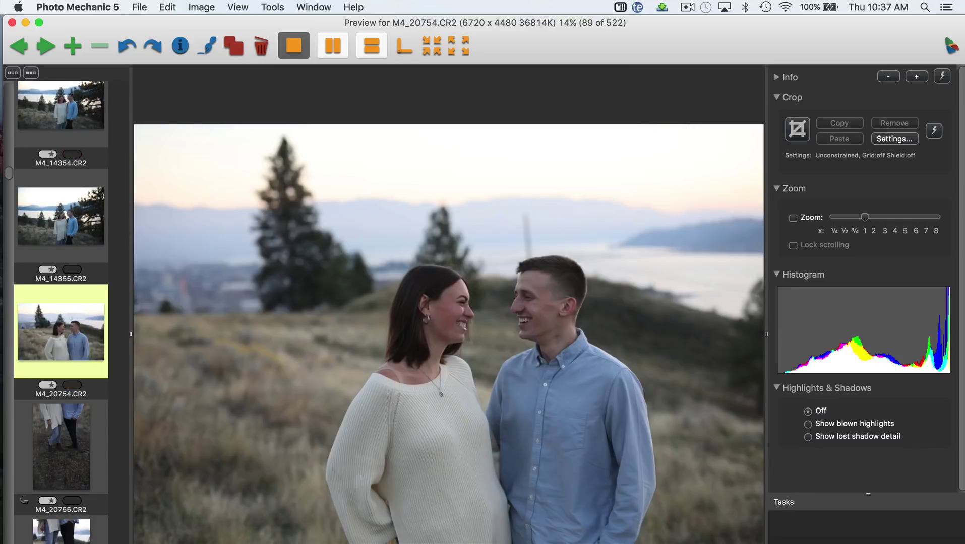
pyautogui.press('Right')
pyautogui.press('Right')
pyautogui.press('Right')
pyautogui.press('Right')
pyautogui.press('Right')
pyautogui.press('Right')
pyautogui.press('Right')
pyautogui.press('Right')
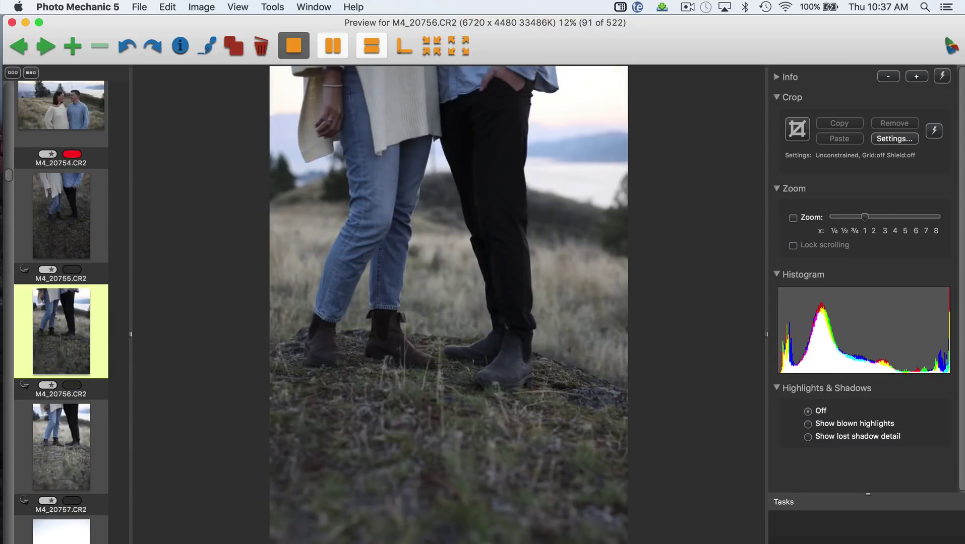
# - Review the embracing and close-up couple portraits, including M4_14363 and M4_14367, up to the walking shot M4_20758
pyautogui.press('Right')
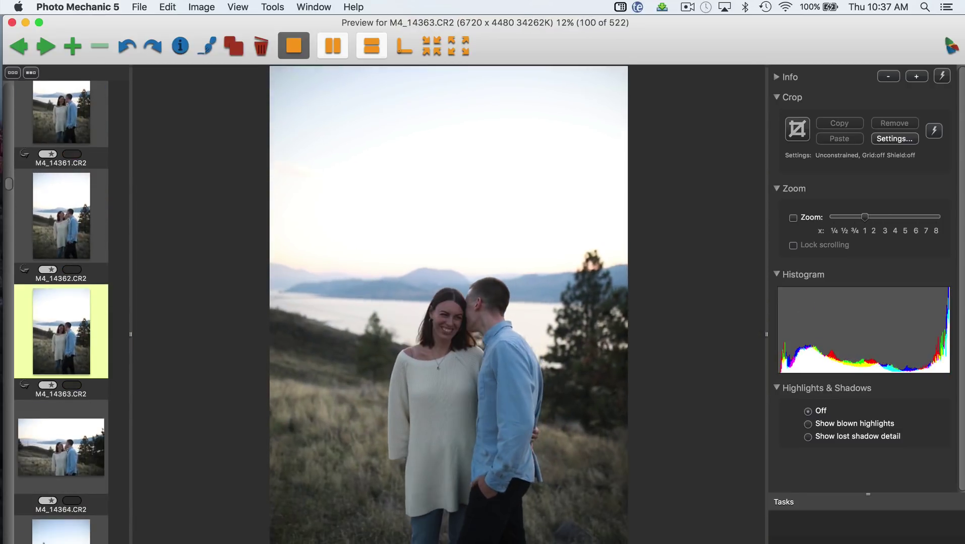
pyautogui.press('Right')
pyautogui.press('Right')
pyautogui.press('Right')
pyautogui.press('Right')
pyautogui.press('Right')
pyautogui.press('Right')
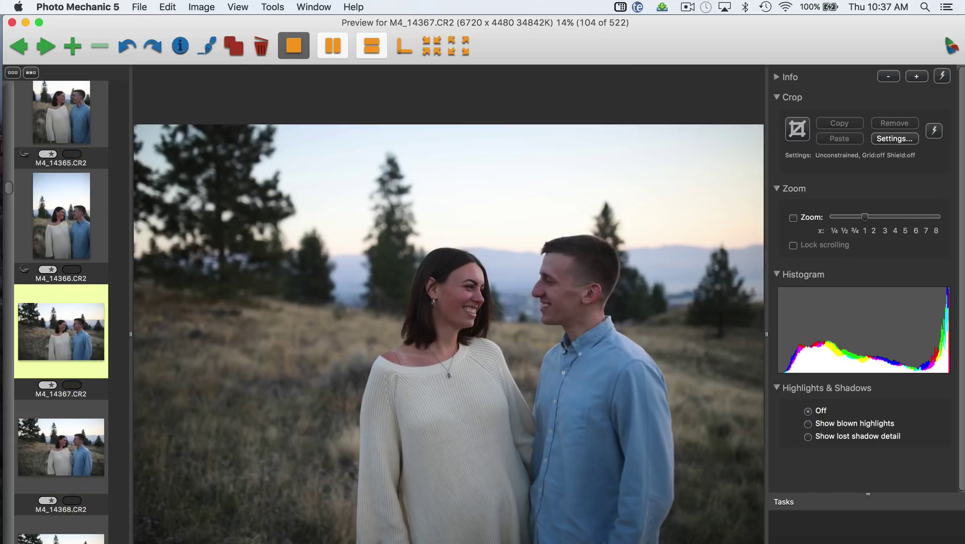
pyautogui.press('Right')
pyautogui.press('Right')
pyautogui.press('Right')
pyautogui.press('Right')
pyautogui.press('Right')
pyautogui.press('Right')
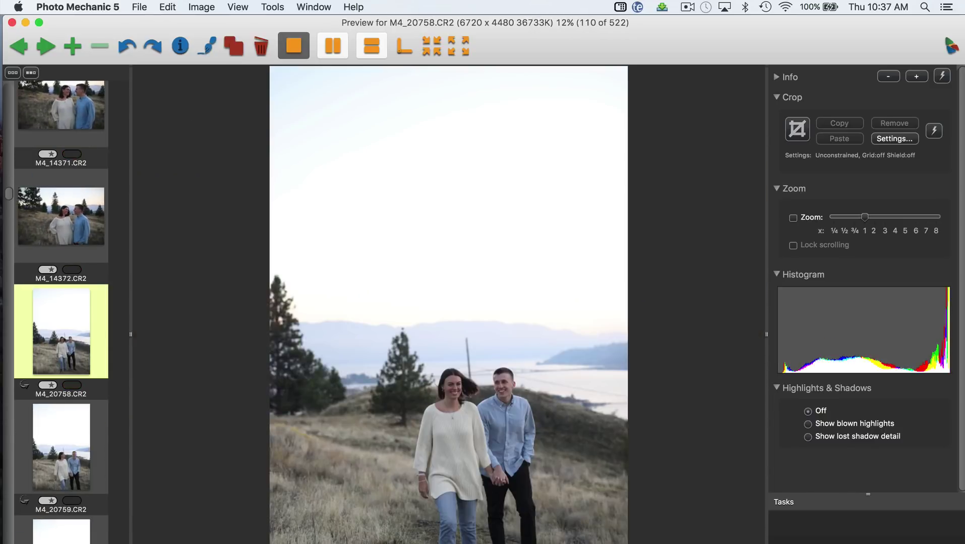
# - Review the frames after M4_20758 and compare the cheek-kiss shots M4_14373, M4_14374 and M4_14375
pyautogui.press('Right')
pyautogui.press('Right')
pyautogui.press('Right')
pyautogui.press('Right')
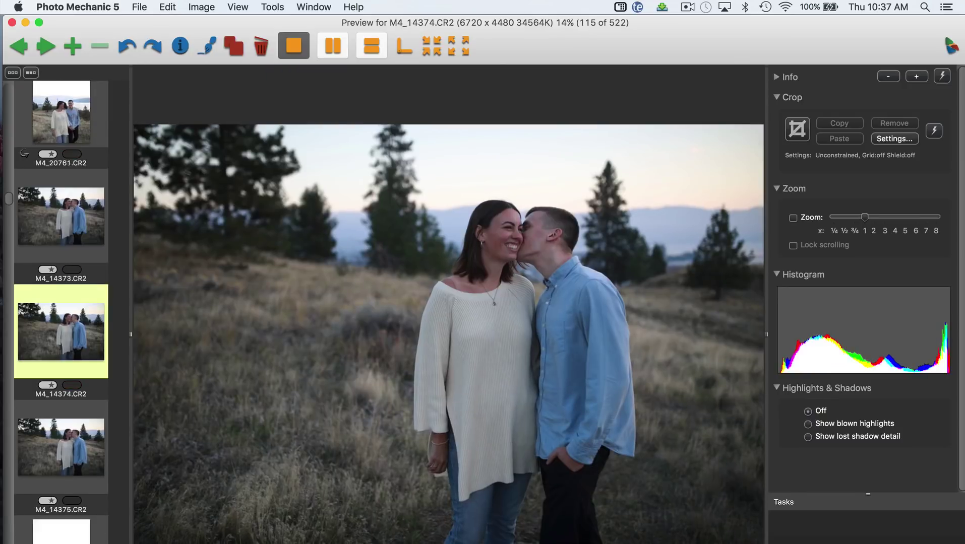
pyautogui.press('Left')
pyautogui.press('Right')
pyautogui.press('Right')
pyautogui.press('Right')
pyautogui.press('Right')
pyautogui.press('Right')
pyautogui.press('Right')
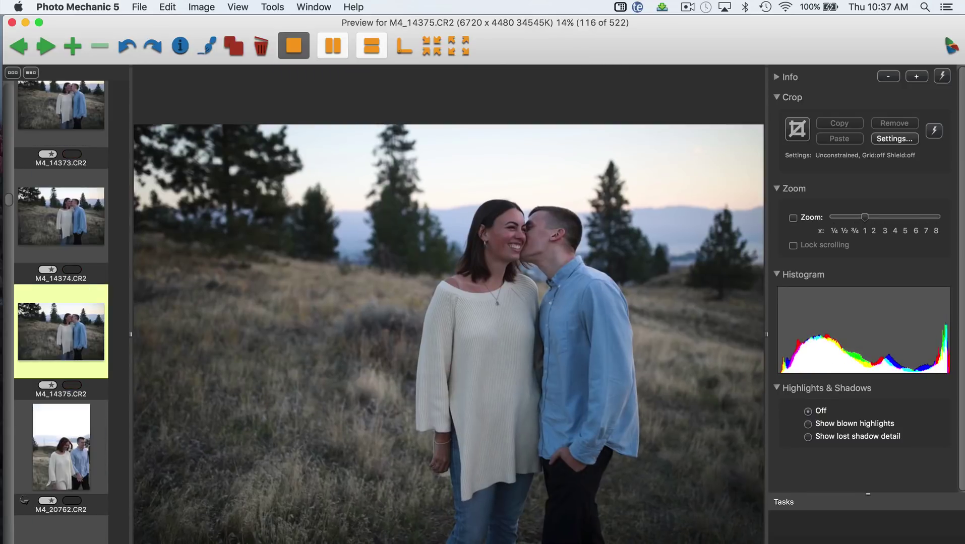
# - Examine the hand-in-hand walking frames from M4_14376 through M4_14385 and advance to M4_20764
pyautogui.press('Right')
pyautogui.press('Right')
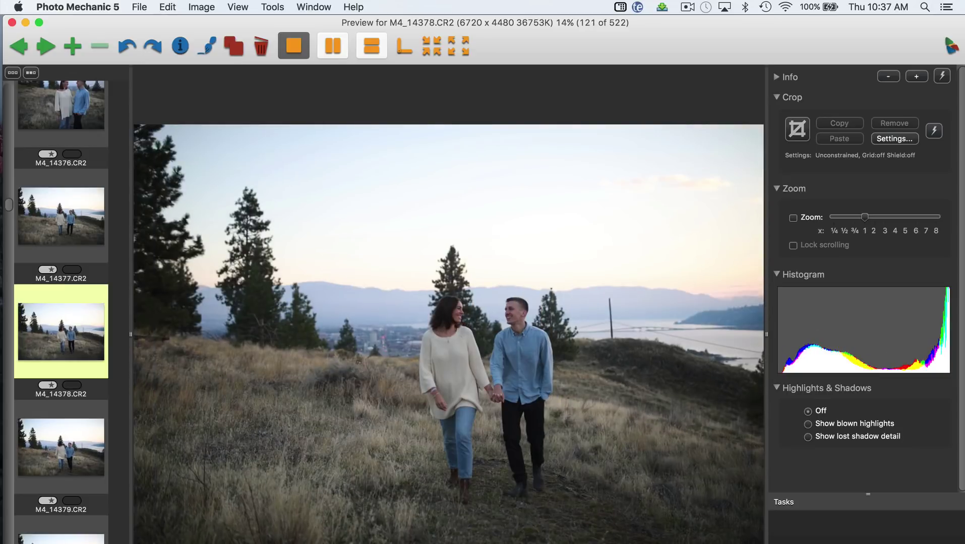
pyautogui.press('Right')
pyautogui.press('Right')
pyautogui.press('Right')
pyautogui.press('Right')
pyautogui.press('Right')
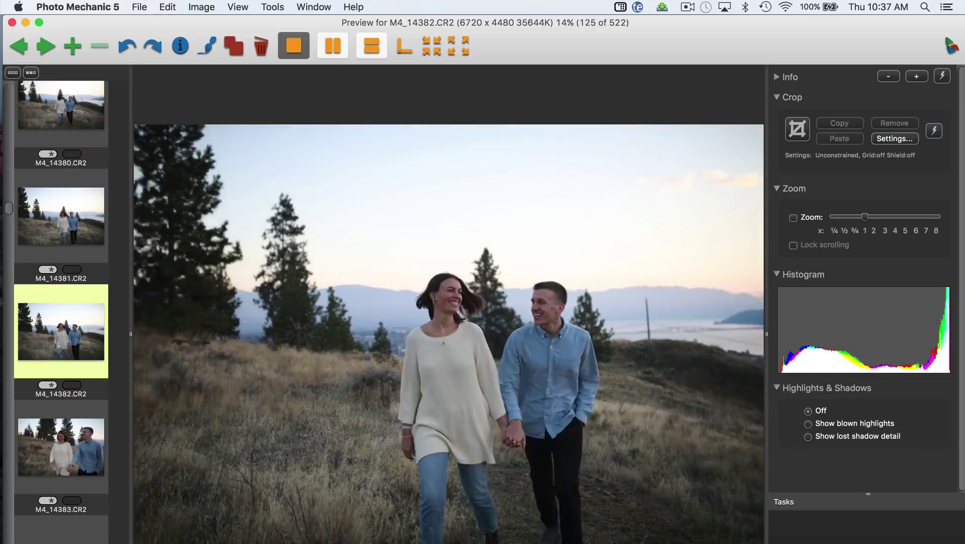
pyautogui.press('Right')
pyautogui.press('Right')
pyautogui.press('Right')
pyautogui.press('Left')
pyautogui.press('Right')
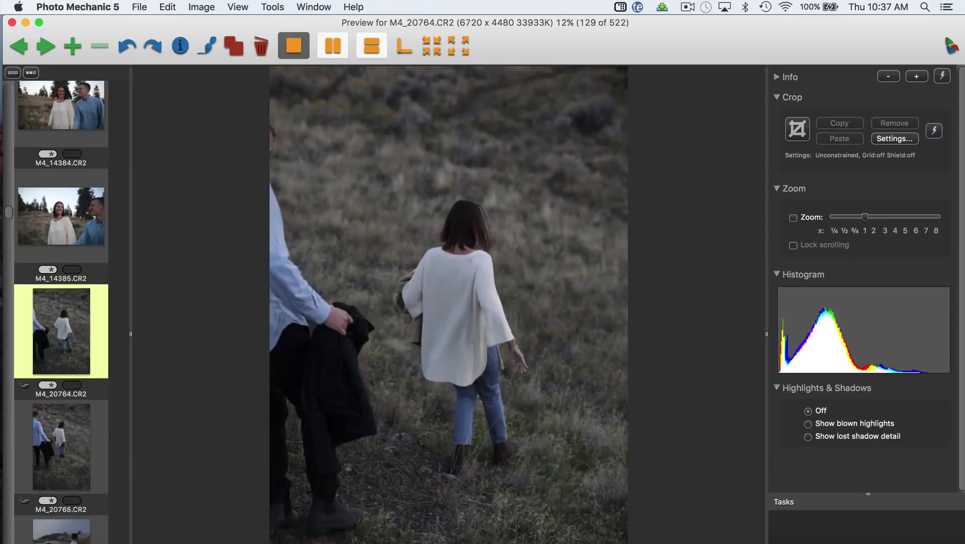
# - Examine the frames of the couple walking away from M4_20765 through M4_20769
pyautogui.press('Right')
pyautogui.press('Right')
pyautogui.press('Right')
pyautogui.press('Right')
pyautogui.press('Right')
pyautogui.press('Right')
pyautogui.press('Right')
pyautogui.press('Right')
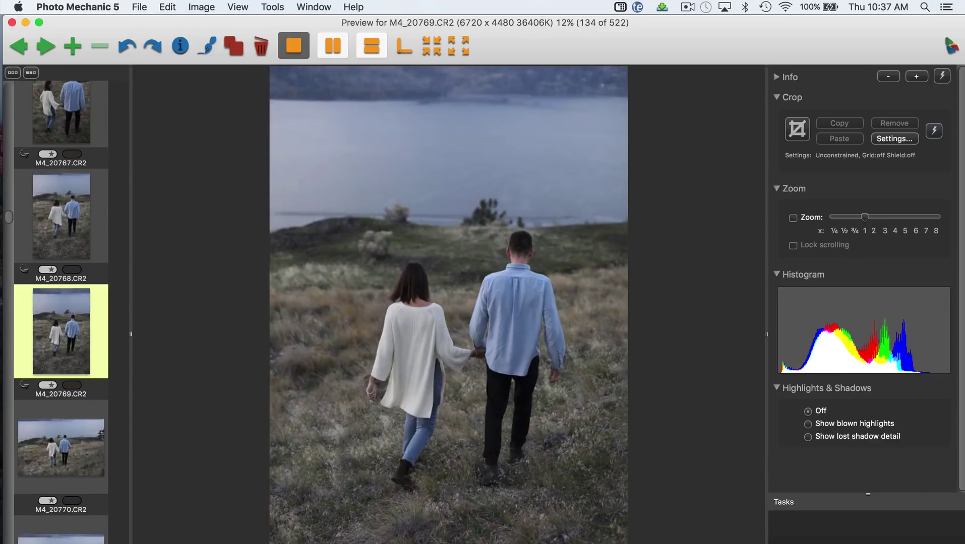
# - Compare the neighbouring walking-away frames, mark M4_20772 with the red color class, and advance to M4_20777
pyautogui.press('Right')
pyautogui.press('Right')
pyautogui.press('Left')
pyautogui.press('Left')
pyautogui.press('Right')
pyautogui.press('Right')
pyautogui.press('Right')
pyautogui.press('Right')
pyautogui.press('Right')
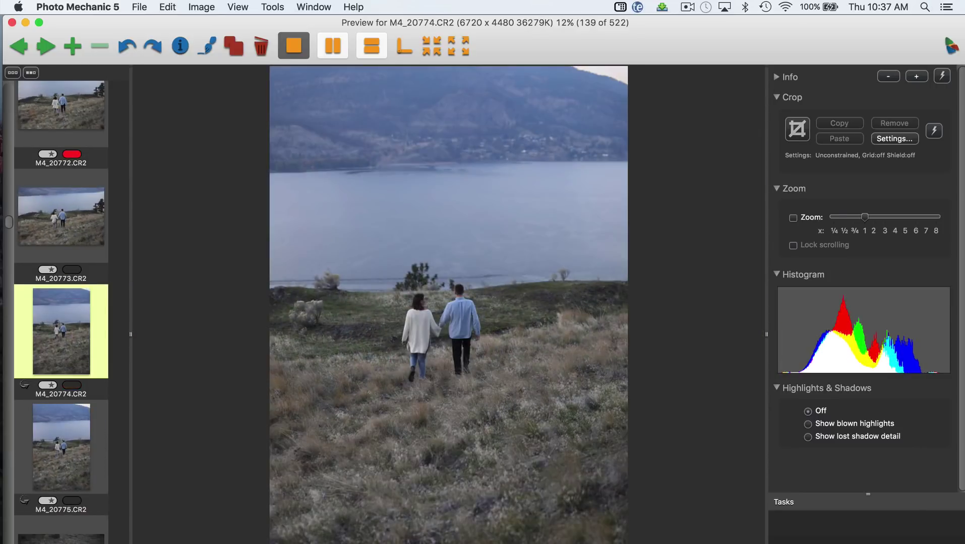
pyautogui.press('Right')
pyautogui.press('Right')
pyautogui.press('Right')
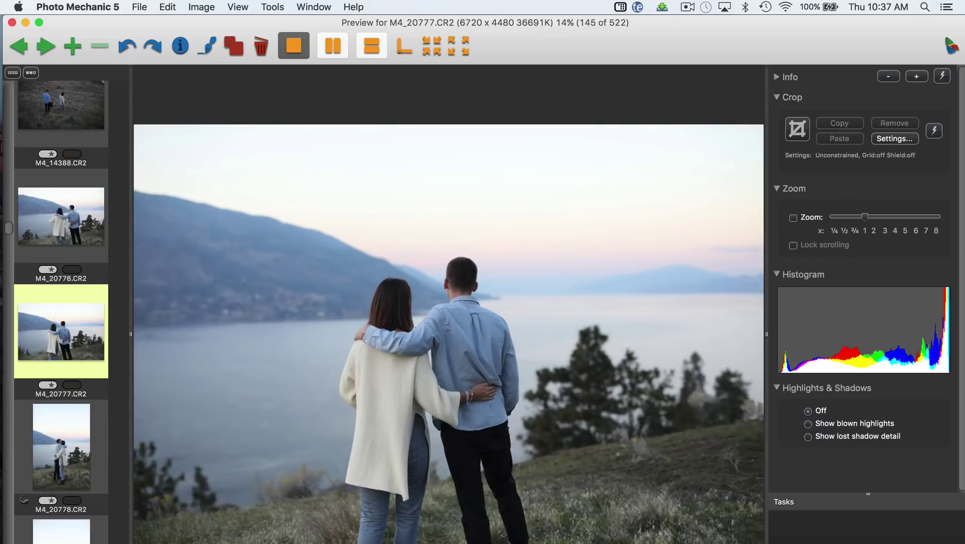
# - Review the frames following M4_20777 and mark the preferred one with the red color class
pyautogui.press('Right')
pyautogui.press('Right')
pyautogui.press('Right')
pyautogui.press('Right')
pyautogui.press('Right')
pyautogui.press('Right')
pyautogui.press('Right')
pyautogui.press('1')
# - Compare the marked frame with its neighbours and advance to M4_14392
pyautogui.press('Right')
pyautogui.press('Right')
pyautogui.press('Left')
pyautogui.press('Left')
pyautogui.press('Right')
pyautogui.press('Right')
pyautogui.press('Right')
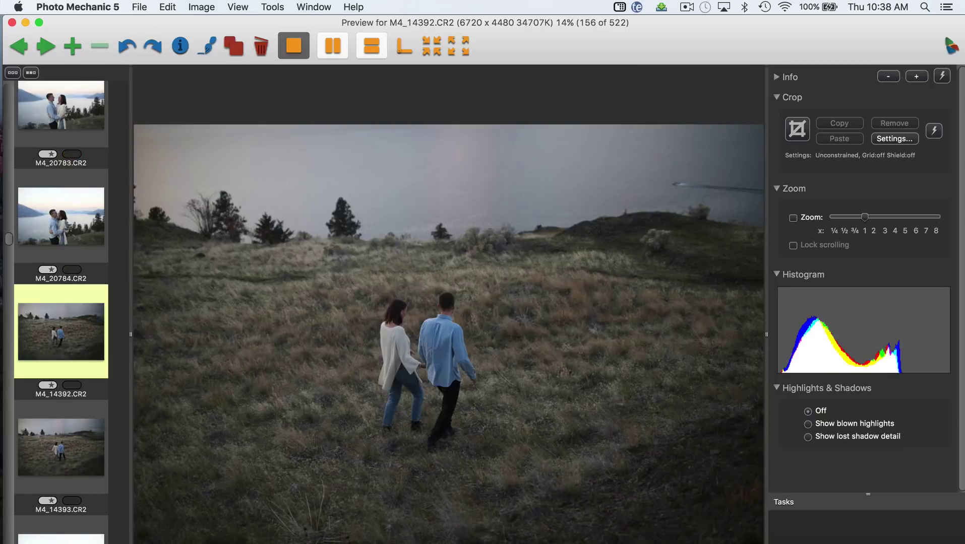
# - Compare M4_20784 with the walking frames M4_14392 and M4_14393, and mark the hug frame M4_20785 with the red color class
pyautogui.press('Left')
pyautogui.press('Right')
pyautogui.press('Right')
pyautogui.press('Right')
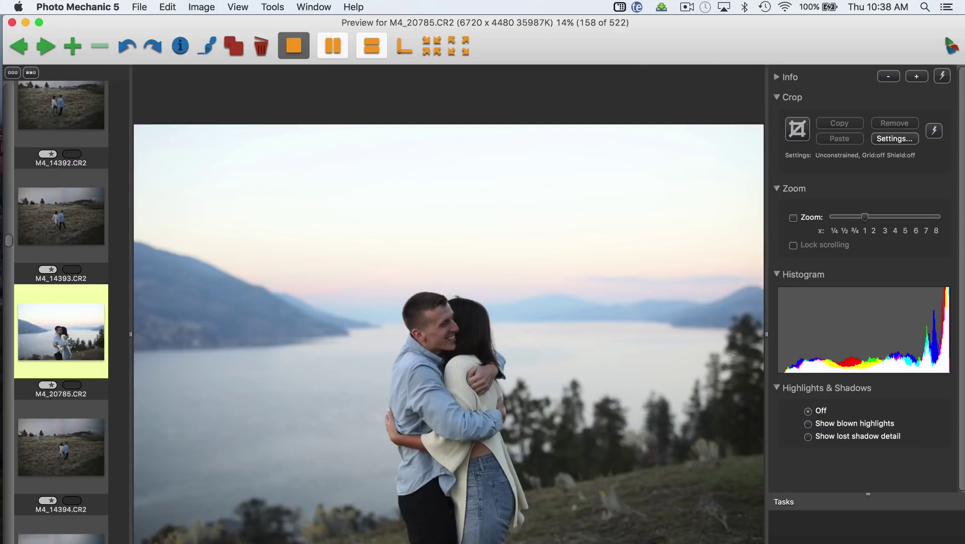
pyautogui.press('1')
# - Compare the walking frames M4_14394 through M4_14397 and mark the hug portrait M4_20787 with the red color class
pyautogui.press('Right')
pyautogui.press('Right')
pyautogui.press('Right')
pyautogui.press('Left')
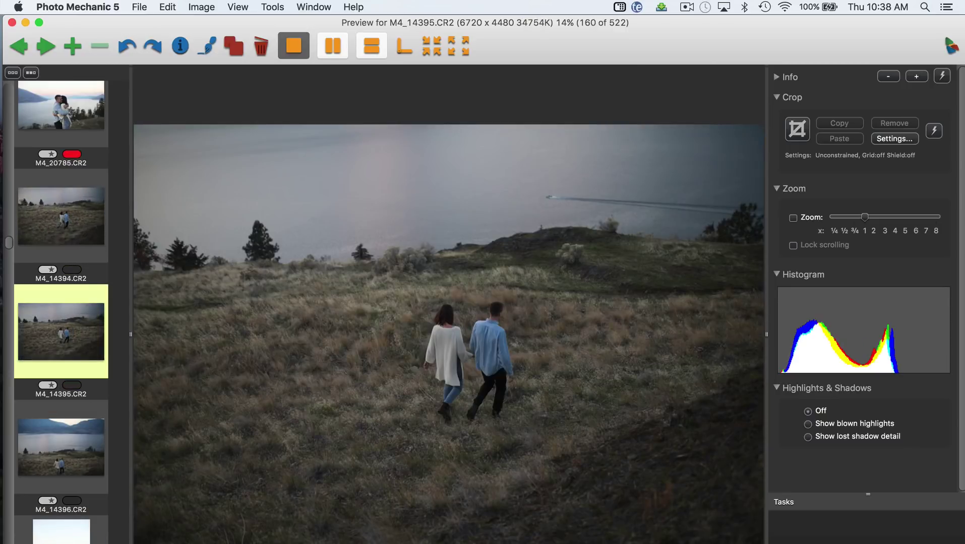
pyautogui.press('Right')
pyautogui.press('Right')
pyautogui.press('Right')
pyautogui.press('Right')
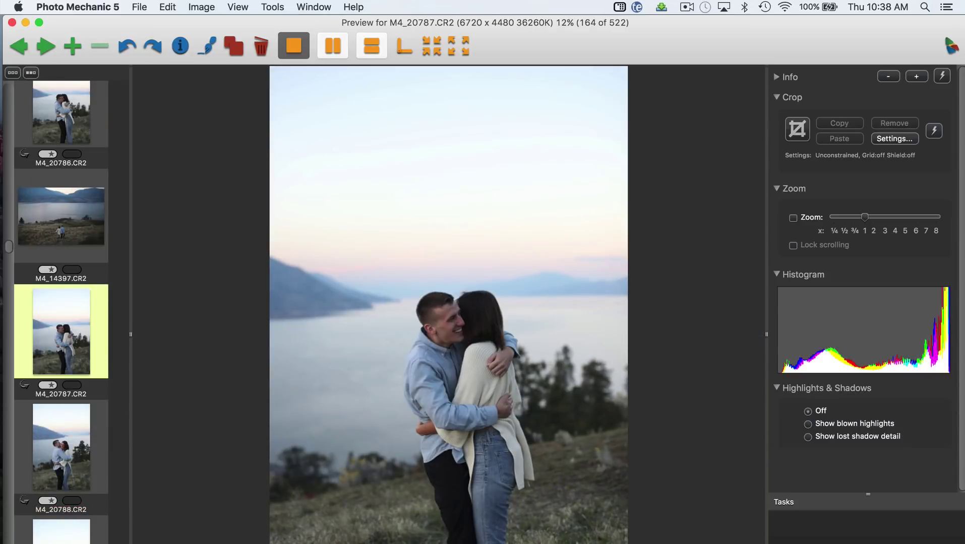
pyautogui.press('1')
# - Compare the hugging frames following M4_20787 and mark the preferred one with the red color class
pyautogui.press('Right')
pyautogui.press('Right')
pyautogui.press('Right')
pyautogui.press('Left')
pyautogui.press('Left')
pyautogui.press('1')
# - Review the following portrait frames of the embracing couple up to the forehead-kiss shot M4_20796
pyautogui.press('Right')
pyautogui.press('Right')
pyautogui.press('Right')
pyautogui.press('Right')
pyautogui.press('Right')
pyautogui.press('Right')
pyautogui.press('Right')
pyautogui.press('Right')
pyautogui.press('Right')
pyautogui.press('Right')
pyautogui.press('Right')
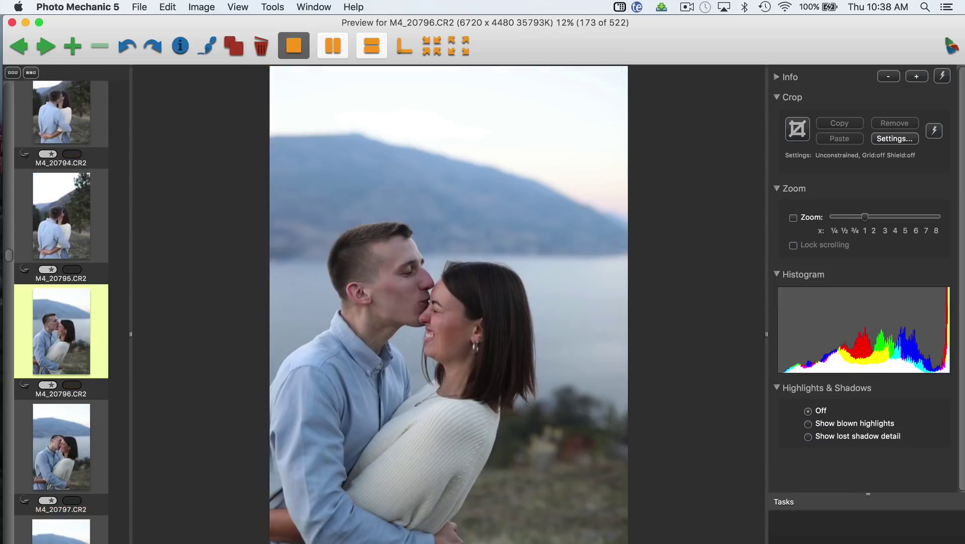
# - Mark the kiss portraits M4_20796 and M4_20798 with the red color class and advance to M4_14400
pyautogui.press('Left')
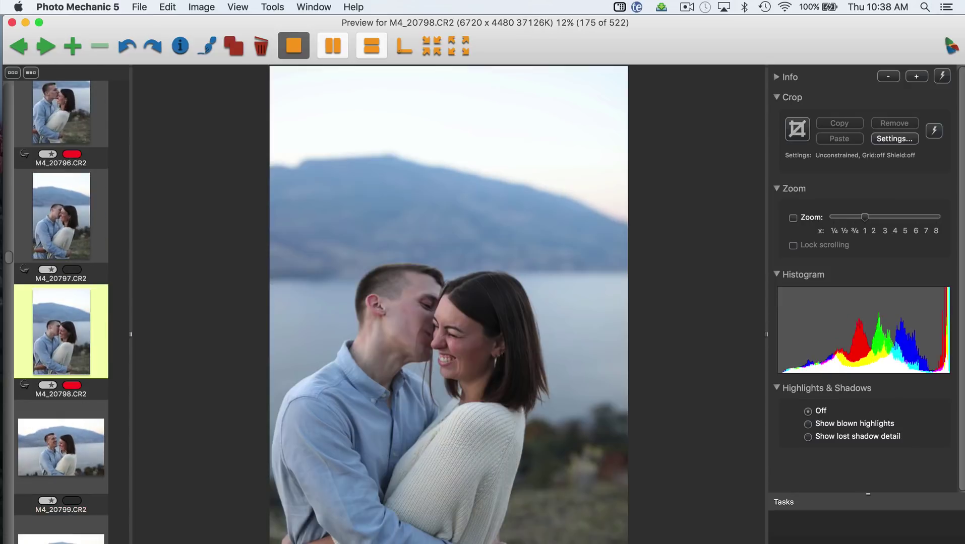
pyautogui.press('Right')
pyautogui.press('Right')
pyautogui.press('Right')
pyautogui.press('Right')
pyautogui.press('Right')
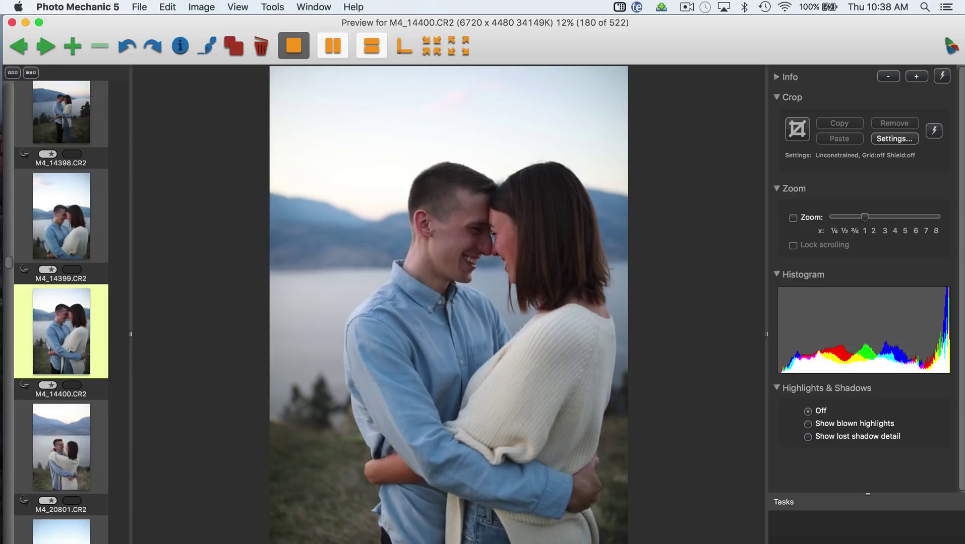
# - Examine the close embrace portraits from M4_20801 through M4_14404
pyautogui.press('Right')
pyautogui.press('Right')
pyautogui.press('Right')
pyautogui.press('Right')
pyautogui.press('Right')
pyautogui.press('Right')
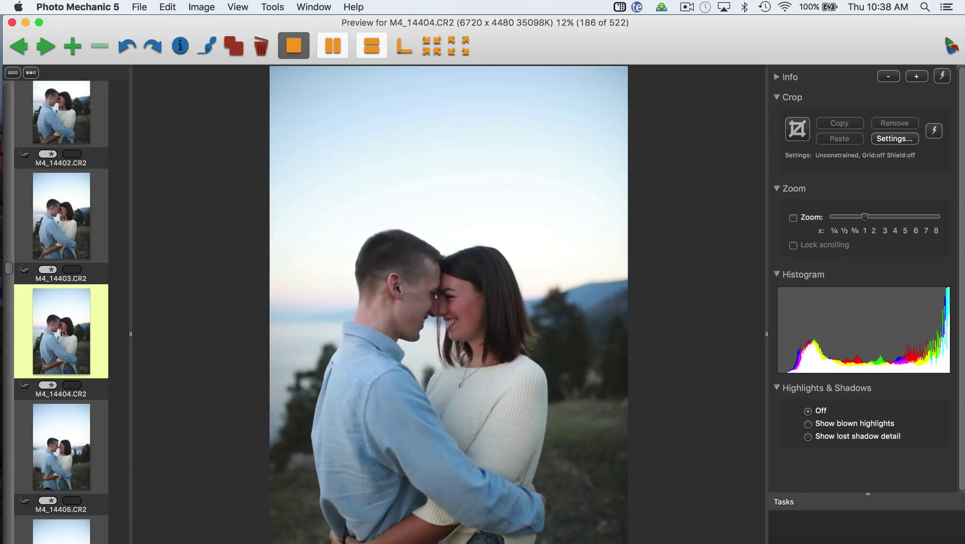
# - Review the embrace portraits from M4_14405 onward and mark the cheek-kiss shot M4_14412 with the red color class
pyautogui.press('Right')
pyautogui.press('Right')
pyautogui.press('Right')
pyautogui.press('Right')
pyautogui.press('Right')
pyautogui.press('Right')
pyautogui.press('Right')
pyautogui.press('Right')
pyautogui.press('Right')
pyautogui.press('Right')
pyautogui.press('Right')
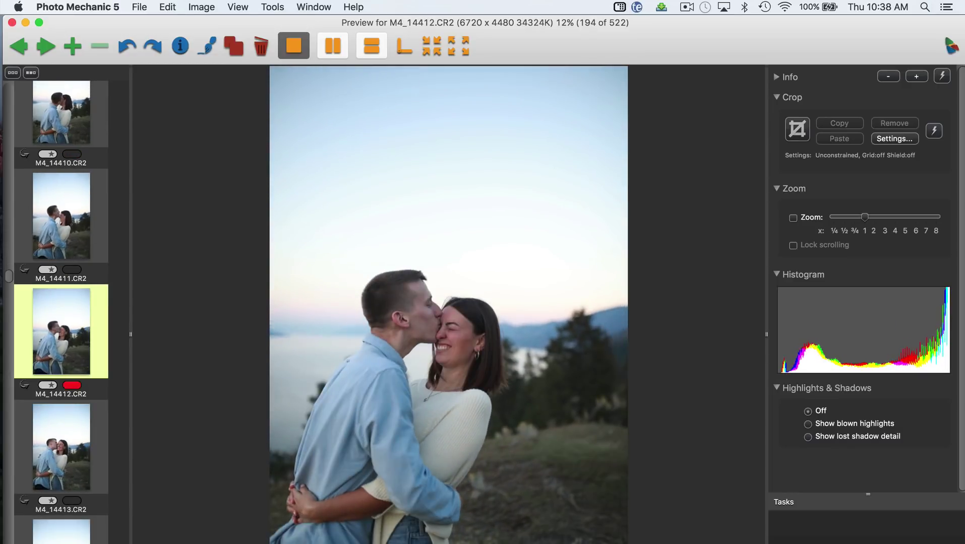
# - Mark the laughing close-up M4_14417 and the embrace shot M4_14423 with the red color class and advance to M4_14425
pyautogui.press('Right')
pyautogui.press('Right')
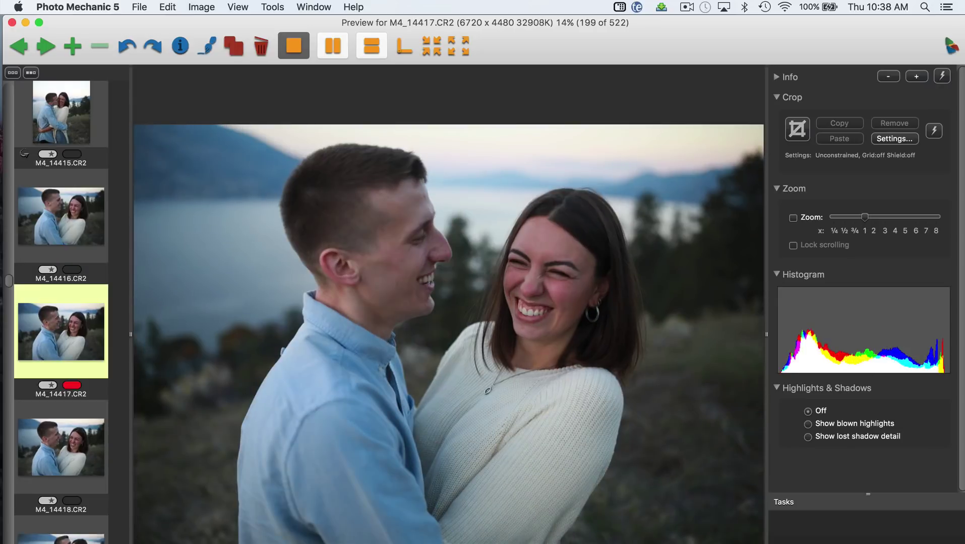
pyautogui.press('Right')
pyautogui.press('Right')
pyautogui.press('Right')
pyautogui.press('Right')
pyautogui.press('Right')
pyautogui.press('Right')
pyautogui.press('Right')
pyautogui.press('Right')
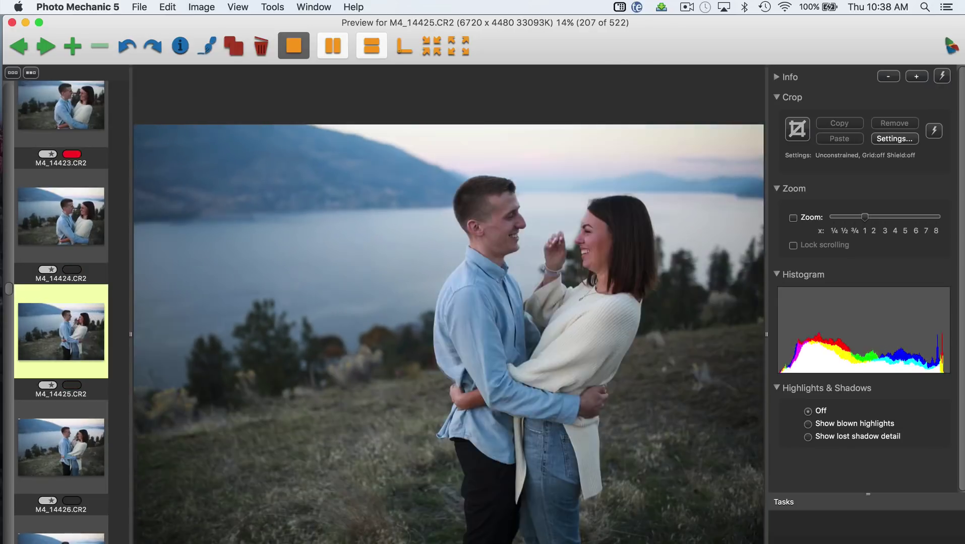
# - Examine the embrace frames from M4_14426 through the close-up M4_14433
pyautogui.press('Right')
pyautogui.press('Right')
pyautogui.press('Right')
pyautogui.press('Right')
pyautogui.press('Right')
pyautogui.press('Right')
pyautogui.press('Right')
pyautogui.press('Right')
pyautogui.press('Right')
pyautogui.press('Right')
pyautogui.press('Right')
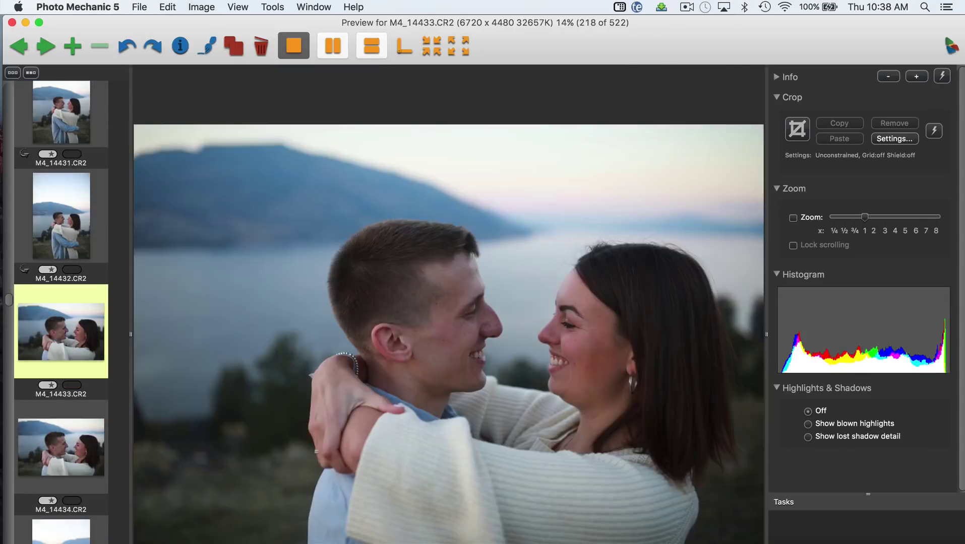
# - Review the frames after M4_14433, mark the piggyback shot M4_20809 with the red color class, and advance to M4_14437
pyautogui.press('Right')
pyautogui.press('Right')
pyautogui.press('Right')
pyautogui.press('Right')
pyautogui.press('Right')
pyautogui.press('Right')
pyautogui.press('Right')
pyautogui.press('Right')
pyautogui.press('Right')
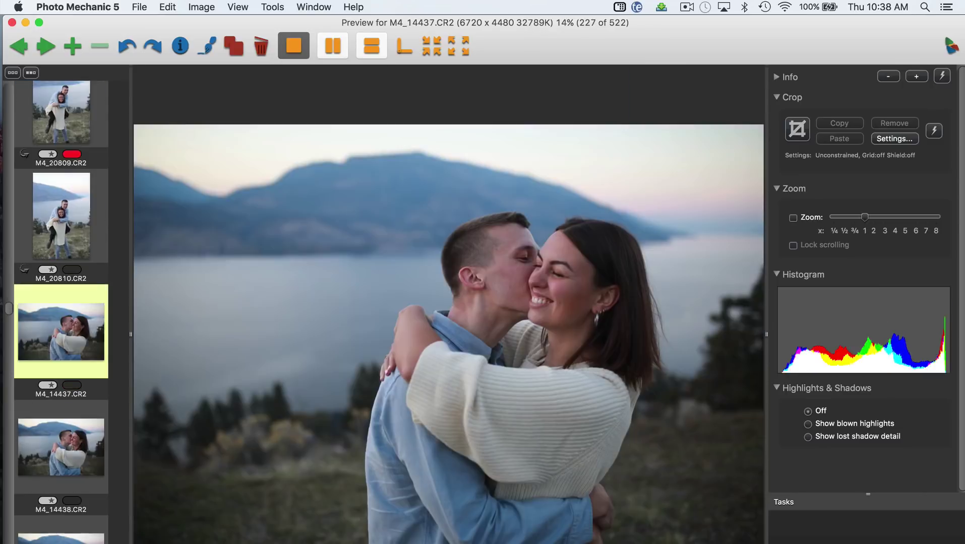
# - Compare the cheek-kiss frames M4_14437 through M4_14439, marking M4_14437 and M4_14439 with the red color class
pyautogui.press('1')
pyautogui.press('Right')
pyautogui.press('Right')
pyautogui.press('Right')
pyautogui.press('Left')
pyautogui.press('1')
pyautogui.press('Right')
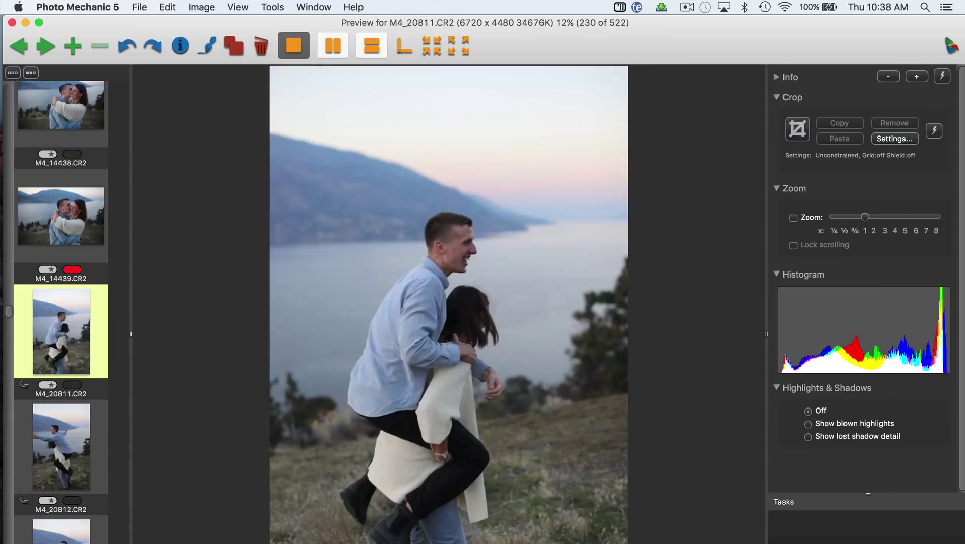
# - Recheck M4_14438 and M4_14439 and advance to the piggyback frame M4_20812
pyautogui.press('Left')
pyautogui.press('Left')
pyautogui.press('Right')
pyautogui.press('Right')
pyautogui.press('Right')
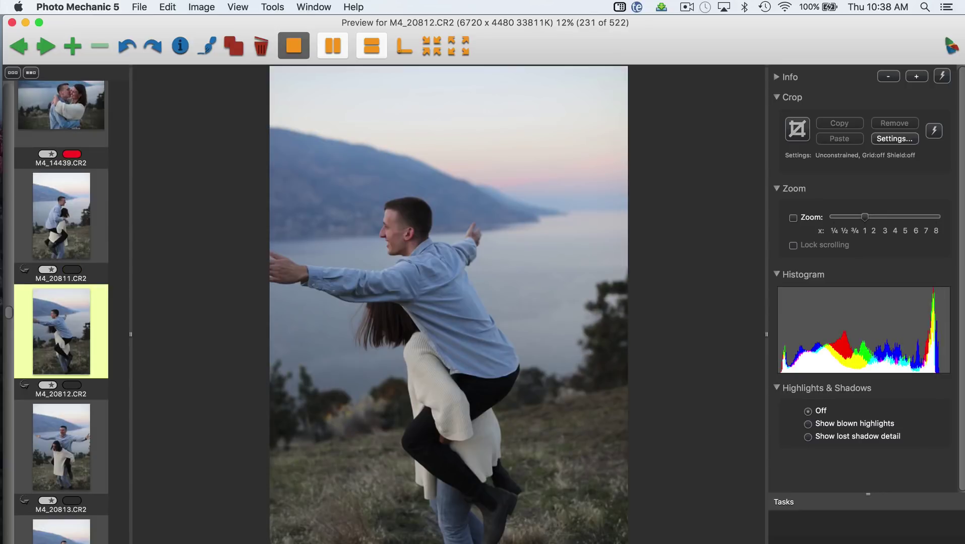
# - Compare the frames following M4_20812 and mark the preferred one with the red color class
pyautogui.press('Right')
pyautogui.press('Right')
pyautogui.press('Right')
pyautogui.press('Left')
pyautogui.press('1')
# - Examine the cheek-kiss close-ups from M4_14441 through M4_14443
pyautogui.press('Right')
pyautogui.press('Right')
pyautogui.press('Right')
pyautogui.press('Right')
pyautogui.press('Right')
pyautogui.press('Right')
pyautogui.press('Right')
pyautogui.press('Right')
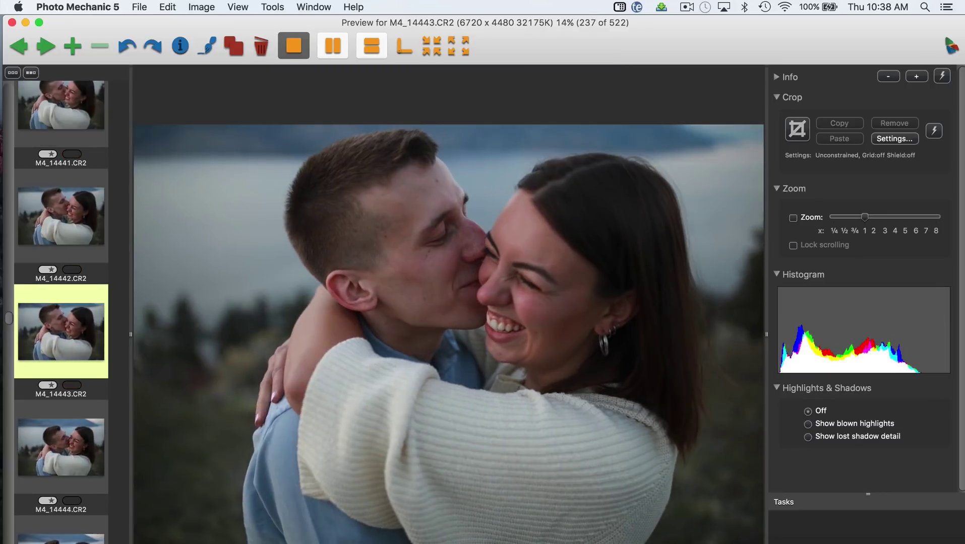
# - Compare the cheek-kiss close-ups around M4_14443 and mark M4_14445 with the red color class
pyautogui.press('Left')
pyautogui.press('Left')
pyautogui.press('Left')
pyautogui.press('Left')
pyautogui.press('Left')
pyautogui.press('Left')
pyautogui.press('Left')
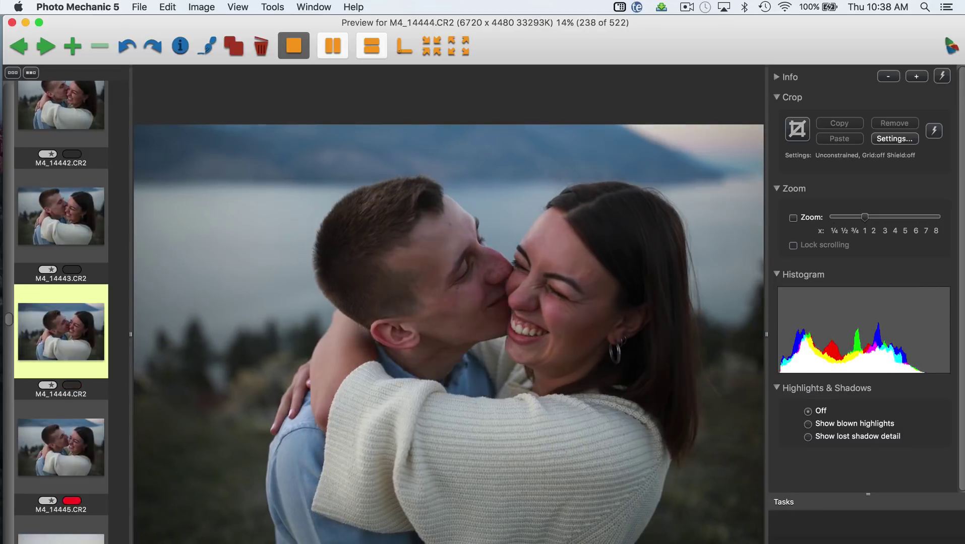
# - Recheck the cheek-kiss close-ups M4_14443 and M4_14444 against the marked M4_14445
pyautogui.press('Right')
pyautogui.press('Right')
pyautogui.press('Right')
pyautogui.press('Right')
pyautogui.press('Right')
pyautogui.press('Right')
pyautogui.press('Right')
pyautogui.press('Right')
pyautogui.press('Right')
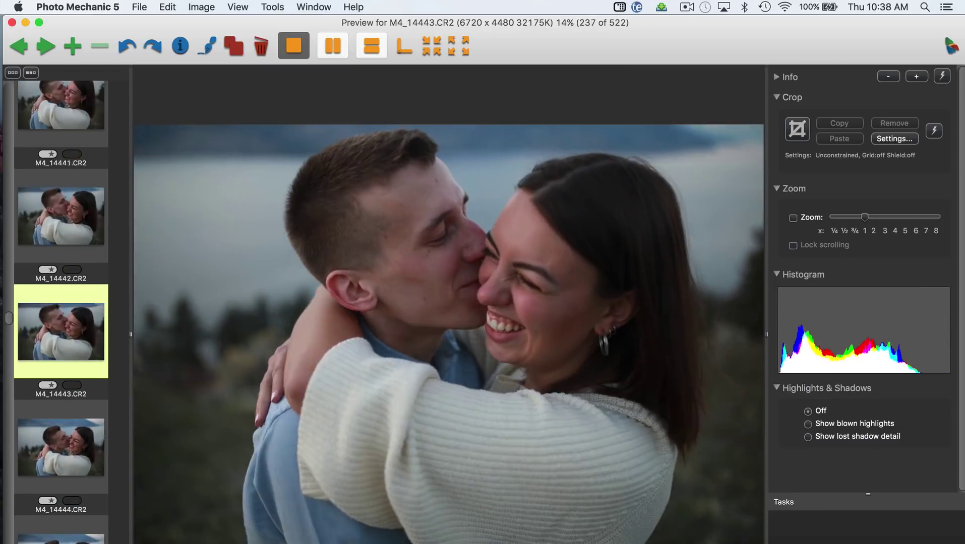
# - Mark the playful lift shot M4_20816 with the red color class and advance through the embrace portraits to M4_20820
pyautogui.press('Right')
pyautogui.press('Right')
pyautogui.press('Right')
pyautogui.press('Right')
pyautogui.press('Right')
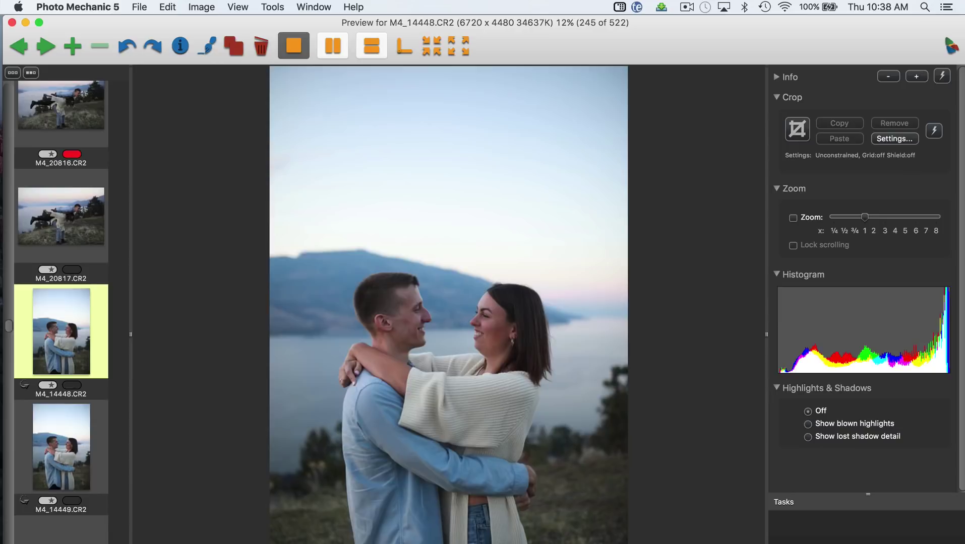
pyautogui.press('Right')
pyautogui.press('Right')
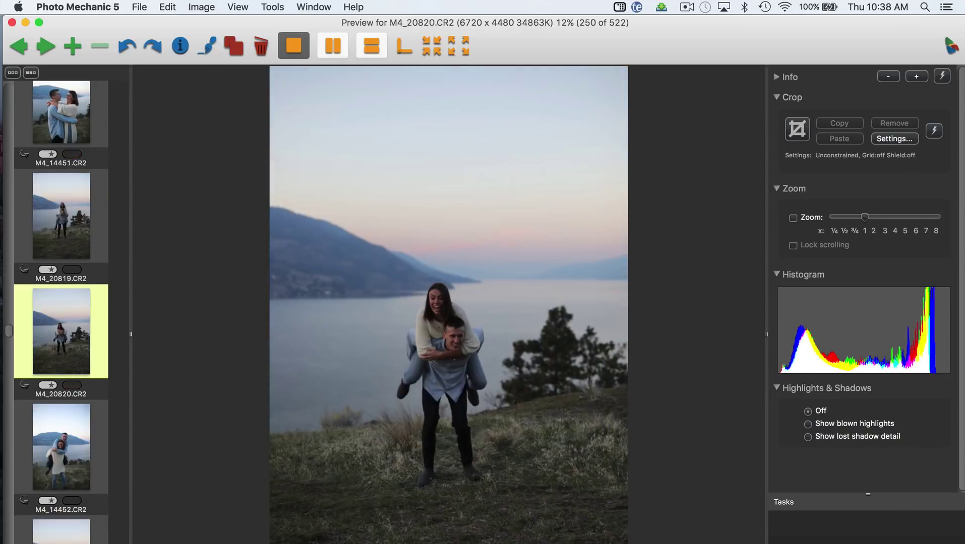
# - Examine the piggyback portraits from M4_14452 through M4_14455
pyautogui.press('Right')
pyautogui.press('Right')
pyautogui.press('Right')
pyautogui.press('Right')
pyautogui.press('Right')
pyautogui.press('Right')
pyautogui.press('Right')
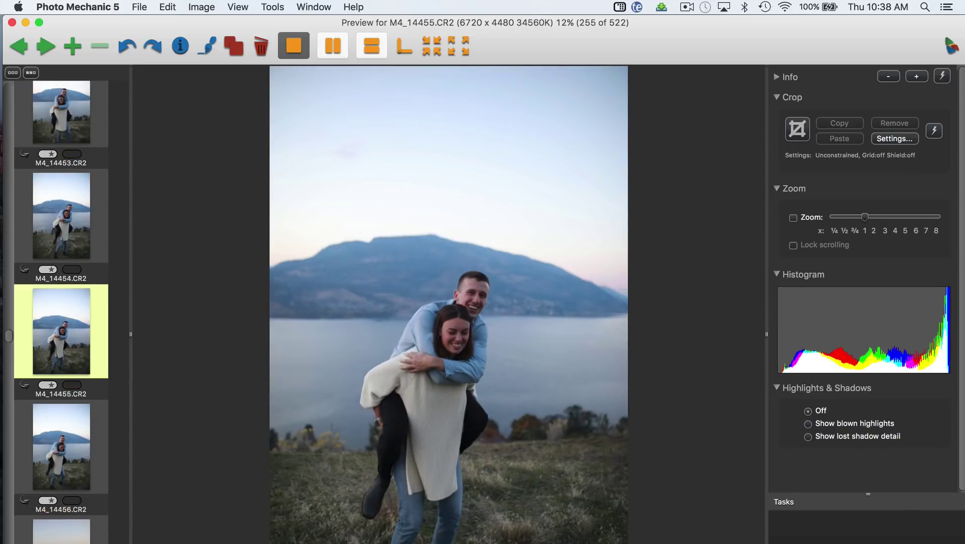
# - Examine the piggyback portraits following M4_14455 through M4_20827
pyautogui.press('Right')
pyautogui.press('Right')
pyautogui.press('Right')
pyautogui.press('Right')
pyautogui.press('Right')
pyautogui.press('Right')
pyautogui.press('Right')
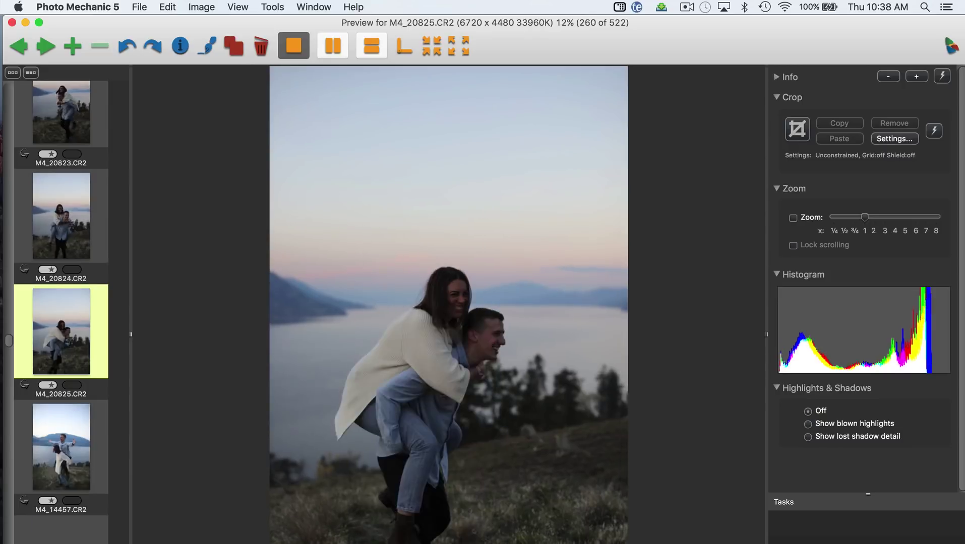
pyautogui.press('Right')
pyautogui.press('Right')
pyautogui.press('Right')
pyautogui.press('Right')
pyautogui.press('Right')
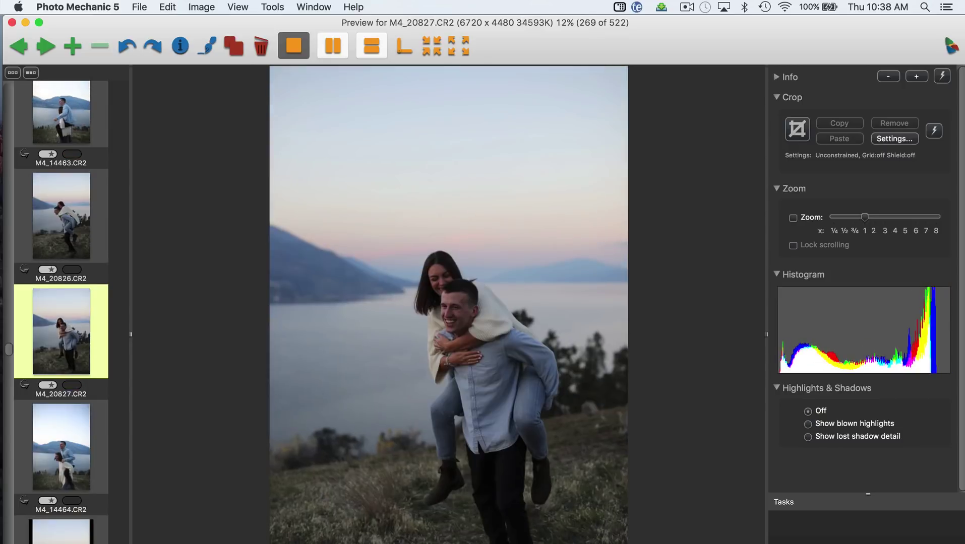
# - Examine the outstretched-arms piggyback shots around M4_14466 and continue to the piggyback portrait M4_20829
pyautogui.press('Right')
pyautogui.press('Right')
pyautogui.press('Right')
pyautogui.press('Right')
pyautogui.press('Right')
pyautogui.press('Right')
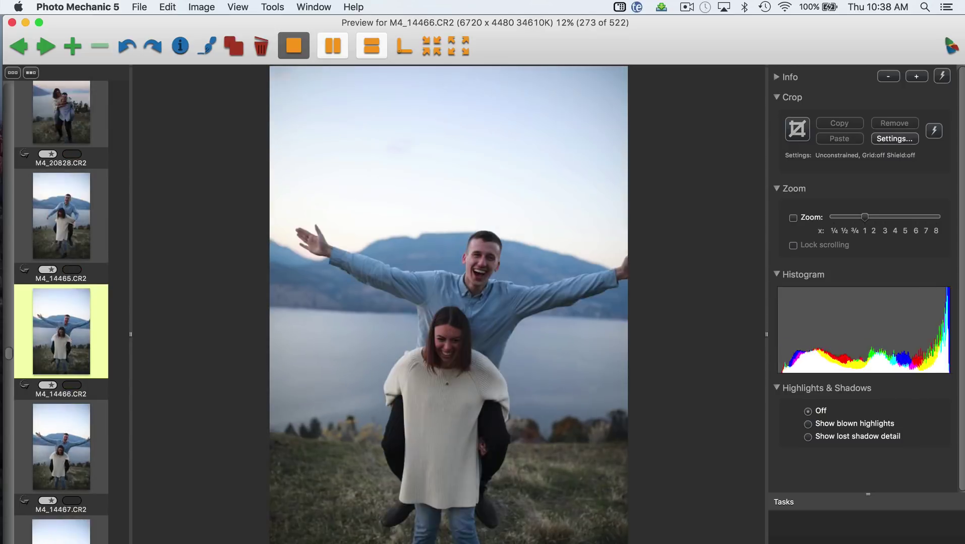
pyautogui.press('Right')
pyautogui.press('Right')
pyautogui.press('Right')
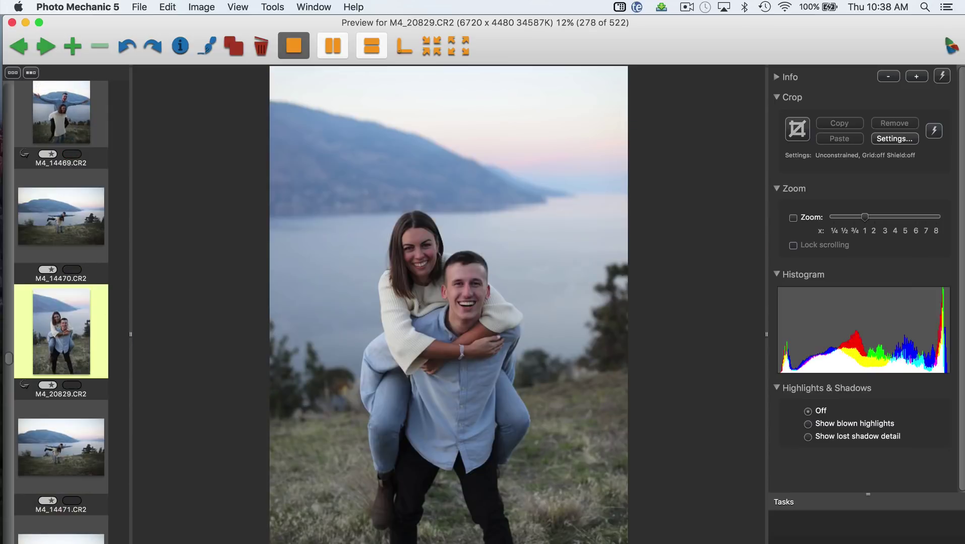
# - Examine the wide airplane-pose shots from M4_14471 to M4_14478 and the cheek-kiss close-ups M4_20830 and M4_20831
pyautogui.press('Right')
pyautogui.press('Right')
pyautogui.press('Right')
pyautogui.press('Right')
pyautogui.press('Right')
pyautogui.press('Right')
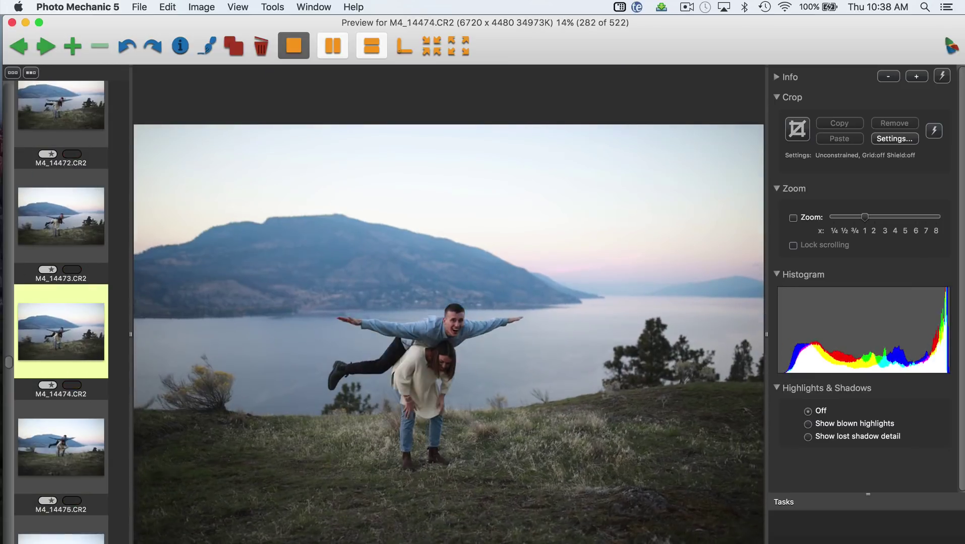
pyautogui.press('Right')
pyautogui.press('Right')
pyautogui.press('Right')
pyautogui.press('Right')
pyautogui.press('Right')
pyautogui.press('Right')
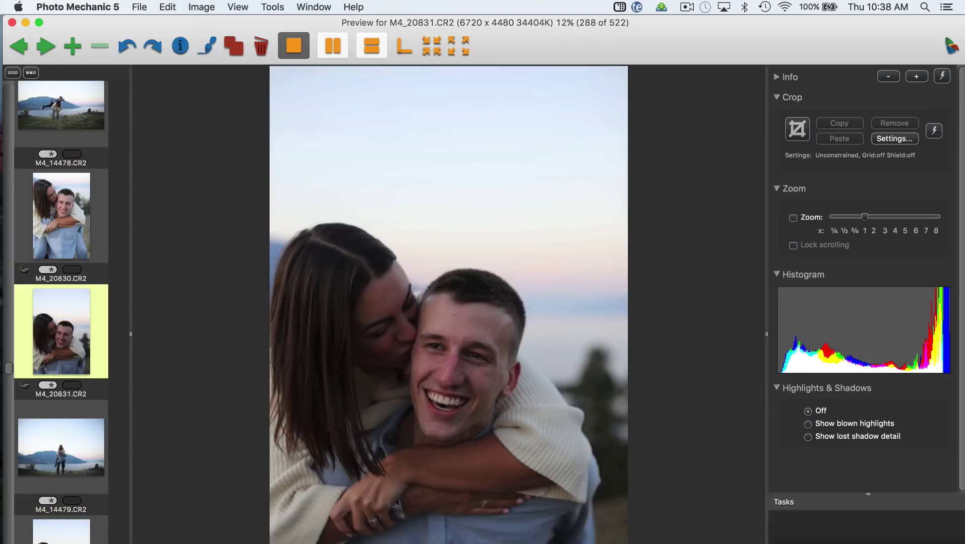
# - Examine the piggyback frames from M4_14479 through M4_14485, including the close portrait M4_20834
pyautogui.press('Right')
pyautogui.press('Right')
pyautogui.press('Right')
pyautogui.press('Right')
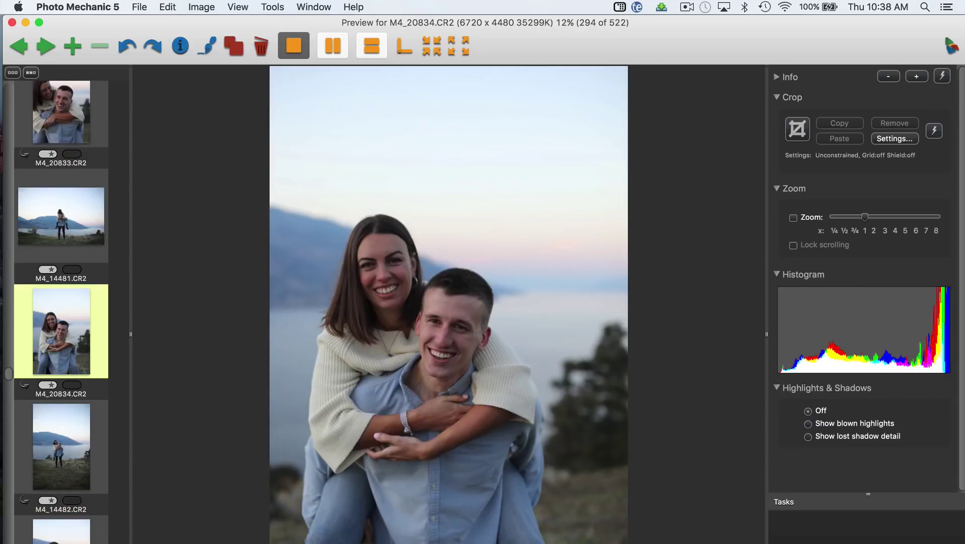
pyautogui.press('Right')
pyautogui.press('Right')
pyautogui.press('Right')
pyautogui.press('Right')
pyautogui.press('Right')
pyautogui.press('Right')
pyautogui.press('Right')
pyautogui.press('Right')
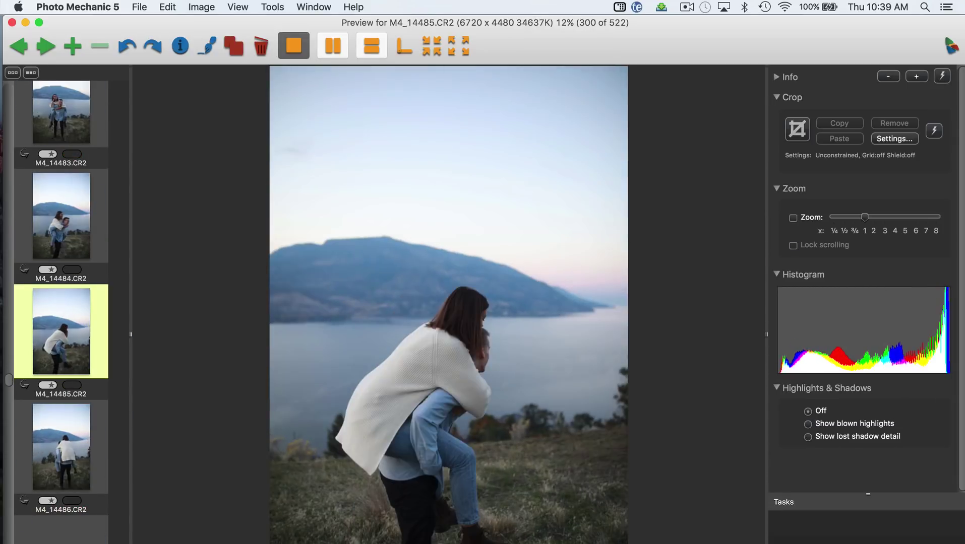
# - Mark the piggyback shot M4_14487 with the red color class and advance to M4_14488
pyautogui.press('Right')
pyautogui.press('Right')
pyautogui.press('Right')
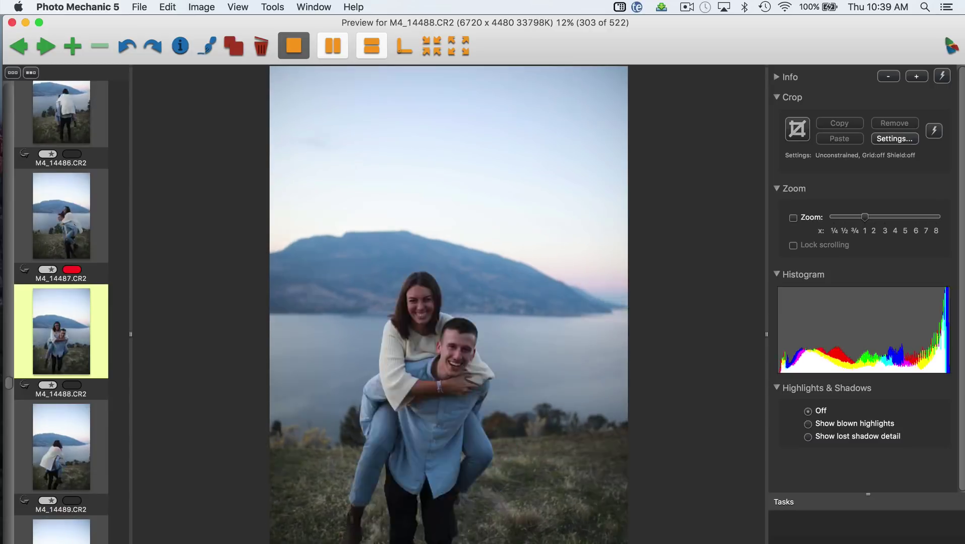
# - Examine the lakeside piggyback portraits from M4_14489 through the landscape frame M4_14499
pyautogui.press('Right')
pyautogui.press('Right')
pyautogui.press('Right')
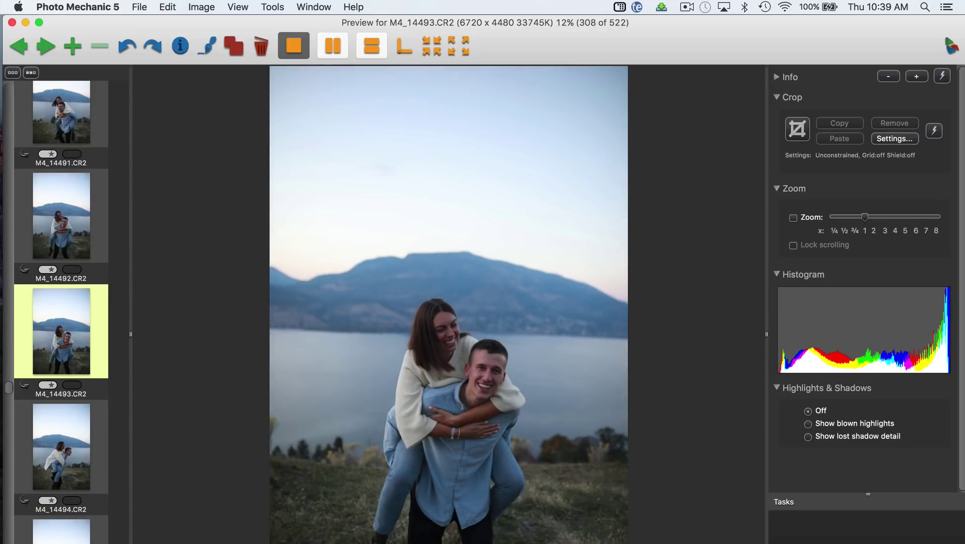
pyautogui.press('Right')
pyautogui.press('Right')
pyautogui.press('Right')
pyautogui.press('Right')
pyautogui.press('Right')
pyautogui.press('Right')
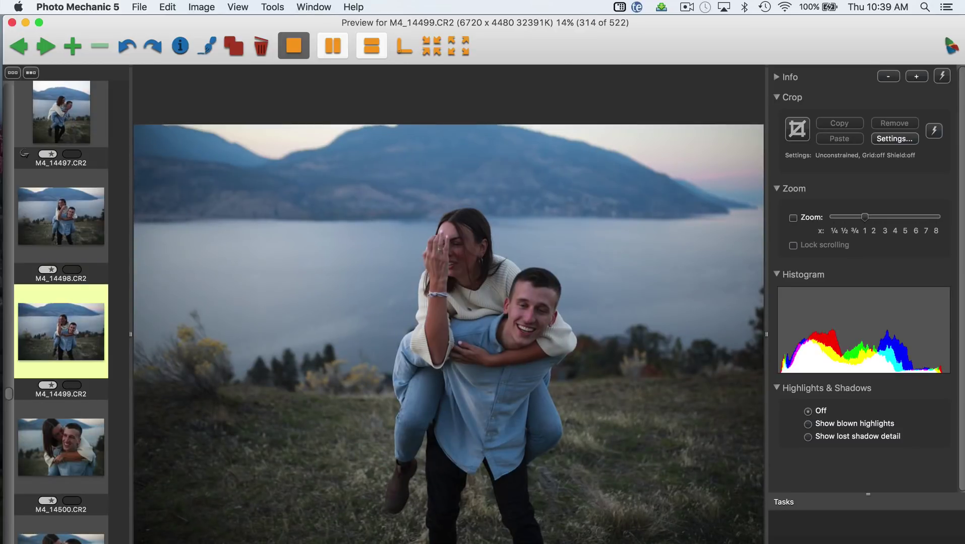
# - Examine the piggyback frames from M4_14500 through M4_14506 and the hands-together shots up to M4_20841
pyautogui.press('Right')
pyautogui.press('Right')
pyautogui.press('Right')
pyautogui.press('Right')
pyautogui.press('Right')
pyautogui.press('Right')
pyautogui.press('Right')
pyautogui.press('Right')
pyautogui.press('Right')
pyautogui.press('Right')
pyautogui.press('Right')
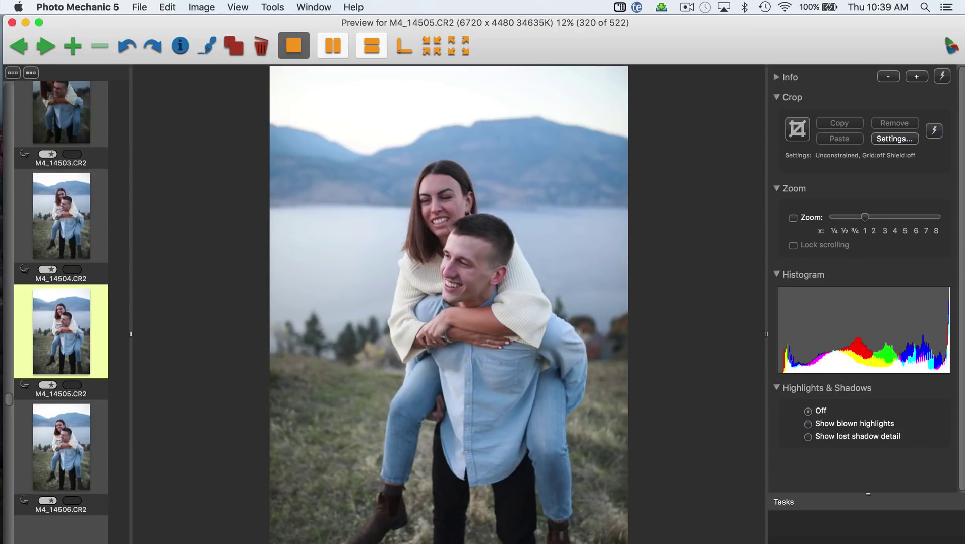
pyautogui.press('Right')
pyautogui.press('Right')
pyautogui.press('Right')
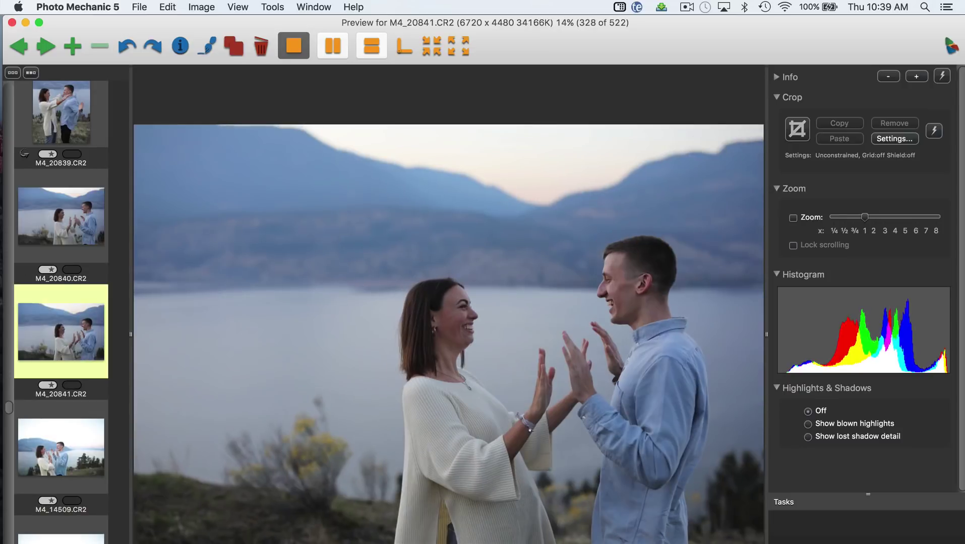
# - Review the playful hands-together landscapes from M4_14509, mark M4_14511 with the red color class, and advance to M4_14512
pyautogui.press('Right')
pyautogui.press('Right')
pyautogui.press('Right')
pyautogui.press('Right')
pyautogui.press('Right')
pyautogui.press('Right')
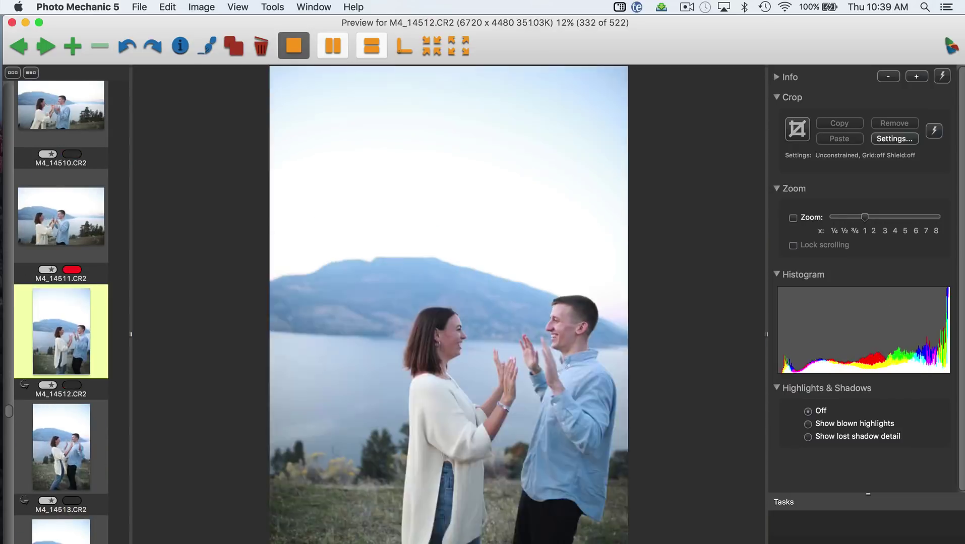
# - Examine the vertical hands-together portraits from M4_14513 to M4_14520 and the ring close-up M4_20842
pyautogui.press('Right')
pyautogui.press('Right')
pyautogui.press('Right')
pyautogui.press('Right')
pyautogui.press('Right')
pyautogui.press('Right')
pyautogui.press('Right')
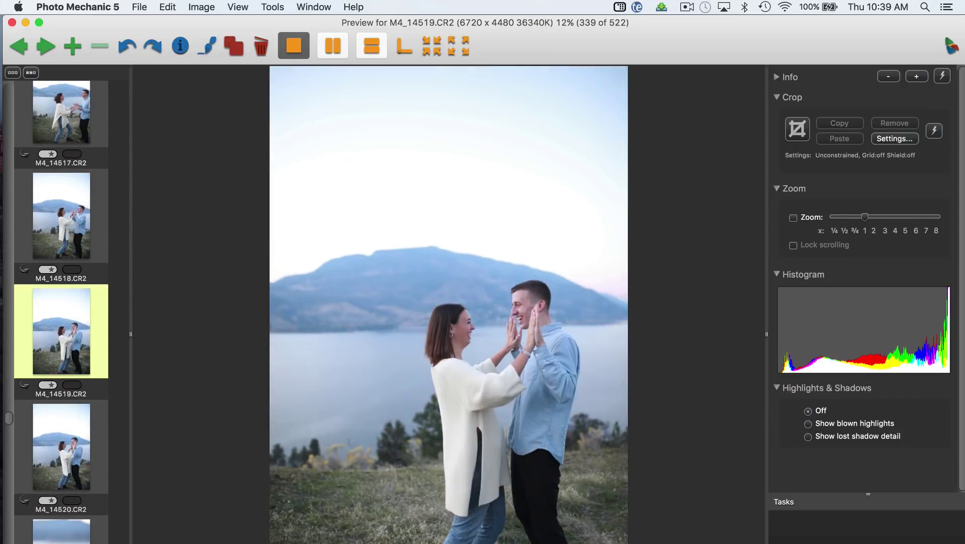
pyautogui.press('Right')
pyautogui.press('Left')
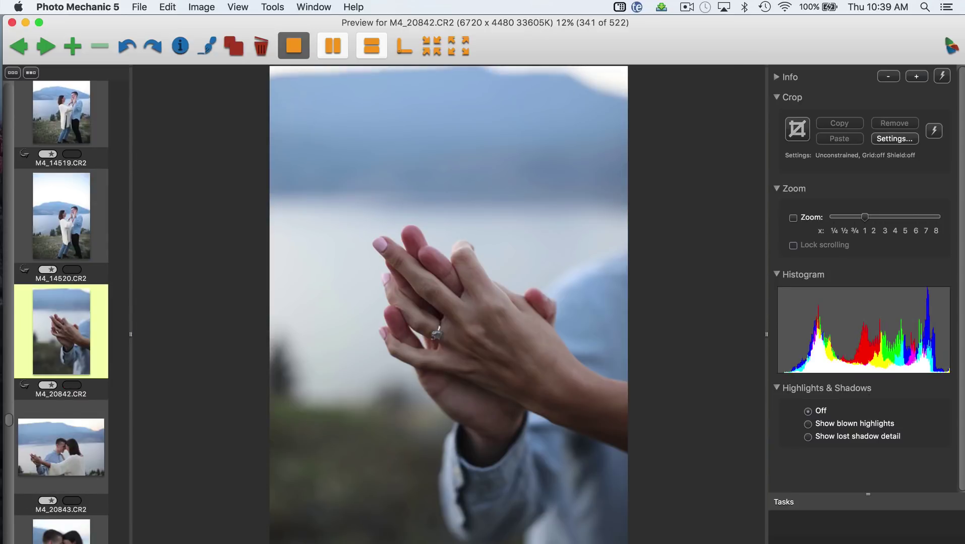
# - Review the palm-to-palm close-ups from M4_20843, mark the kiss shot M4_14525 with the red color class, and advance to M4_14526
pyautogui.press('Right')
pyautogui.press('Right')
pyautogui.press('Right')
pyautogui.press('Right')
pyautogui.press('Right')
pyautogui.press('Right')
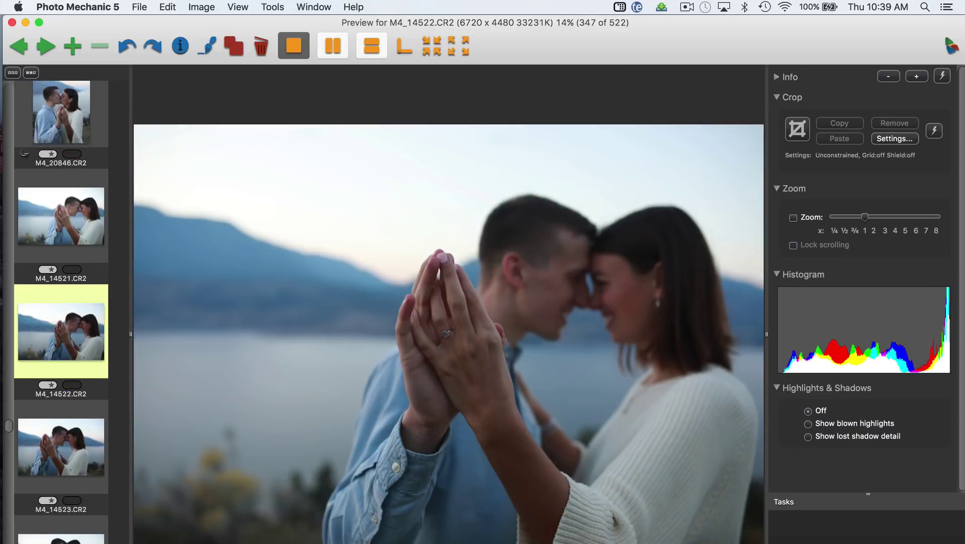
pyautogui.press('Right')
pyautogui.press('Right')
pyautogui.press('Right')
pyautogui.press('Right')
pyautogui.press('Right')
pyautogui.press('Right')
pyautogui.press('Right')
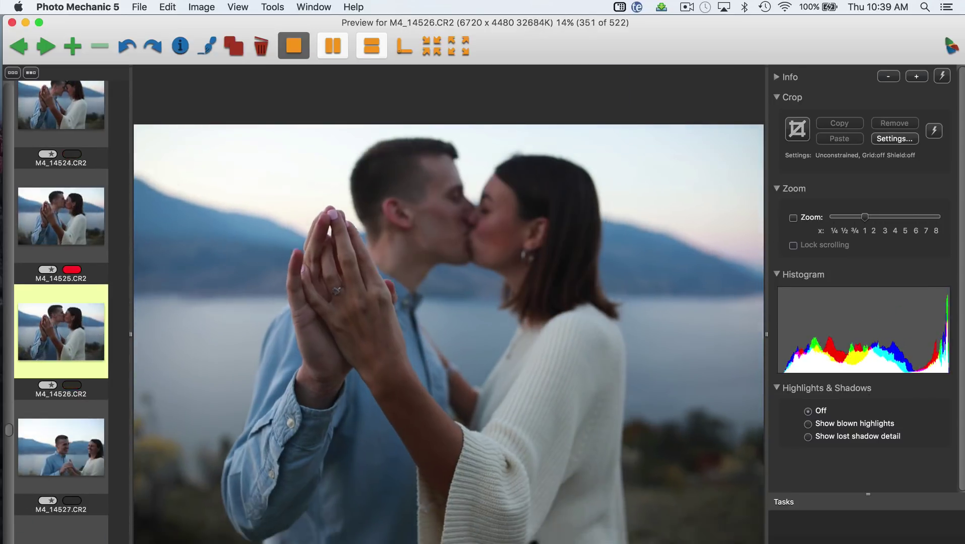
# - Examine the frames from M4_14527 through the side-by-side embrace M4_20848
pyautogui.press('Right')
pyautogui.press('Right')
pyautogui.press('Right')
pyautogui.press('Right')
pyautogui.press('Right')
pyautogui.press('Right')
pyautogui.press('Right')
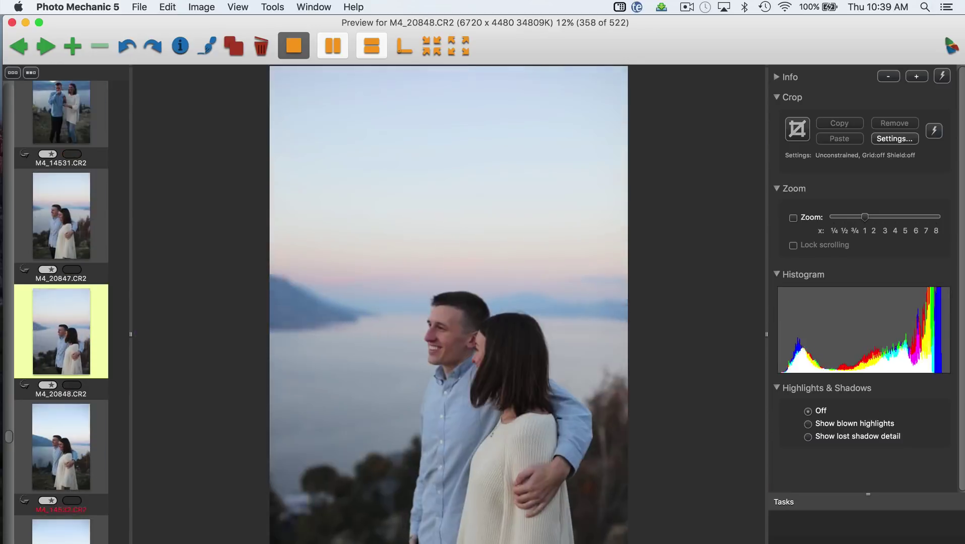
# - Examine the side-by-side embrace shots following M4_20848 through the cropped landscape frame M4_14537
pyautogui.press('Right')
pyautogui.press('Right')
pyautogui.press('Right')
pyautogui.press('Right')
pyautogui.press('Right')
pyautogui.press('Right')
pyautogui.press('Right')
pyautogui.press('Right')
pyautogui.press('Right')
pyautogui.press('Right')
pyautogui.press('Right')
pyautogui.press('Right')
pyautogui.press('Right')
pyautogui.press('Right')
pyautogui.press('Right')
pyautogui.press('Right')
pyautogui.press('Right')
pyautogui.press('Right')
pyautogui.press('Right')
pyautogui.press('Right')
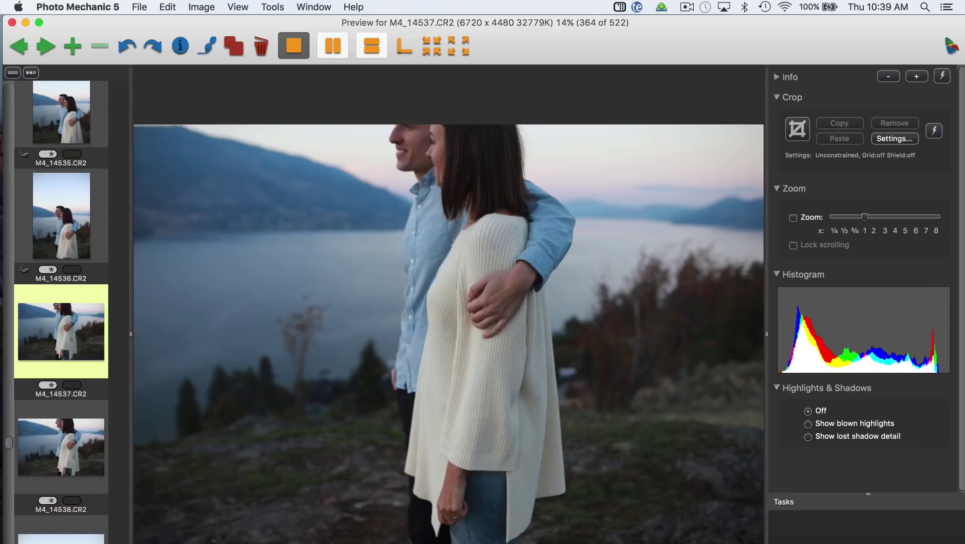
# - Advance through the frames from M4_14538 to the hand-in-hand running shot M4_14583
pyautogui.press('Right')
pyautogui.press('Right')
pyautogui.press('Right')
pyautogui.press('Right')
pyautogui.press('Right')
pyautogui.press('Right')
pyautogui.press('Right')
pyautogui.press('Right')
pyautogui.press('Right')
pyautogui.press('Right')
pyautogui.press('Right')
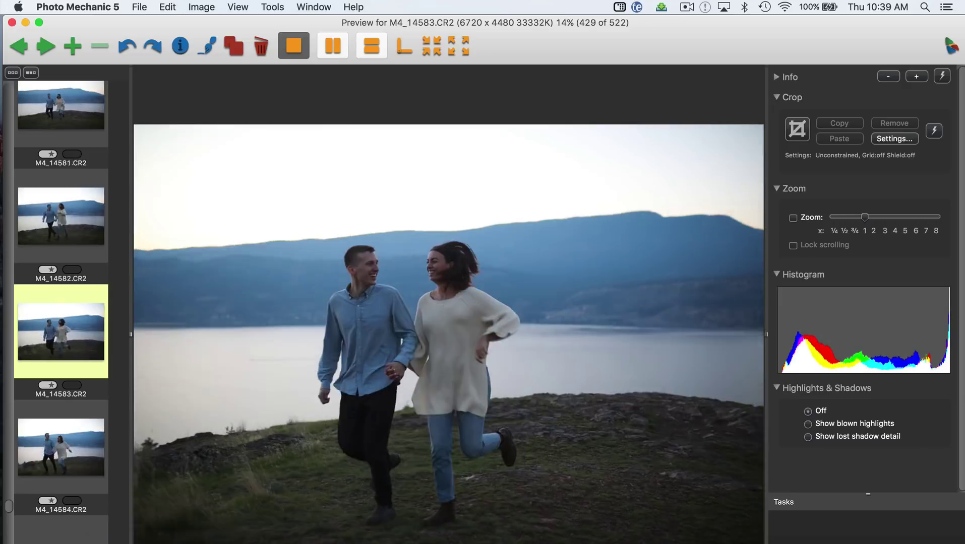
# - Examine the frames from M4_14584 through the embrace portraits among the yellow shrubs up to M4_20874
pyautogui.press('Right')
pyautogui.press('Right')
pyautogui.press('Right')
pyautogui.press('Right')
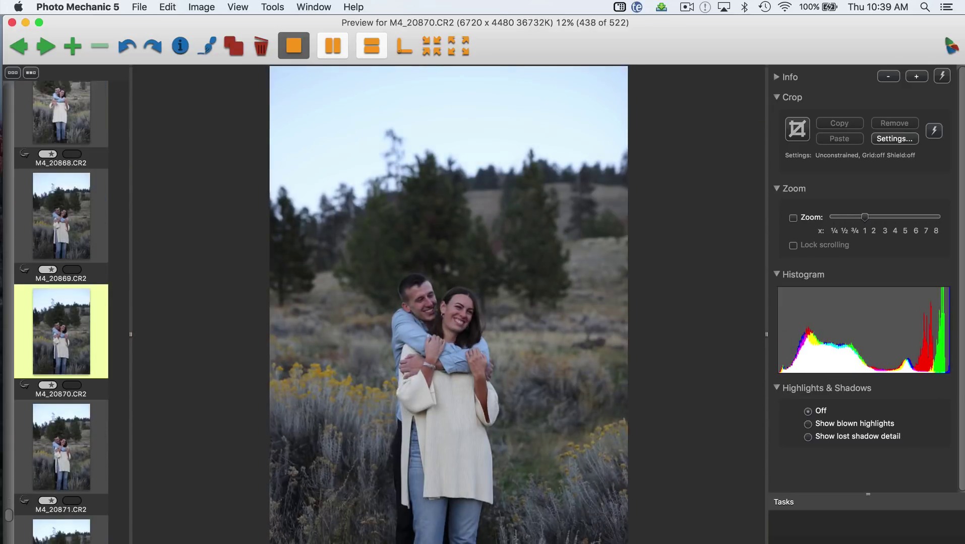
pyautogui.press('Right')
pyautogui.press('Right')
pyautogui.press('Right')
pyautogui.press('Right')
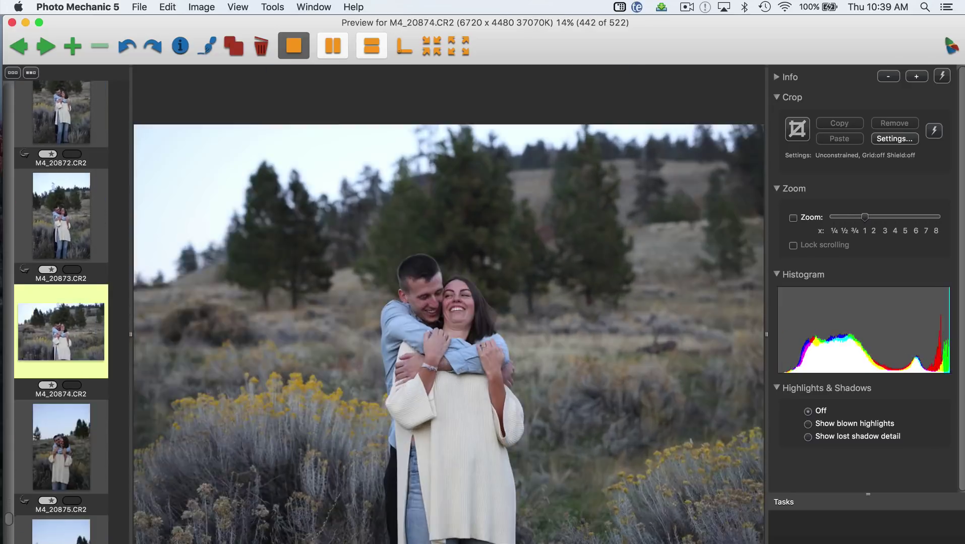
# - Examine the hillside embrace shots from M4_20875 through M4_14592
pyautogui.press('Right')
pyautogui.press('Right')
pyautogui.press('Right')
pyautogui.press('Right')
pyautogui.press('Right')
pyautogui.press('Right')
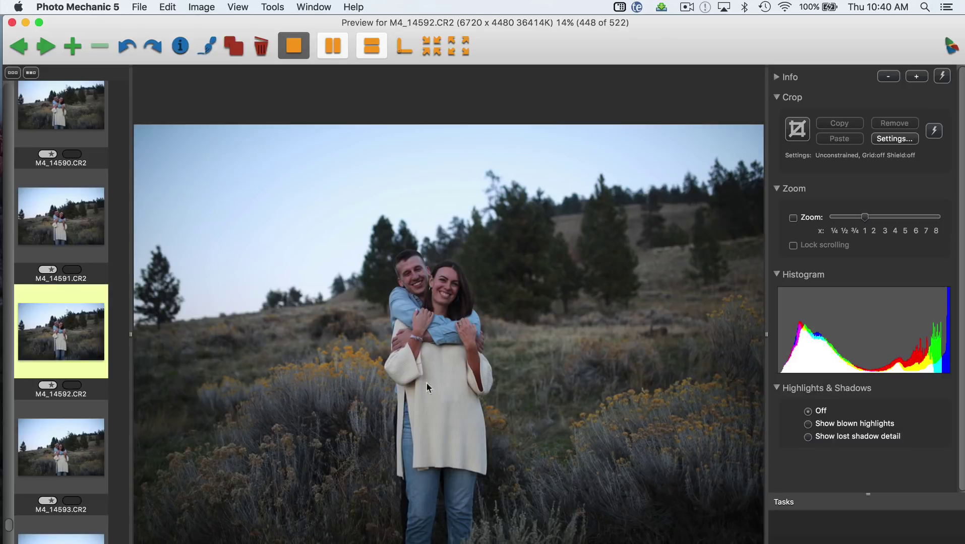
# - Compare the wide hillside embrace landscapes from M4_14593 through M4_14599
pyautogui.press('Right')
pyautogui.press('Right')
pyautogui.press('Right')
pyautogui.press('Right')
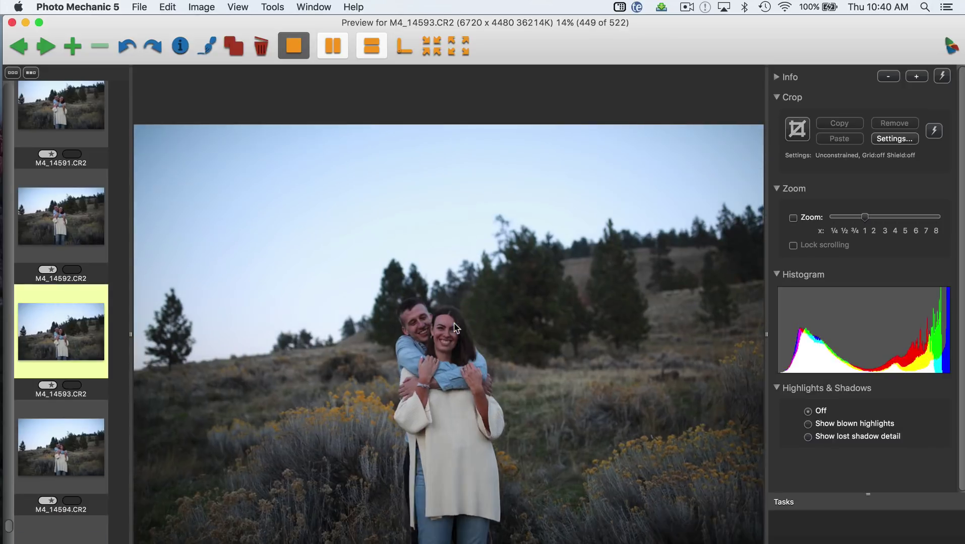
pyautogui.press('Right')
pyautogui.press('Right')
pyautogui.press('Right')
pyautogui.press('Right')
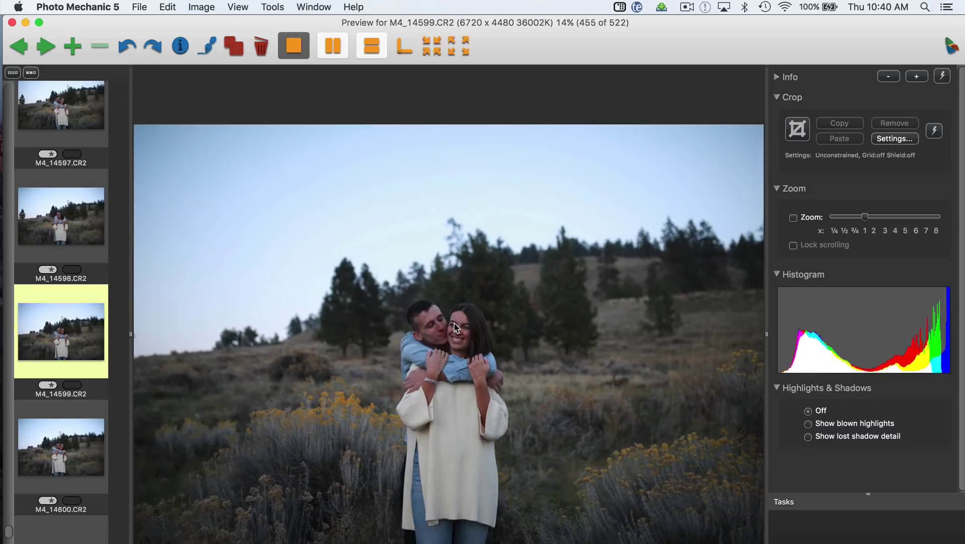
# - Examine the frames from M4_14599 through the portraits on the hillside up to M4_14607
pyautogui.press('Right')
pyautogui.press('Right')
pyautogui.press('Right')
pyautogui.press('Right')
pyautogui.press('Right')
pyautogui.press('Right')
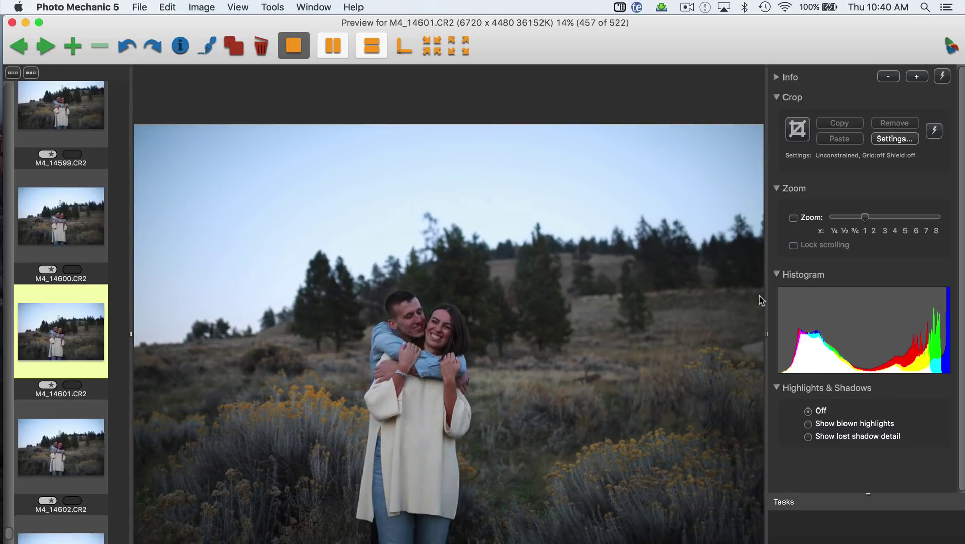
pyautogui.press('Right')
pyautogui.press('Right')
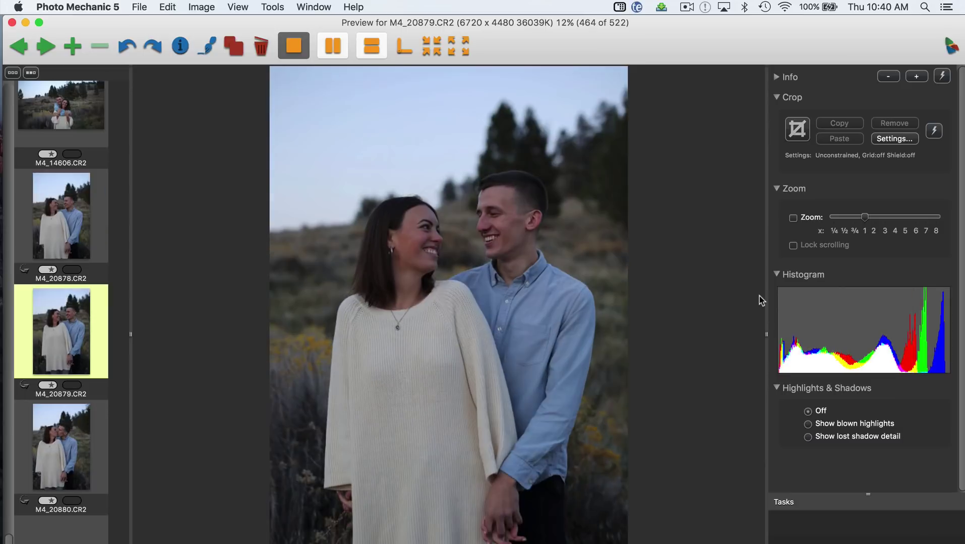
pyautogui.press('Right')
pyautogui.press('Right')
pyautogui.press('Right')
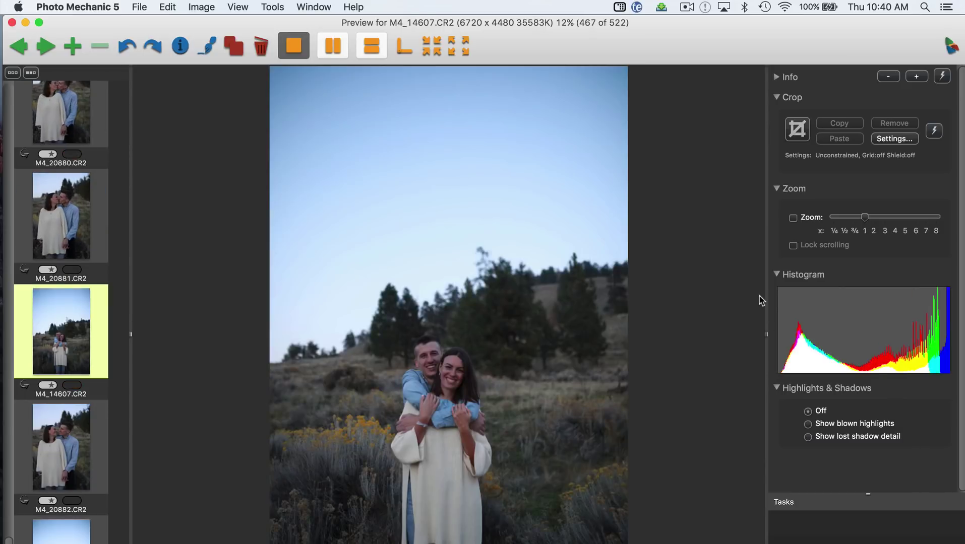
# - Go back to M4_14605 to recheck the embrace frames, mark M4_20879 with the red color class, and continue to M4_20881
pyautogui.press('Left')
pyautogui.press('Left')
pyautogui.press('Left')
pyautogui.press('Left')
pyautogui.press('Left')
pyautogui.press('Left')
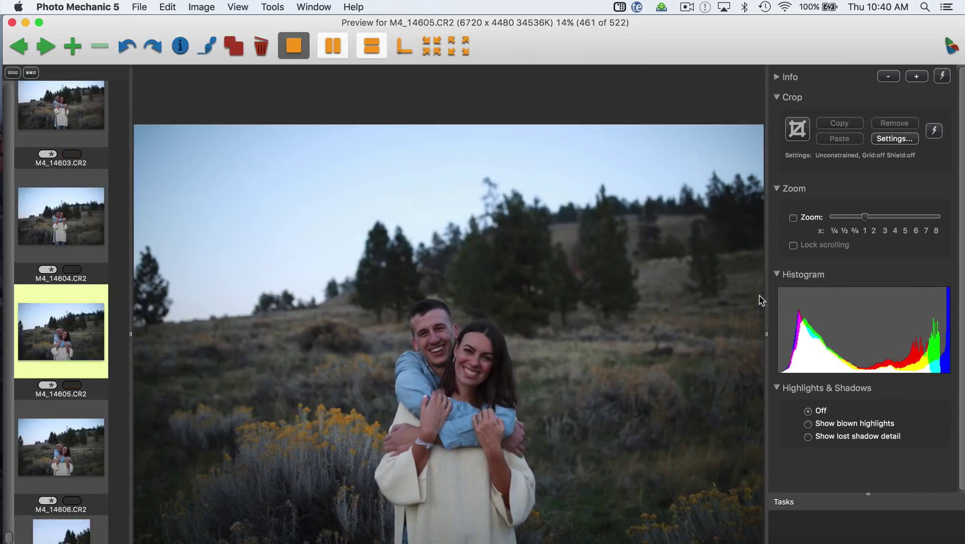
pyautogui.press('Right')
pyautogui.press('Right')
pyautogui.press('Right')
pyautogui.press('Right')
pyautogui.press('Right')
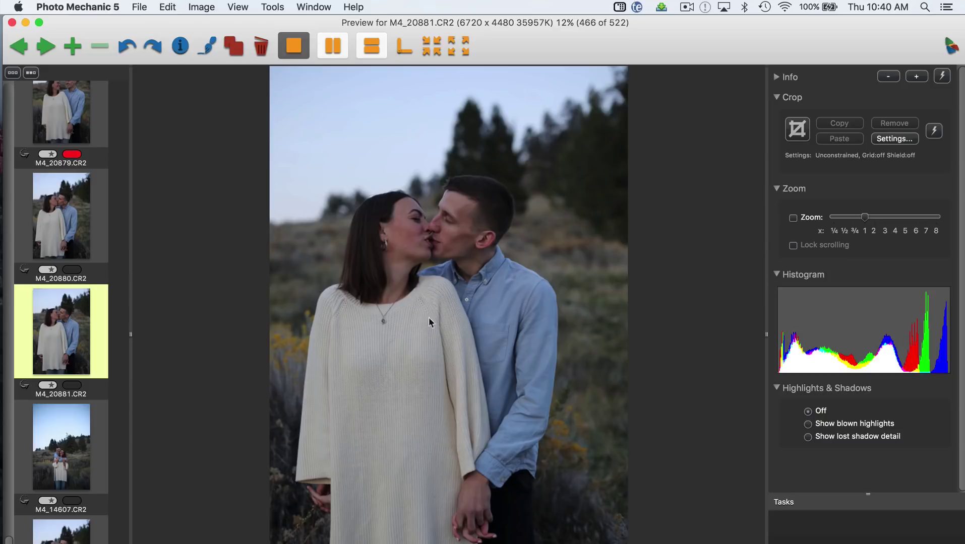
# - Review the frames from M4_20881 to M4_20887 and mark M4_20884 with the red color class
pyautogui.press('Right')
pyautogui.press('Right')
pyautogui.press('Right')
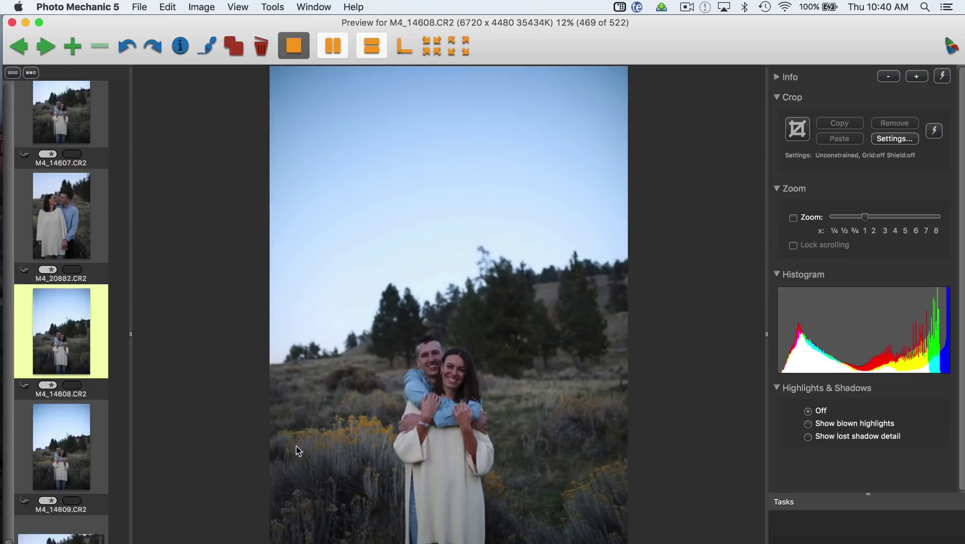
pyautogui.press('Right')
pyautogui.press('Right')
pyautogui.press('Right')
pyautogui.press('Right')
pyautogui.press('Right')
pyautogui.press('Right')
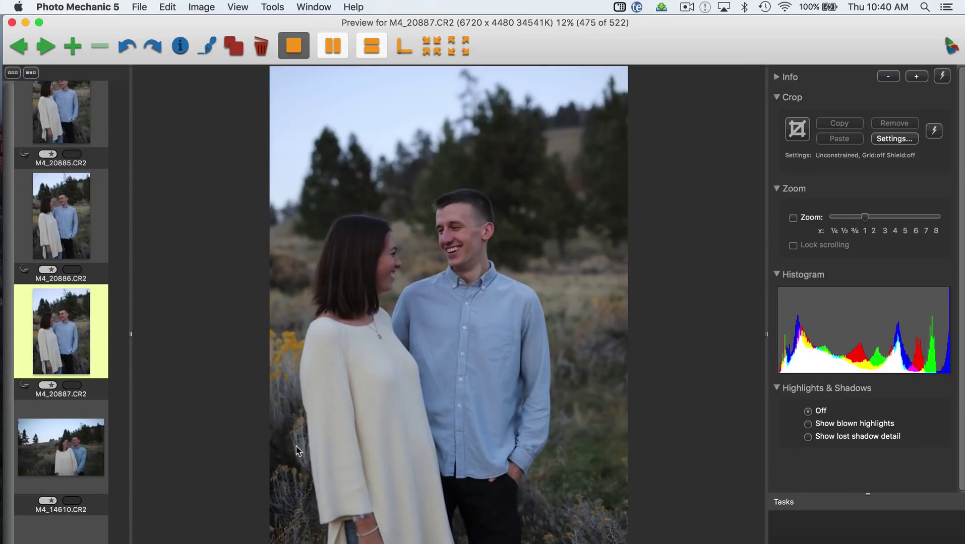
# - Mark M4_20887 and M4_14611 with the red color class and advance to the kissing shot M4_14613
pyautogui.press('Right')
pyautogui.press('Right')
pyautogui.press('Right')
pyautogui.press('Right')
pyautogui.press('Right')
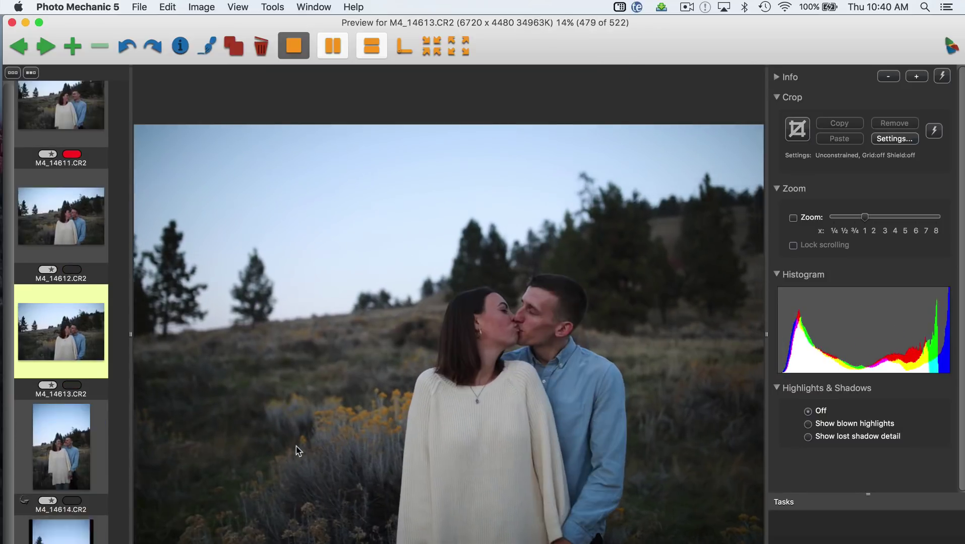
# - Review the frames from M4_14613 through the wide hillside landscapes up to M4_14629
pyautogui.press('Right')
pyautogui.press('Right')
pyautogui.press('Right')
pyautogui.press('Right')
pyautogui.press('Right')
pyautogui.press('Right')
pyautogui.press('Right')
pyautogui.press('Right')
pyautogui.press('Right')
pyautogui.press('Right')
pyautogui.press('Right')
pyautogui.press('Right')
pyautogui.press('Right')
pyautogui.press('Right')
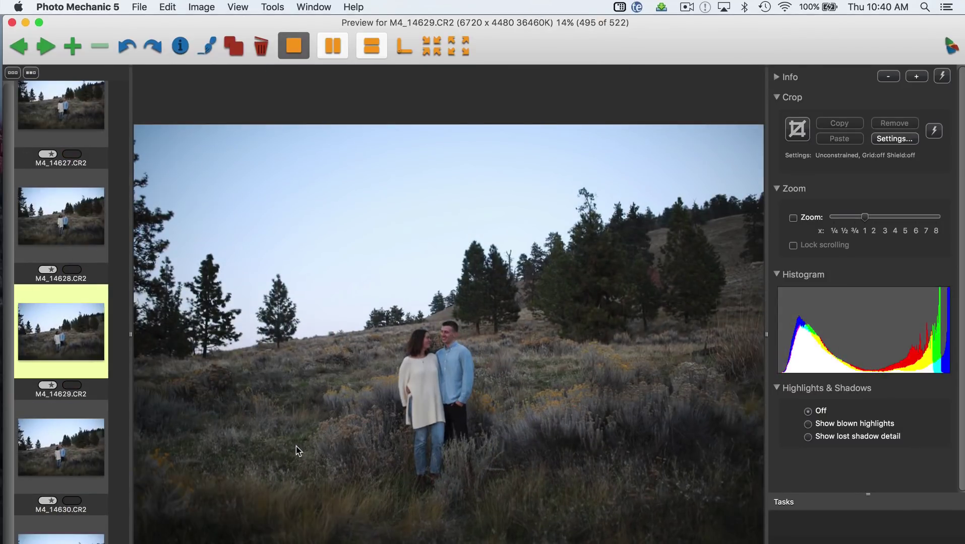
# - Review the remaining hillside landscapes from M4_14629 and continue to the silhouetted embrace under the log shelter, M4_20889
pyautogui.press('Right')
pyautogui.press('Right')
pyautogui.press('Right')
pyautogui.press('Right')
pyautogui.press('Right')
pyautogui.press('Right')
pyautogui.press('Right')
pyautogui.press('Right')
pyautogui.press('Right')
pyautogui.press('Right')
pyautogui.press('Right')
pyautogui.press('Right')
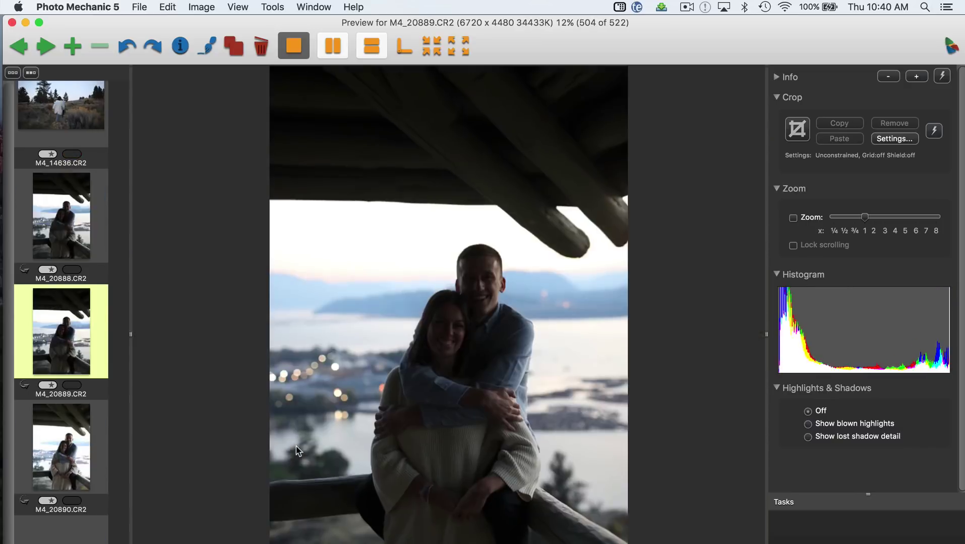
# - Examine the embrace shots under the log shelter from M4_20889 through M4_14642
pyautogui.press('Right')
pyautogui.press('Right')
pyautogui.press('Right')
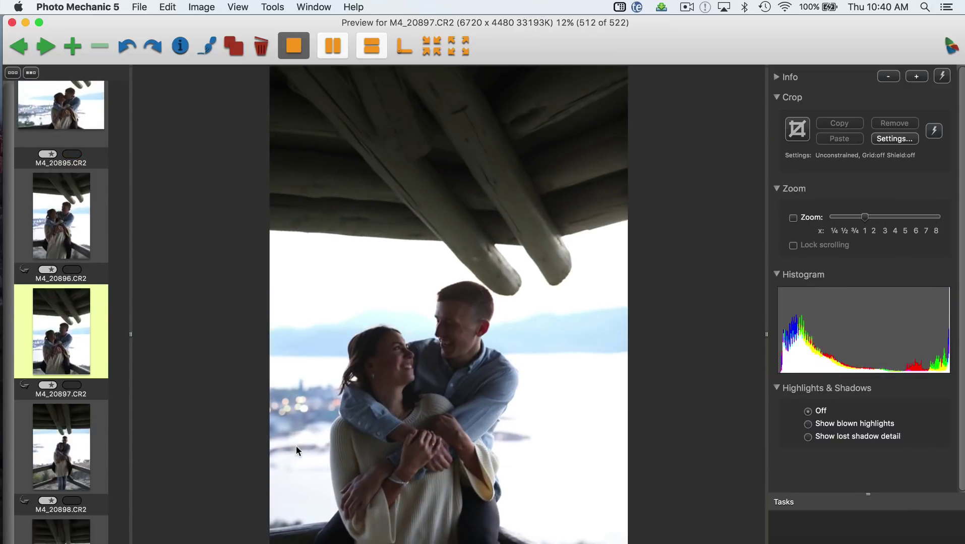
pyautogui.press('Right')
pyautogui.press('Right')
pyautogui.press('Right')
pyautogui.press('Right')
pyautogui.press('Right')
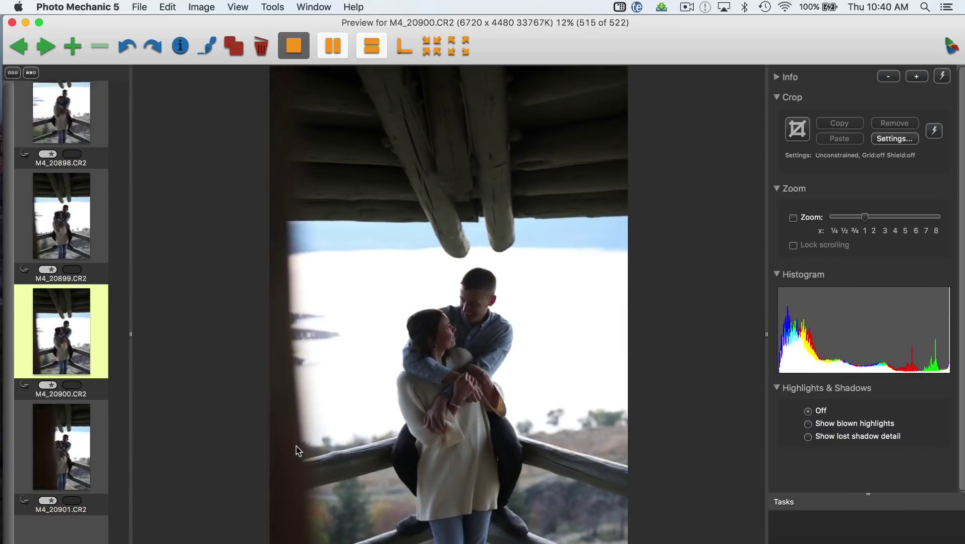
pyautogui.press('Right')
pyautogui.press('Right')
pyautogui.press('Right')
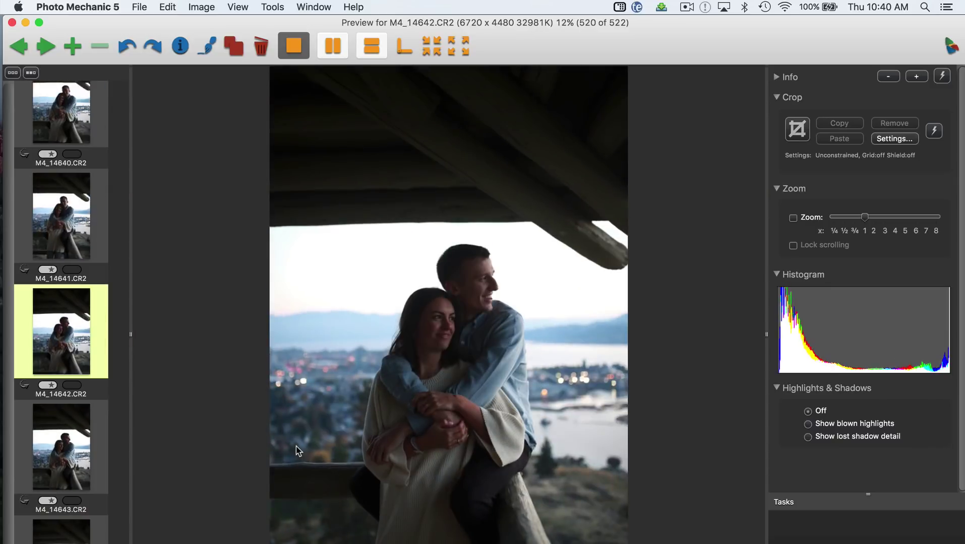
# - Mark M4_14642 with the red color class and advance to the last frame, M4_14644
pyautogui.press('1')
pyautogui.press('Right')
pyautogui.press('Right')
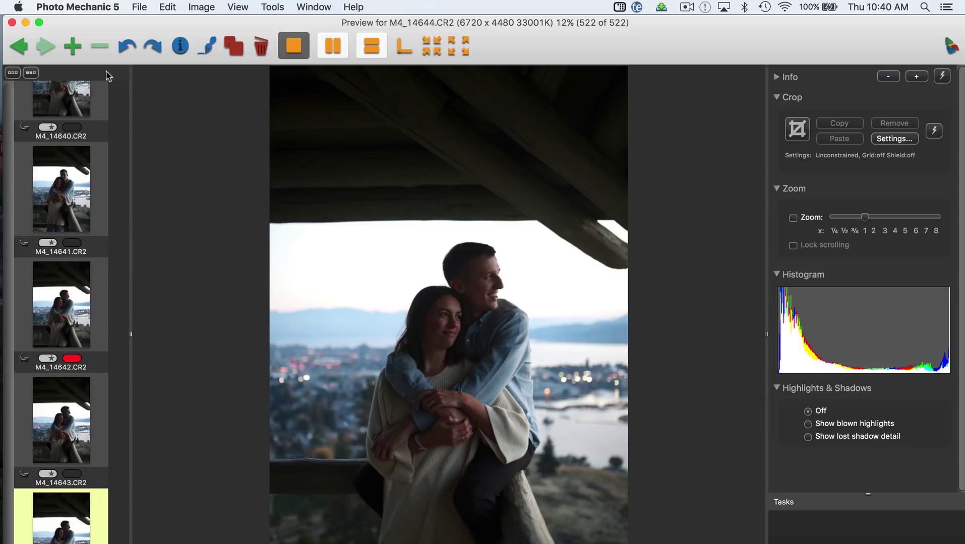
# - Compare the final shelter frames M4_14642, M4_14643 and M4_14644 with one another
pyautogui.press('Left')
pyautogui.press('Left')
pyautogui.press('Right')
pyautogui.press('Right')
pyautogui.press('Left')
pyautogui.press('Left')
pyautogui.press('Right')
pyautogui.press('Right')
pyautogui.press('Left')
pyautogui.press('Left')
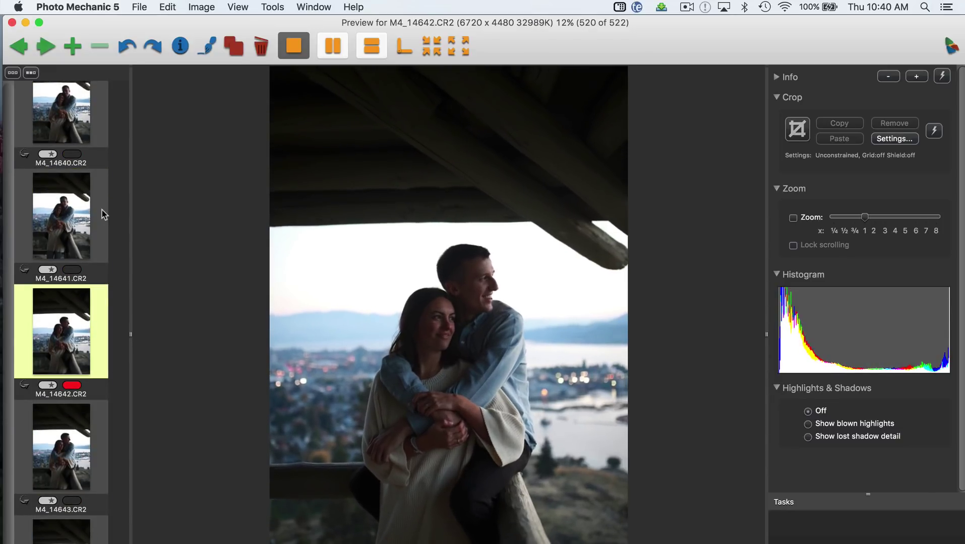
# - Check the shelter portrait M4_14641 and return to the last frame, M4_14644
pyautogui.press('Right')
pyautogui.press('Right')
pyautogui.click(98, 214)
pyautogui.press('XF86AudioMute')
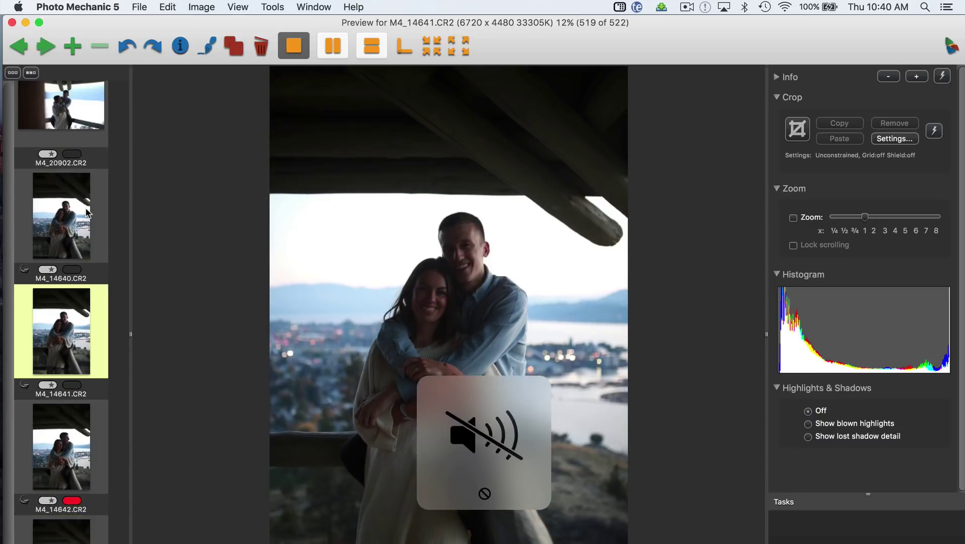
pyautogui.scroll(-5, 94, 424)
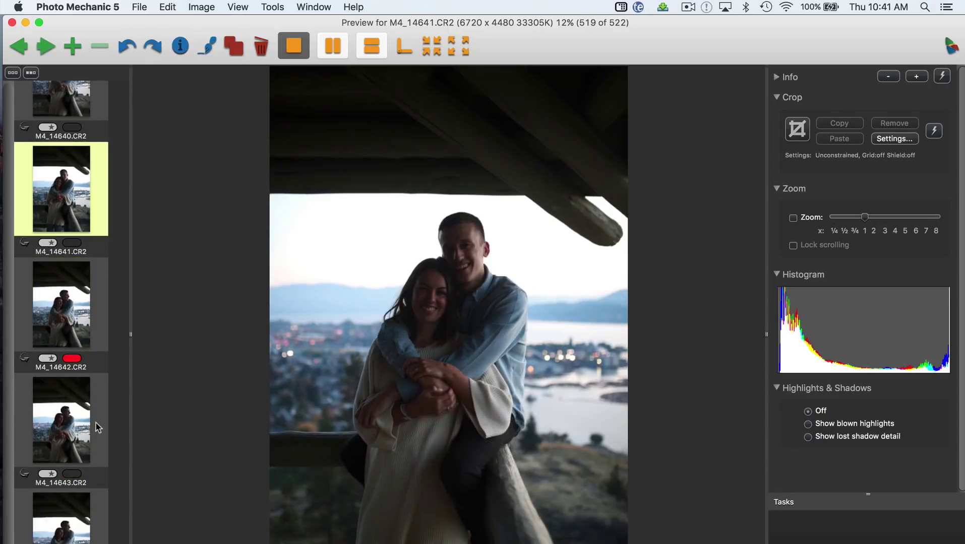
pyautogui.click(57, 517)
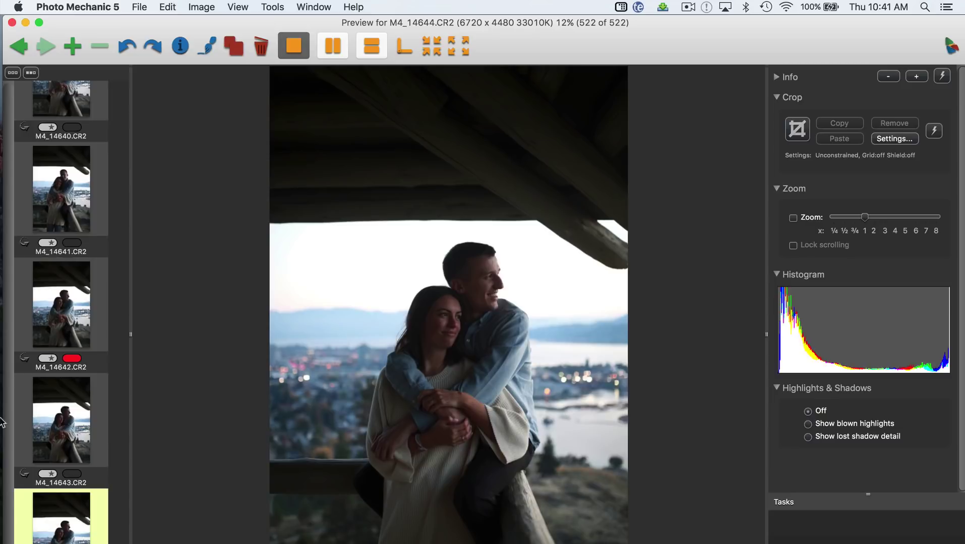
# - Close the preview, return to the start of the contact sheet, and filter it to only the red color class photos
pyautogui.click(12, 22)
pyautogui.click(891, 7)
pyautogui.click(891, 6)
pyautogui.scroll(20, 761, 504)
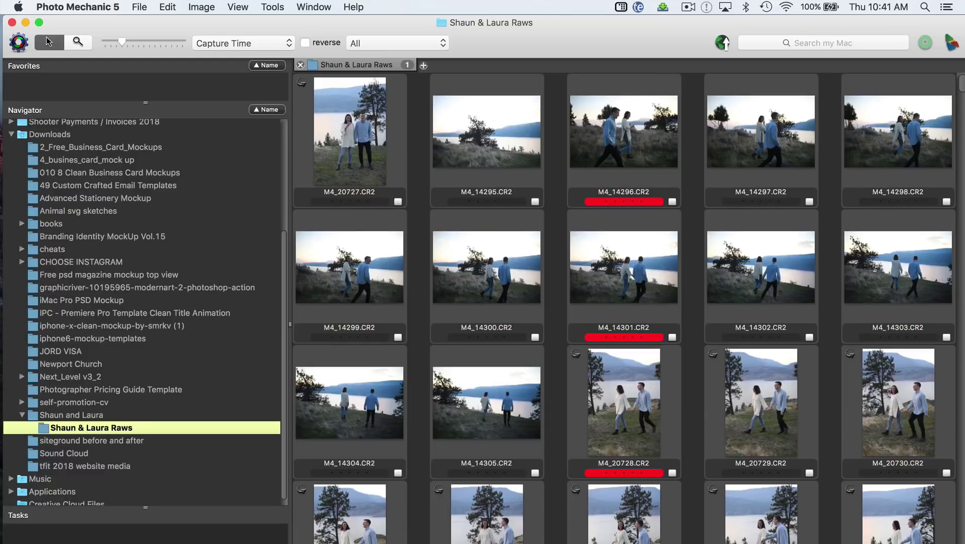
pyautogui.click(878, 543)
pyautogui.click(391, 145)
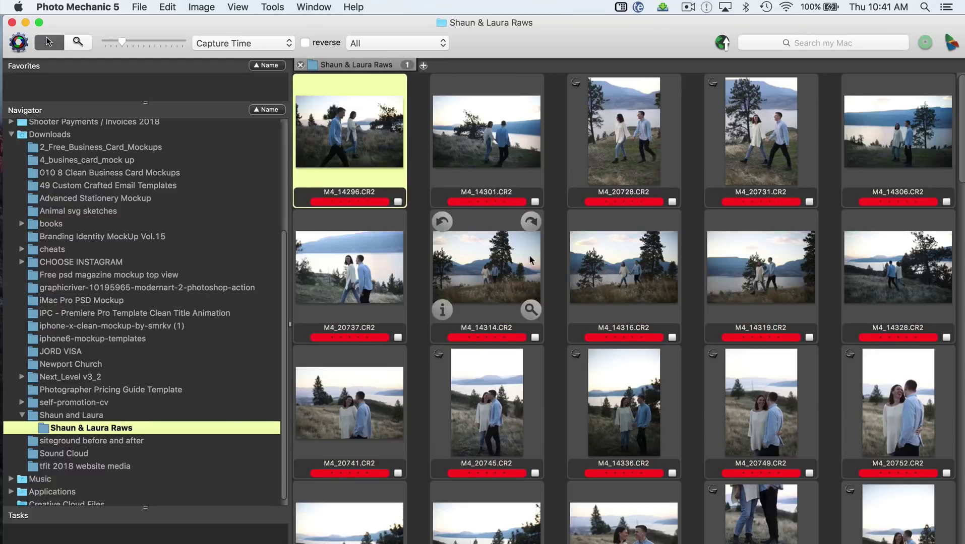
# - Select all the red color class photos and look over the filtered contact sheet
pyautogui.scroll(-20, 531, 260)
pyautogui.press('super+a')
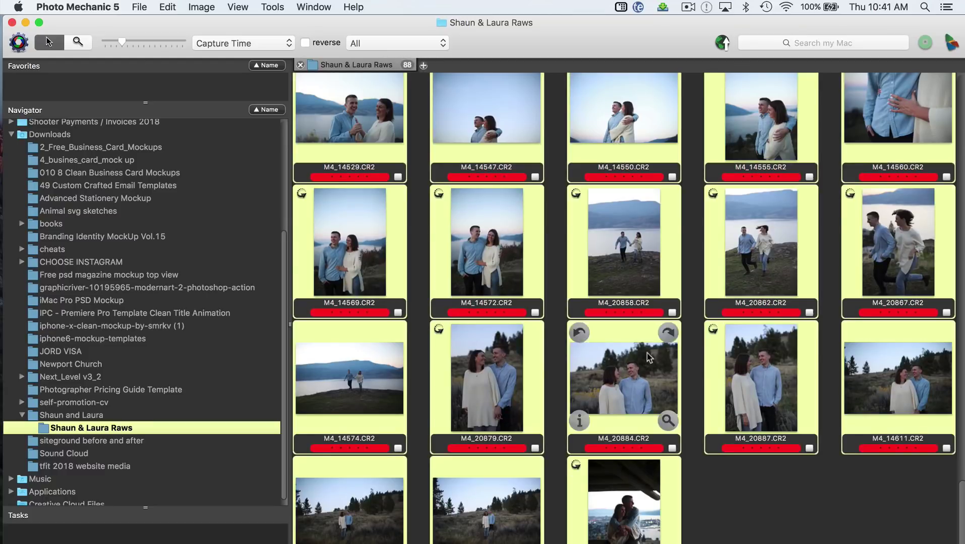
pyautogui.scroll(12, 648, 354)
pyautogui.scroll(-12, 646, 338)
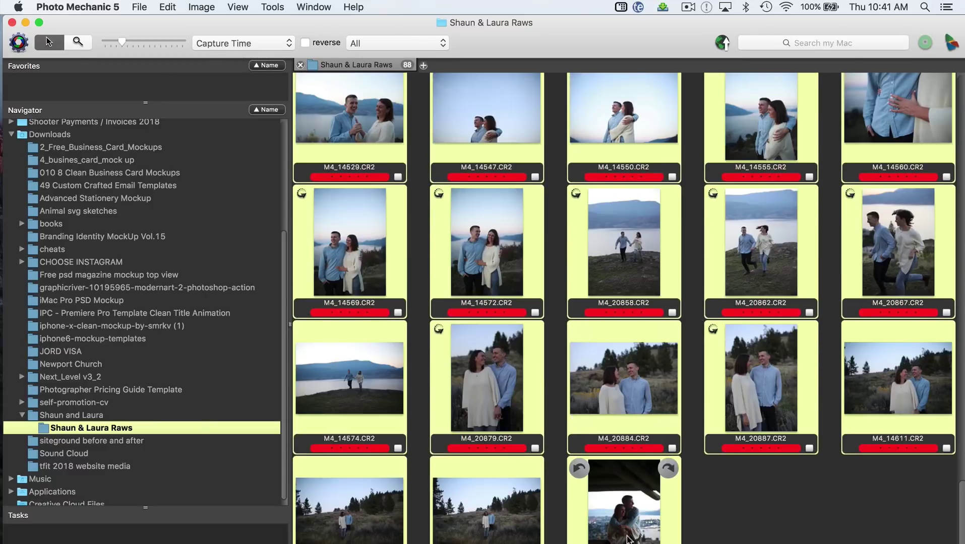
pyautogui.rightClick(633, 519)
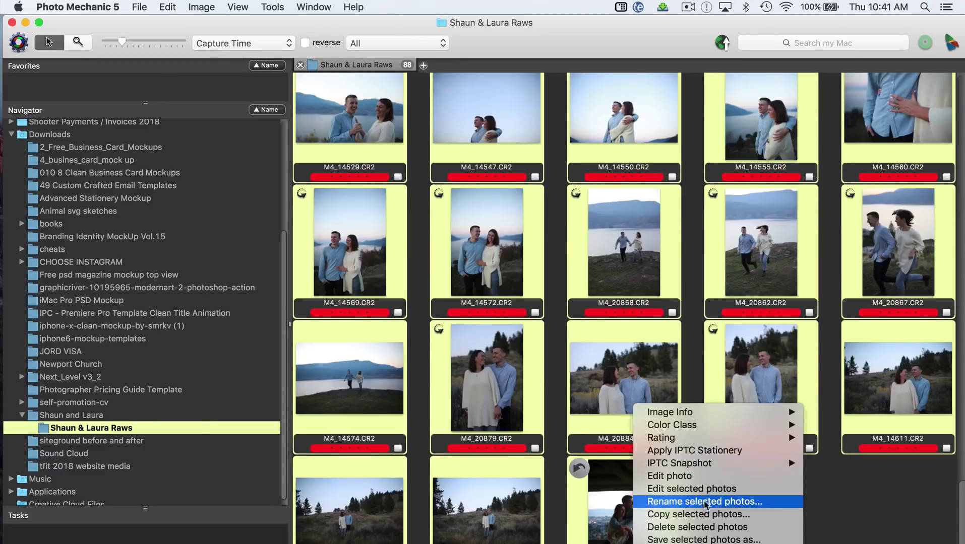
pyautogui.click(705, 514)
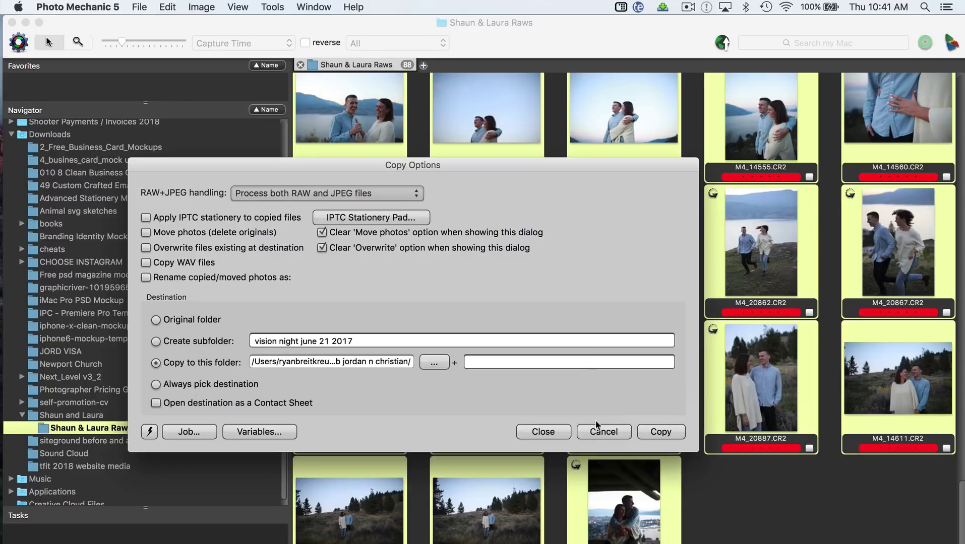
pyautogui.click(603, 432)
# - Open the first red pick, M4_14296, in the preview and compare it with the frames that follow it
pyautogui.scroll(15, 671, 397)
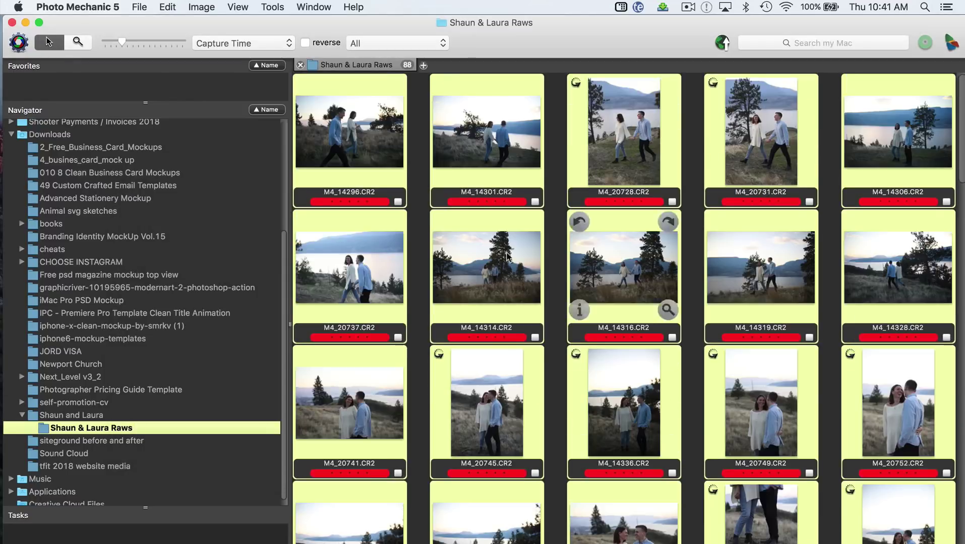
pyautogui.doubleClick(346, 139)
pyautogui.press('Right')
pyautogui.press('Right')
pyautogui.press('Left')
pyautogui.press('Left')
pyautogui.press('Right')
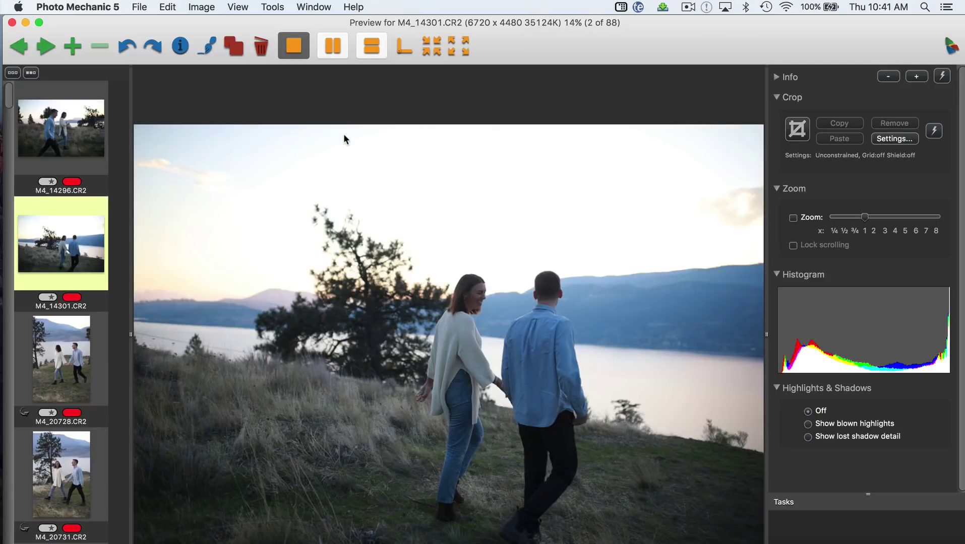
# - Remove the red color class from M4_14301 and M4_14306 and advance to M4_20737
pyautogui.press('0')
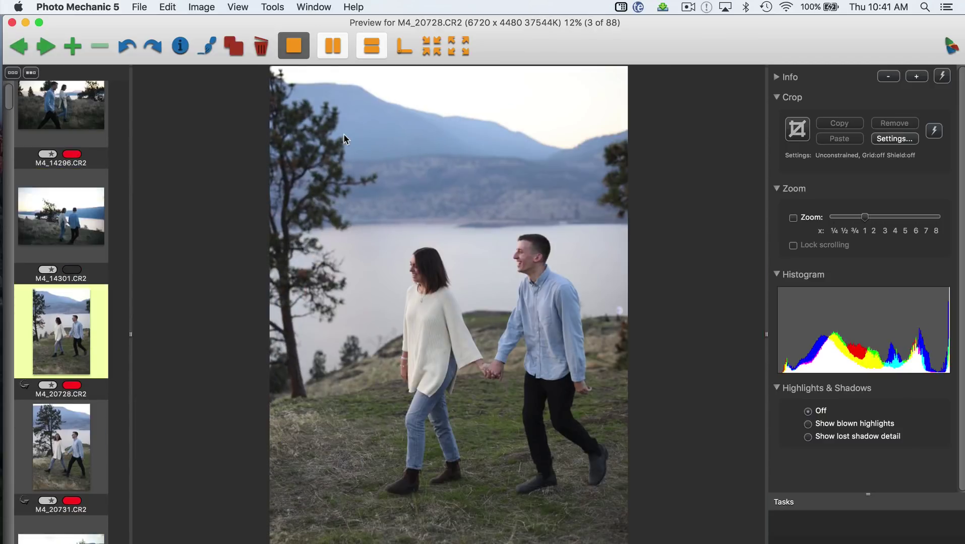
pyautogui.press('0')
pyautogui.press('Right')
pyautogui.press('Right')
pyautogui.press('Left')
pyautogui.press('0')
pyautogui.press('Right')
pyautogui.press('Left')
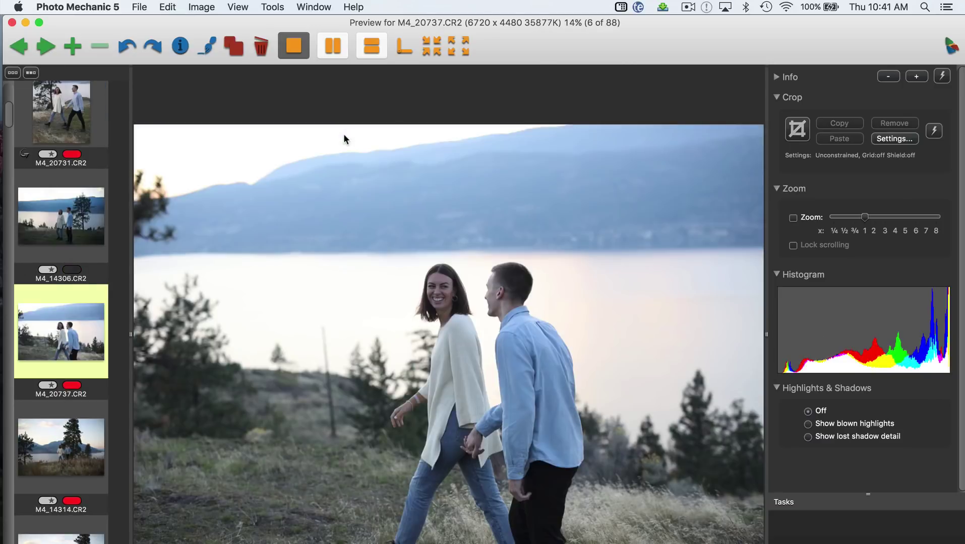
# - Compare the lakeside walking shots M4_20737 through M4_14319 and remove the red color class from M4_14316
pyautogui.press('Right')
pyautogui.press('Right')
pyautogui.press('Left')
pyautogui.press('Left')
pyautogui.press('Right')
pyautogui.press('Right')
pyautogui.press('Right')
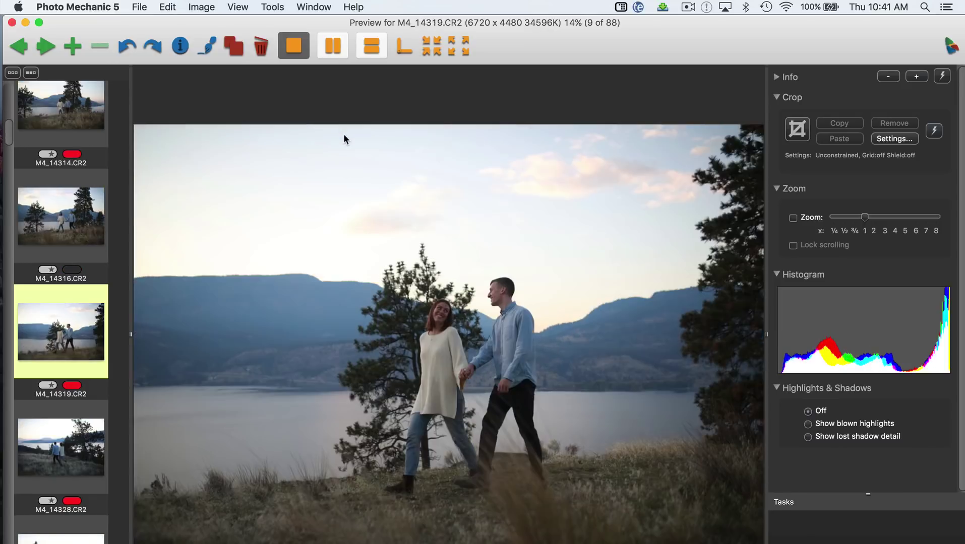
# - Remove the red color class from M4_14319 and M4_14328 and advance to M4_20741
pyautogui.press('Right')
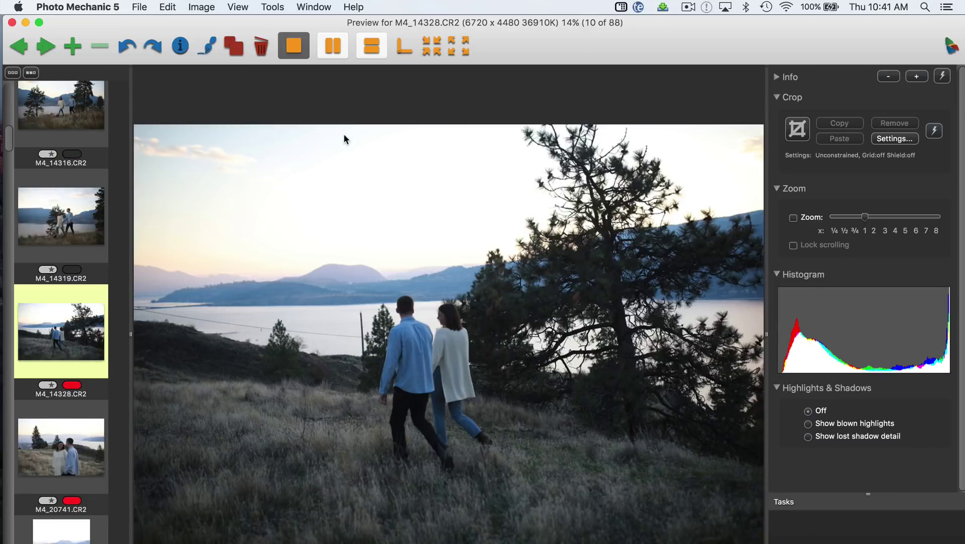
pyautogui.press('Right')
pyautogui.press('Left')
pyautogui.press('Right')
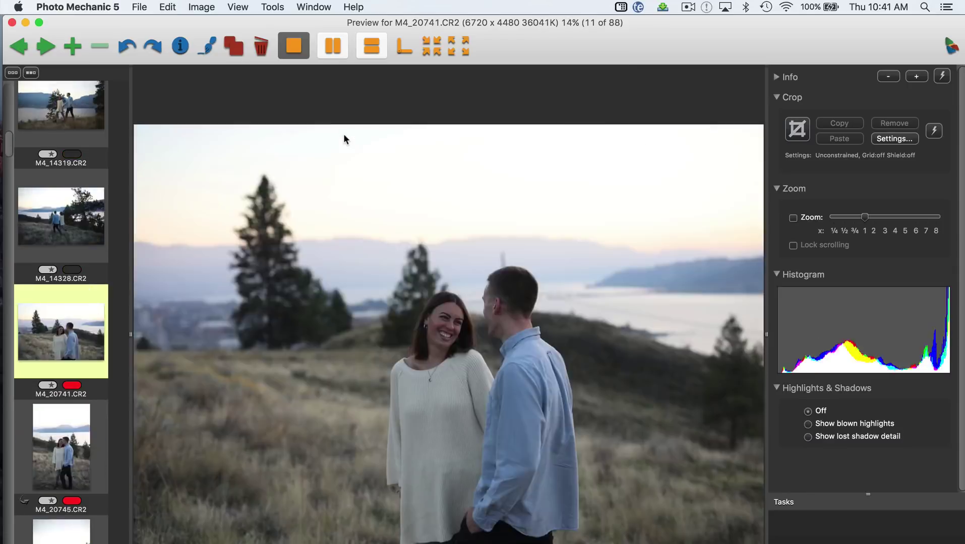
# - Compare the close hillside portraits from M4_20741 through M4_20752
pyautogui.press('Right')
pyautogui.press('Right')
pyautogui.press('Right')
pyautogui.press('Right')
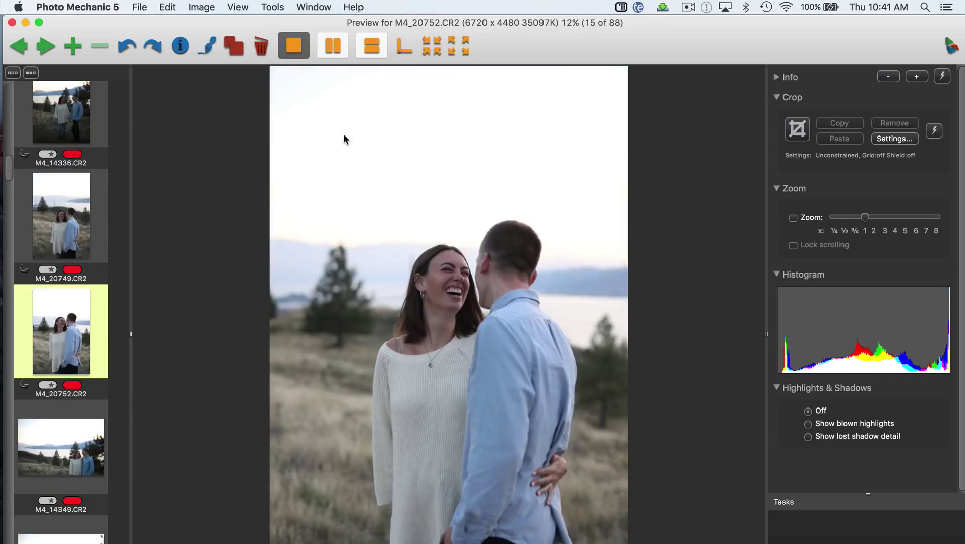
pyautogui.press('Left')
pyautogui.press('Left')
pyautogui.press('Left')
pyautogui.press('Right')
pyautogui.press('Right')
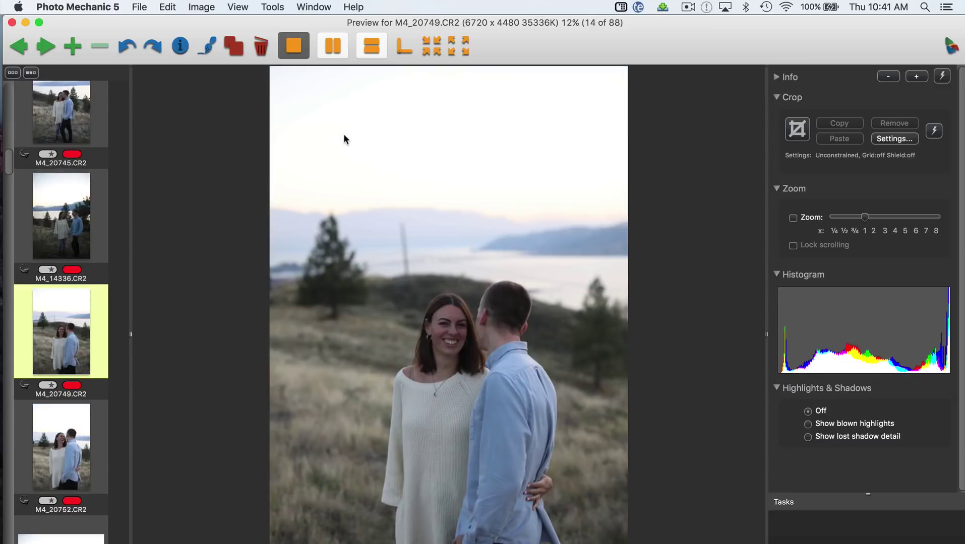
# - Remove the red color class from M4_20749 and advance to the lake landscape M4_14349
pyautogui.press('Right')
pyautogui.press('Left')
pyautogui.press('Right')
pyautogui.press('Right')
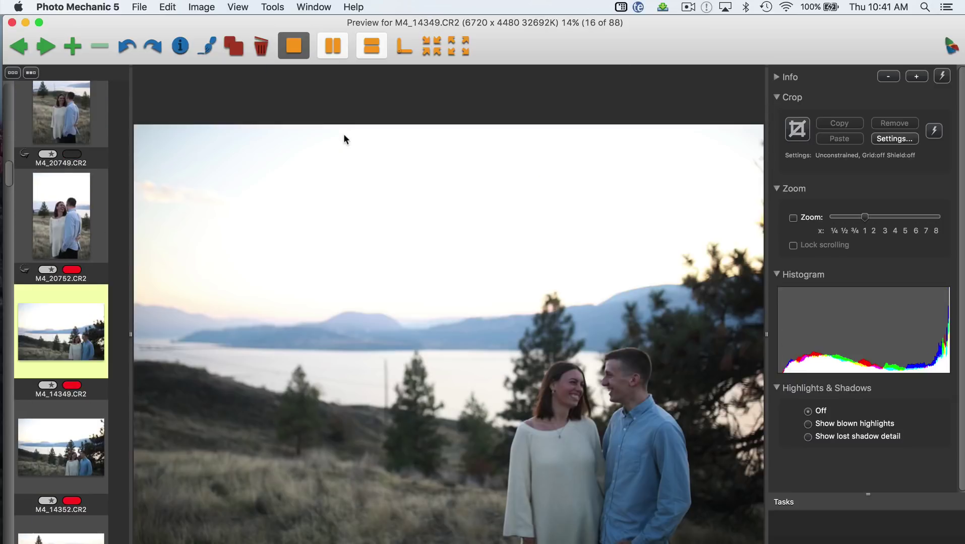
# - Compare M4_14349 with its neighboring picks and continue the second review to the ring close-up M4_14522
pyautogui.press('Left')
pyautogui.press('Right')
pyautogui.press('Right')
pyautogui.press('Left')
pyautogui.press('Left')
pyautogui.press('Right')
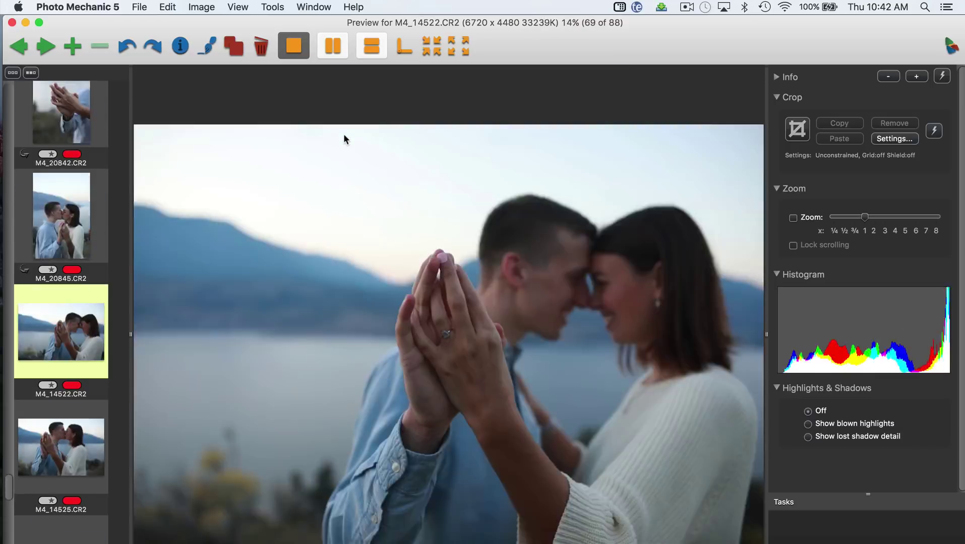
# - Review the remaining picks from the ring close-up M4_14522 through the last frame, M4_14642
pyautogui.press('Right')
pyautogui.press('Right')
pyautogui.press('Right')
pyautogui.press('Right')
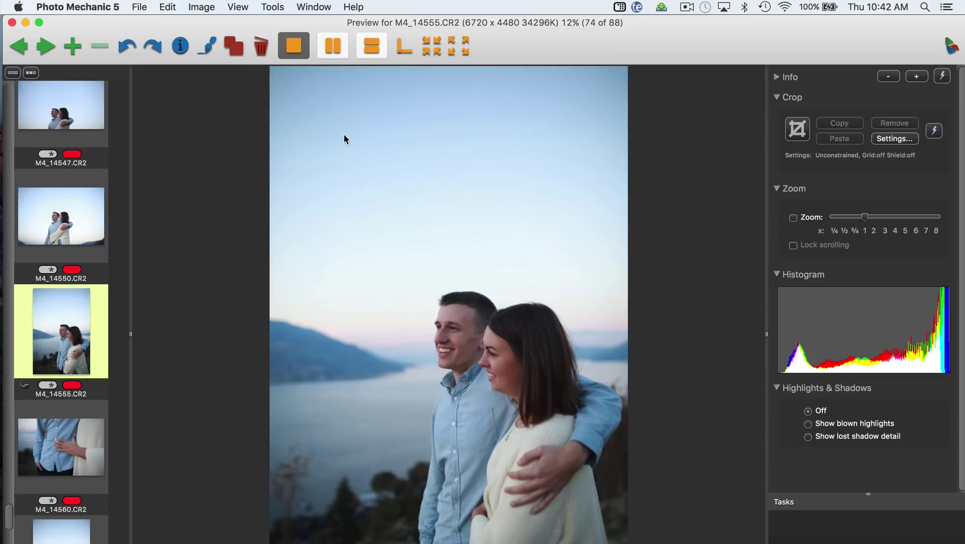
pyautogui.press('Right')
pyautogui.press('Right')
pyautogui.press('Right')
pyautogui.press('Right')
pyautogui.press('Right')
pyautogui.press('Right')
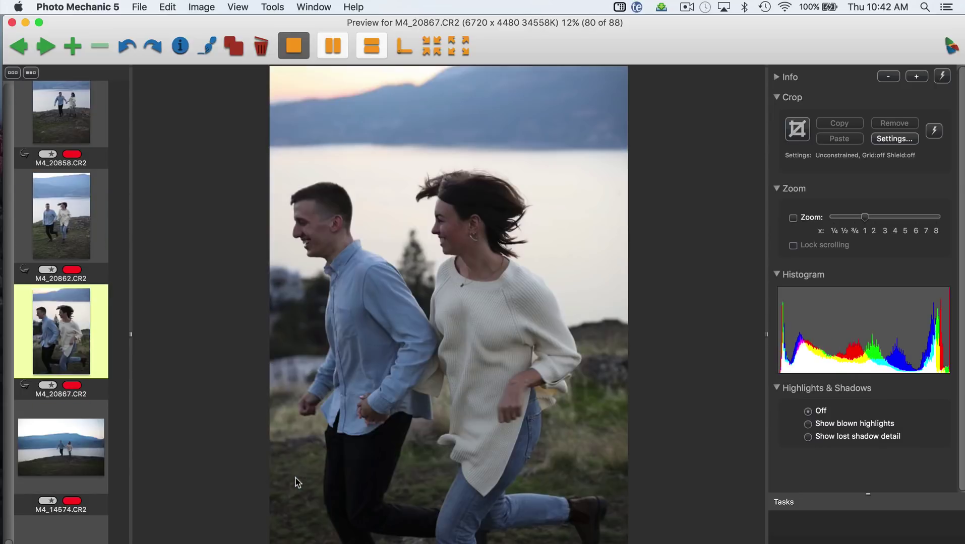
pyautogui.press('Right')
pyautogui.press('Right')
pyautogui.press('Right')
pyautogui.press('Right')
pyautogui.press('Right')
pyautogui.press('Right')
pyautogui.press('Right')
pyautogui.press('Right')
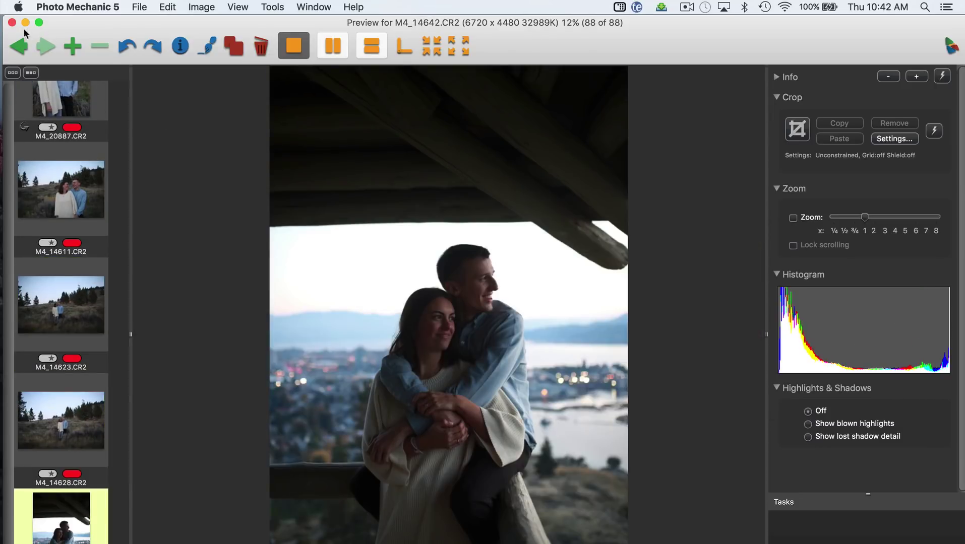
# - Return from the preview to the contact sheet, select all filtered picks and set their copy options to move the photos and delete originals
pyautogui.click(11, 22)
pyautogui.scroll(-5, 685, 483)
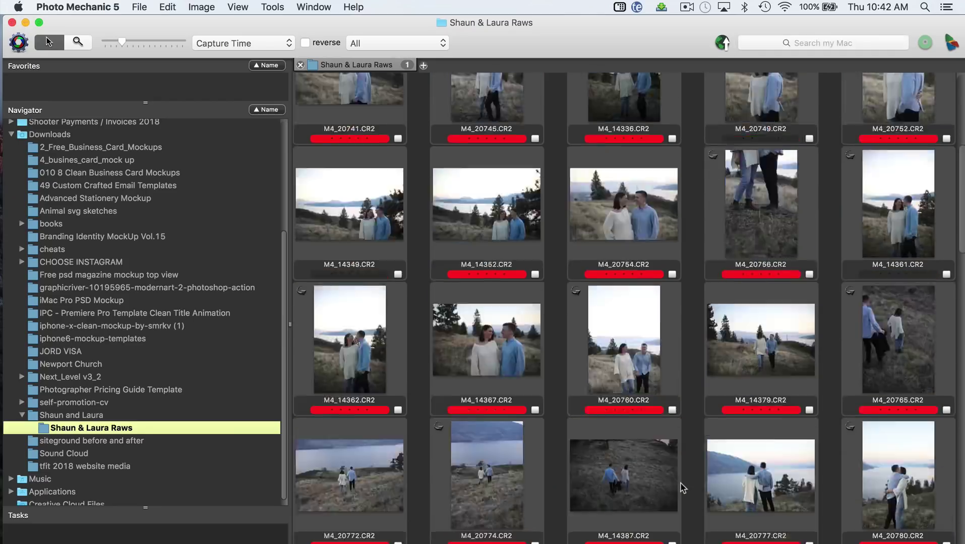
pyautogui.press('super+a')
pyautogui.rightClick(488, 117)
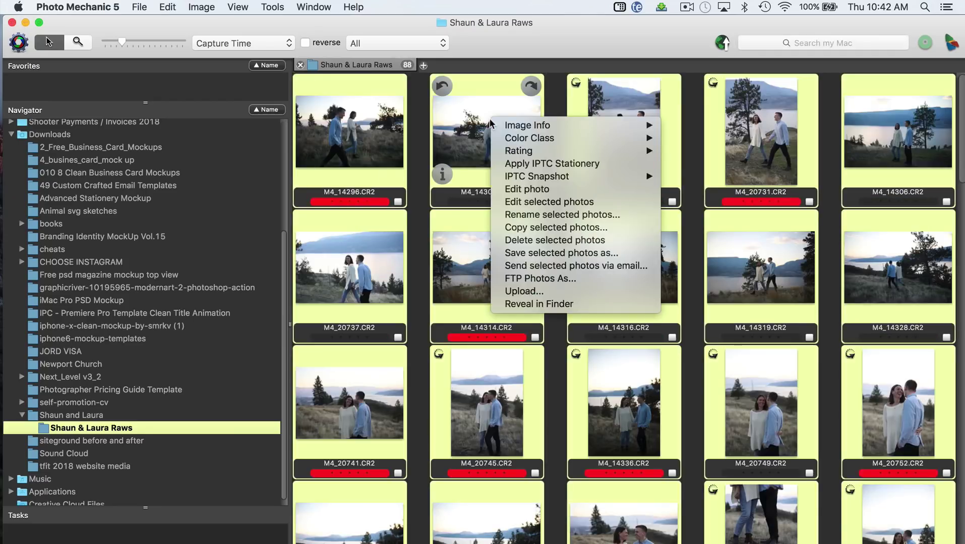
pyautogui.click(555, 229)
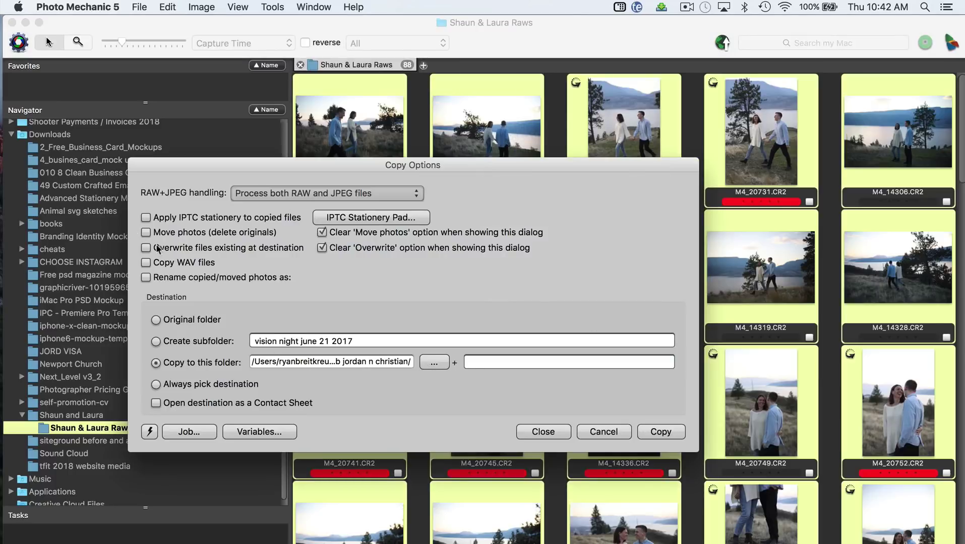
pyautogui.click(145, 232)
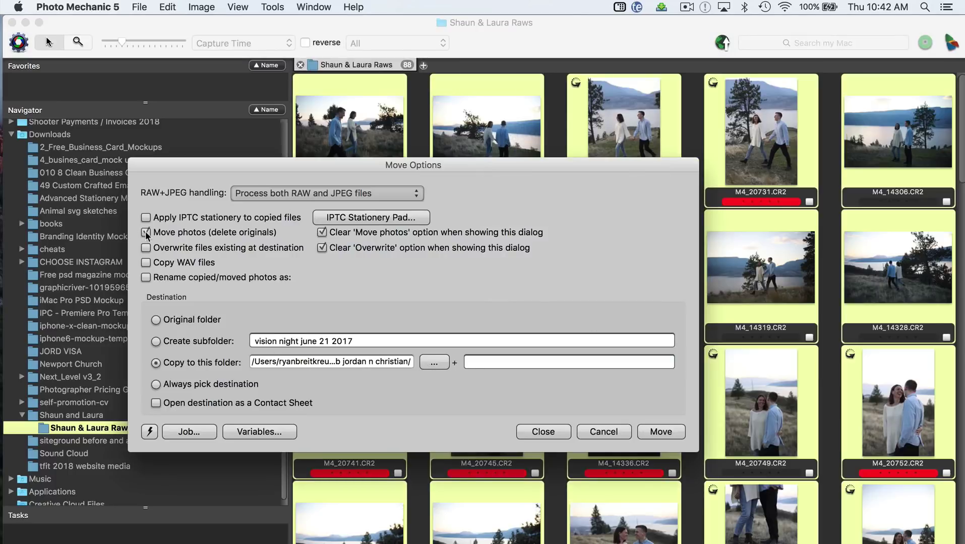
# - Browse for the move destination and open the couple's raws folder within Downloads
pyautogui.click(432, 362)
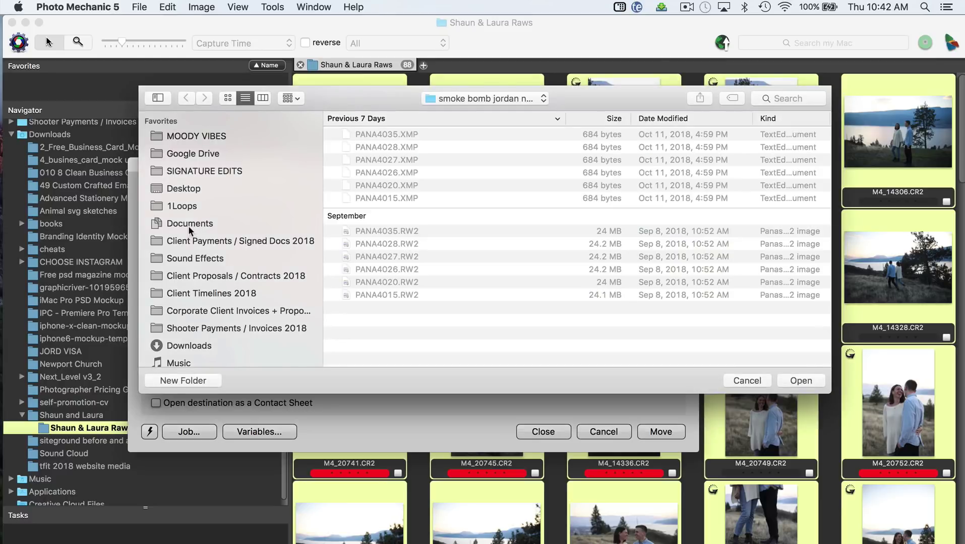
pyautogui.click(189, 227)
pyautogui.scroll(-5, 427, 264)
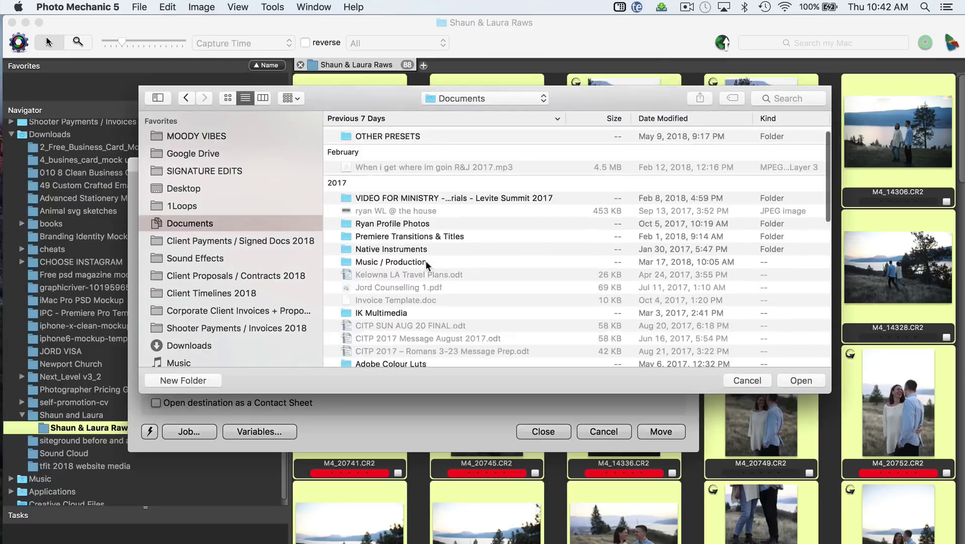
pyautogui.scroll(-5, 427, 266)
pyautogui.click(206, 348)
pyautogui.doubleClick(368, 136)
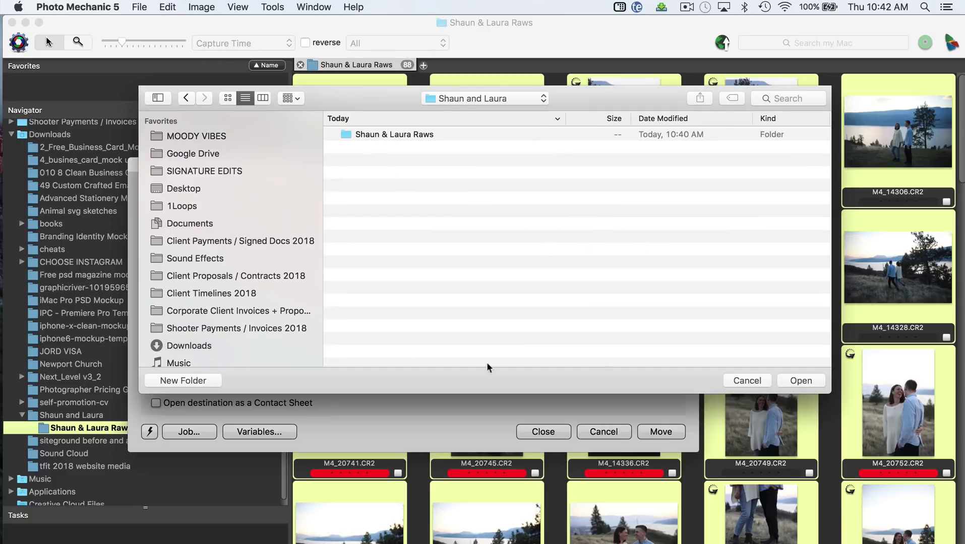
pyautogui.doubleClick(398, 135)
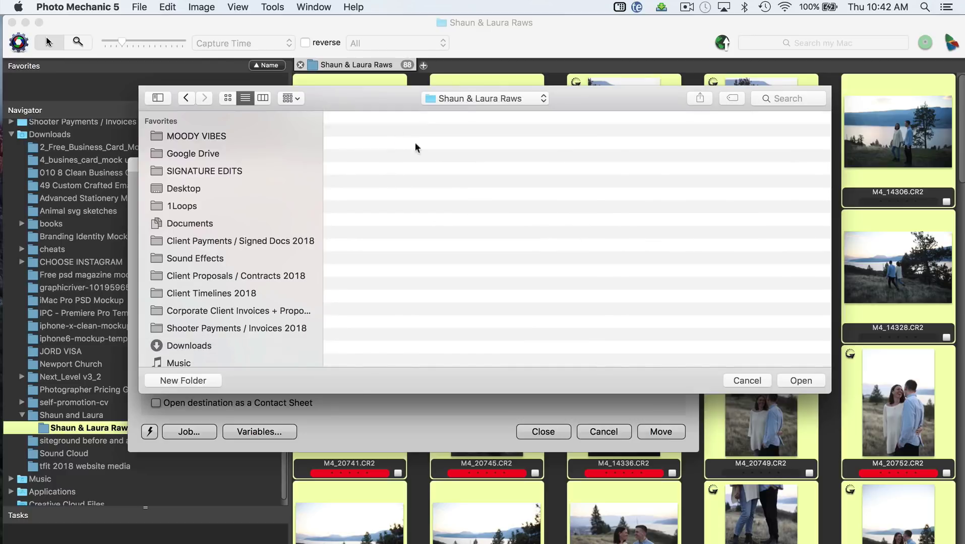
# - Create a SELECTS folder inside the raws folder and move the selected picks into it
pyautogui.click(164, 386)
pyautogui.write('SELE')
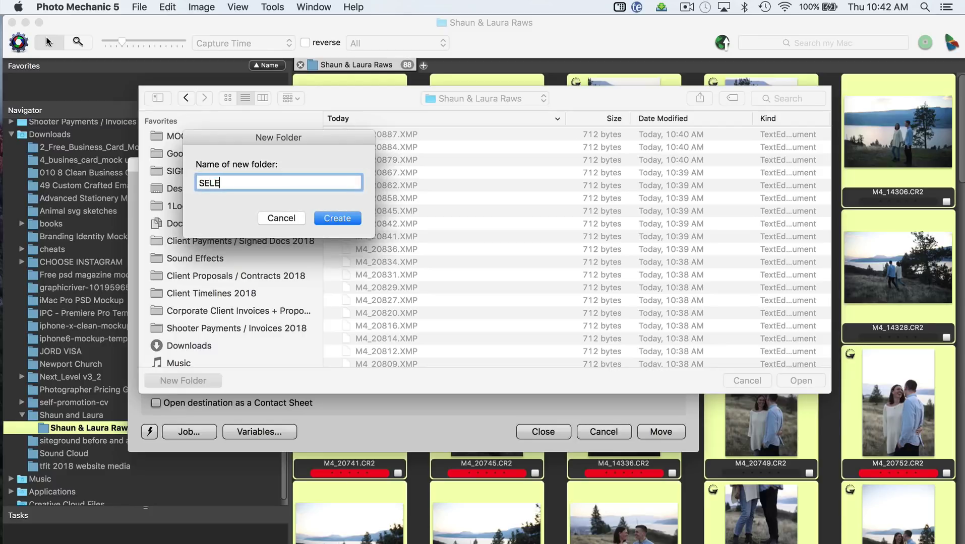
pyautogui.press('Return')
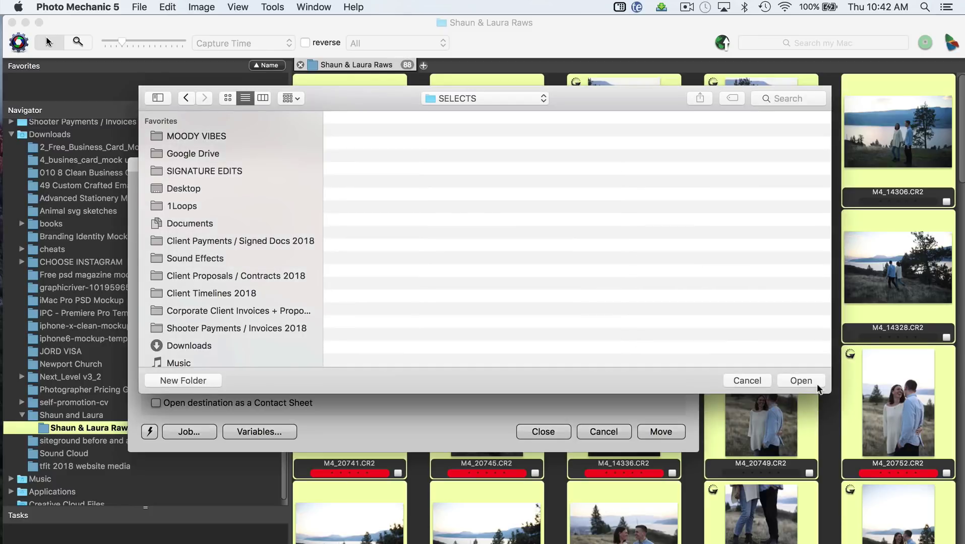
pyautogui.click(817, 384)
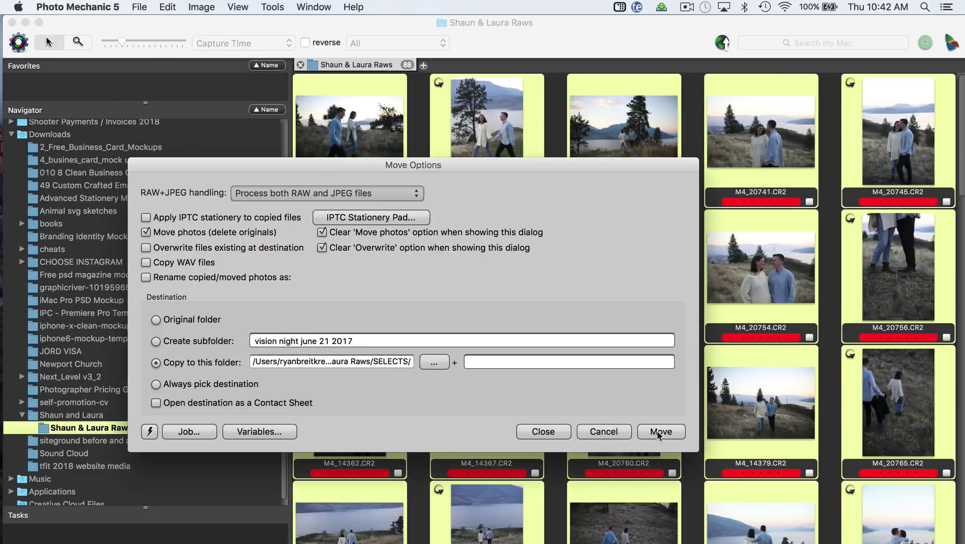
pyautogui.click(660, 432)
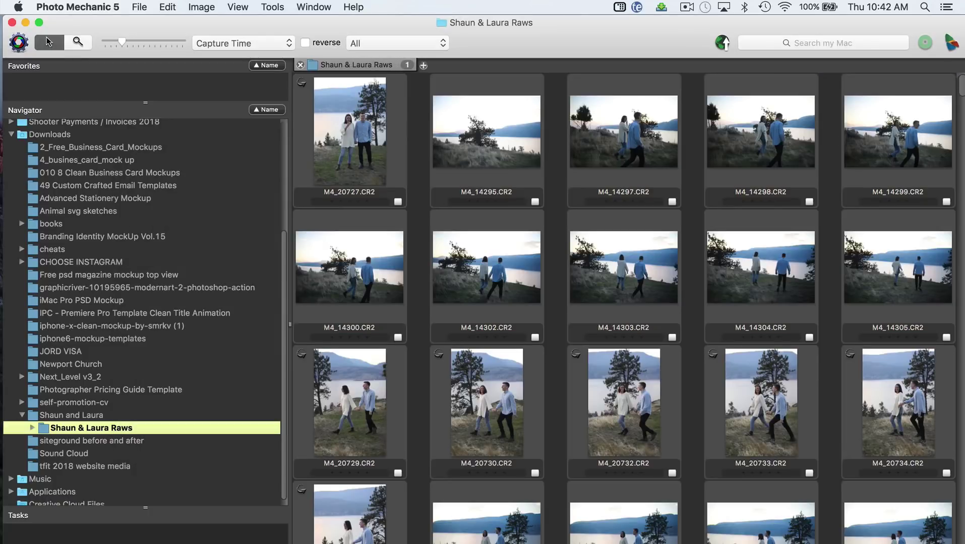
# - Select all photos left in the raws folder and set their copy options to move them and delete originals
pyautogui.press('super+a')
pyautogui.rightClick(476, 97)
pyautogui.click(521, 207)
pyautogui.click(146, 233)
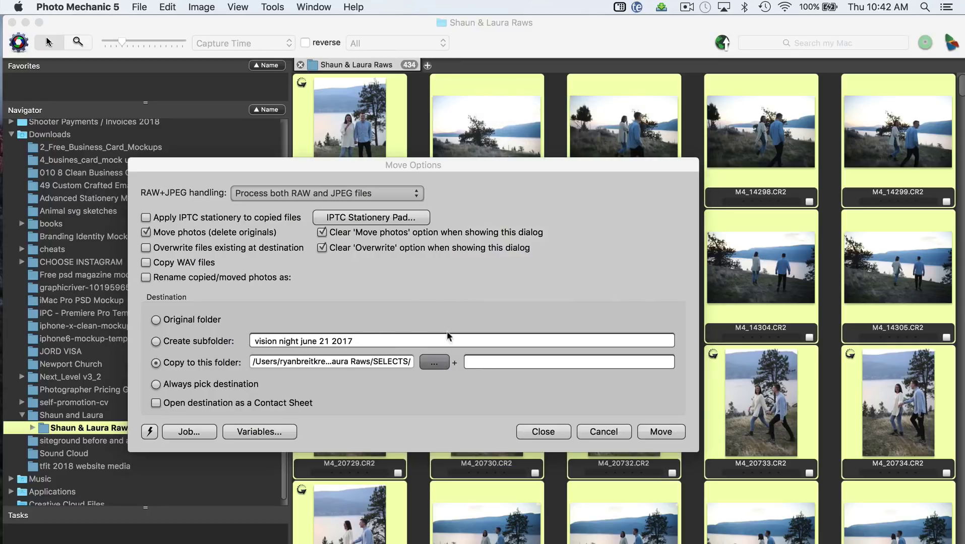
# - Create a REJECTS folder inside the couple's raws folder and move the remaining photos into it
pyautogui.click(433, 362)
pyautogui.click(464, 99)
pyautogui.click(480, 112)
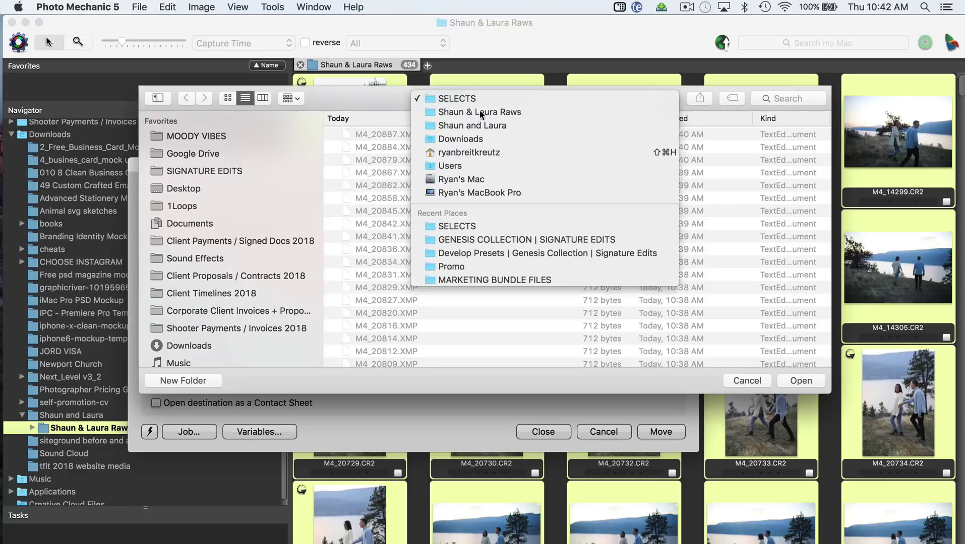
pyautogui.click(182, 381)
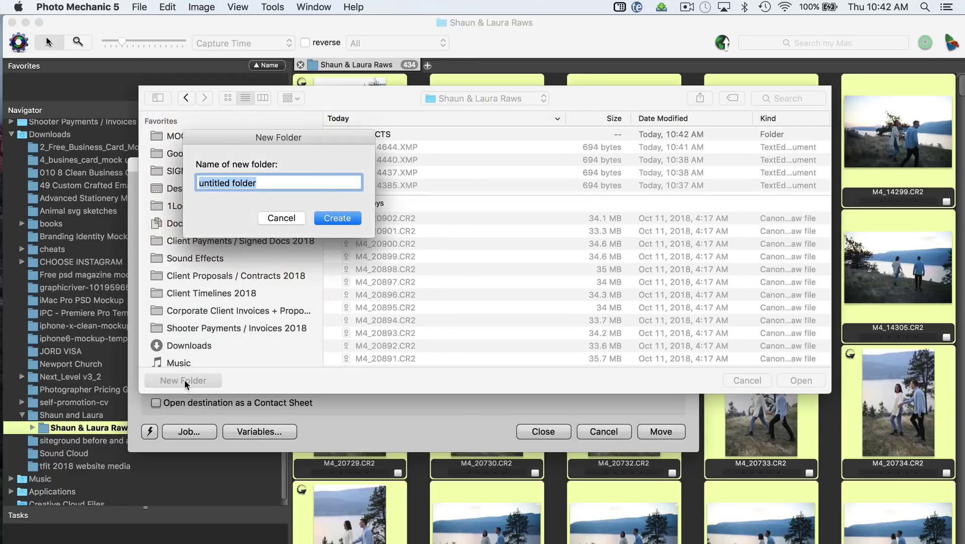
pyautogui.write('REE')
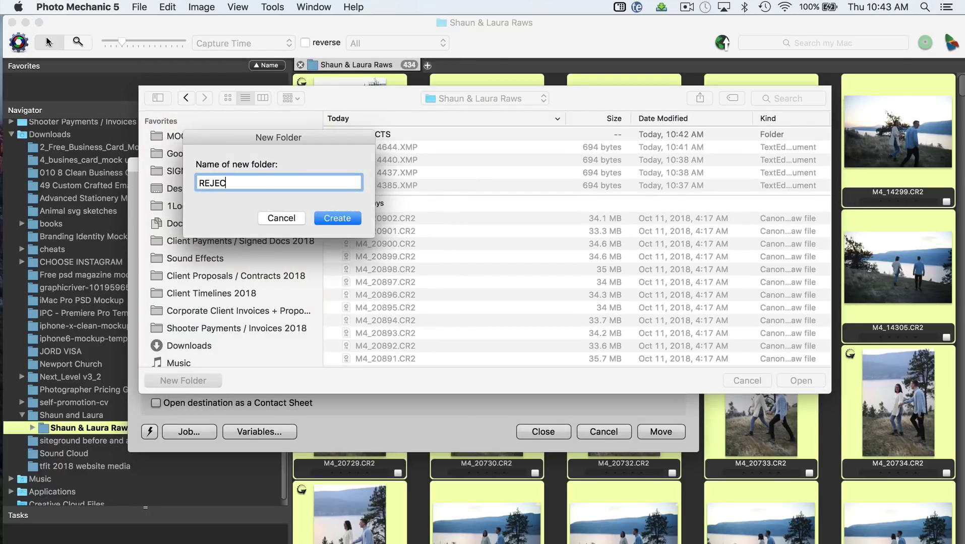
pyautogui.press('Return')
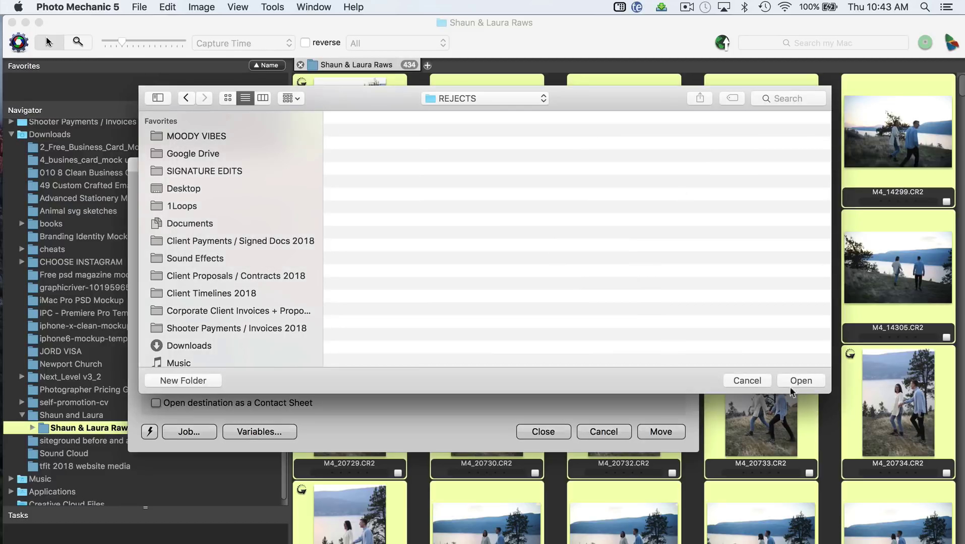
pyautogui.click(802, 381)
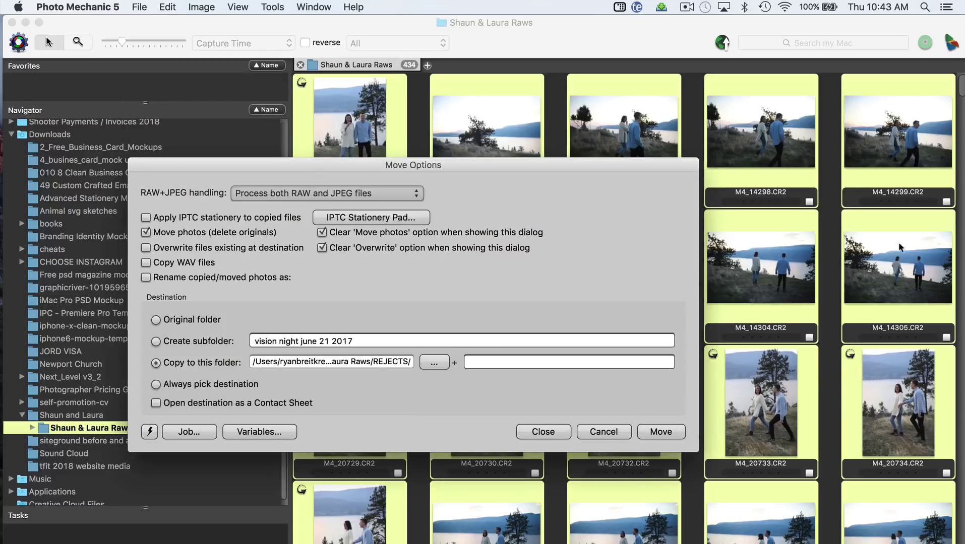
pyautogui.click(661, 432)
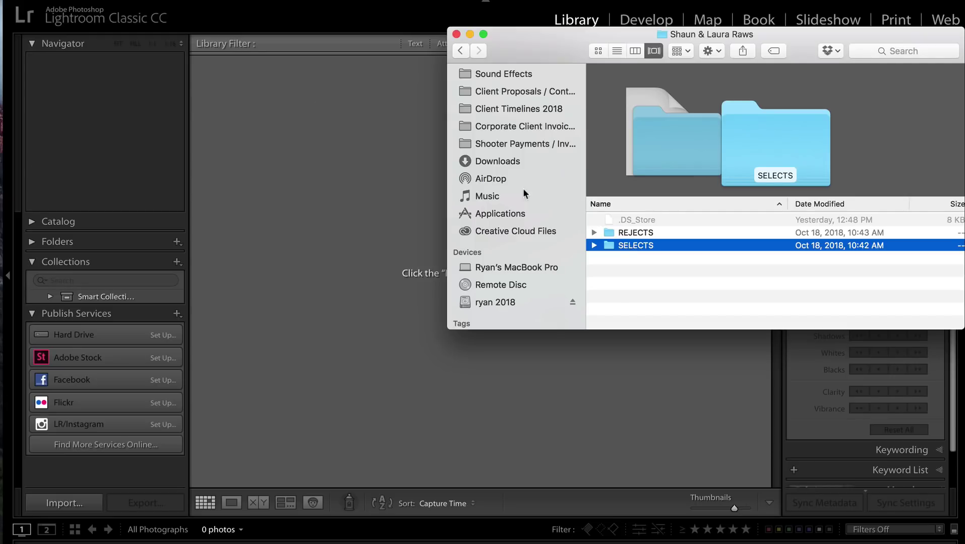
# - Import all files from the SELECTS folder into Lightroom Classic, adding them to the catalog without moving them
pyautogui.doubleClick(607, 245)
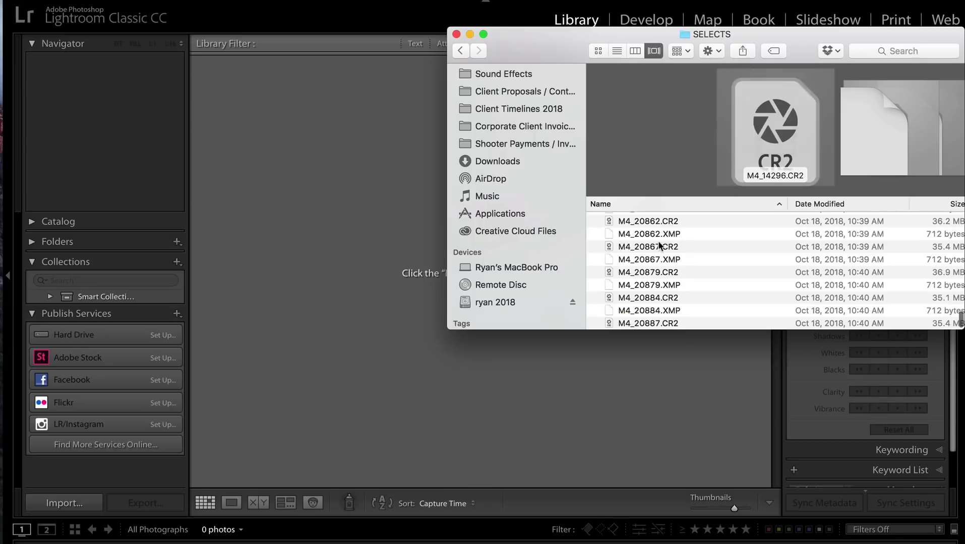
pyautogui.click(654, 224)
pyautogui.press('super+a')
pyautogui.moveTo(653, 303); pyautogui.dragTo(288, 166)
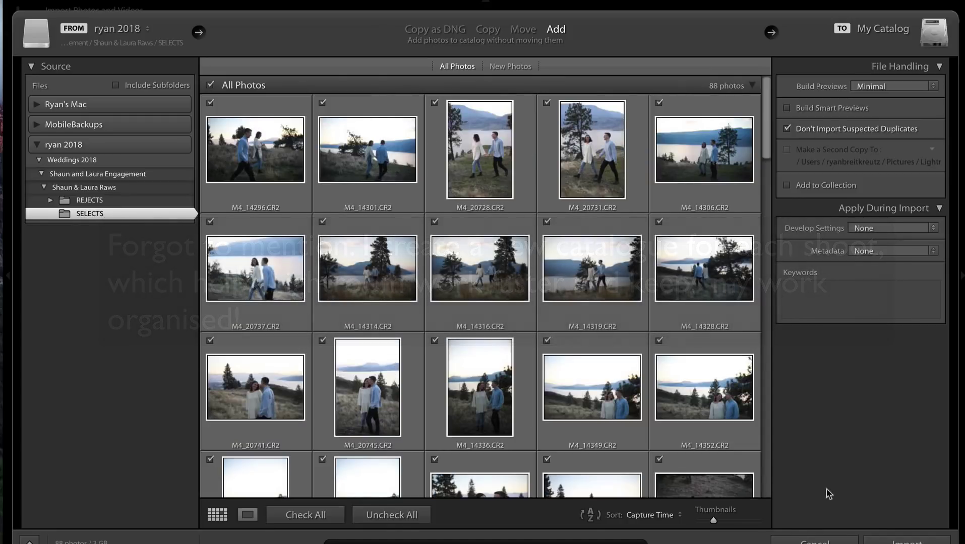
pyautogui.press('Return')
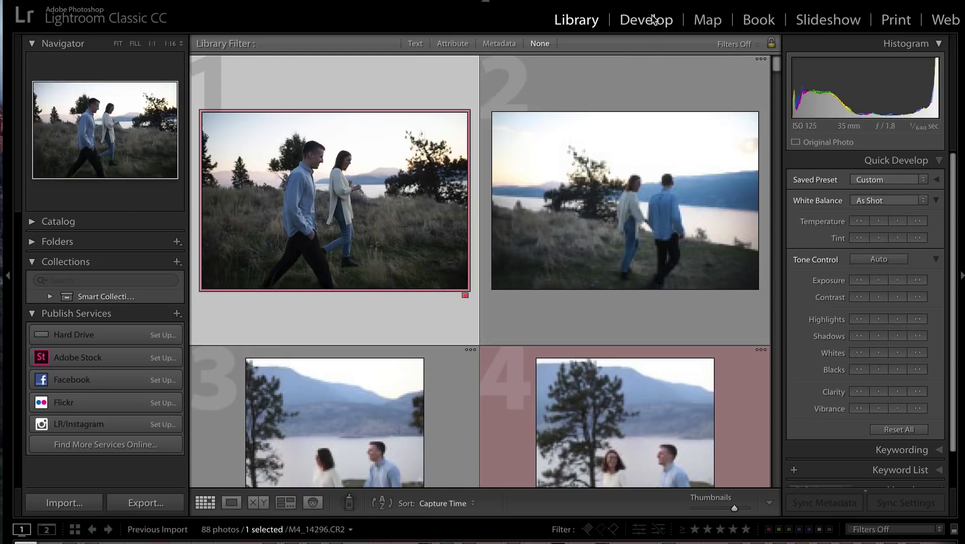
# - Bring up M4_14301 in the Develop module and apply the SE01+ preset from Signature Edits | Genesis
pyautogui.click(646, 20)
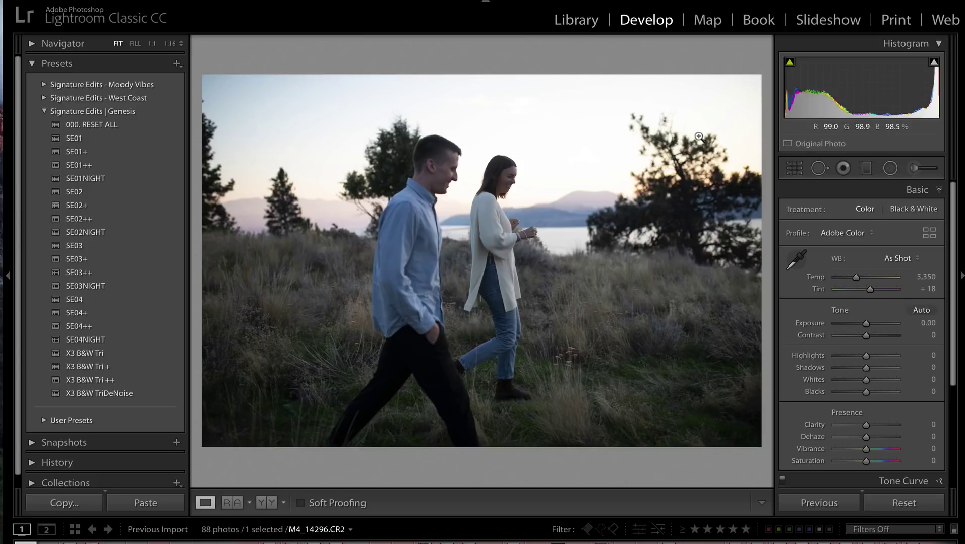
pyautogui.press('Right')
pyautogui.press('Right')
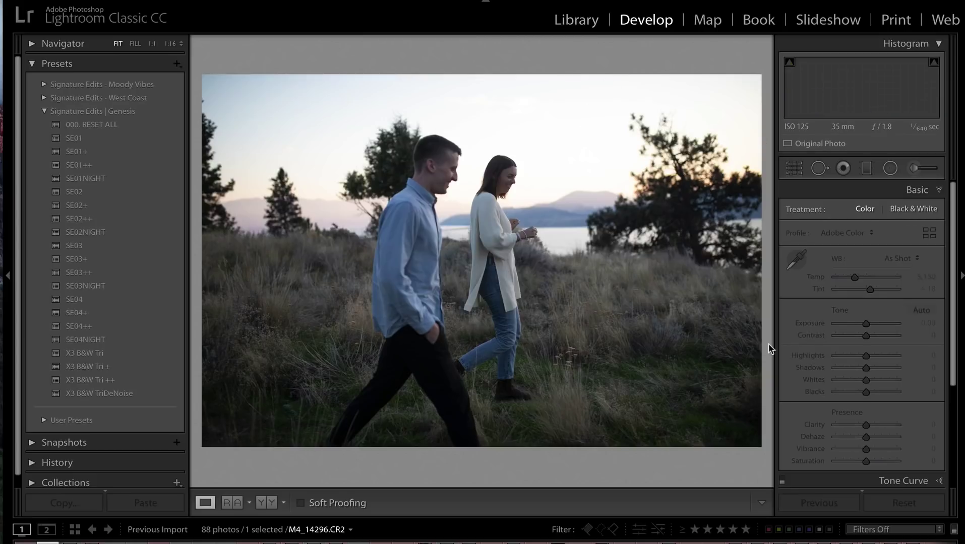
pyautogui.press('Left')
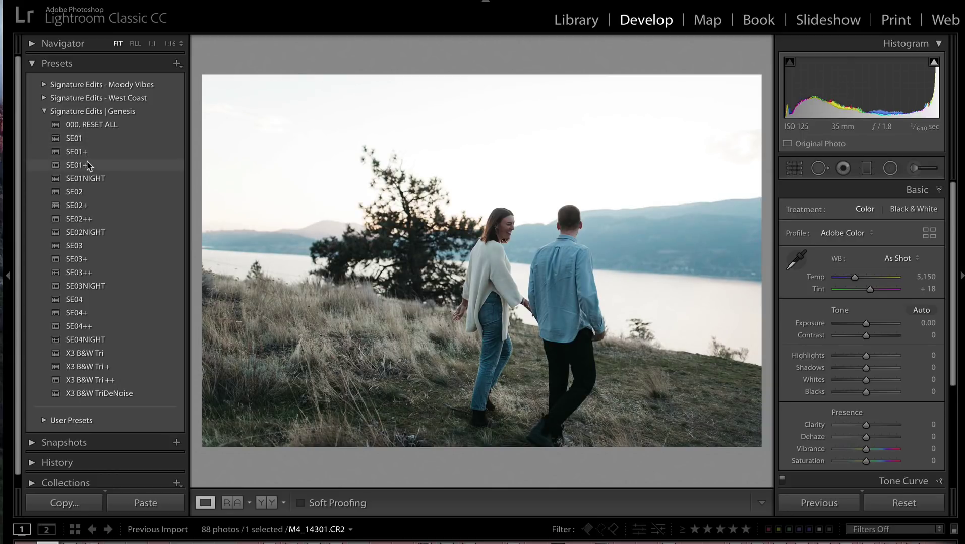
pyautogui.click(88, 152)
# - Select all imported photos, set the white balance to Auto and synchronize all develop settings across them
pyautogui.hotkey('ctrl', 'a')
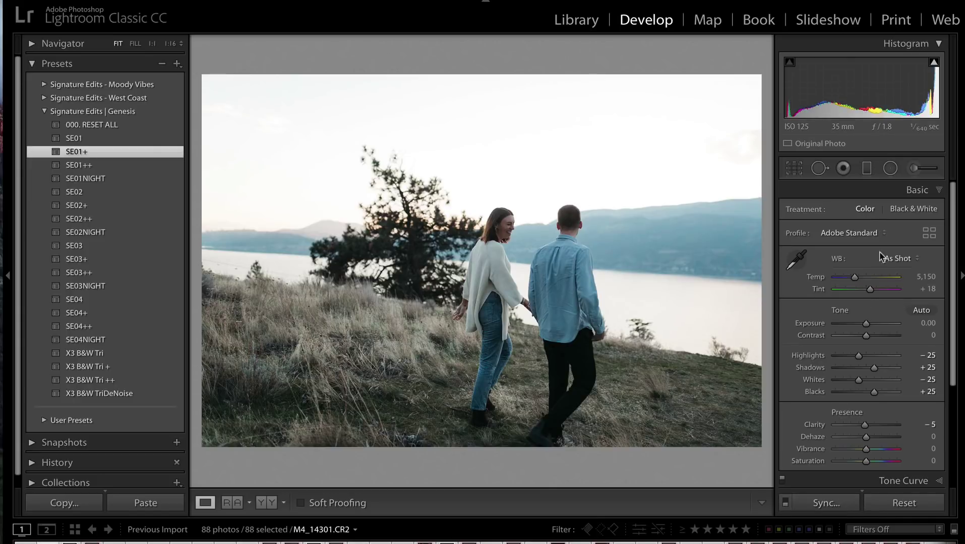
pyautogui.click(895, 258)
pyautogui.click(894, 266)
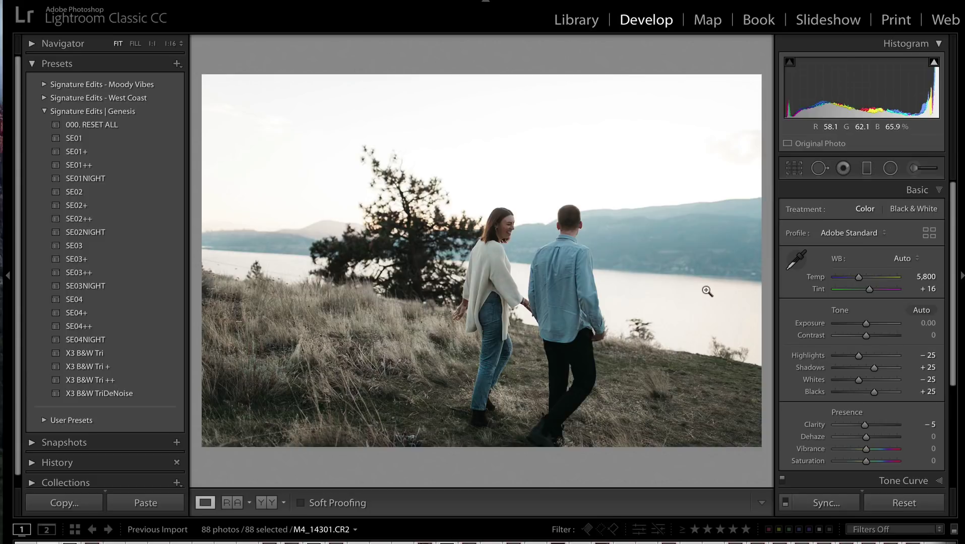
pyautogui.click(821, 503)
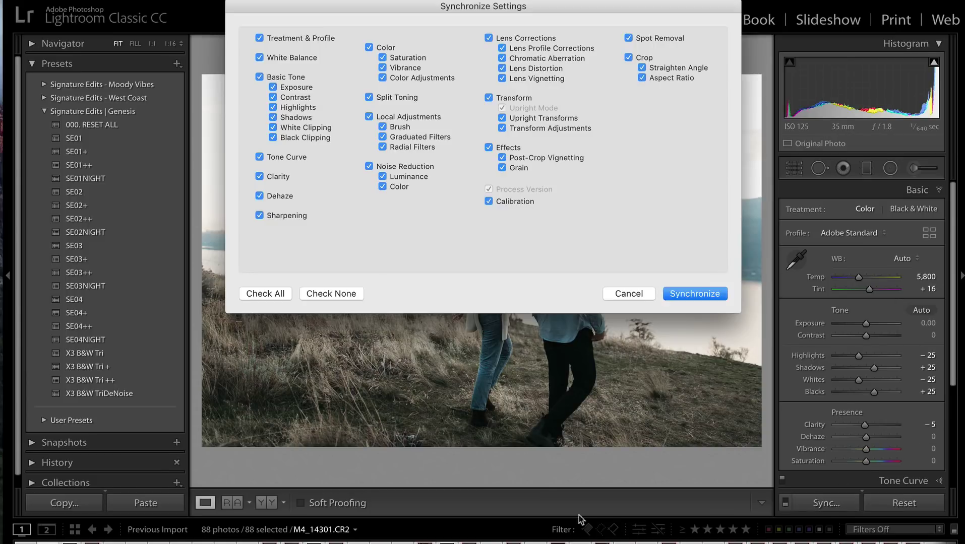
pyautogui.click(700, 295)
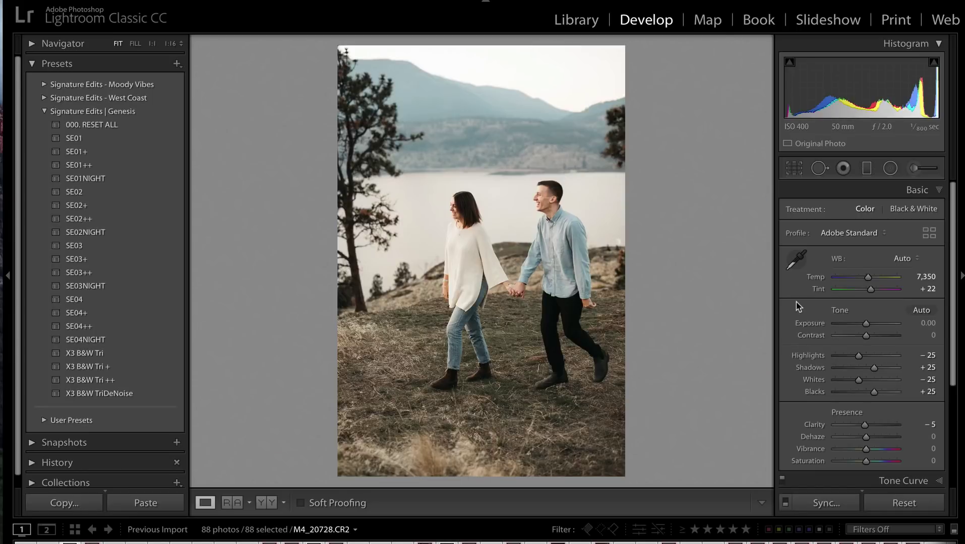
# - Check the synchronized photos and raise the exposure of M4_14296 to +0.40
pyautogui.press('Right')
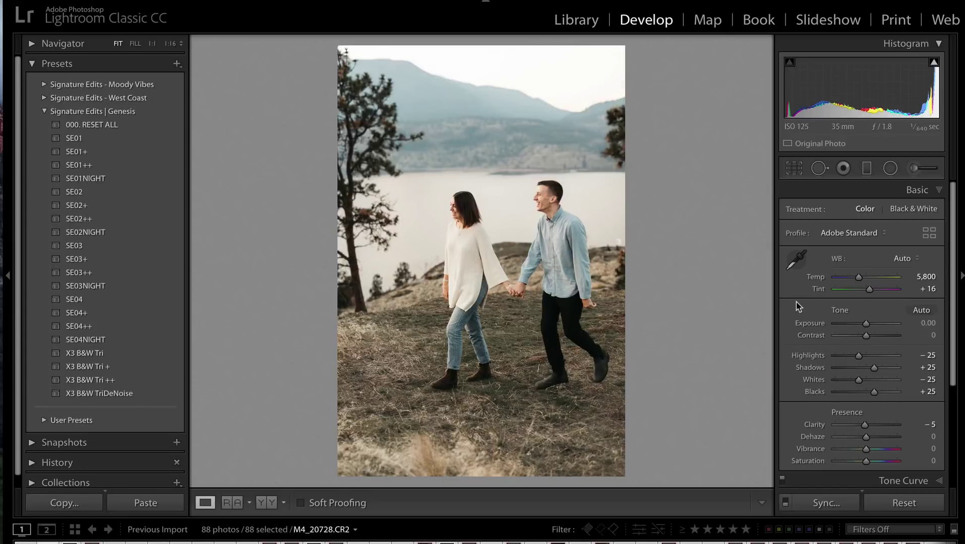
pyautogui.press('Right')
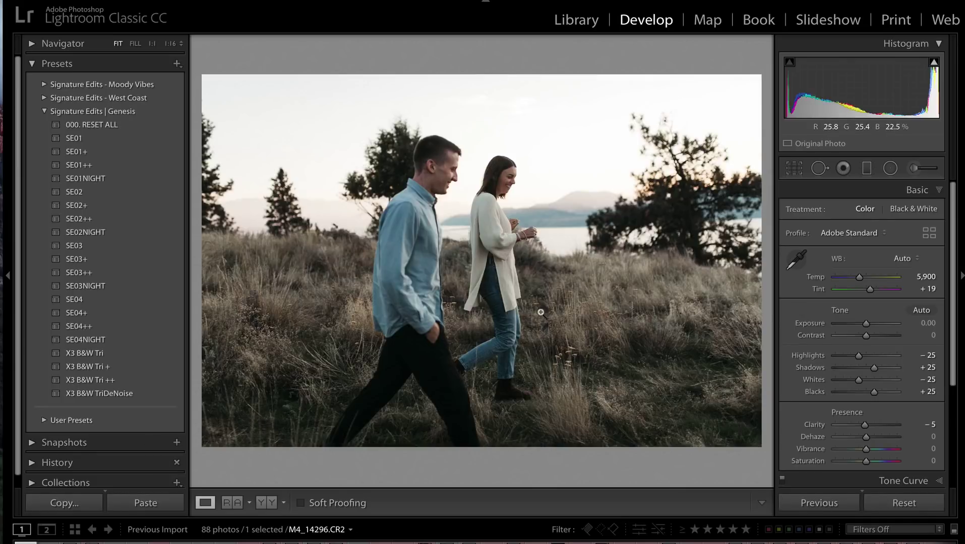
pyautogui.press('=')
pyautogui.press('=')
pyautogui.press('=')
pyautogui.press('=')
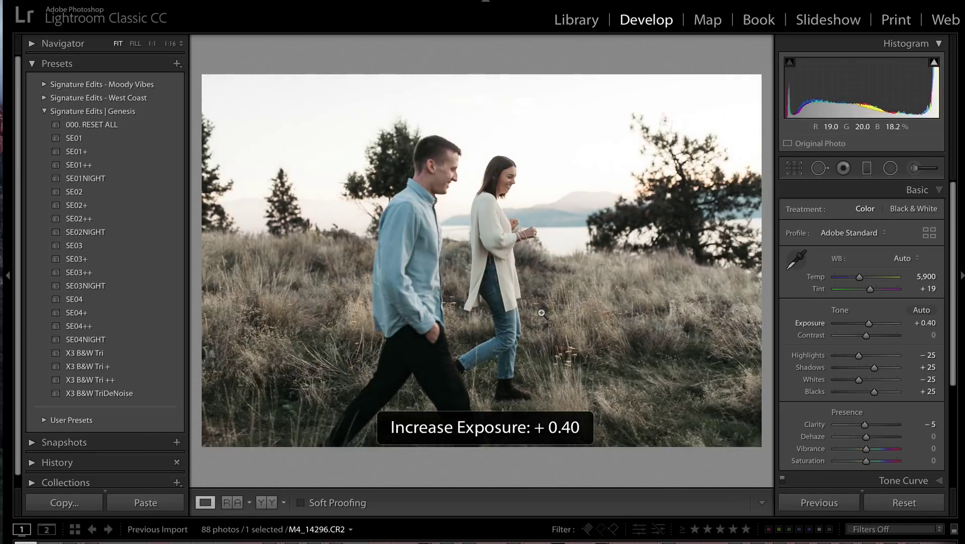
# - Adjust the tone of M4_14296 to exposure +0.30, contrast −26 and blacks +56
pyautogui.press('-')
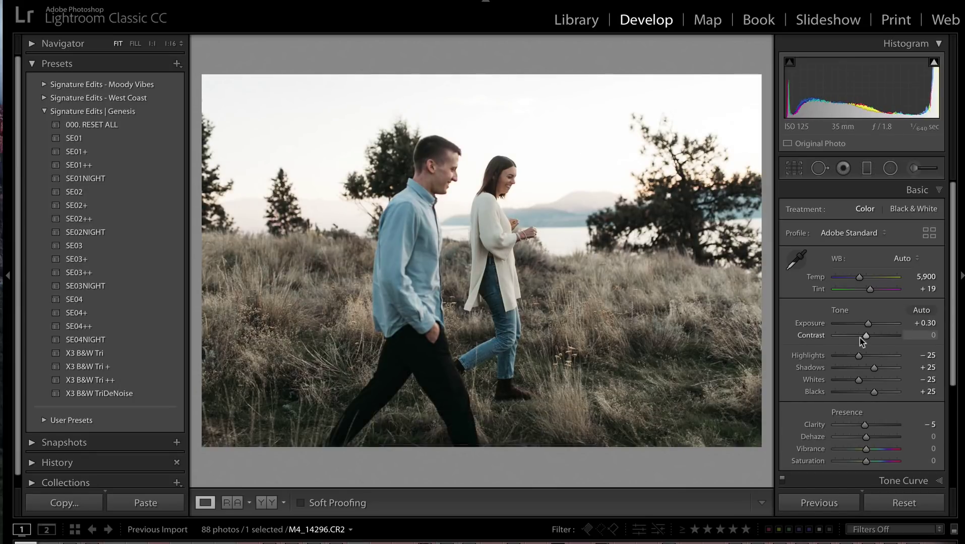
pyautogui.moveTo(874, 392)
pyautogui.mouseDown()
pyautogui.moveTo(891, 394)
pyautogui.moveTo(881, 396)
pyautogui.mouseUp()
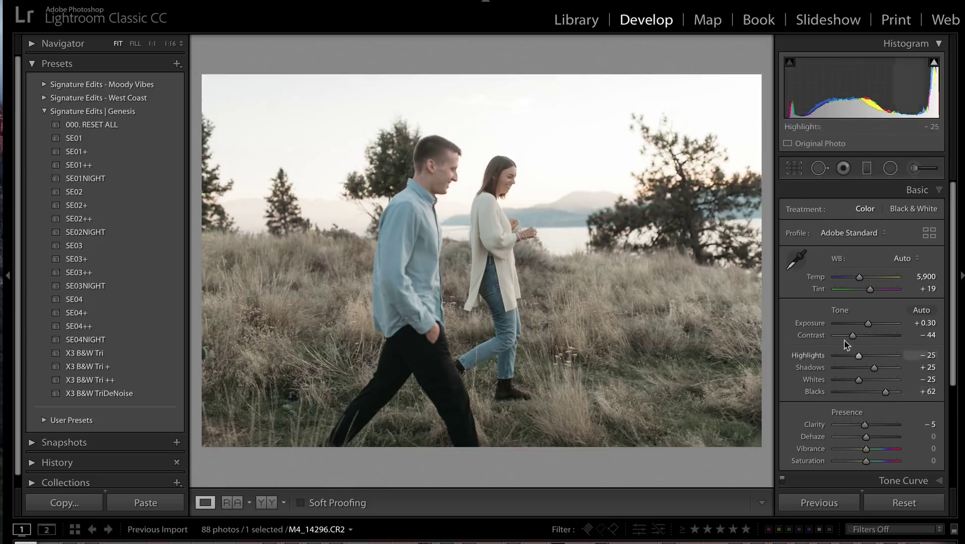
pyautogui.click(359, 543)
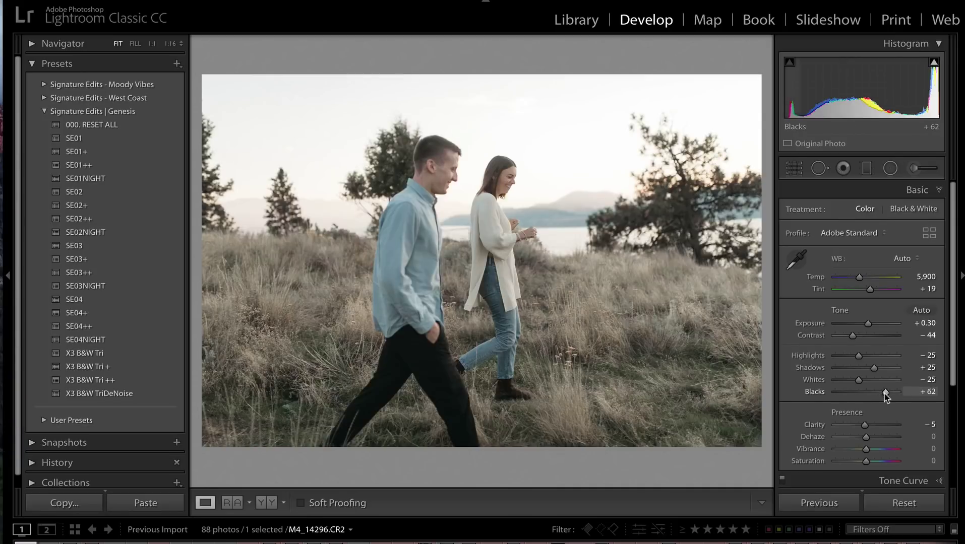
pyautogui.moveTo(884, 394); pyautogui.dragTo(883, 395)
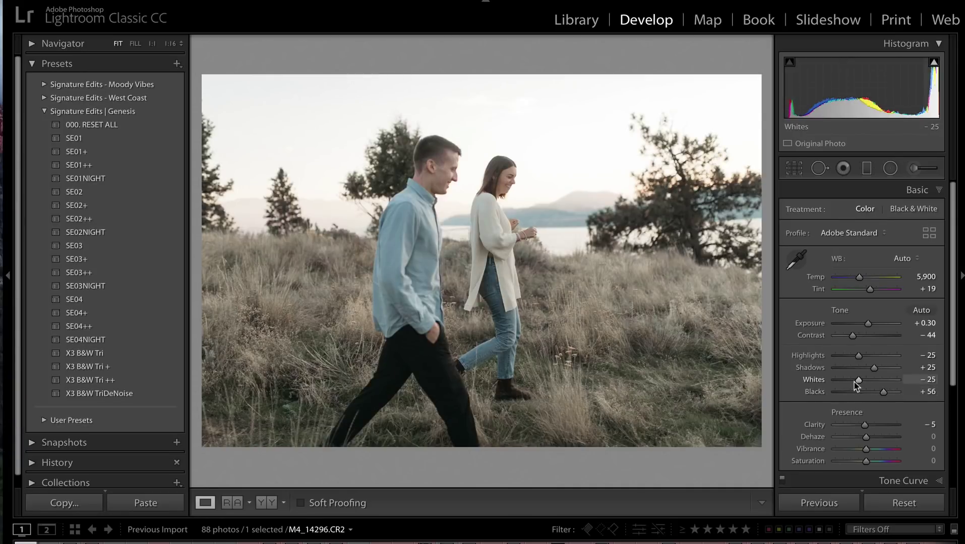
pyautogui.moveTo(853, 336); pyautogui.dragTo(857, 338)
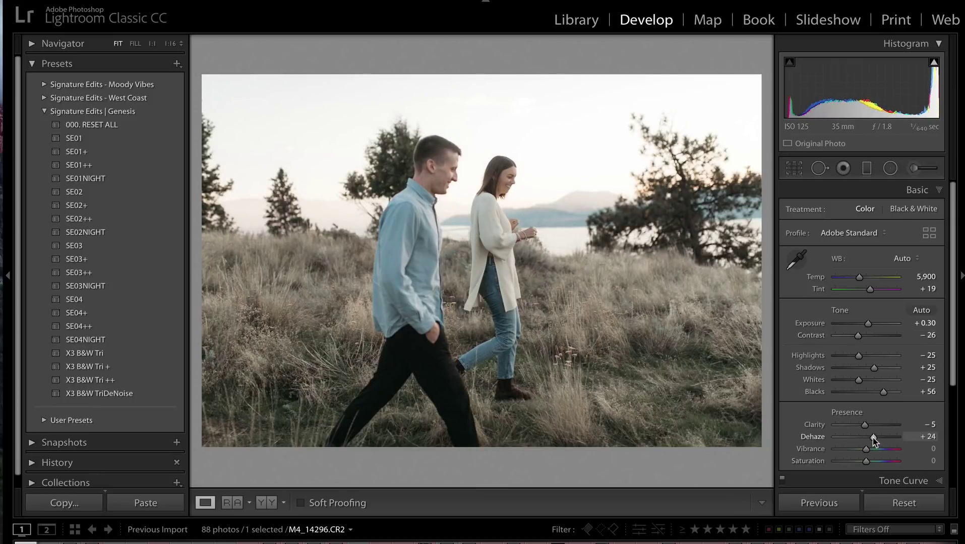
# - Set Dehaze to +24 and the grain amount to 17 on M4_14296
pyautogui.click(873, 438)
pyautogui.scroll(-3, 887, 423)
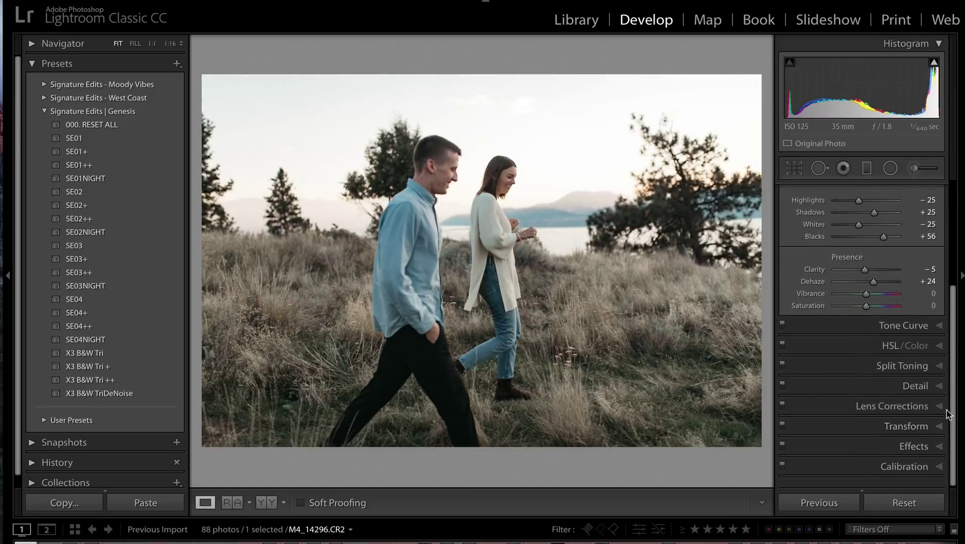
pyautogui.click(914, 445)
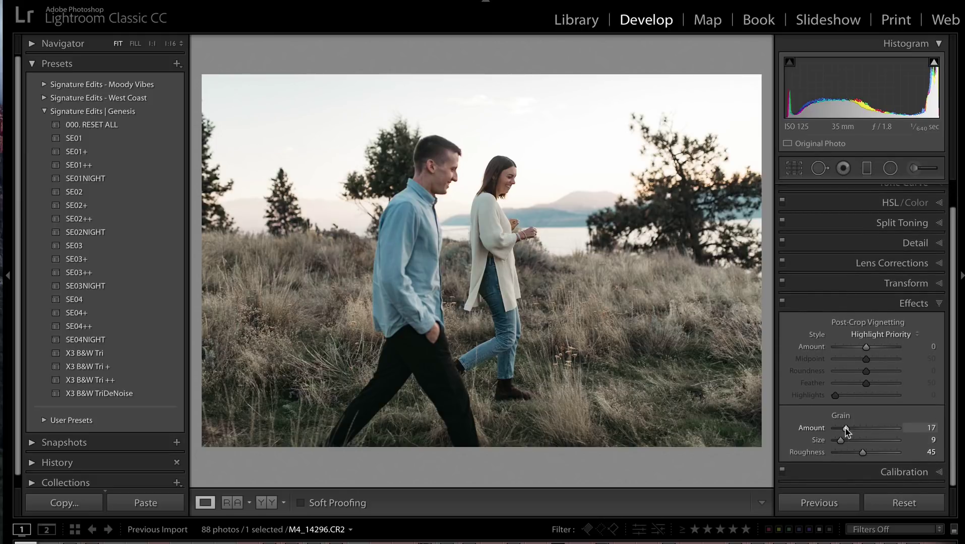
# - Synchronize all develop settings from M4_14296 across all photos and clear the multiple selection
pyautogui.press('super+a')
pyautogui.click(819, 503)
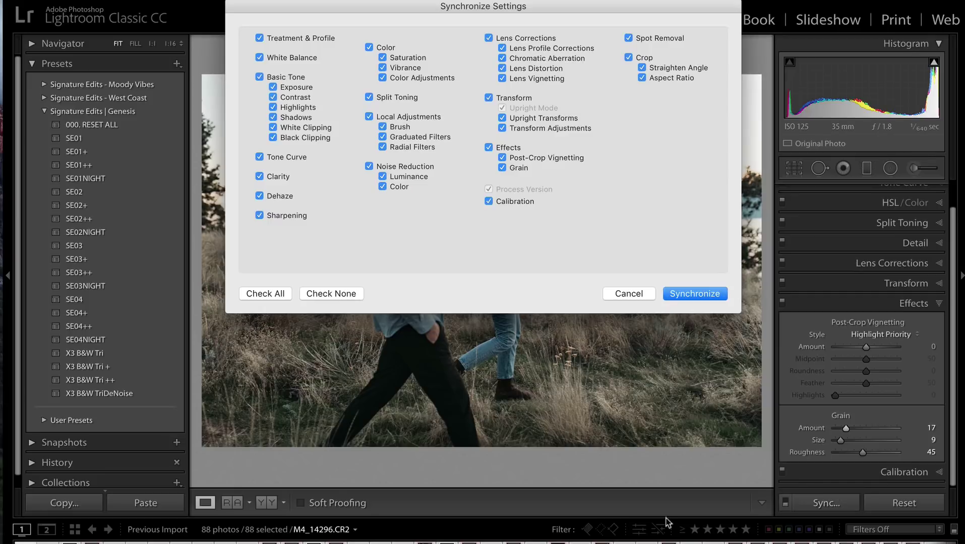
pyautogui.click(695, 293)
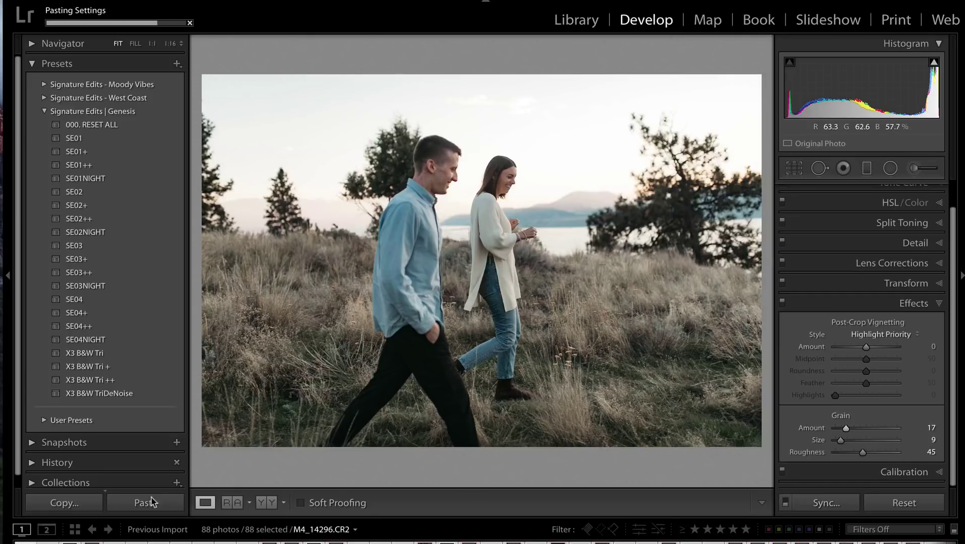
pyautogui.press('super+d')
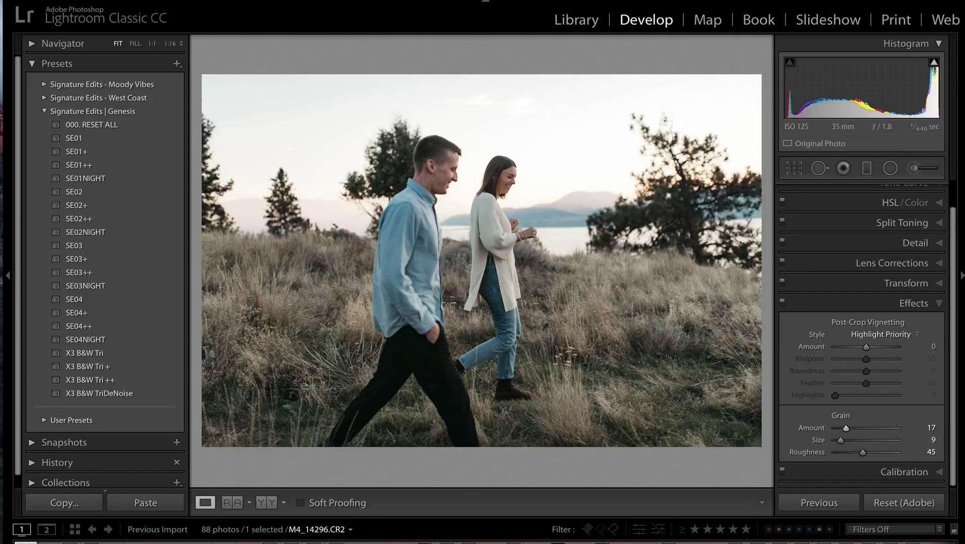
# - Lower the exposure of M4_14301 to −0.36
pyautogui.press('-')
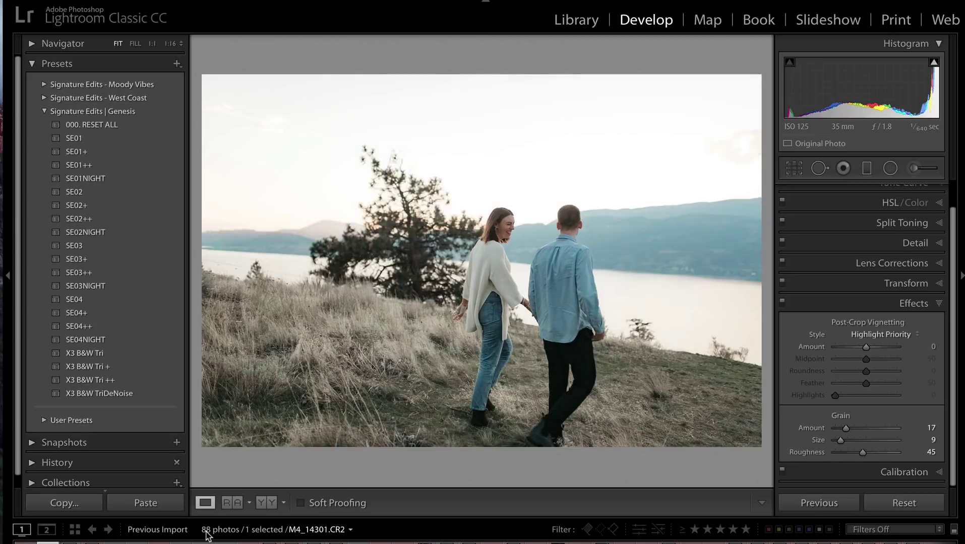
pyautogui.press('-')
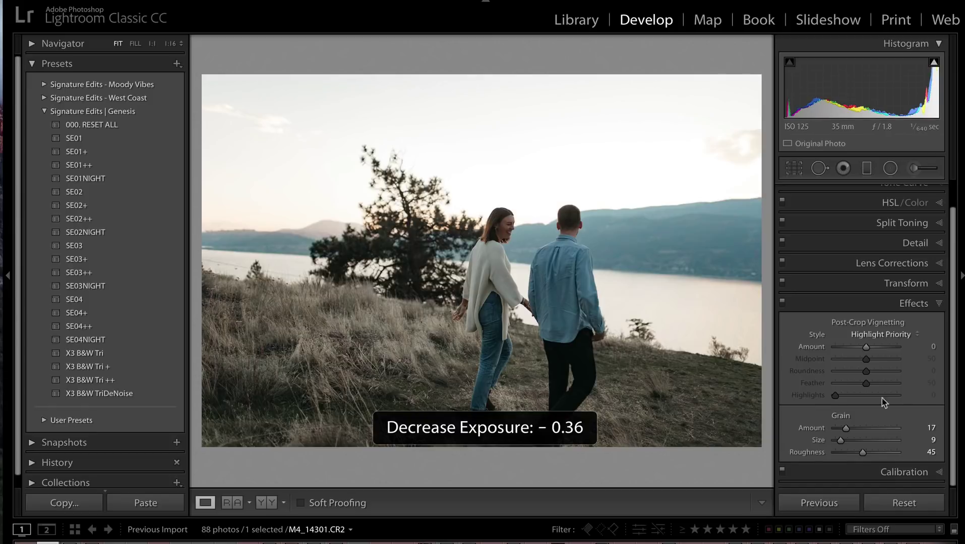
pyautogui.scroll(-1, 915, 402)
pyautogui.scroll(1, 914, 398)
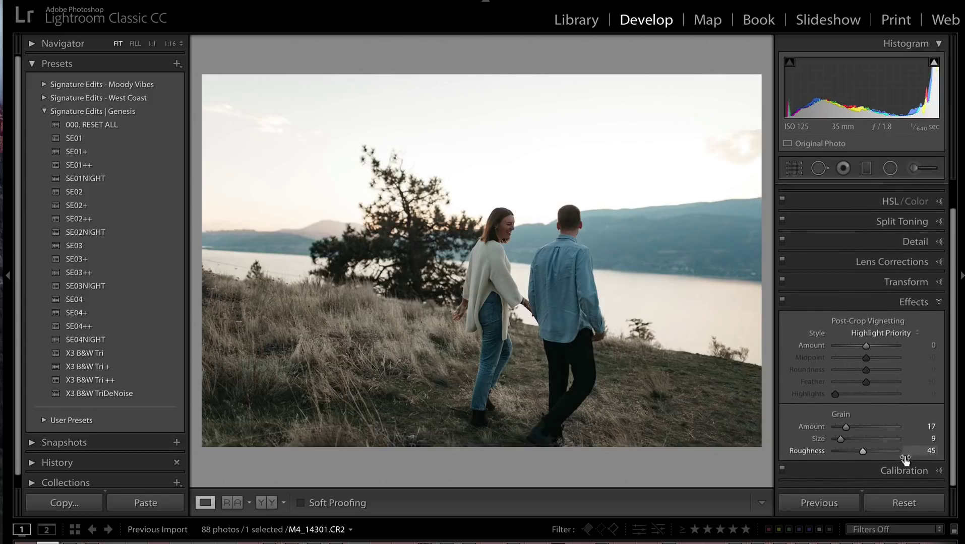
# - Reduce the lens profile vignetting correction of M4_14301 to 65
pyautogui.click(911, 280)
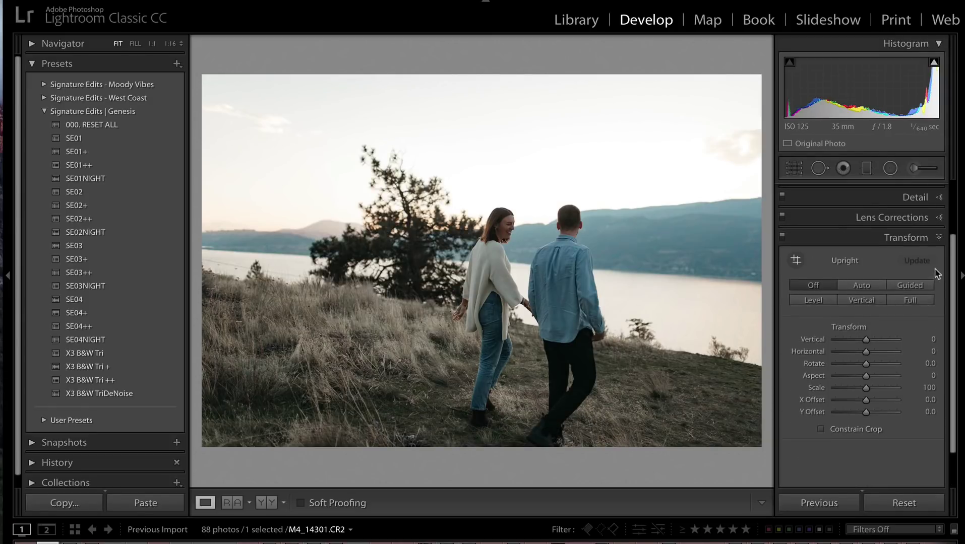
pyautogui.click(920, 220)
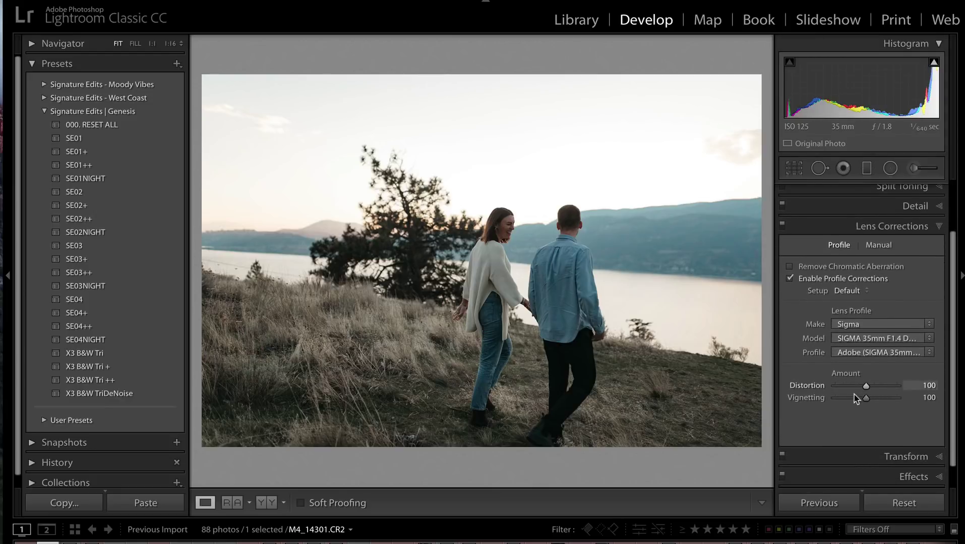
pyautogui.click(852, 399)
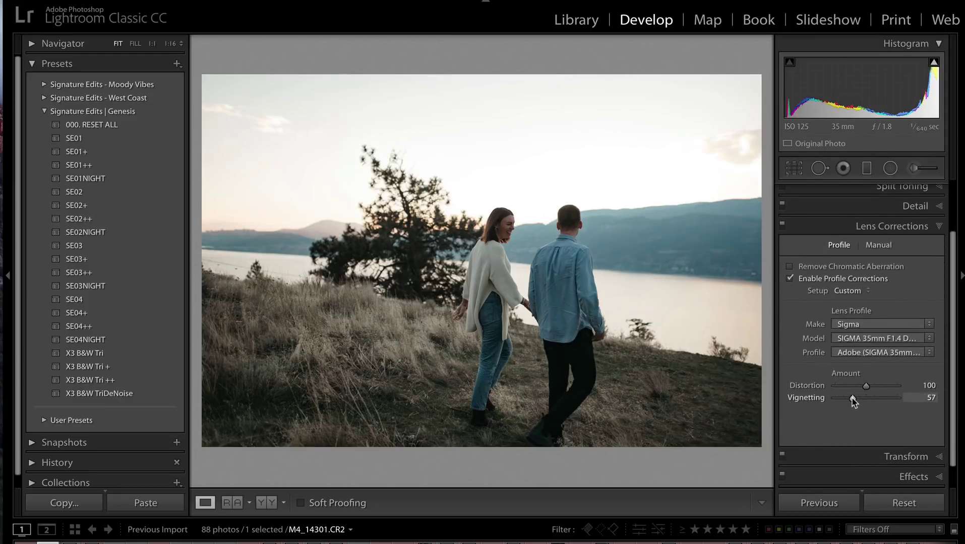
pyautogui.moveTo(852, 399)
pyautogui.mouseDown()
pyautogui.moveTo(802, 403)
pyautogui.moveTo(857, 402)
pyautogui.mouseUp()
# - Select all photos and synchronize every develop setting from M4_14301 across them
pyautogui.press('super+a')
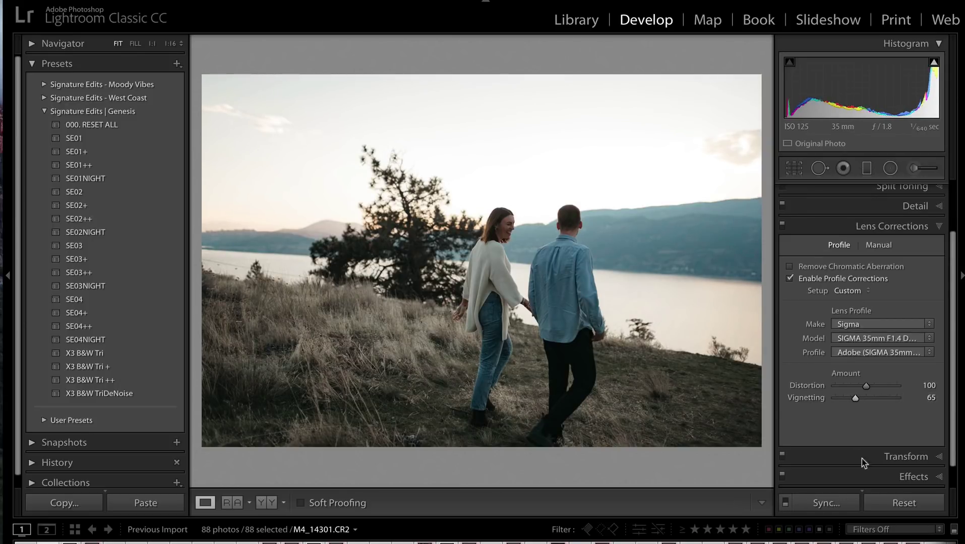
pyautogui.click(824, 503)
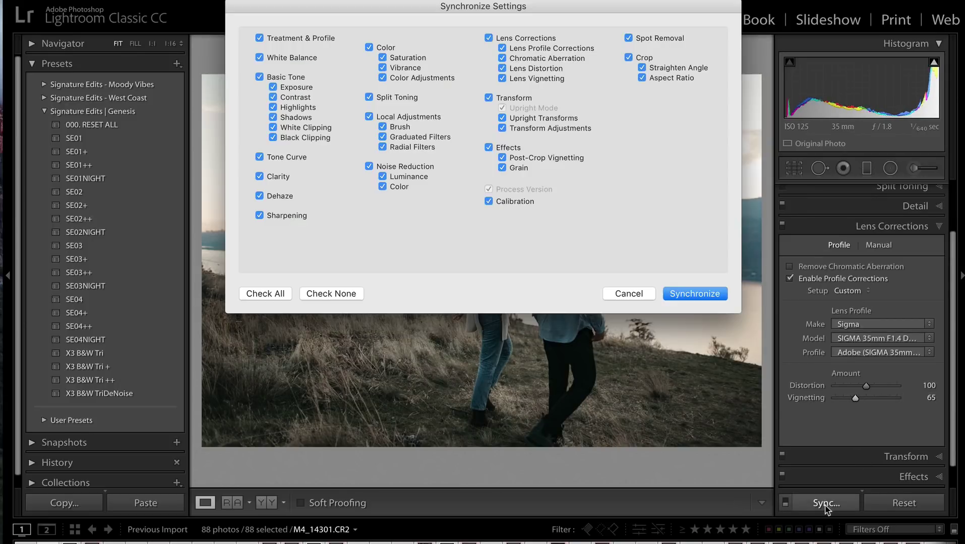
pyautogui.click(701, 293)
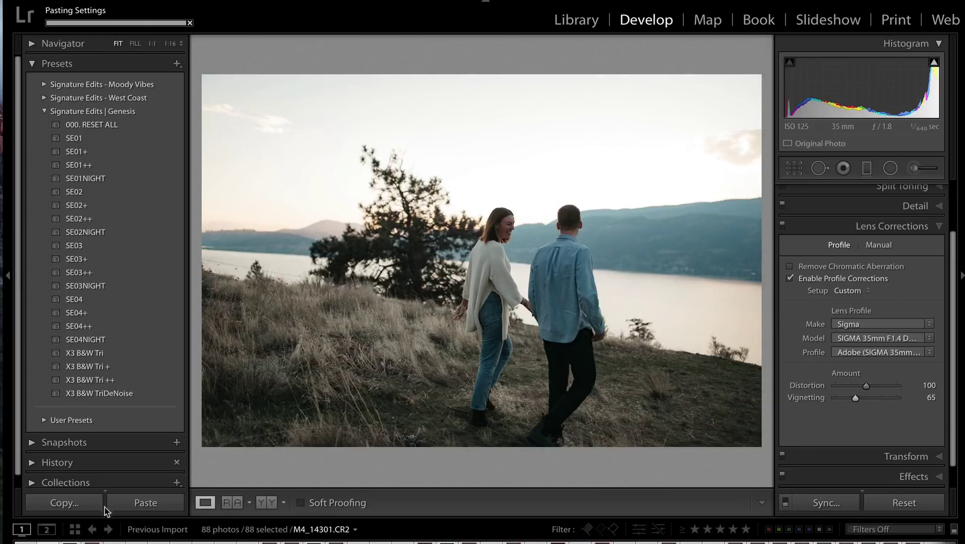
# - Select M4_14296 together with M4_14301 and raise the exposure of M4_14296
pyautogui.keyDown('shift'); pyautogui.click(26, 543); pyautogui.keyUp('shift')
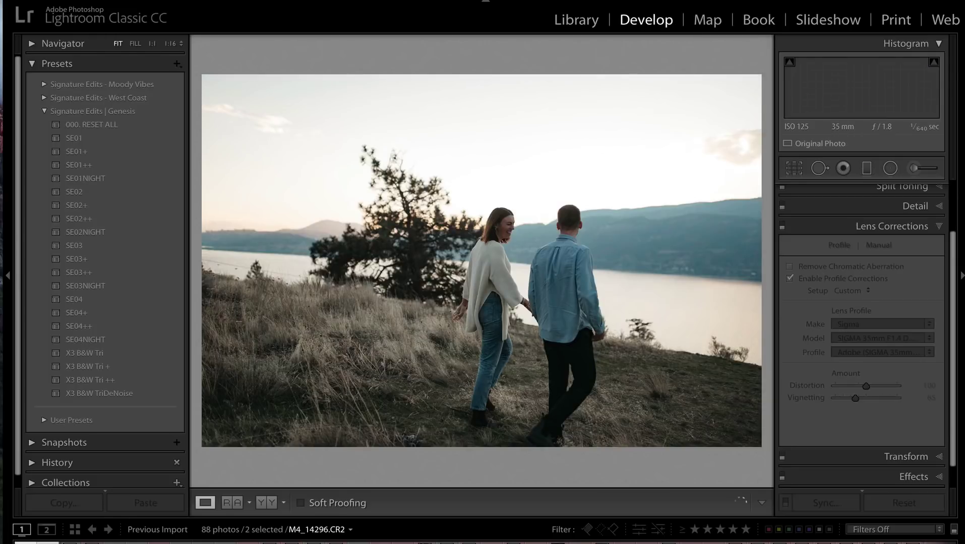
pyautogui.hotkey('shift', '=')
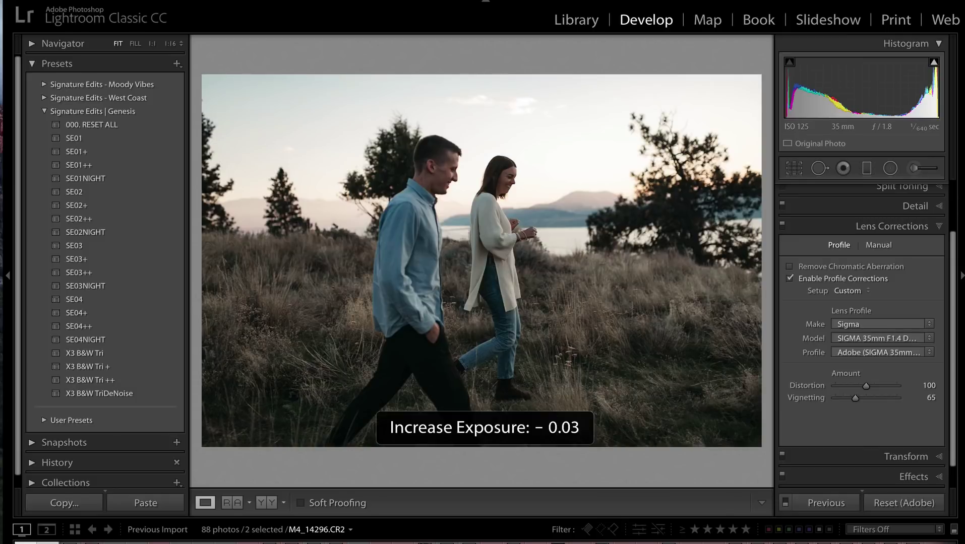
pyautogui.hotkey('shift', '=')
pyautogui.press('-')
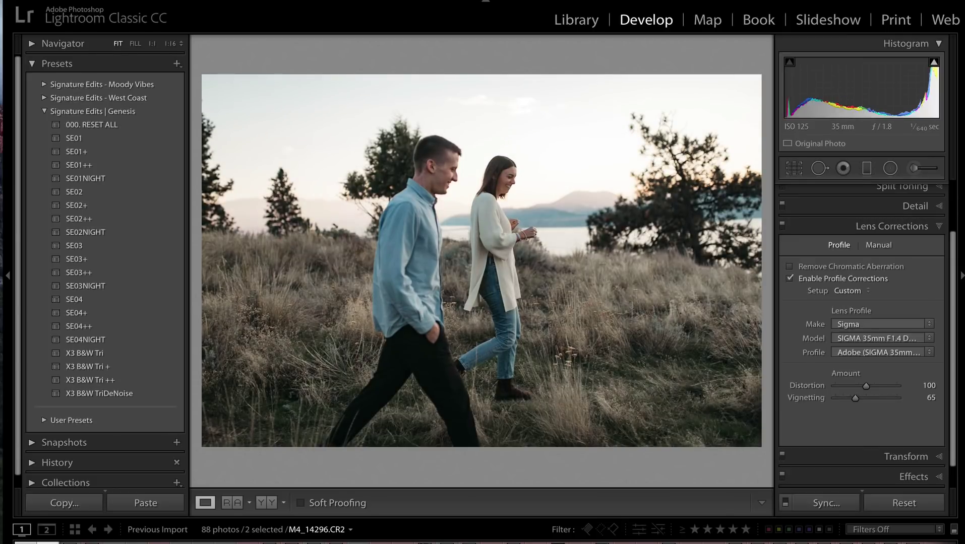
# - Bring up M4_14301 as the only selected photo and set its exposure to −0.06
pyautogui.press('Right')
pyautogui.hotkey('ctrl', 'shift', 'd')
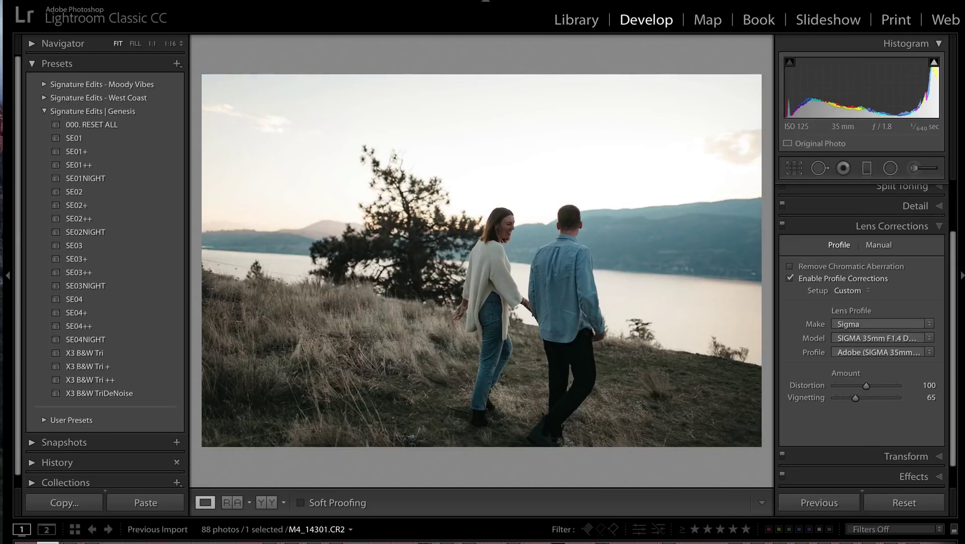
pyautogui.hotkey('shift', '=')
pyautogui.press('-')
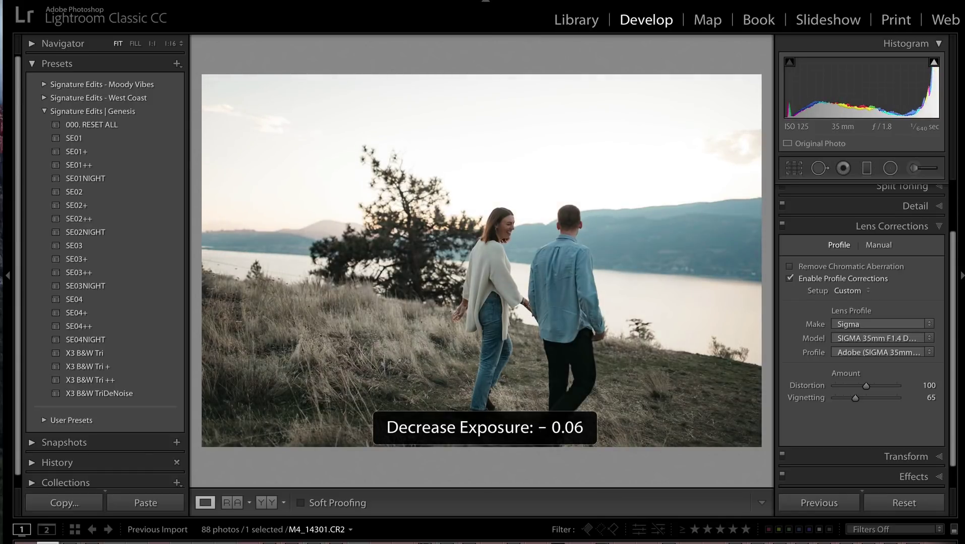
# - Straighten M4_14301 by rotating the crop to an angle of −2.05
pyautogui.press('r')
pyautogui.moveTo(728, 53); pyautogui.dragTo(718, 52)
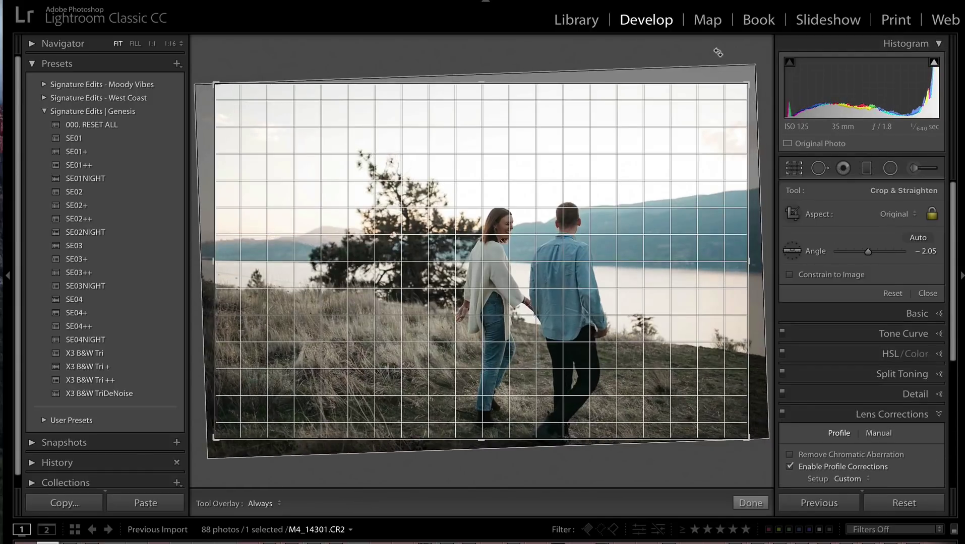
pyautogui.press('Return')
# - Raise the exposure of M4_20728 to −0.03 and cool its color temperature to 6,469
pyautogui.press('Right')
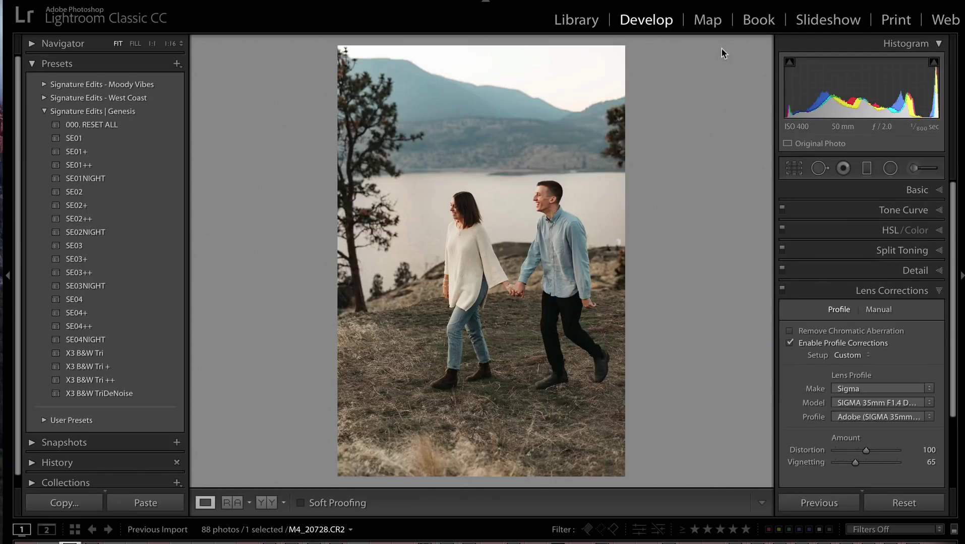
pyautogui.hotkey('shift', '=')
pyautogui.scroll(2, 915, 222)
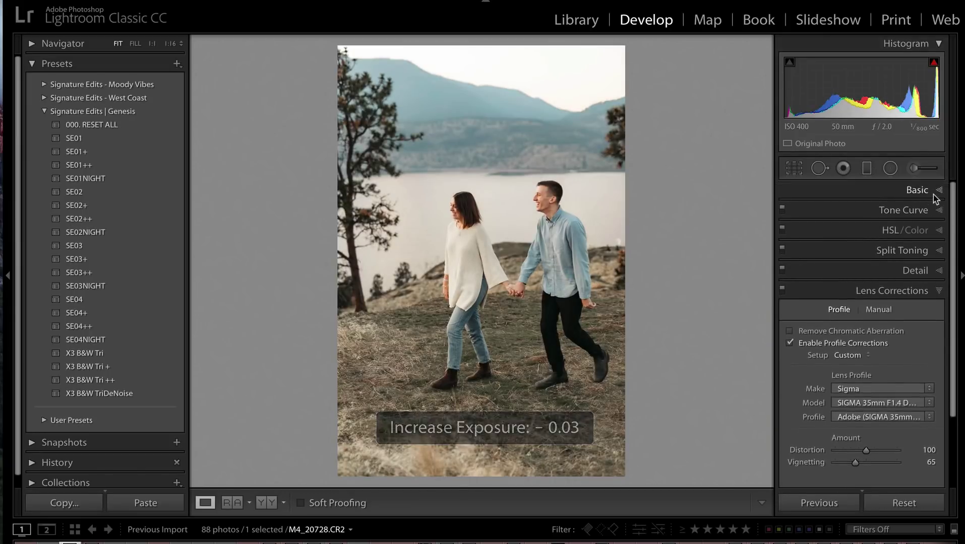
pyautogui.click(933, 194)
pyautogui.moveTo(870, 280); pyautogui.dragTo(863, 281)
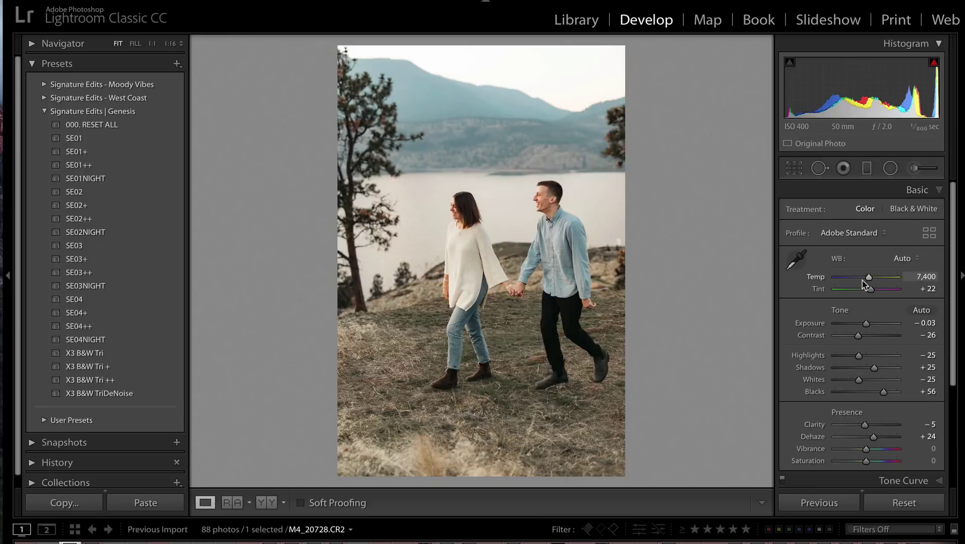
# - Try darker and brighter exposures on M4_20728 and settle on −0.36
pyautogui.hotkey('shift', '-')
pyautogui.hotkey('shift', '-')
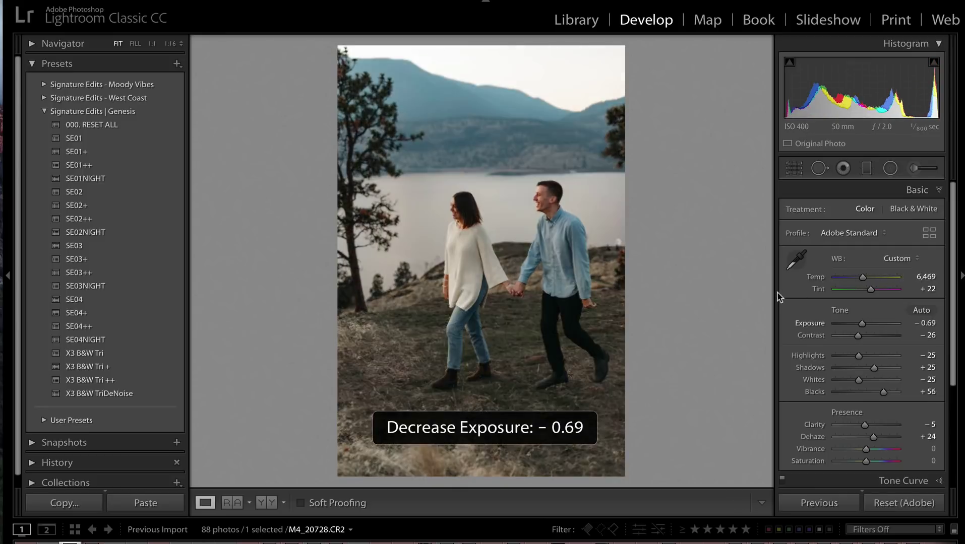
pyautogui.hotkey('shift', '=')
pyautogui.hotkey('shift', '=')
pyautogui.hotkey('shift', '-')
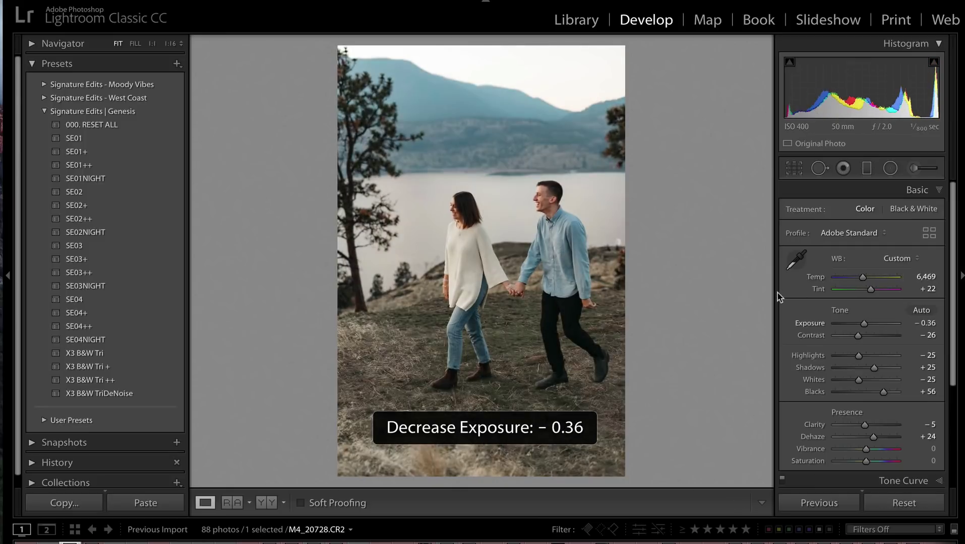
# - Copy the develop settings of M4_20728 onto M4_20731, lower its exposure slightly and move on to M4_14306
pyautogui.press('Right')
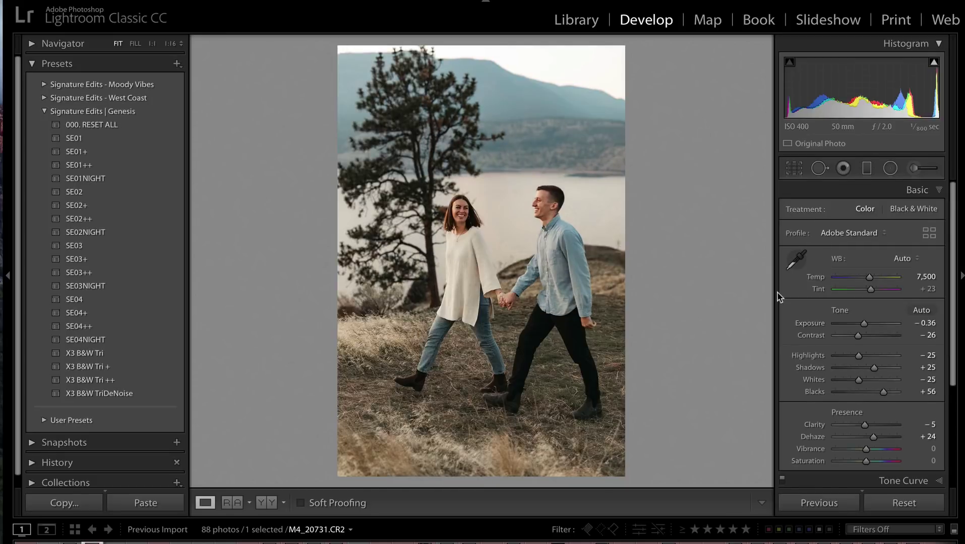
pyautogui.press('Left')
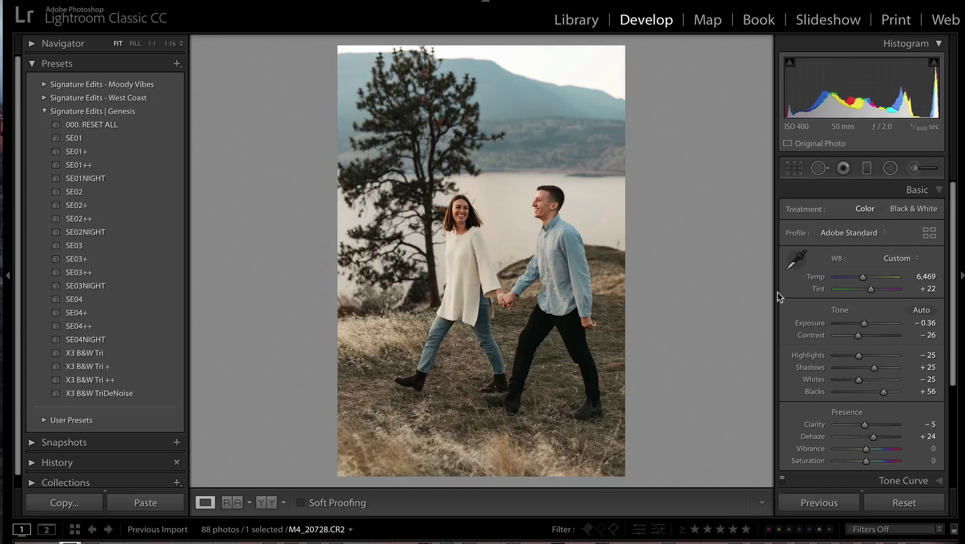
pyautogui.hotkey('ctrl', 'shift', 'c')
pyautogui.press('Return')
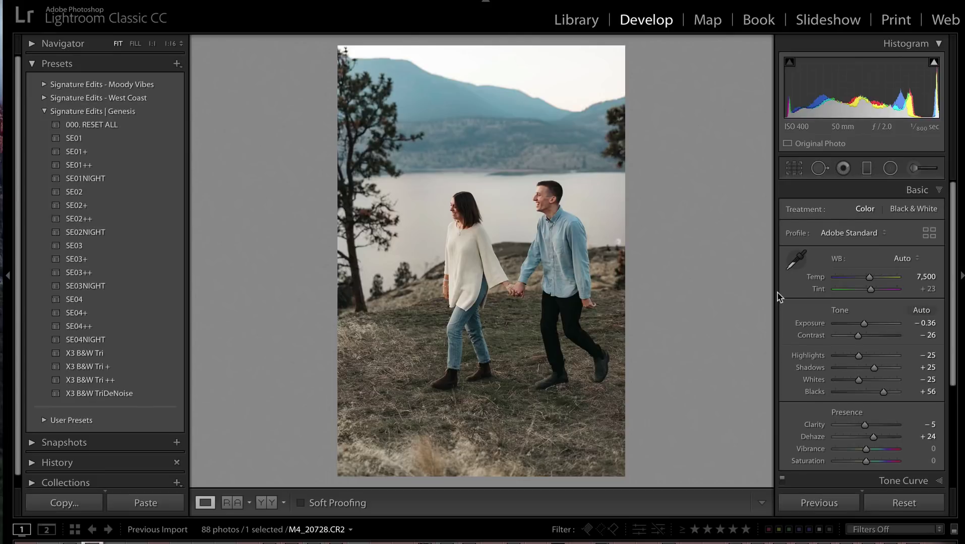
pyautogui.press('Right')
pyautogui.hotkey('ctrl', 'shift', 'v')
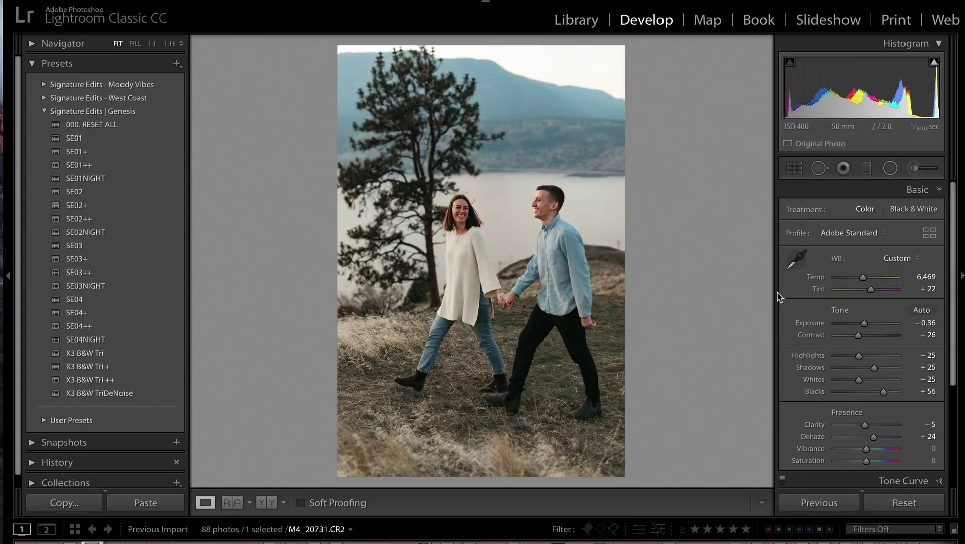
pyautogui.press('-')
pyautogui.press('Right')
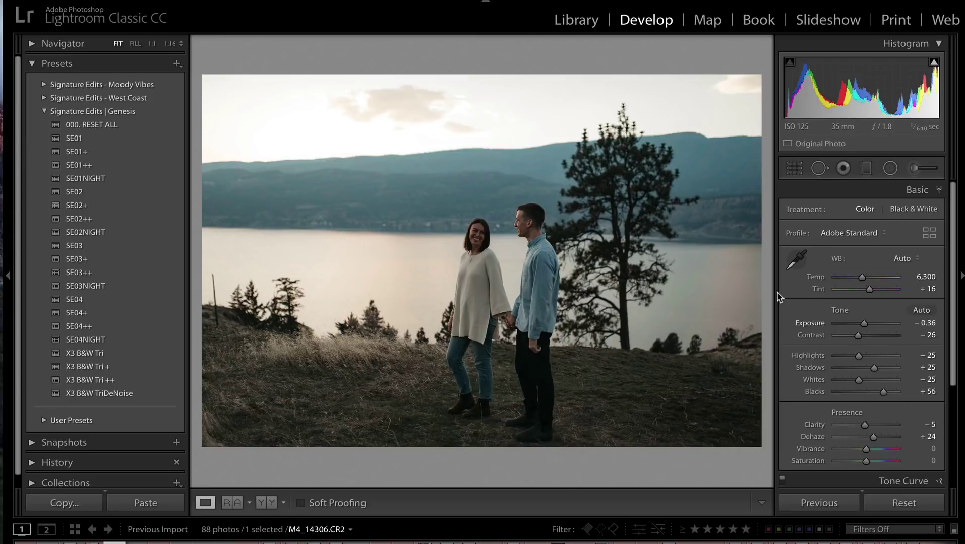
# - Raise the exposure of M4_14306 to +0.30
pyautogui.press('=')
pyautogui.press('=')
pyautogui.press('=')
pyautogui.press('-')
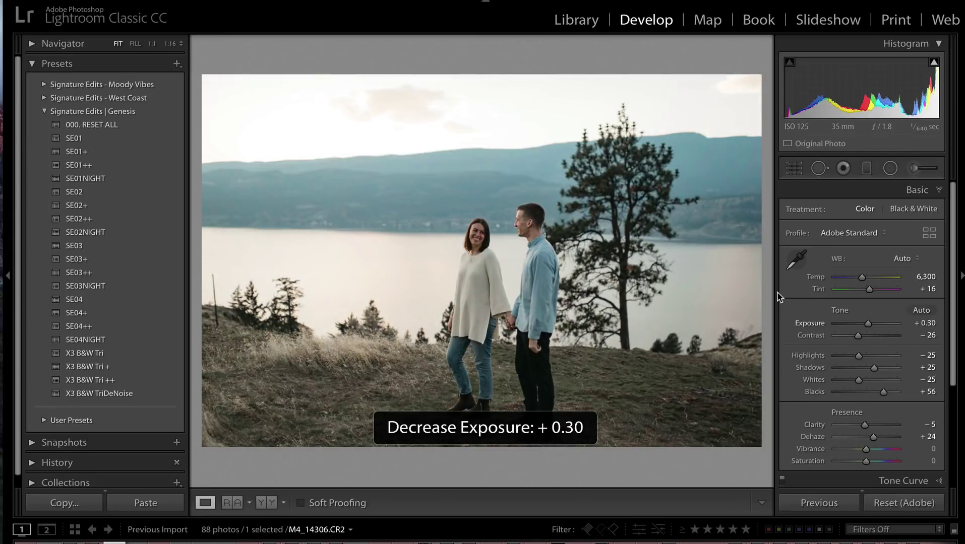
# - Draw a large radial filter around the couple in M4_14306, centred on them, with its effect sliders reset to zero
pyautogui.click(889, 169)
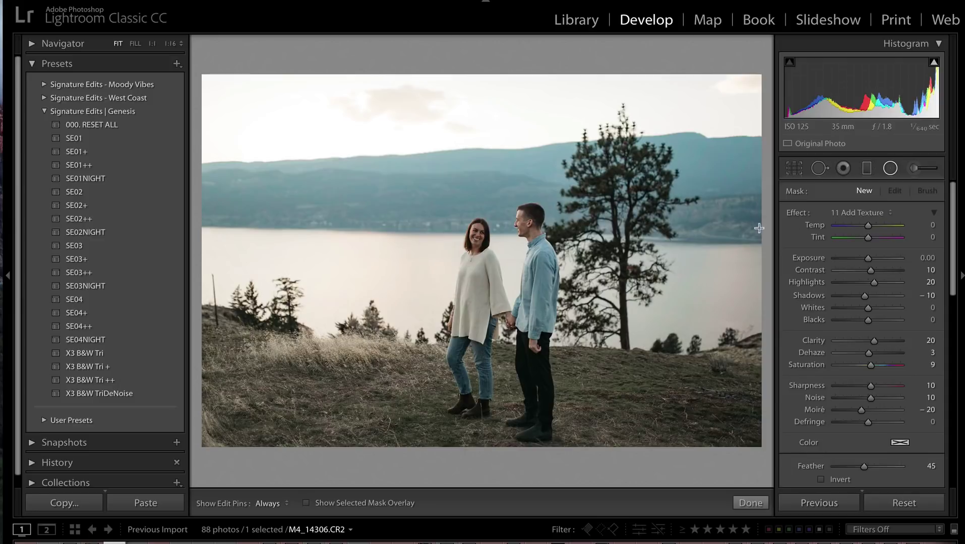
pyautogui.keyDown('alt'); pyautogui.click(795, 213); pyautogui.keyUp('alt')
pyautogui.moveTo(424, 257); pyautogui.dragTo(724, 493)
pyautogui.moveTo(427, 284); pyautogui.dragTo(497, 278)
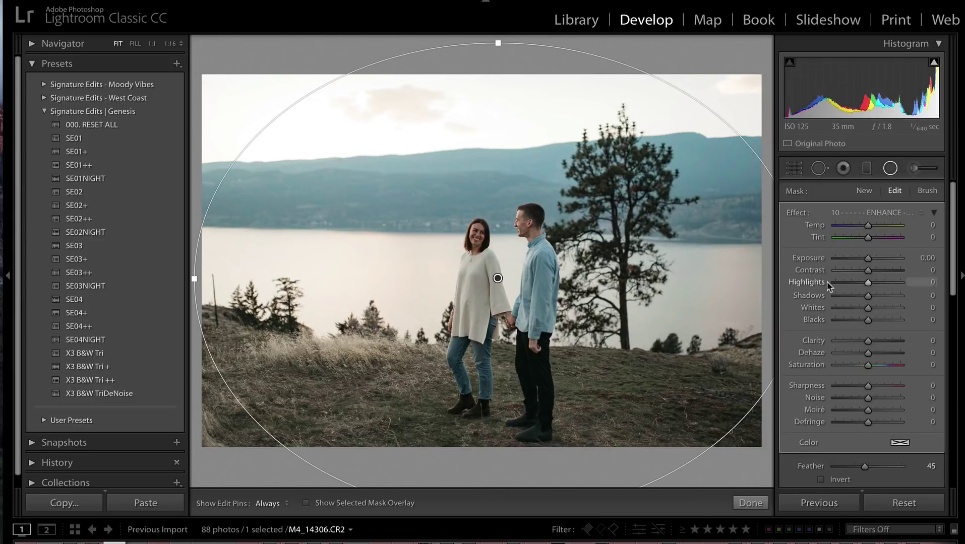
# - Set the radial filter's contrast to −100 and feather to 86, with its mask inverted and its centre shifted slightly down
pyautogui.moveTo(867, 271); pyautogui.dragTo(819, 274)
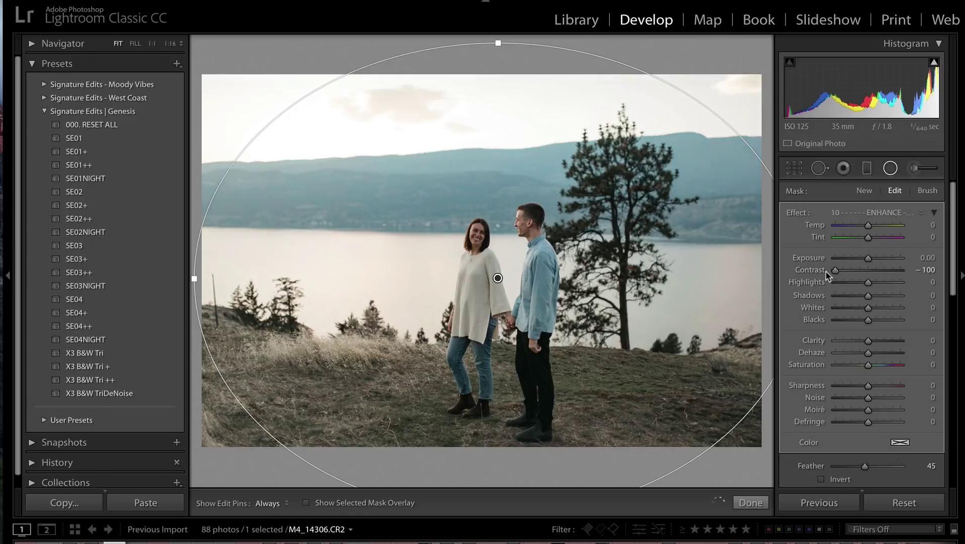
pyautogui.click(821, 480)
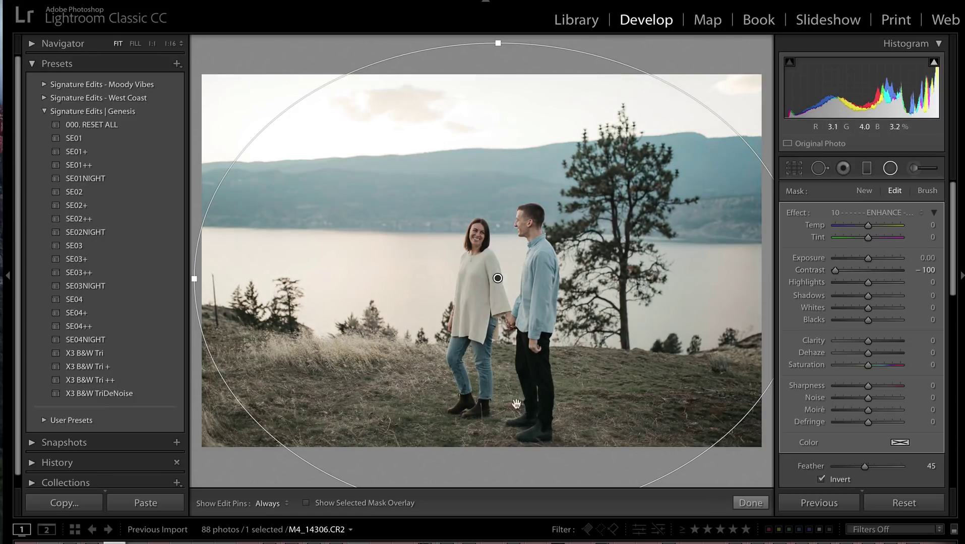
pyautogui.moveTo(395, 333)
pyautogui.mouseDown()
pyautogui.moveTo(200, 210)
pyautogui.moveTo(322, 341)
pyautogui.moveTo(404, 347)
pyautogui.mouseUp()
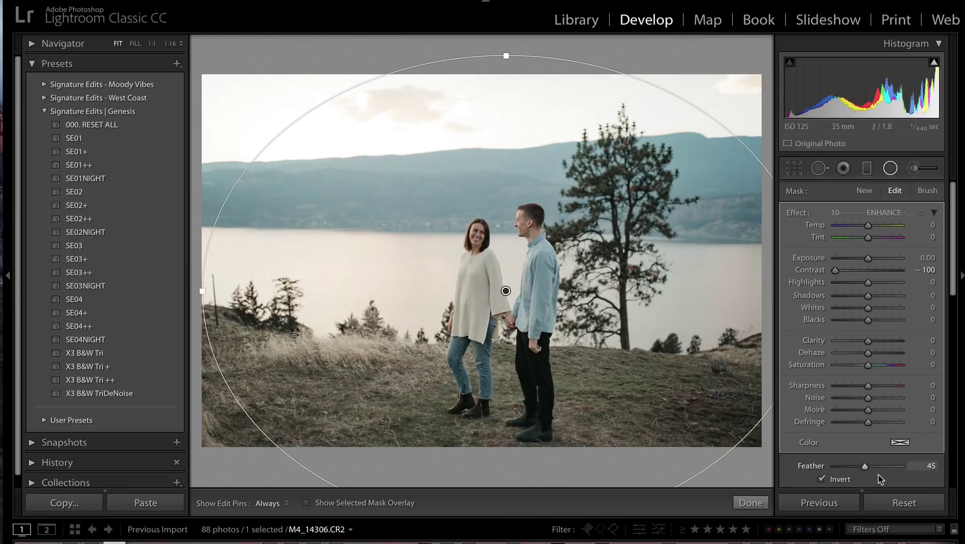
pyautogui.click(892, 469)
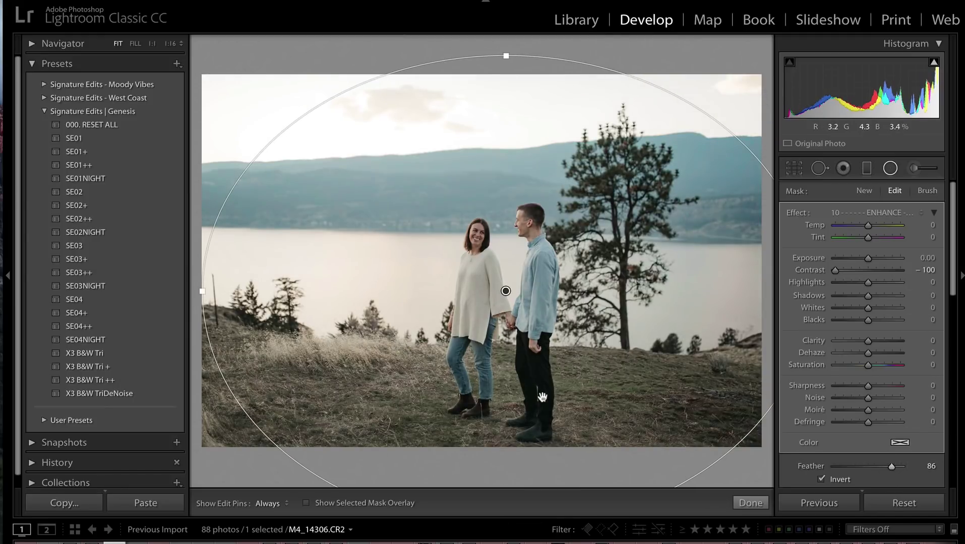
# - Lower the exposure of M4_14306 to −0.03 and copy its develop settings onto M4_20737
pyautogui.press('Return')
pyautogui.press('-')
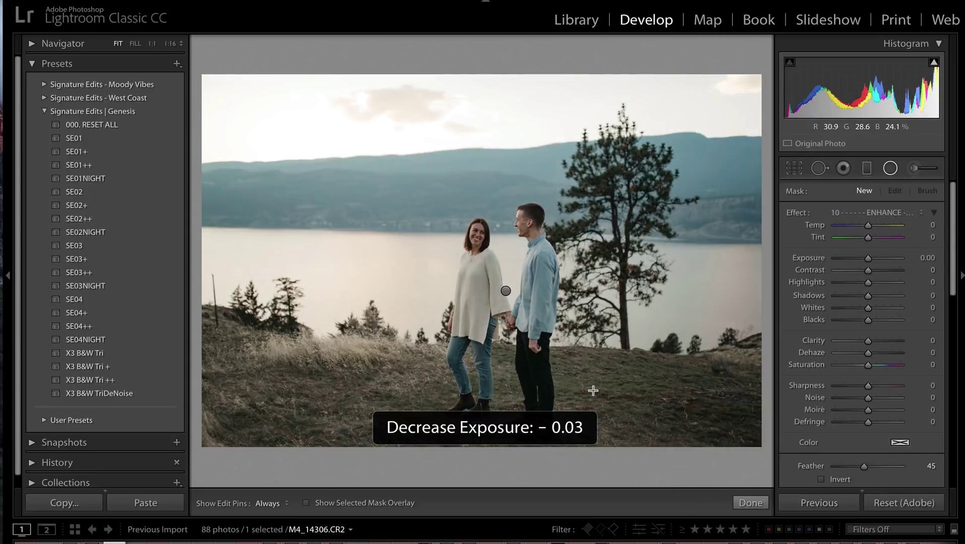
pyautogui.hotkey('ctrl', 'shift', 'c')
pyautogui.press('Return')
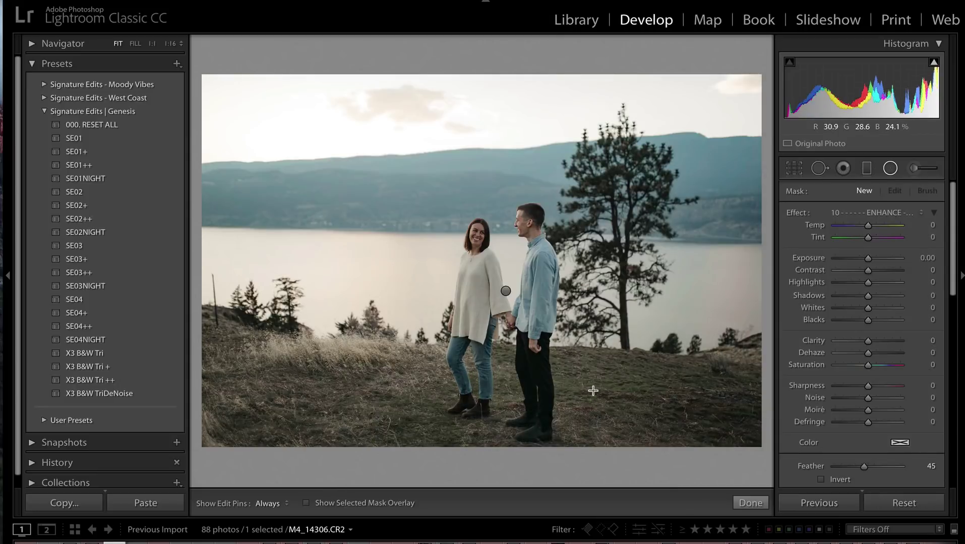
pyautogui.press('Right')
pyautogui.hotkey('ctrl', 'shift', 'v')
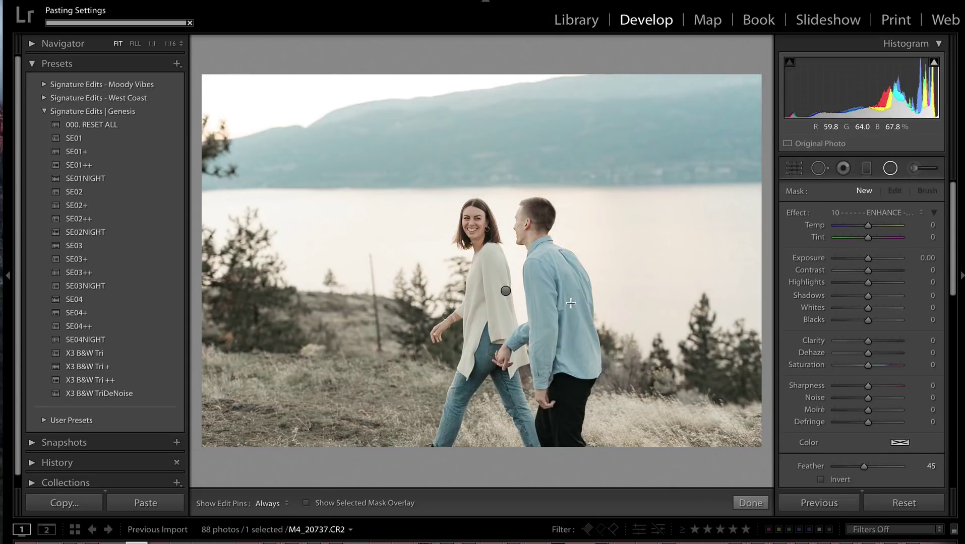
# - Darken M4_20737 and copy its develop settings onto M4_14314
pyautogui.hotkey('shift', '-')
pyautogui.hotkey('shift', '-')
pyautogui.hotkey('ctrl', 'shift', 'c')
pyautogui.press('Return')
pyautogui.press('Right')
pyautogui.hotkey('ctrl', 'shift', 'v')
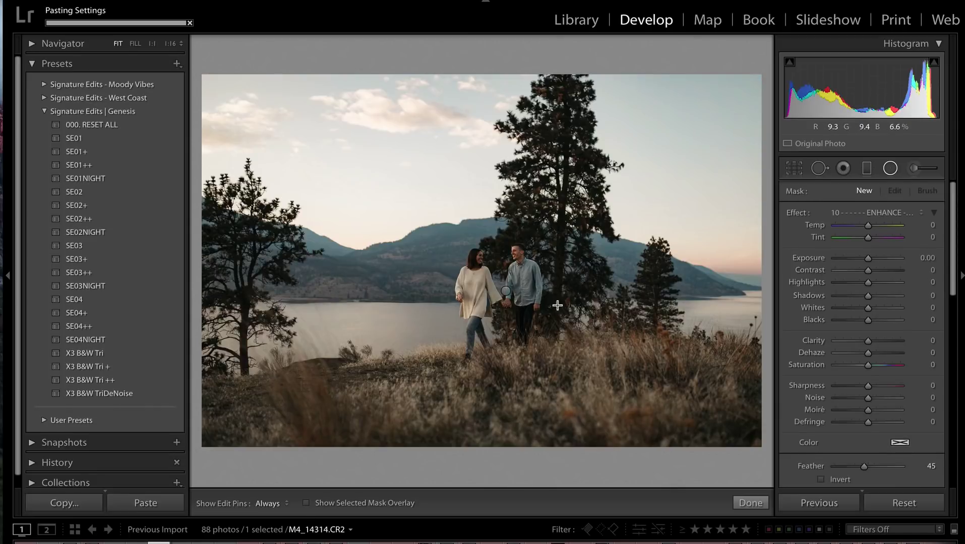
# - Paste the copied develop settings onto M4_14316 and M4_14319, and lower the exposure of M4_14319 to −0.33
pyautogui.press('Right')
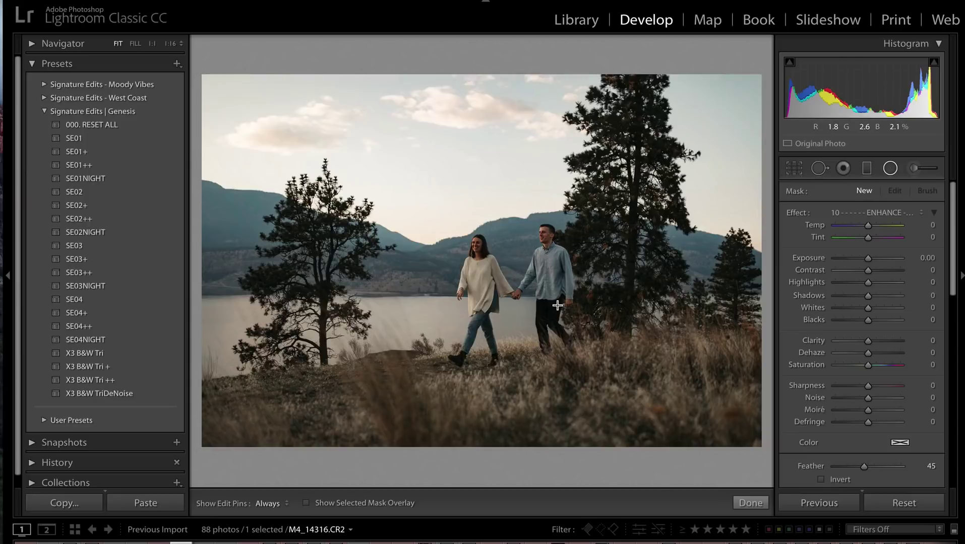
pyautogui.hotkey('ctrl', 'shift', 'v')
pyautogui.press('Right')
pyautogui.hotkey('ctrl', 'shift', 'v')
pyautogui.press('Right')
pyautogui.press('Left')
pyautogui.press('-')
pyautogui.press('-')
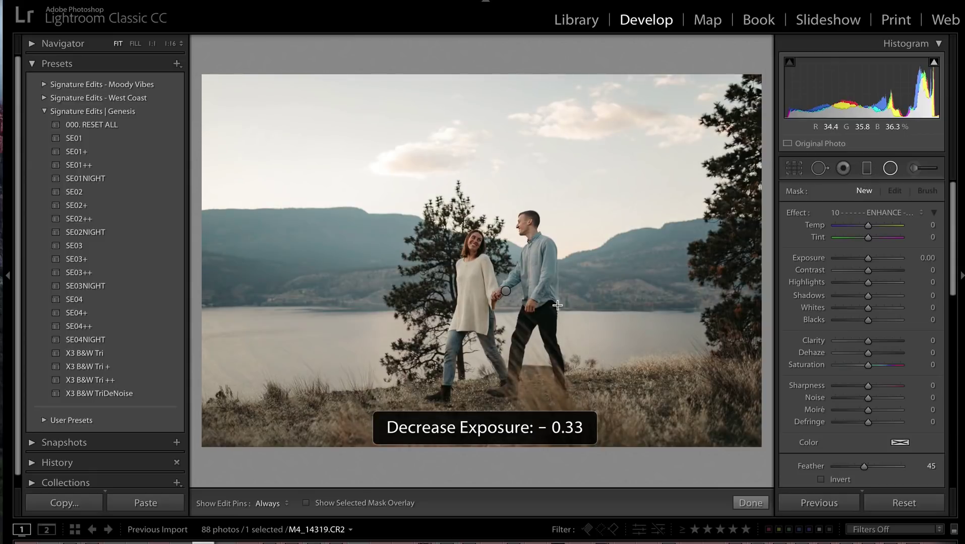
# - Paste the copied develop settings onto M4_14328 and warm its color temperature to 6,814
pyautogui.press('Right')
pyautogui.hotkey('ctrl', 'shift', 'v')
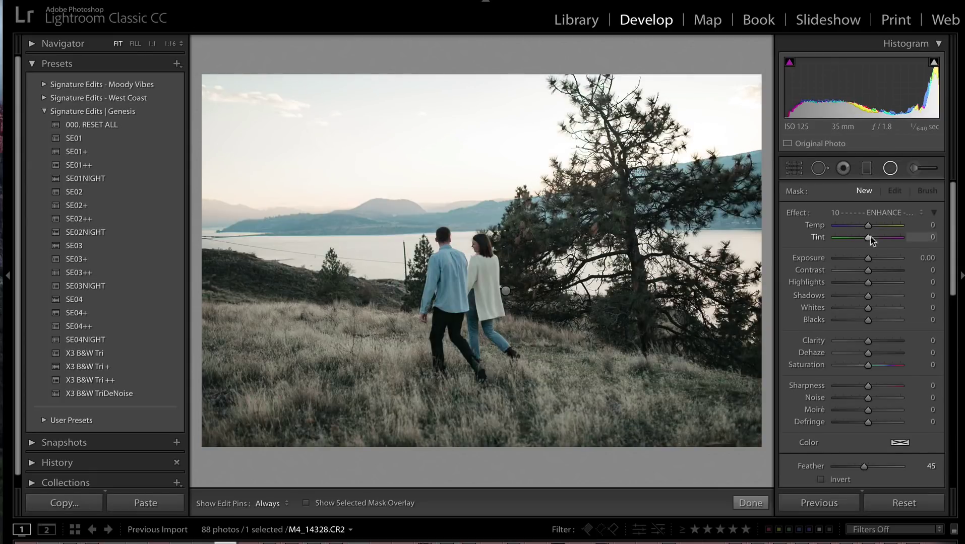
pyautogui.hotkey('shift', 'm')
pyautogui.moveTo(862, 276); pyautogui.dragTo(863, 278)
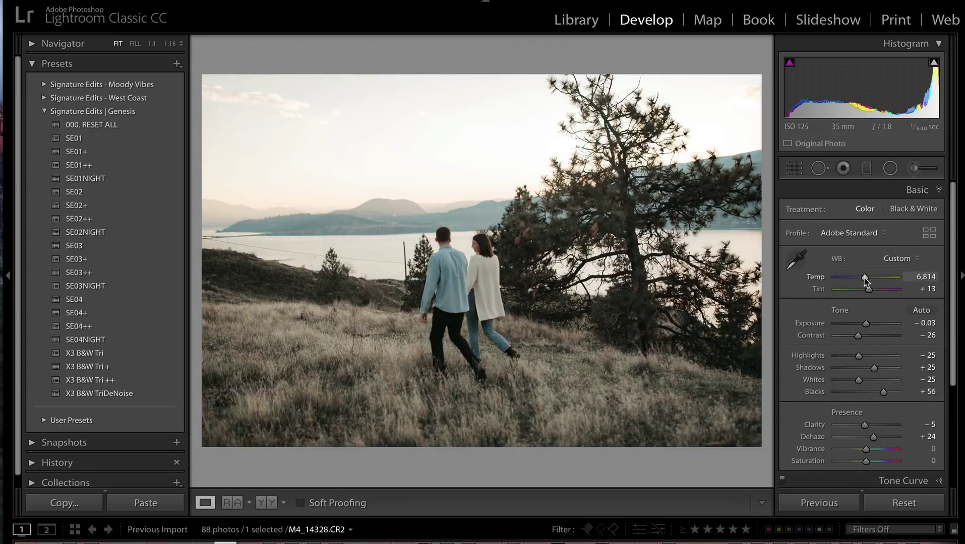
# - Try darker exposures on M4_14328 and raise the exposure back above −0.36
pyautogui.press('-')
pyautogui.press('-')
pyautogui.press('=')
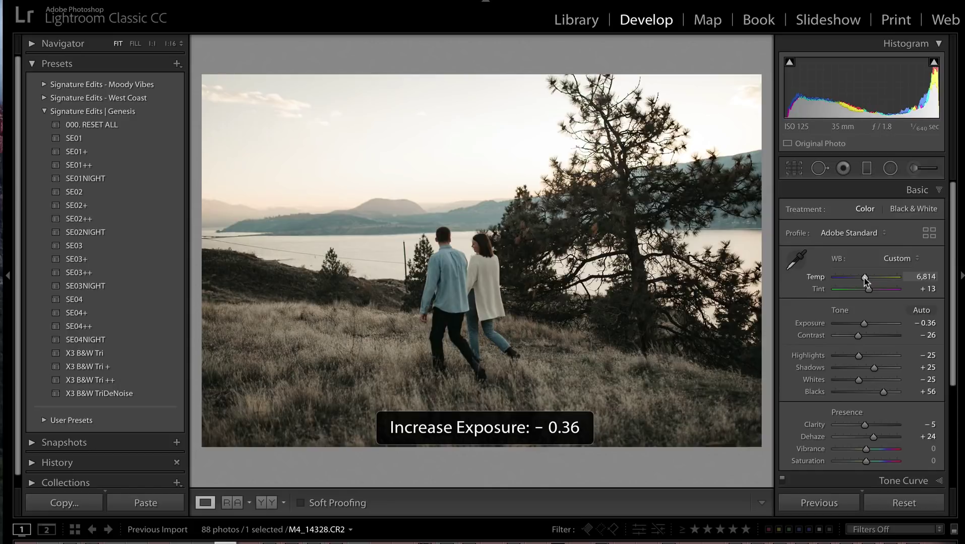
pyautogui.press('=')
pyautogui.press('=')
# - Paste the copied develop settings onto M4_20741 and lower its exposure slightly
pyautogui.press('Right')
pyautogui.hotkey('ctrl', 'shift', 'v')
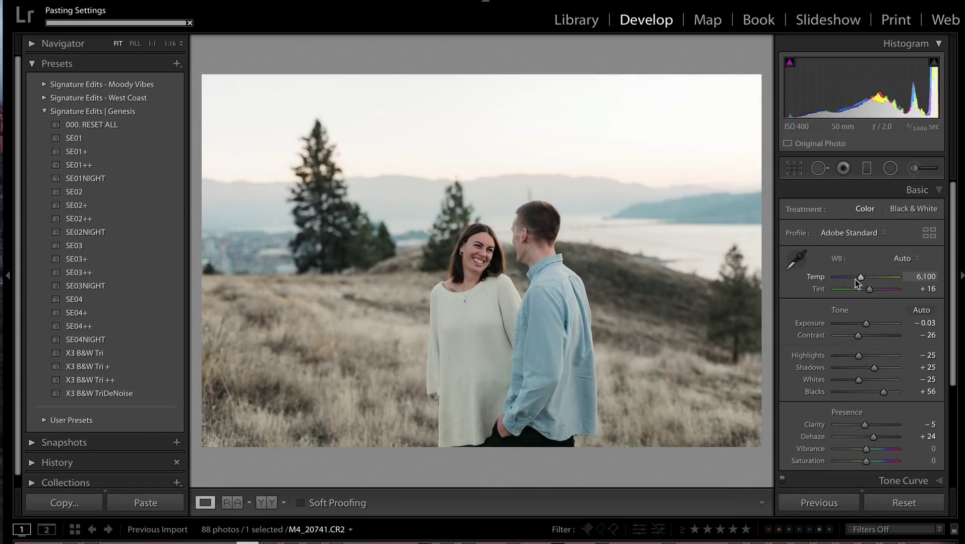
pyautogui.press('-')
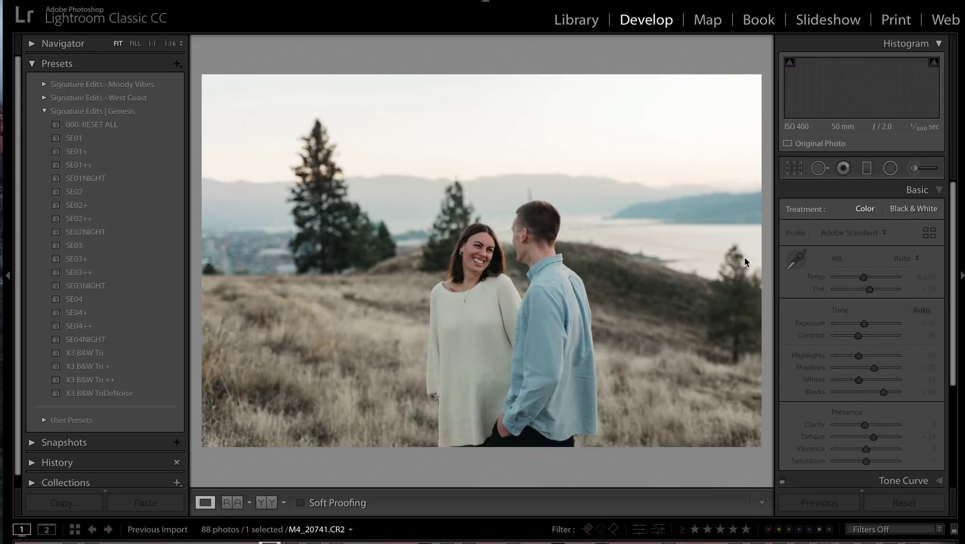
# - Paste the copied develop settings onto M4_20745 and lower its exposure to −0.69
pyautogui.press('Right')
pyautogui.hotkey('ctrl', 'shift', 'v')
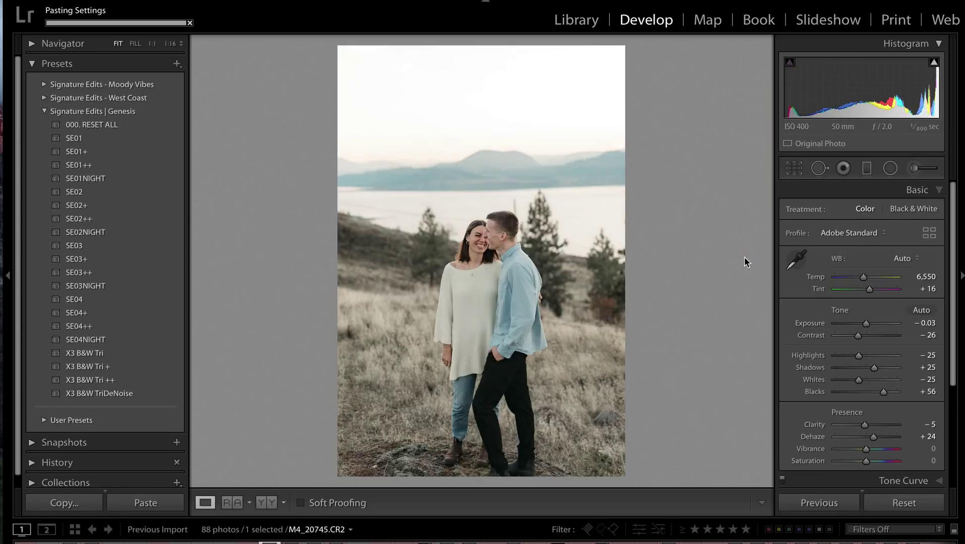
pyautogui.press('-')
pyautogui.press('-')
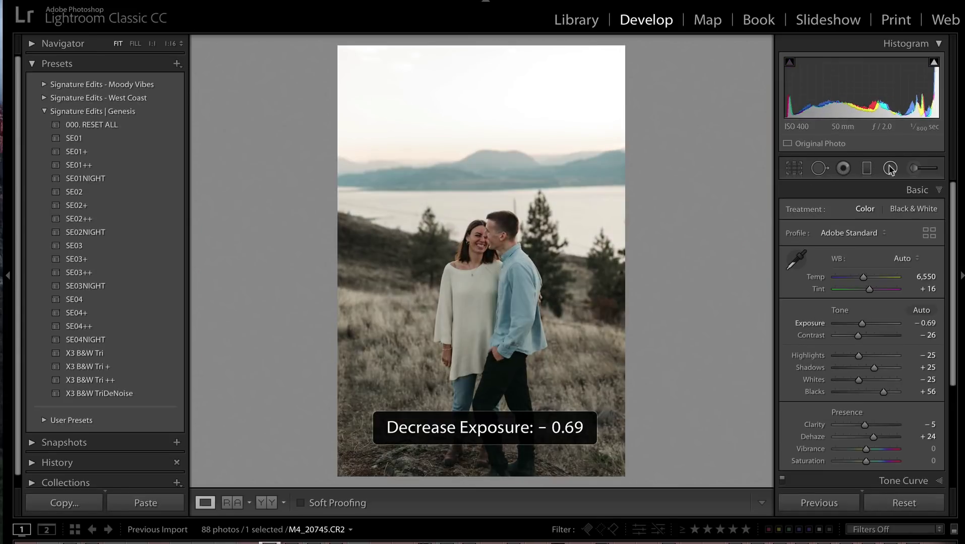
# - Move on to M4_14336 and try brighter exposures up to +0.63
pyautogui.press('Right')
pyautogui.press('=')
pyautogui.press('=')
pyautogui.press('=')
pyautogui.press('=')
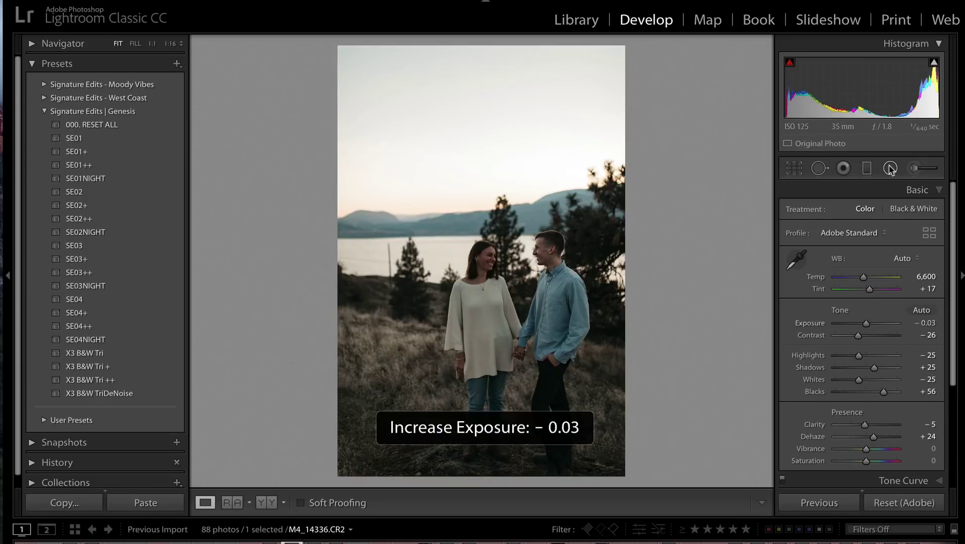
pyautogui.press('-')
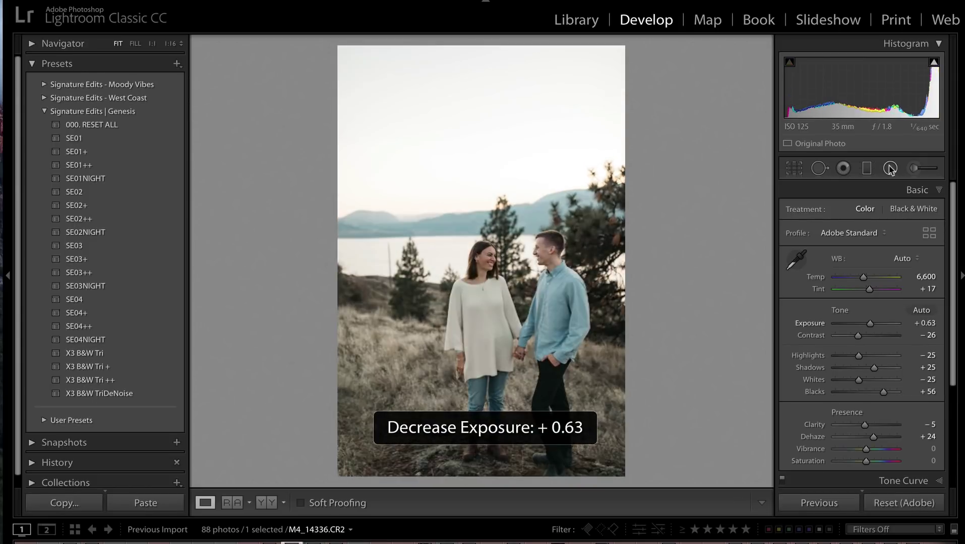
# - Paste the copied settings onto M4_14336, move the pasted radial filter down between the couple and set the exposure to +0.30
pyautogui.click(890, 169)
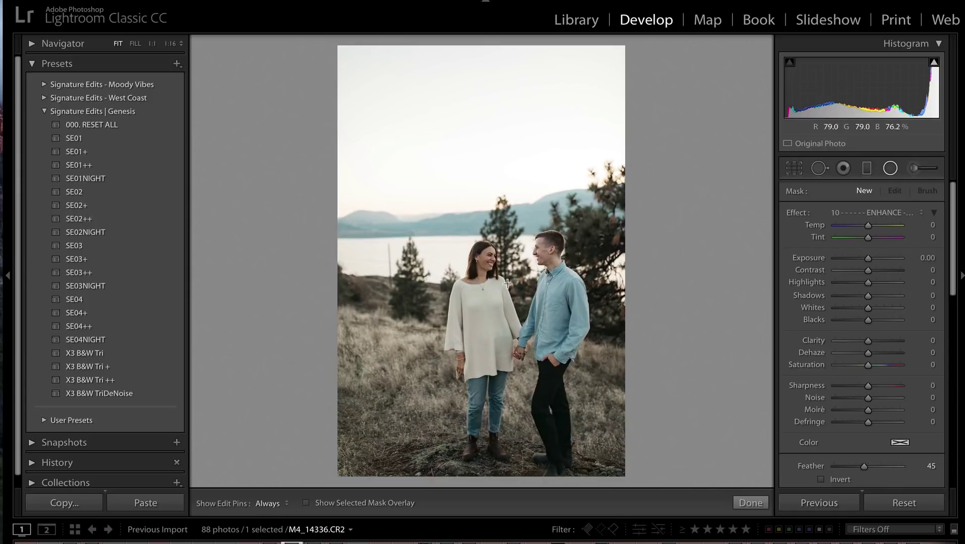
pyautogui.press('super+shift+v')
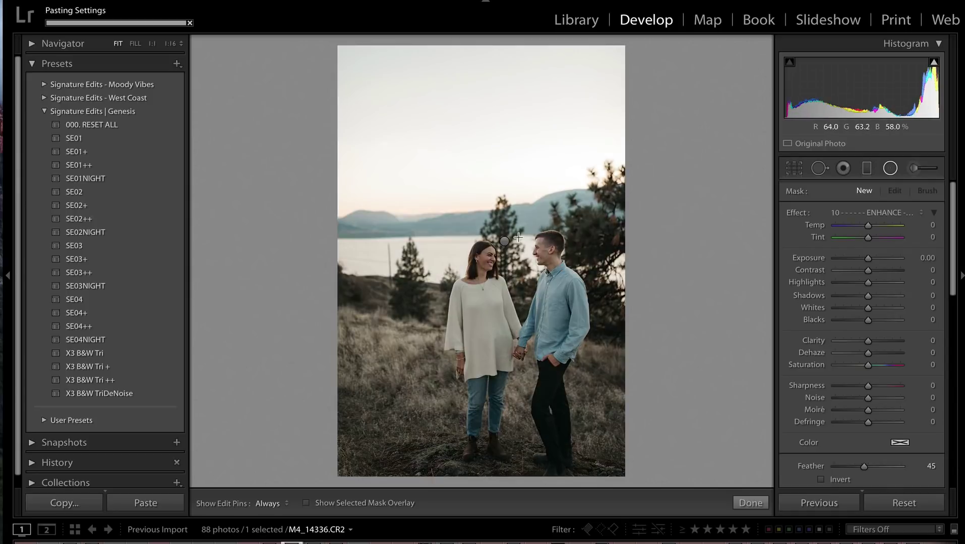
pyautogui.click(505, 243)
pyautogui.moveTo(505, 243); pyautogui.dragTo(522, 302)
pyautogui.hotkey('shift', 'm')
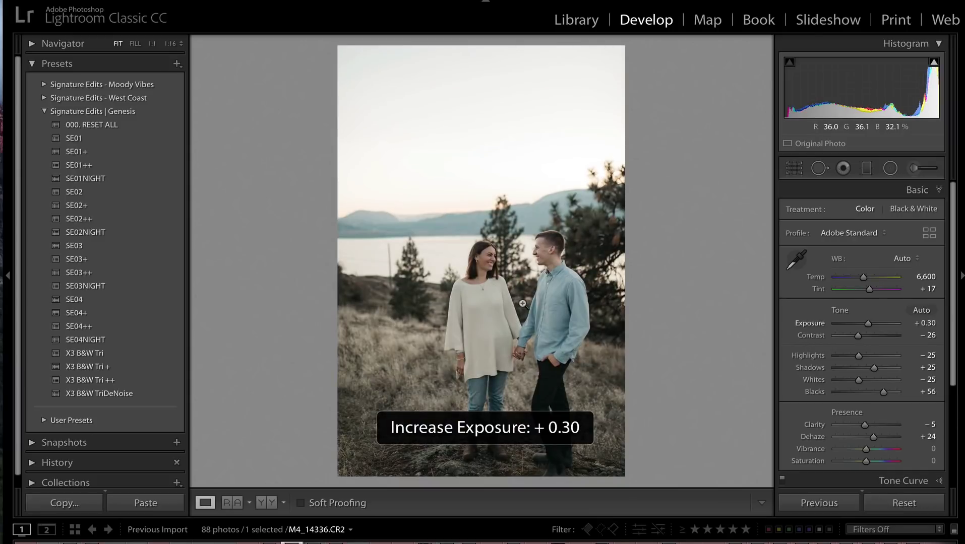
# - Skip past M4_20749 and paste the copied develop settings onto M4_20752
pyautogui.press('Right')
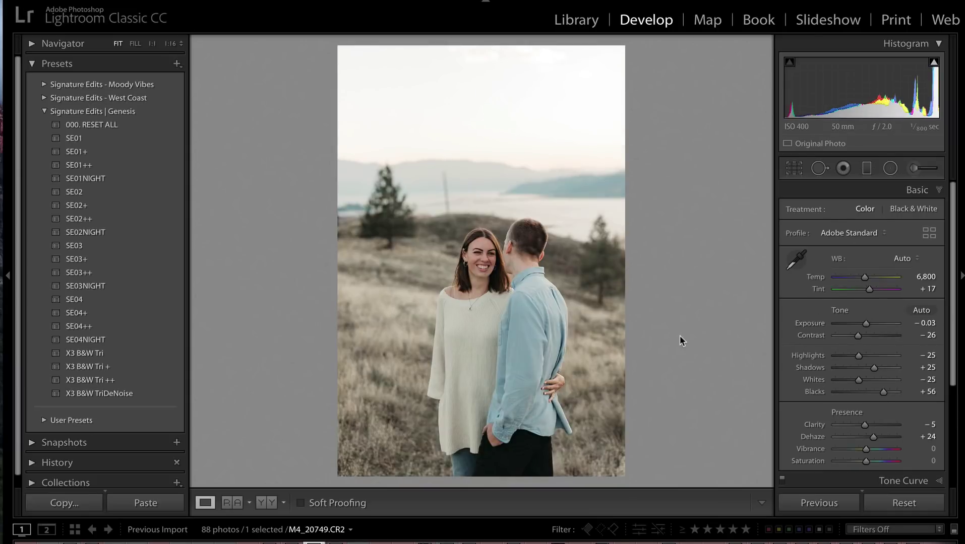
pyautogui.press('Right')
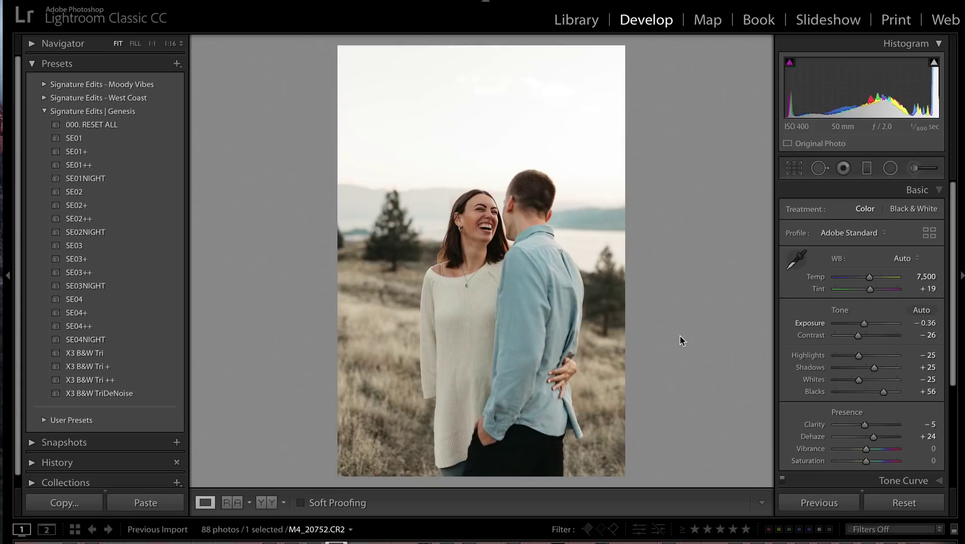
pyautogui.hotkey('ctrl', 'shift', 'v')
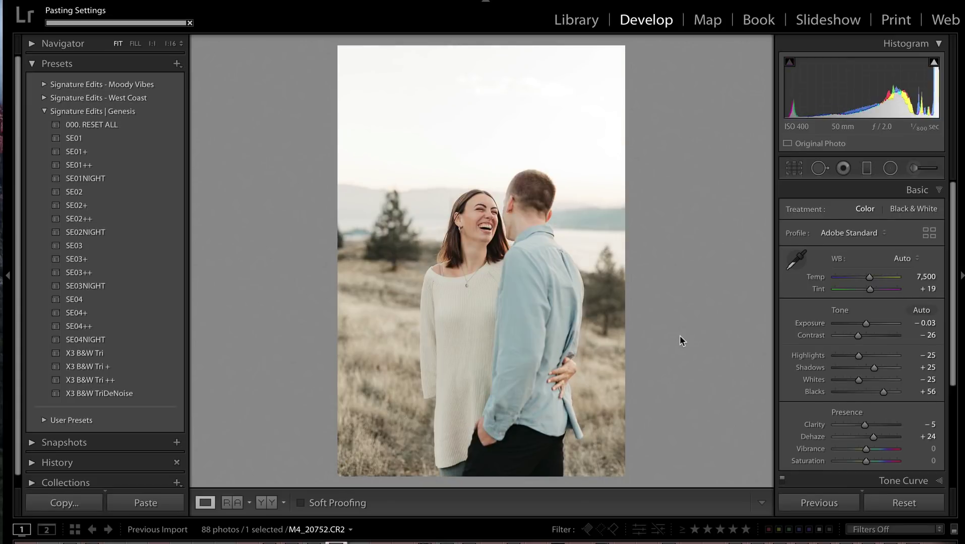
# - Try lowering the exposure of M4_20752 to −0.89
pyautogui.press('-')
pyautogui.press('-')
pyautogui.hotkey('shift', '-')
pyautogui.hotkey('shift', '-')
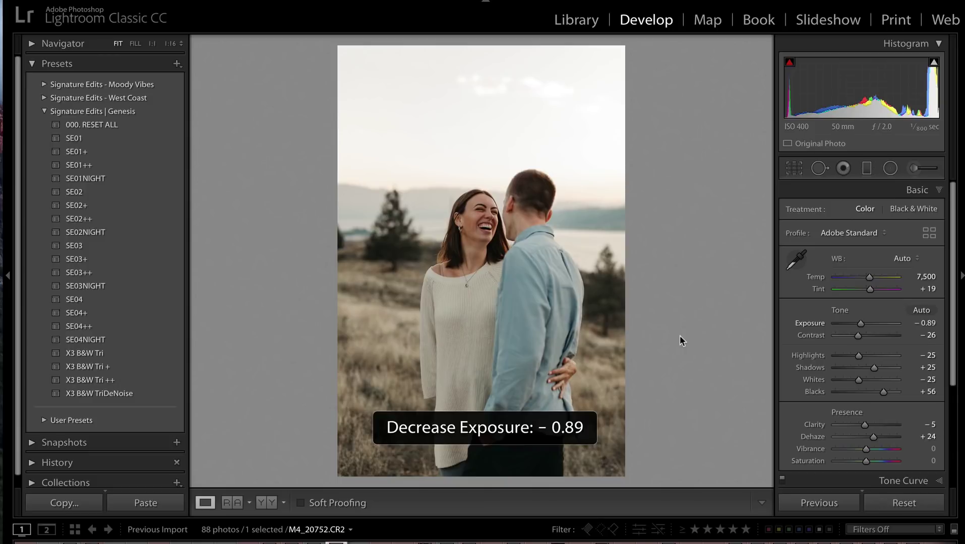
# - Reapply the copied settings to M4_20752, check its radial filter mask and lower the exposure to −1.02
pyautogui.hotkey('ctrl', 'shift', 'v')
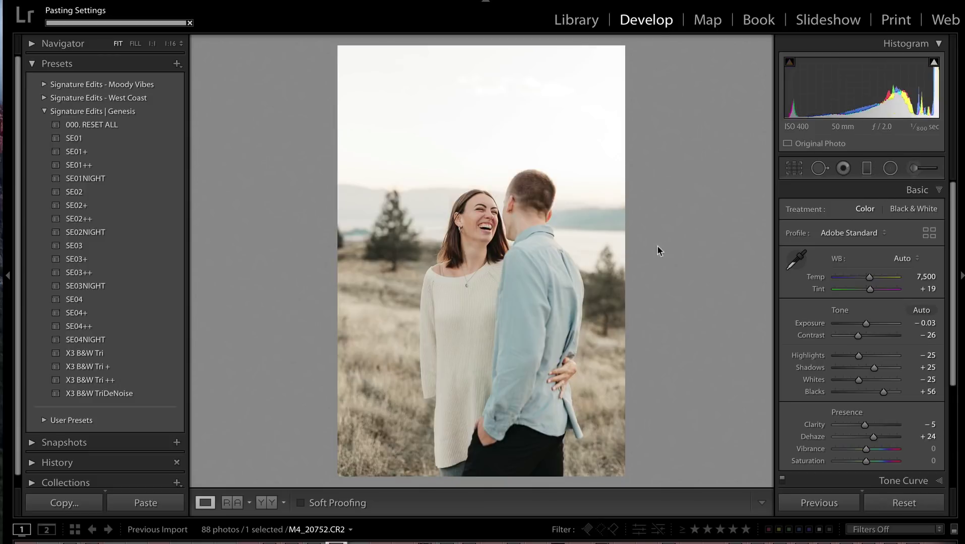
pyautogui.click(890, 170)
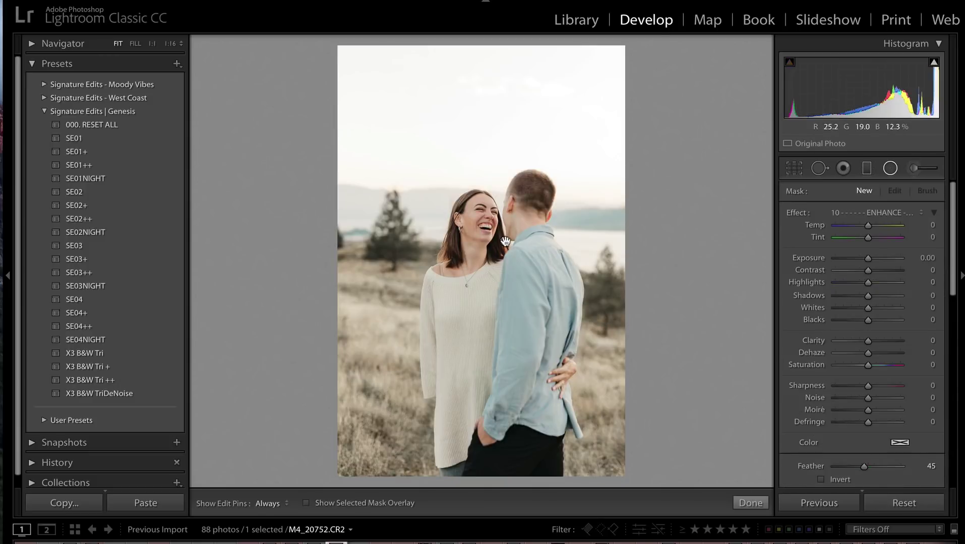
pyautogui.hotkey('shift', '-')
pyautogui.hotkey('shift', '-')
pyautogui.hotkey('shift', '-')
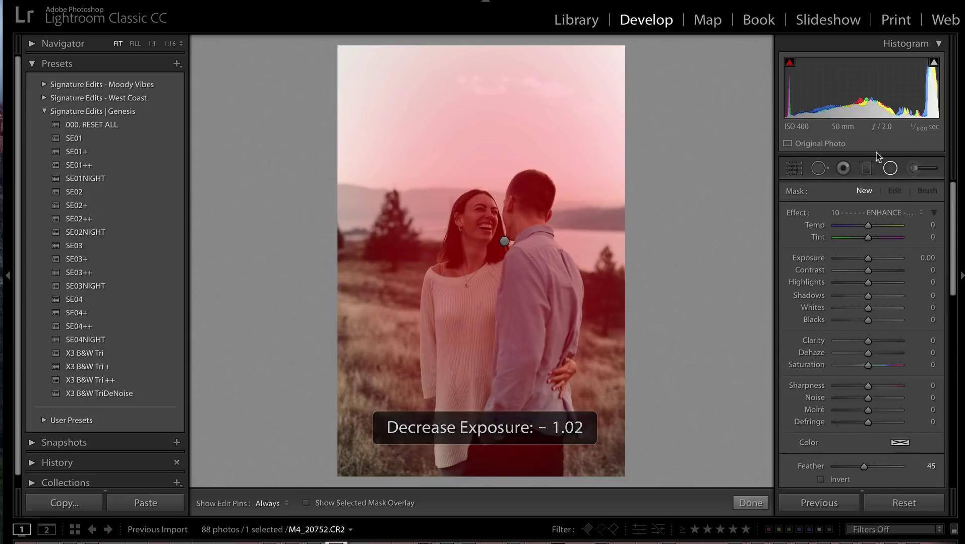
# - Brush over the woman's face in M4_20752 with Temp −8, Tint −17, Contrast −20 and Saturation −12, using brush size 16
pyautogui.click(922, 167)
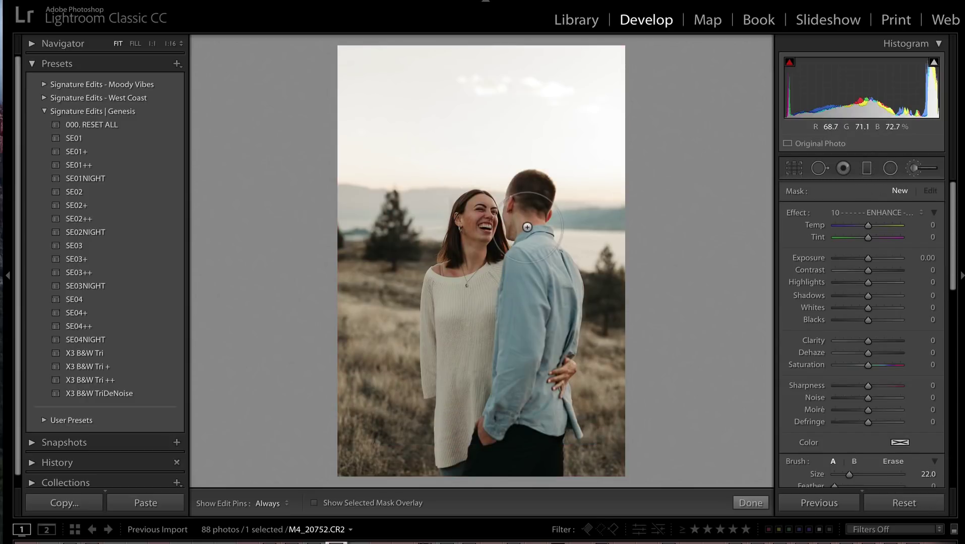
pyautogui.scroll(-2, 527, 226)
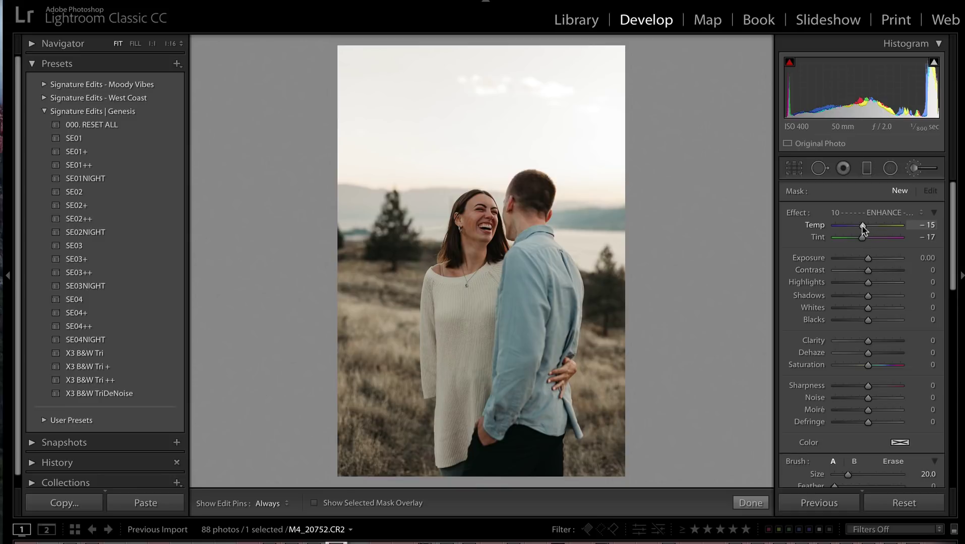
pyautogui.click(862, 272)
pyautogui.press('h')
pyautogui.scroll(-4, 476, 242)
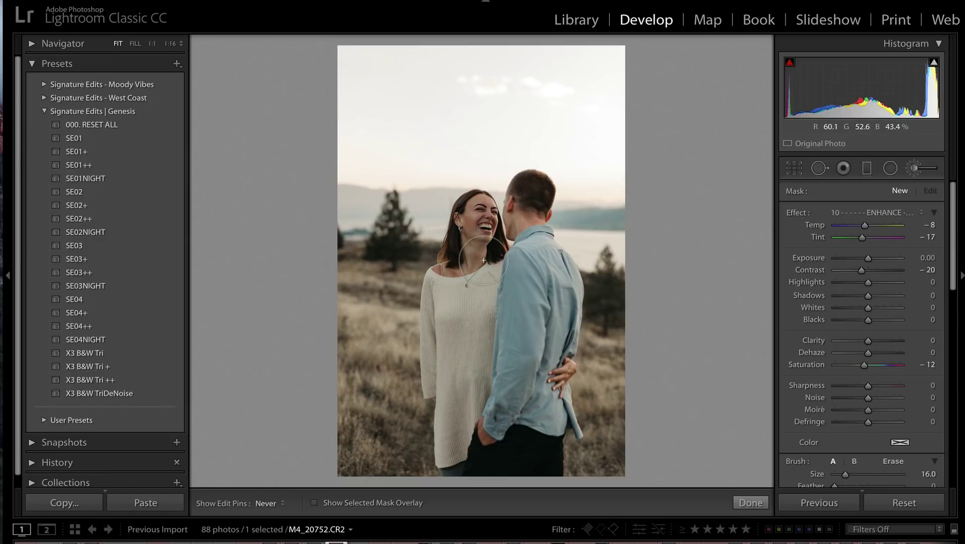
pyautogui.press('h')
# - Set the overall exposure of M4_20752 to −0.89
pyautogui.hotkey('shift', '=')
pyautogui.press('-')
pyautogui.press('-')
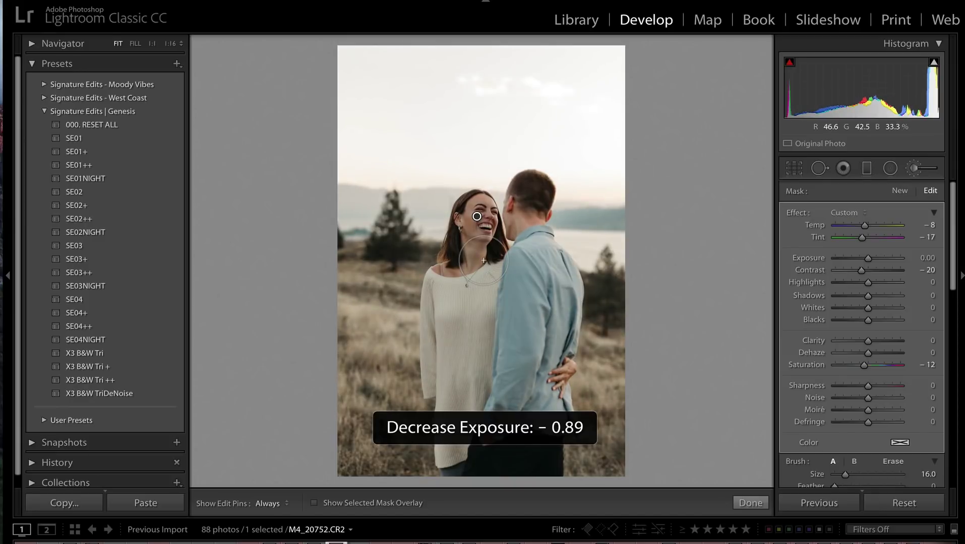
# - Brush the woman's face in M4_14349 with the same local settings and try lowering the photo's exposure to −1.02
pyautogui.press('Right')
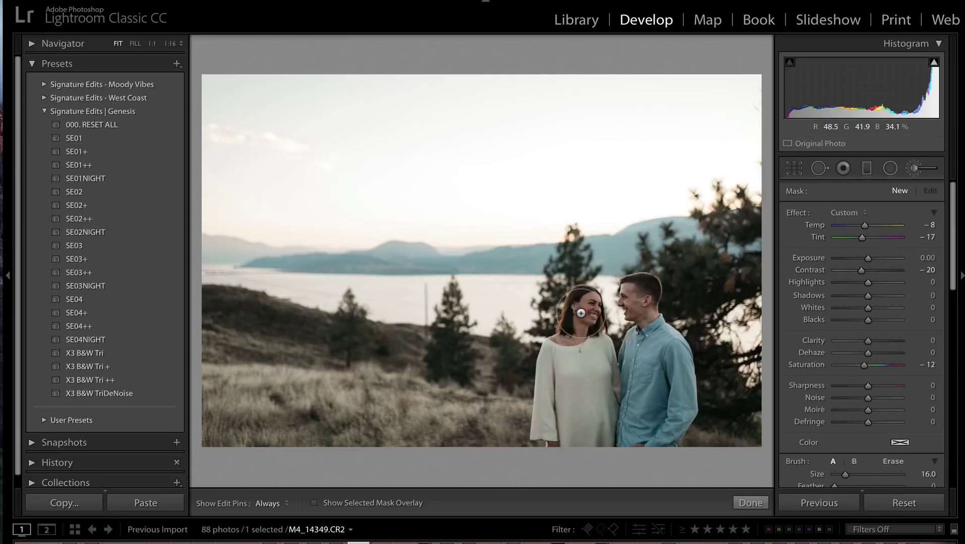
pyautogui.click(581, 310)
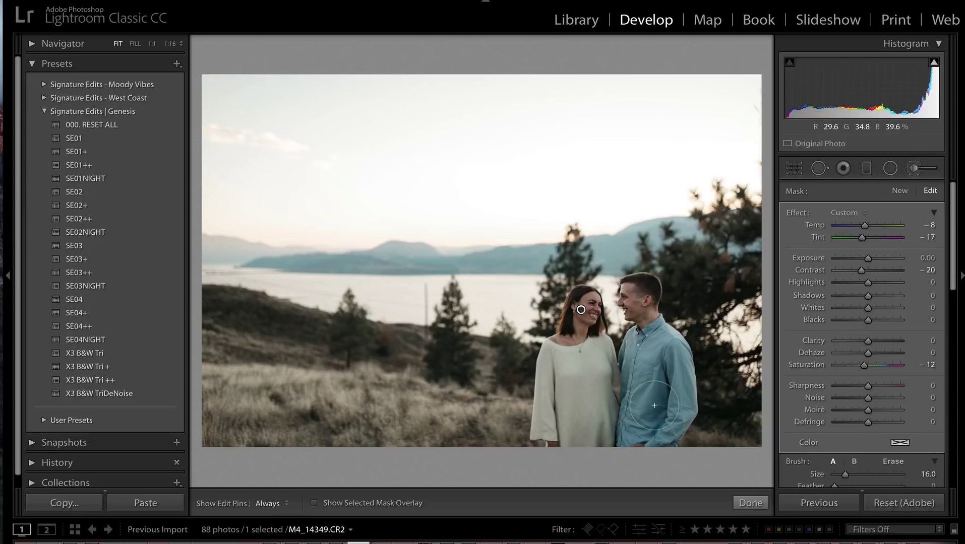
pyautogui.press('-')
pyautogui.press('-')
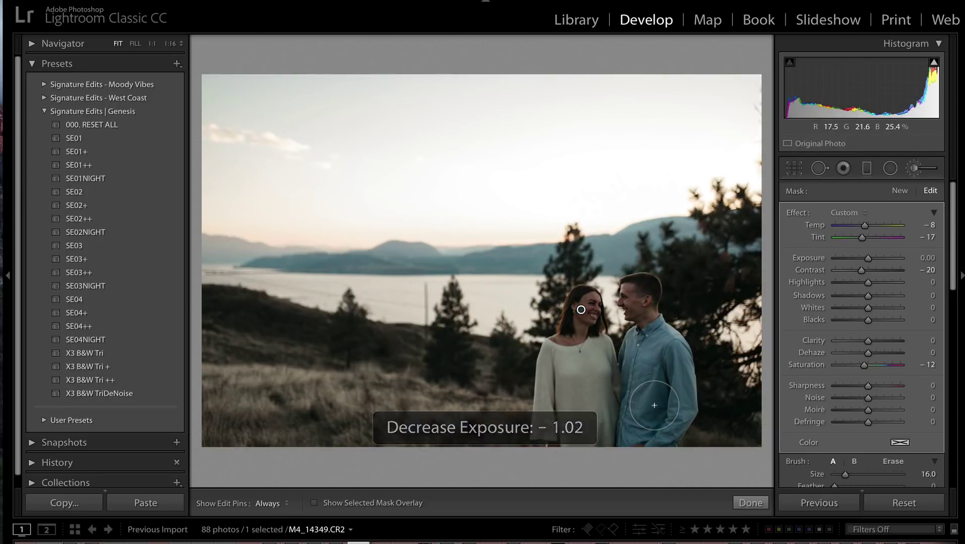
# - Paste the copied settings onto M4_14349 and move the pasted radial filter onto the couple
pyautogui.press('super+shift+v')
pyautogui.click(890, 173)
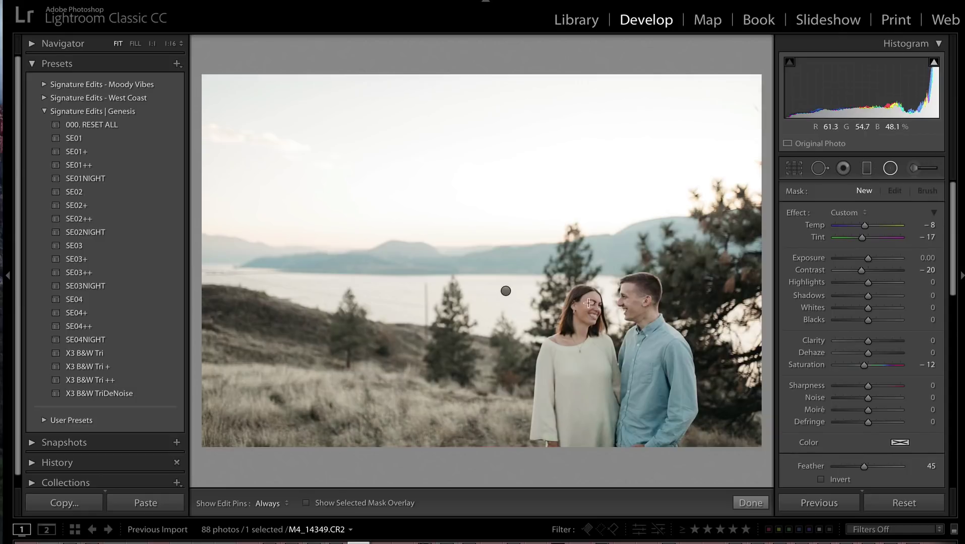
pyautogui.moveTo(506, 291); pyautogui.dragTo(618, 331)
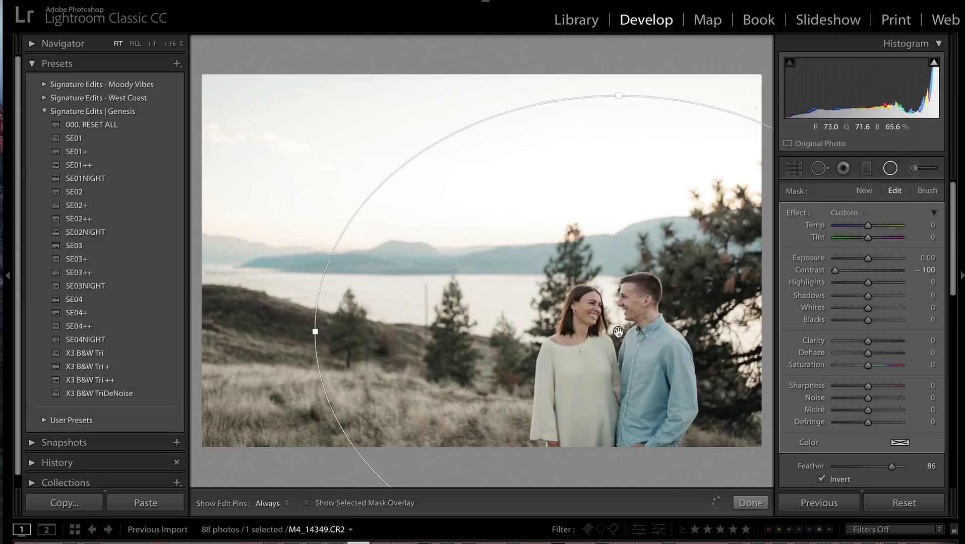
# - Lower the exposure of M4_14349 to −0.69 and close the radial filter
pyautogui.press('-')
pyautogui.press('-')
pyautogui.press('-')
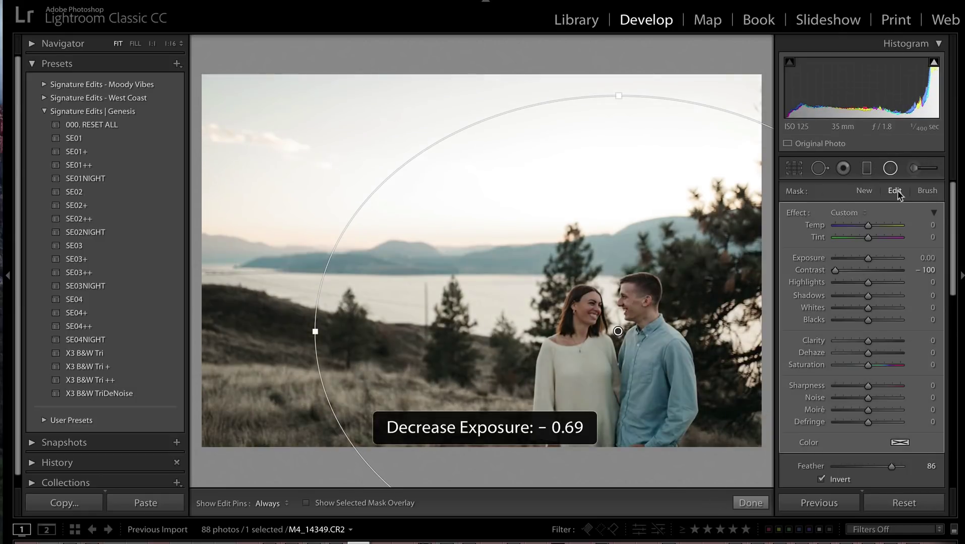
pyautogui.hotkey('shift', 'm')
# - Paste the copied settings onto M4_14352 and move its radial filter down between the couple
pyautogui.press('Right')
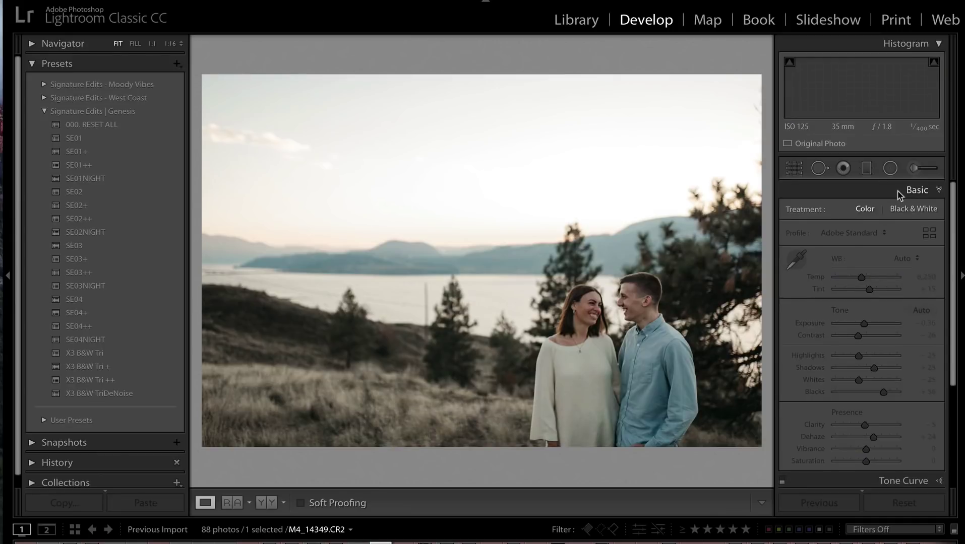
pyautogui.hotkey('ctrl', 'shift', 'v')
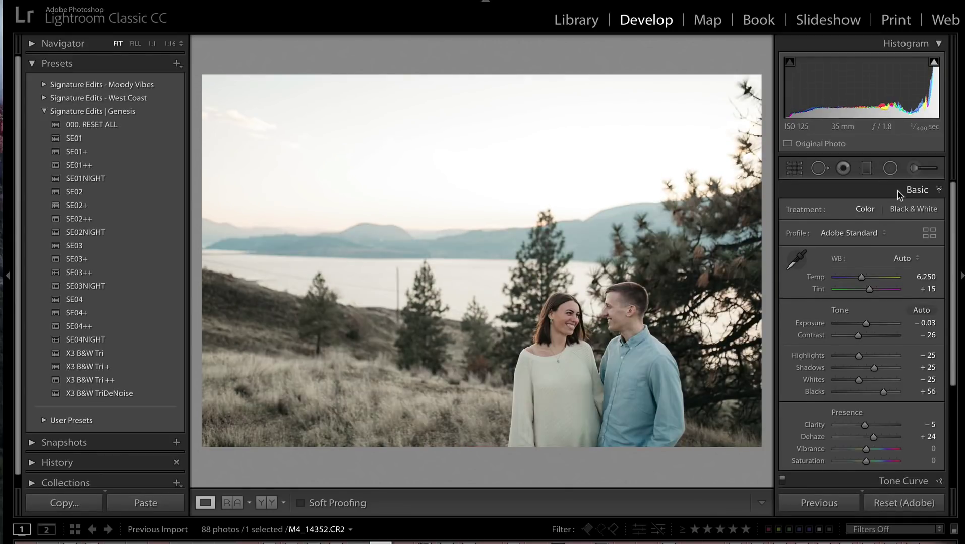
pyautogui.click(889, 168)
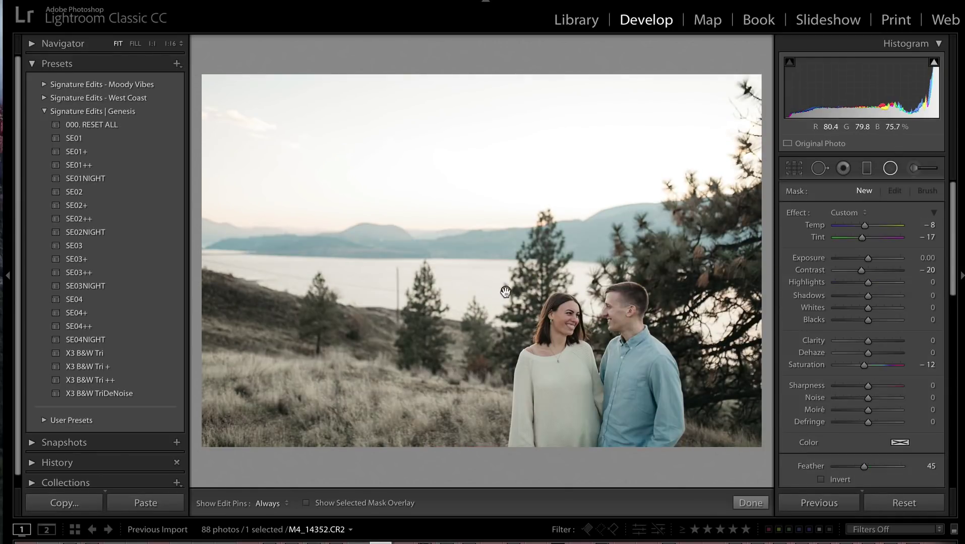
pyautogui.click(590, 358)
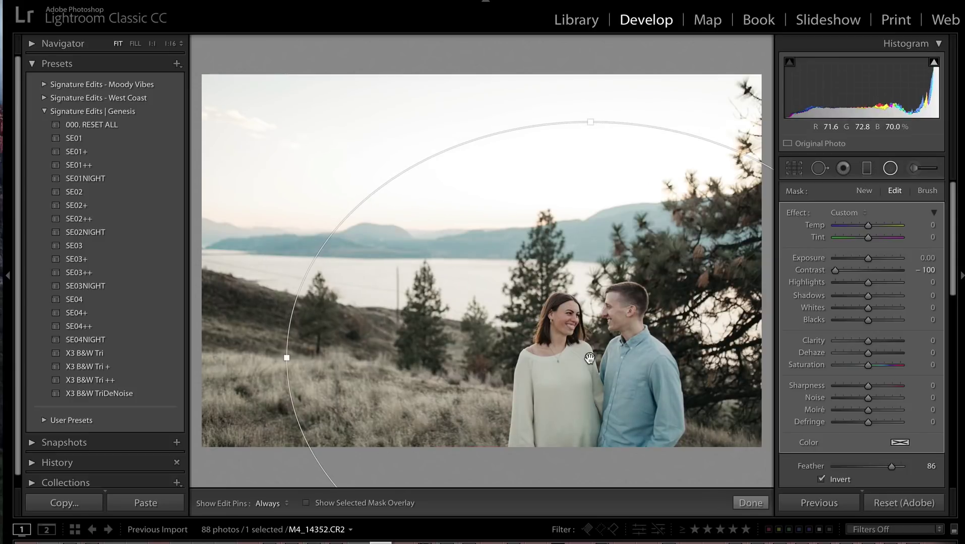
# - Set the exposure of M4_14352 to −0.39
pyautogui.hotkey('shift', '-')
pyautogui.hotkey('shift', '-')
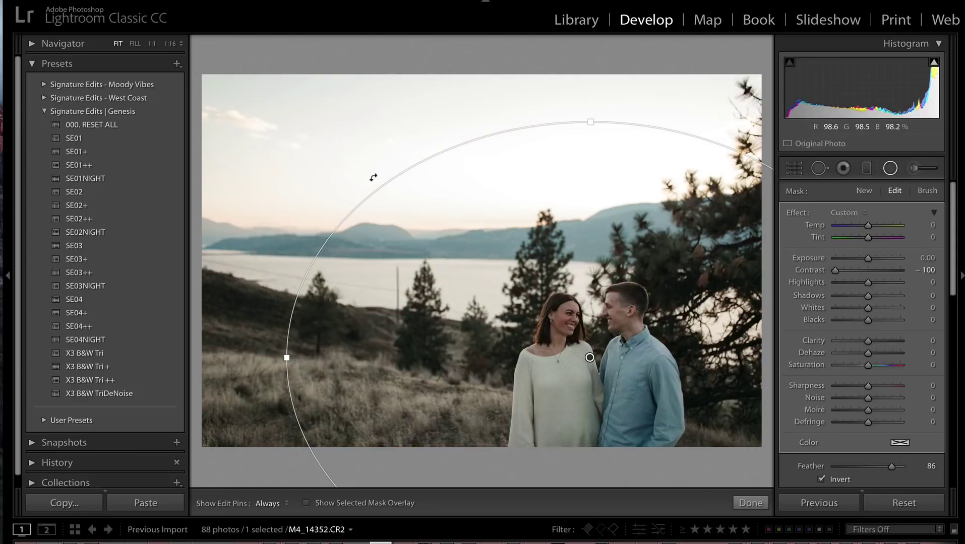
pyautogui.hotkey('shift', '=')
pyautogui.hotkey('shift', '=')
pyautogui.hotkey('shift', '=')
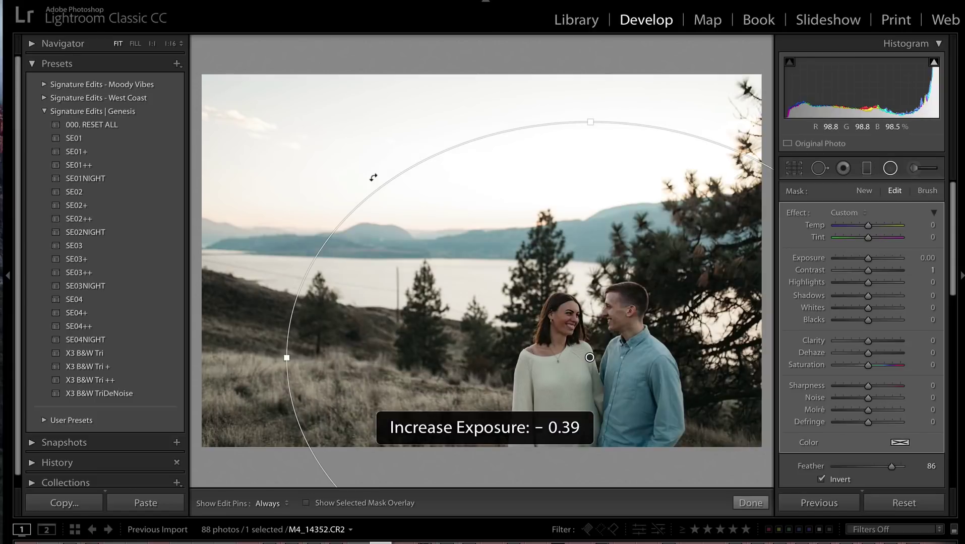
pyautogui.press('Return')
# - Paste the copied settings onto M4_20754 and lower its exposure to −0.36
pyautogui.press('Right')
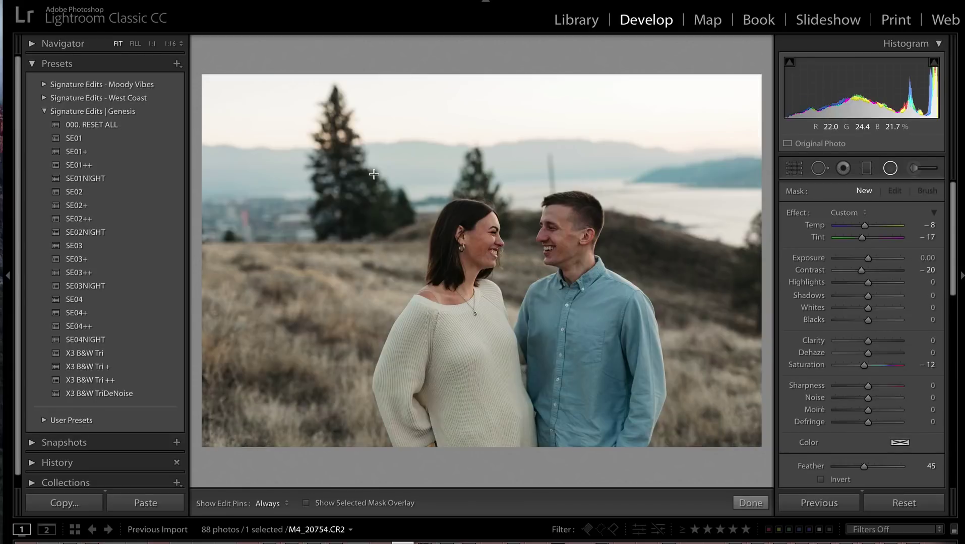
pyautogui.hotkey('ctrl', 'shift', 'v')
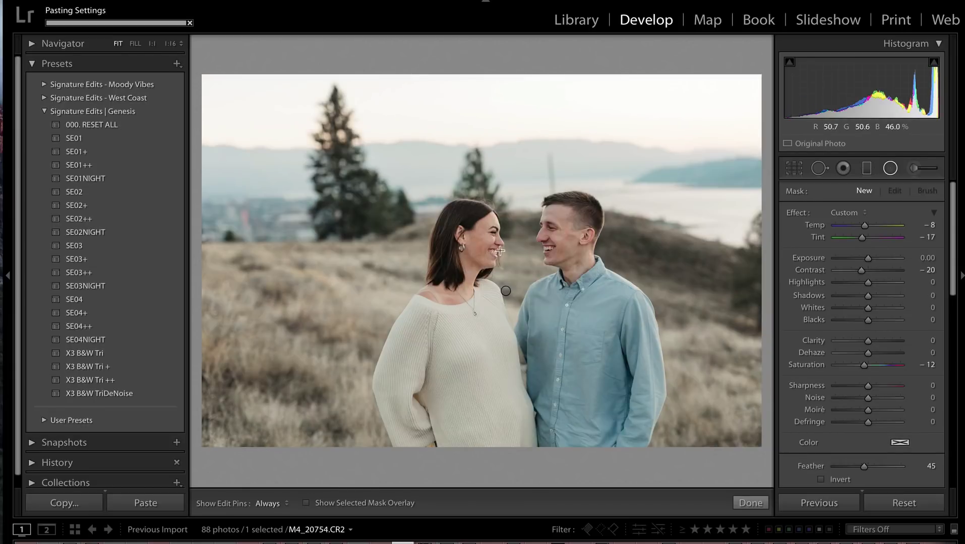
pyautogui.hotkey('shift', '-')
pyautogui.press('super+shift+c')
pyautogui.press('Return')
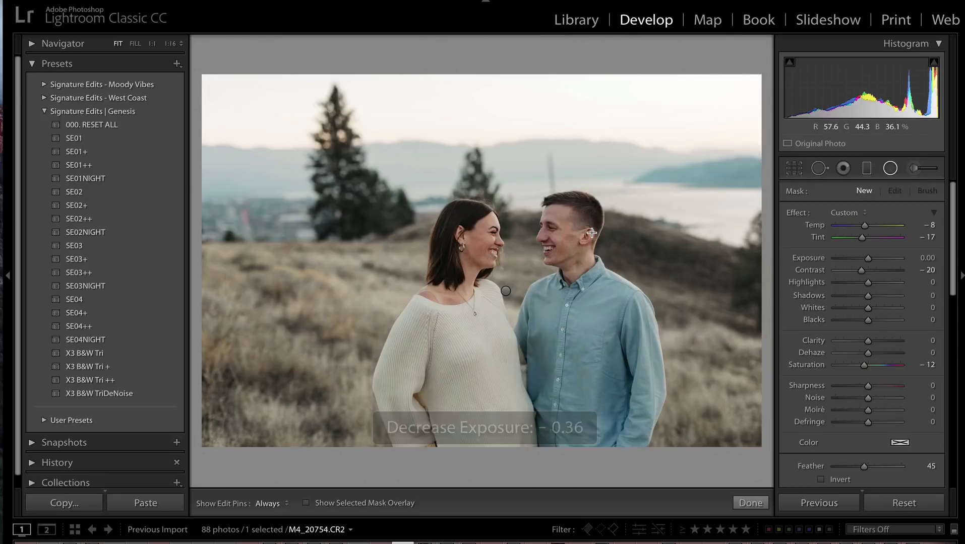
# - Paste the copied settings onto M4_20756 and move the radial filter up between the couple's legs
pyautogui.press('Right')
pyautogui.hotkey('ctrl', 'shift', 'v')
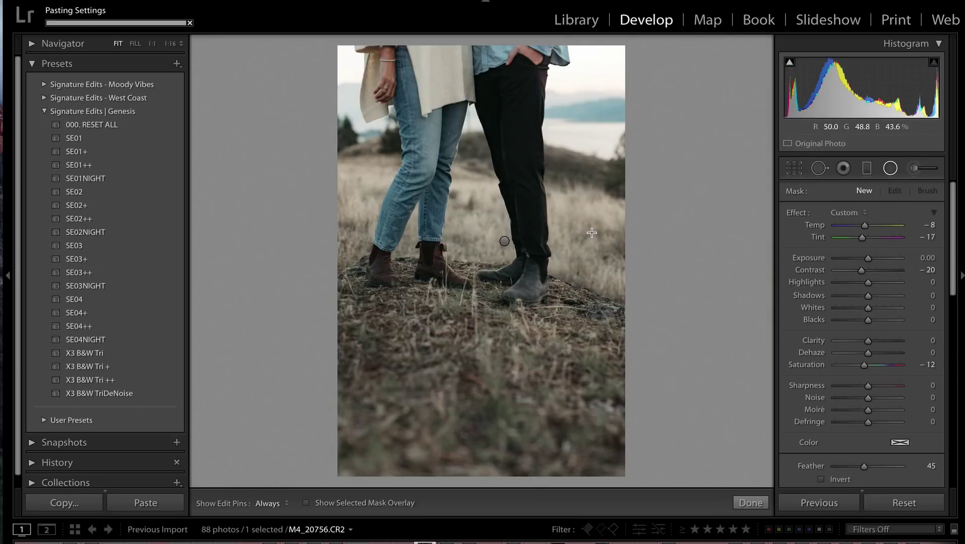
pyautogui.moveTo(504, 243); pyautogui.dragTo(481, 157)
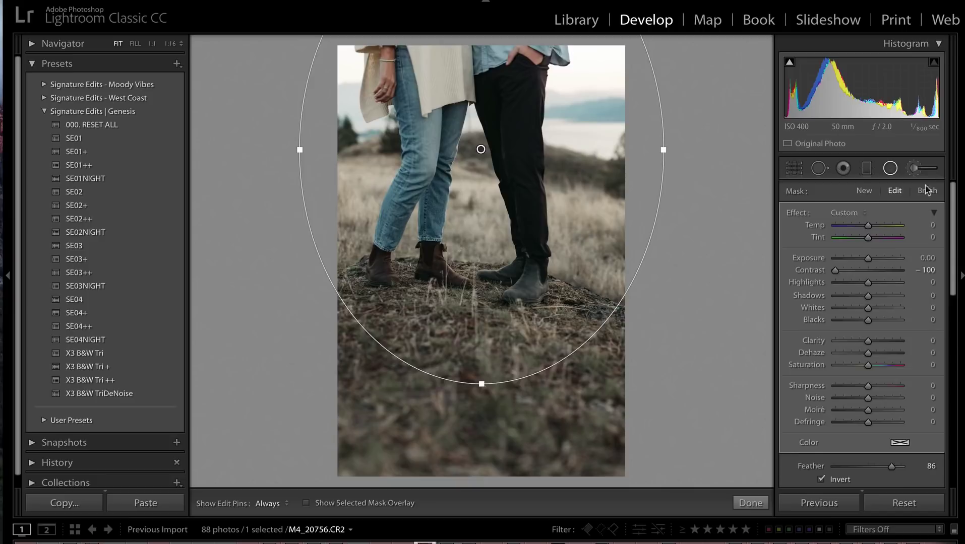
# - Paint the ground around the couple's boots in M4_20756 with the 11 Add Texture brush preset
pyautogui.click(864, 191)
pyautogui.click(855, 209)
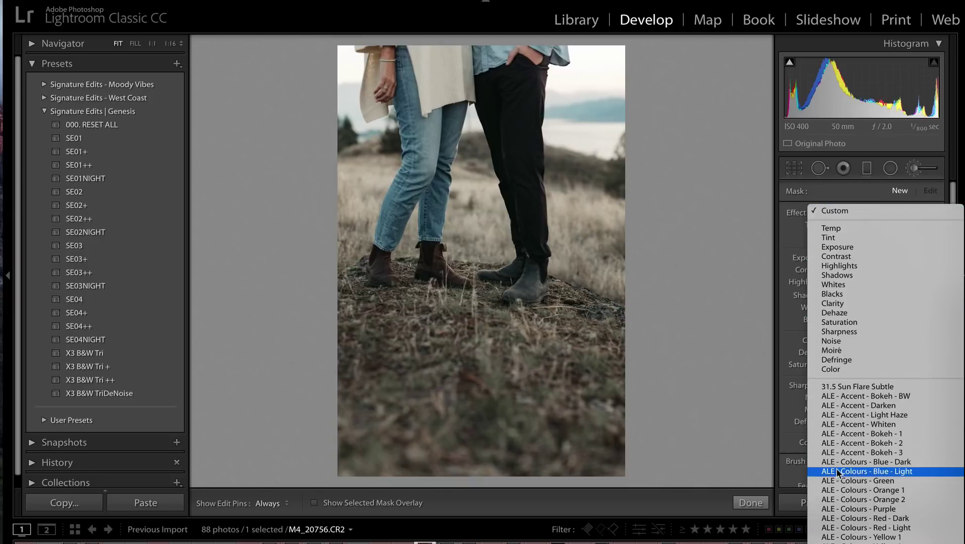
pyautogui.scroll(-10, 836, 473)
pyautogui.press('Escape')
pyautogui.scroll(8, 474, 303)
pyautogui.moveTo(616, 314); pyautogui.dragTo(305, 294)
pyautogui.press('h')
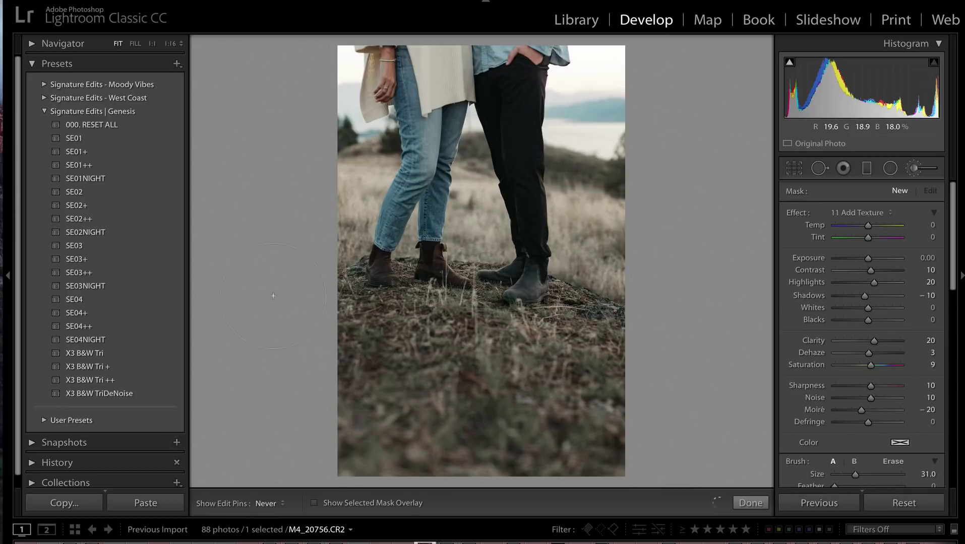
pyautogui.press('h')
pyautogui.click(866, 213)
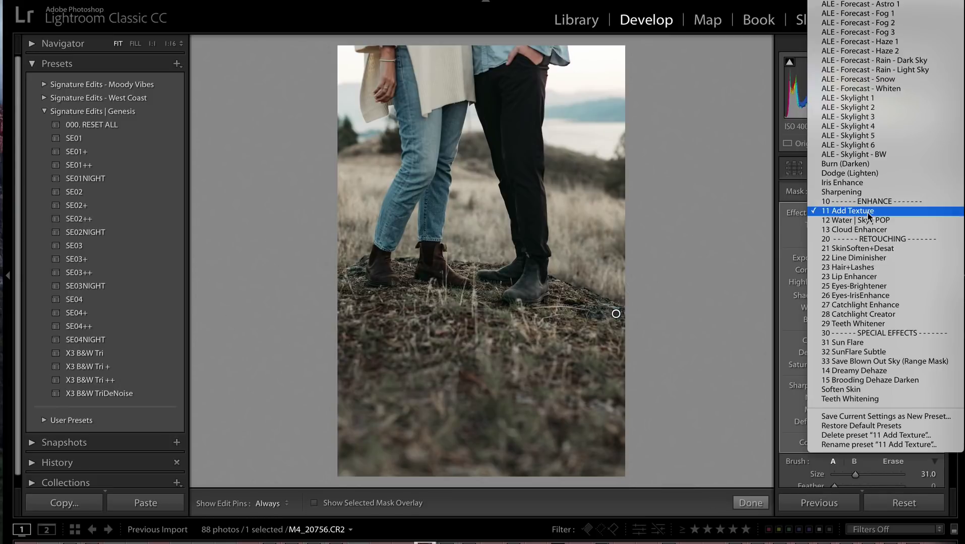
pyautogui.click(738, 317)
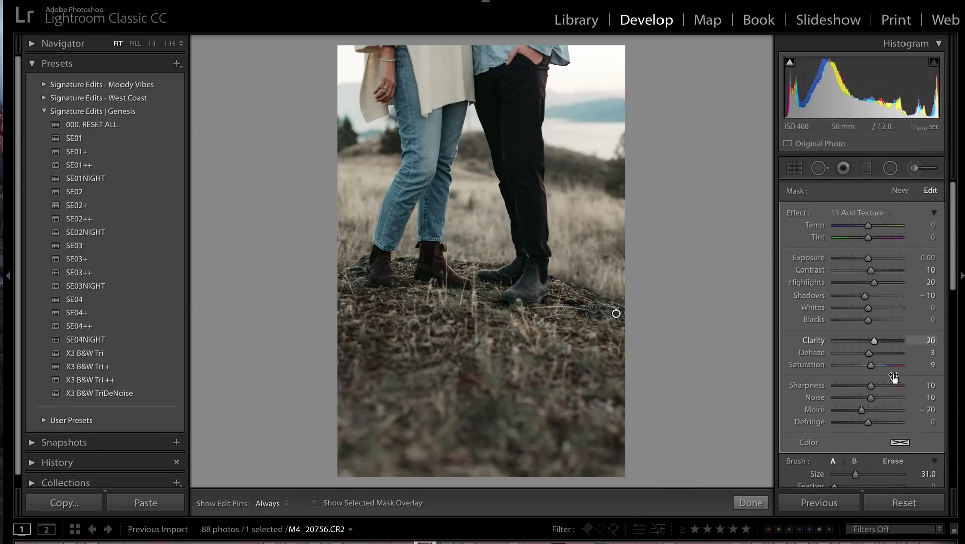
# - Set the overall exposure of M4_20756 to +0.07 and close the adjustment brush
pyautogui.press('-')
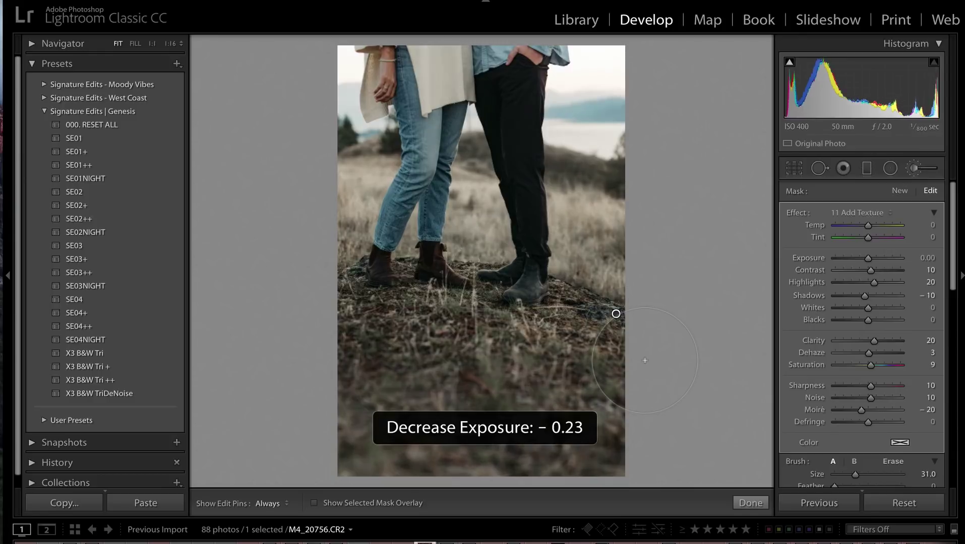
pyautogui.press('-')
pyautogui.press('=')
pyautogui.press('=')
pyautogui.press('=')
pyautogui.press('=')
pyautogui.press('k')
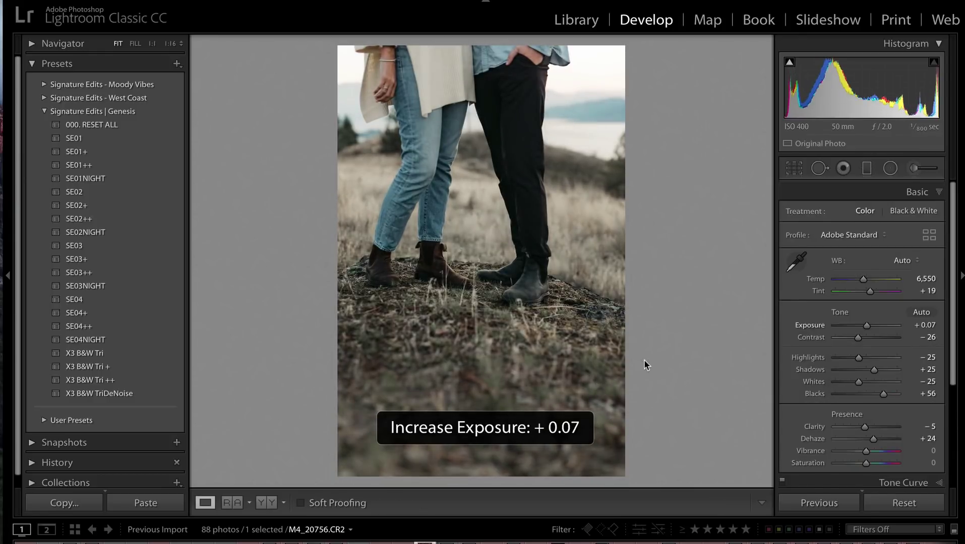
# - Advance to M4_14361 and try raising its exposure to +0.30
pyautogui.press('Right')
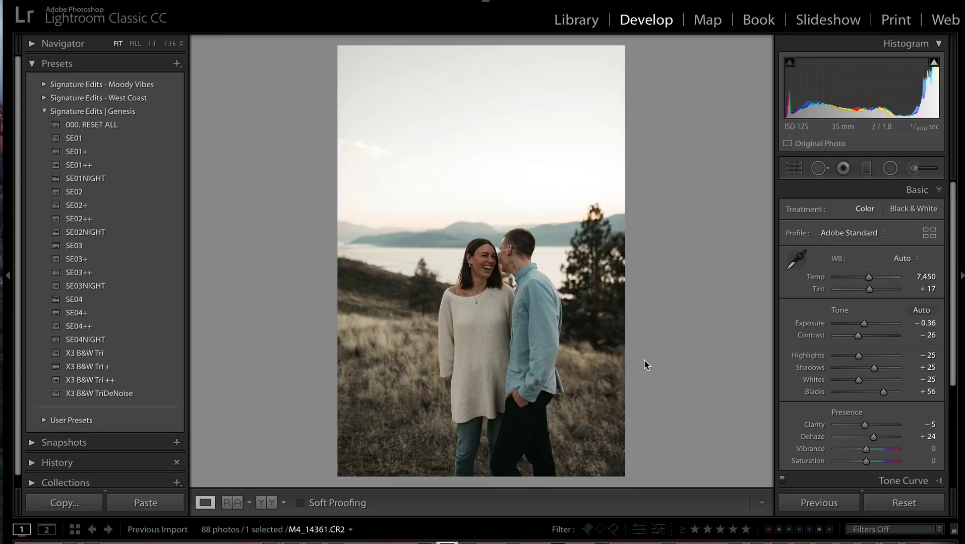
pyautogui.hotkey('shift', '=')
pyautogui.hotkey('shift', '=')
# - Paste the copied settings onto M4_14361 and move the radial filter down between the couple
pyautogui.hotkey('ctrl', 'shift', 'v')
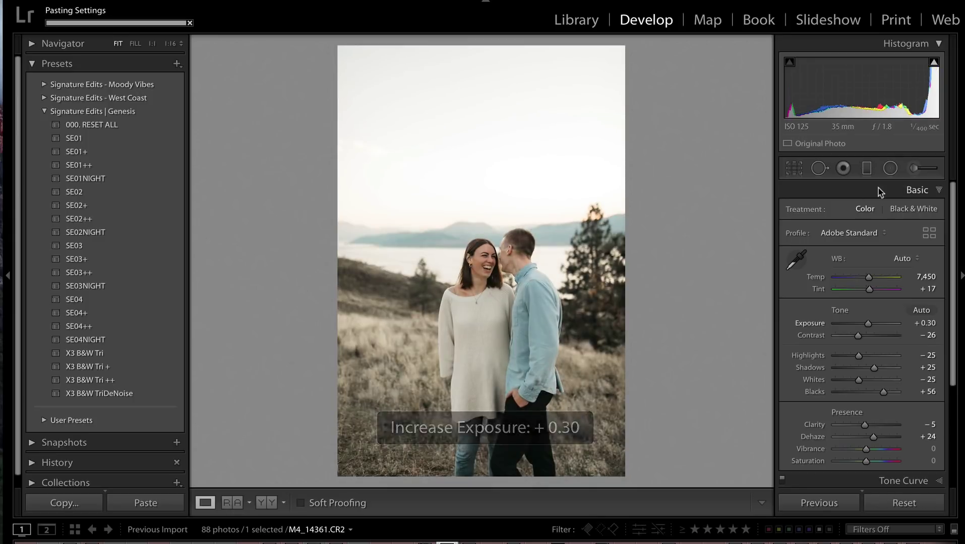
pyautogui.click(867, 171)
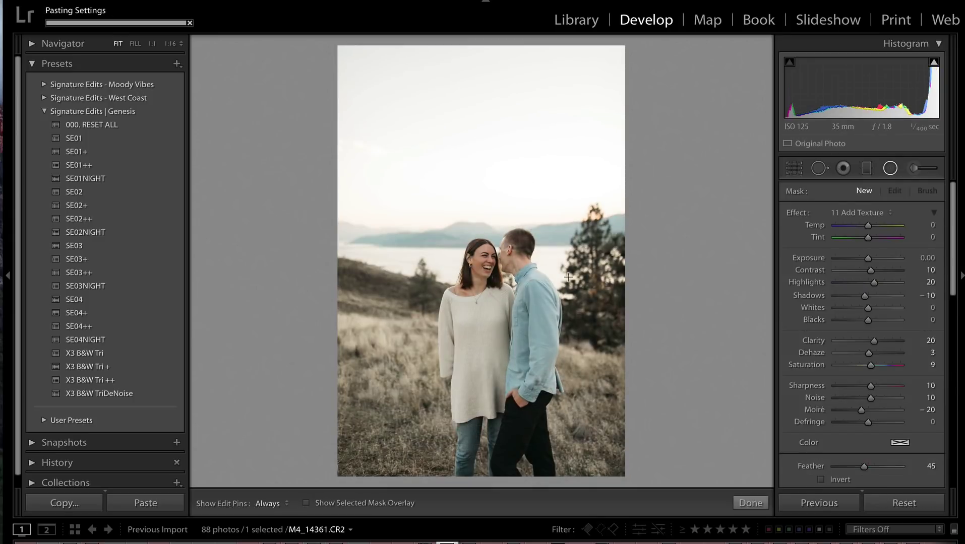
pyautogui.doubleClick(507, 242)
pyautogui.moveTo(507, 242); pyautogui.dragTo(504, 309)
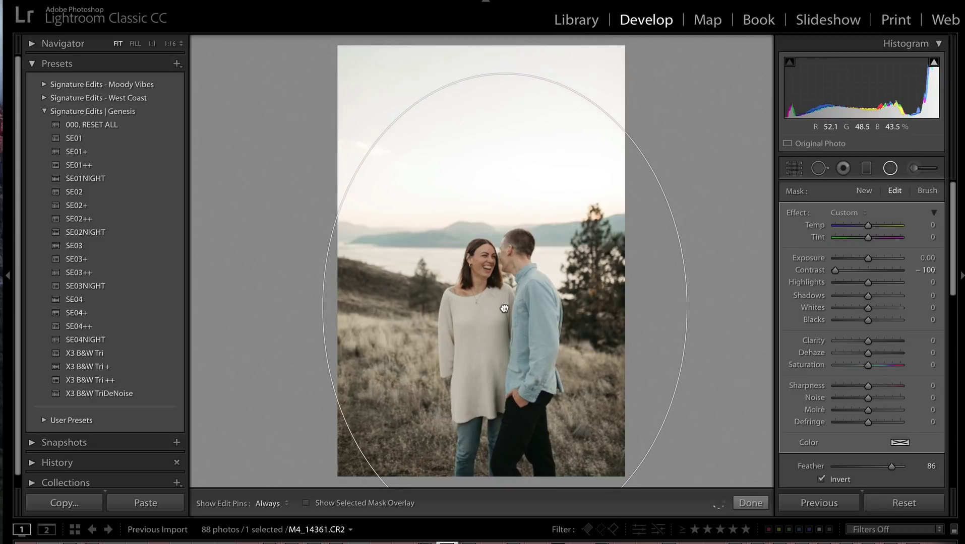
# - Set the exposure of M4_14361 to −0.39 and close the radial filter, keeping the edits
pyautogui.hotkey('shift', '-')
pyautogui.hotkey('shift', '-')
pyautogui.press('=')
pyautogui.press('=')
pyautogui.press('=')
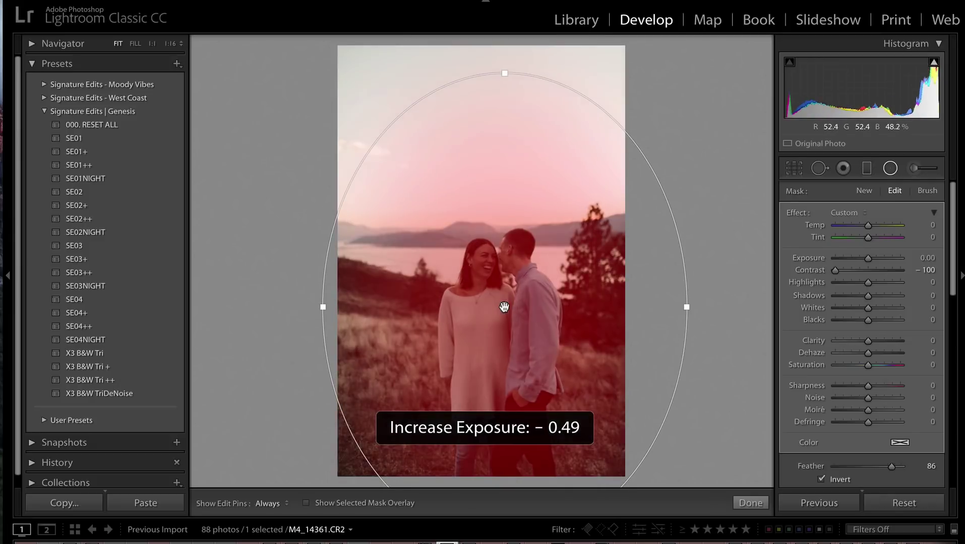
pyautogui.hotkey('shift', 'm')
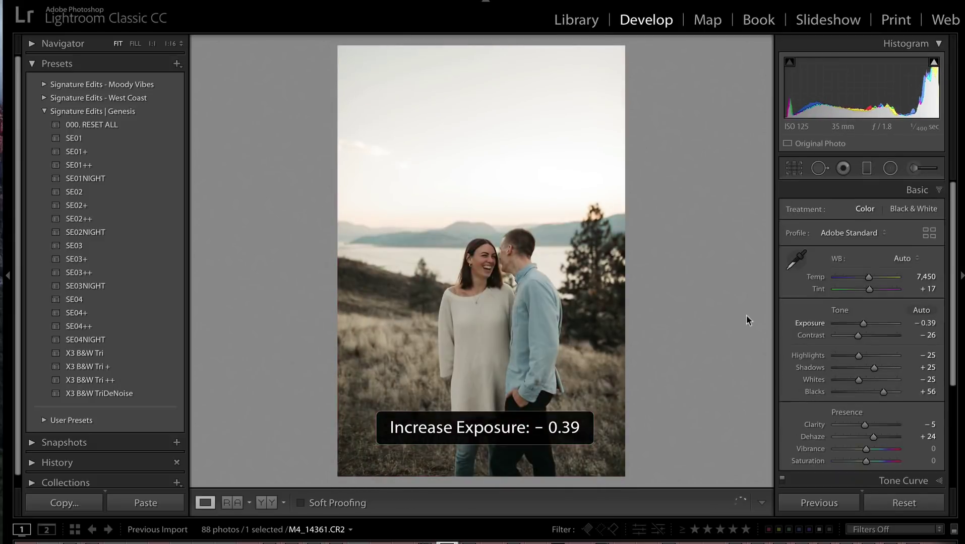
pyautogui.click(901, 503)
pyautogui.hotkey('ctrl', 'z')
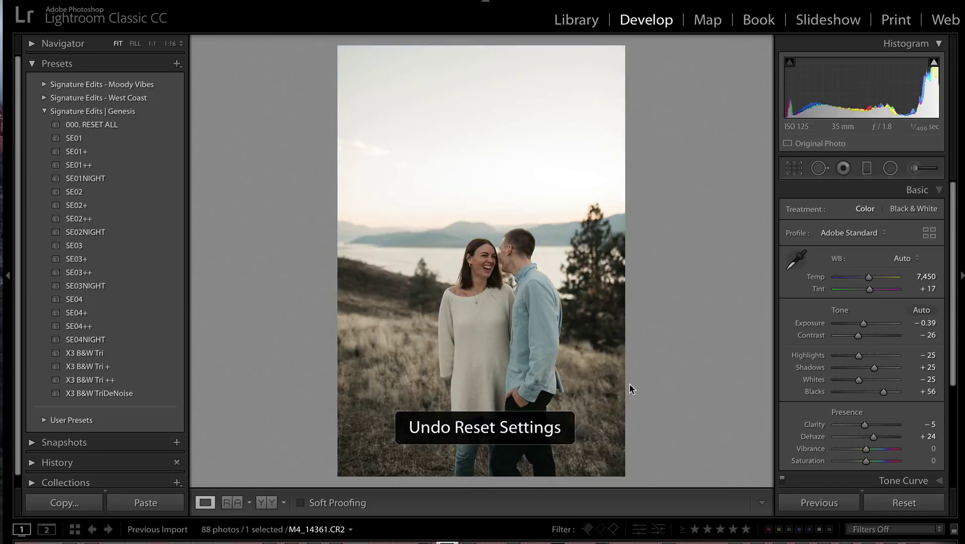
# - Copy the develop settings of M4_14361 and paste them onto M4_14362 and M4_14367
pyautogui.press('Right')
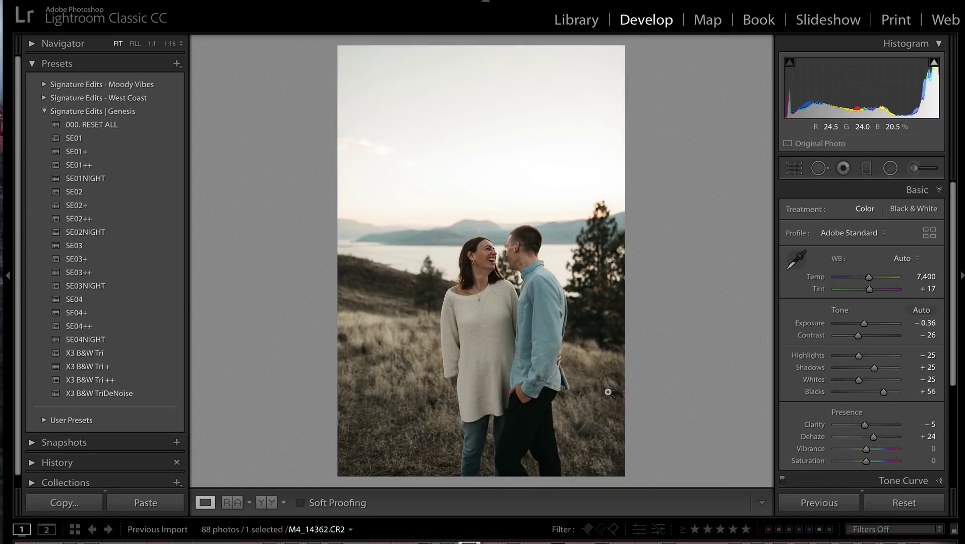
pyautogui.press('Left')
pyautogui.hotkey('ctrl', 'shift', 'c')
pyautogui.press('Return')
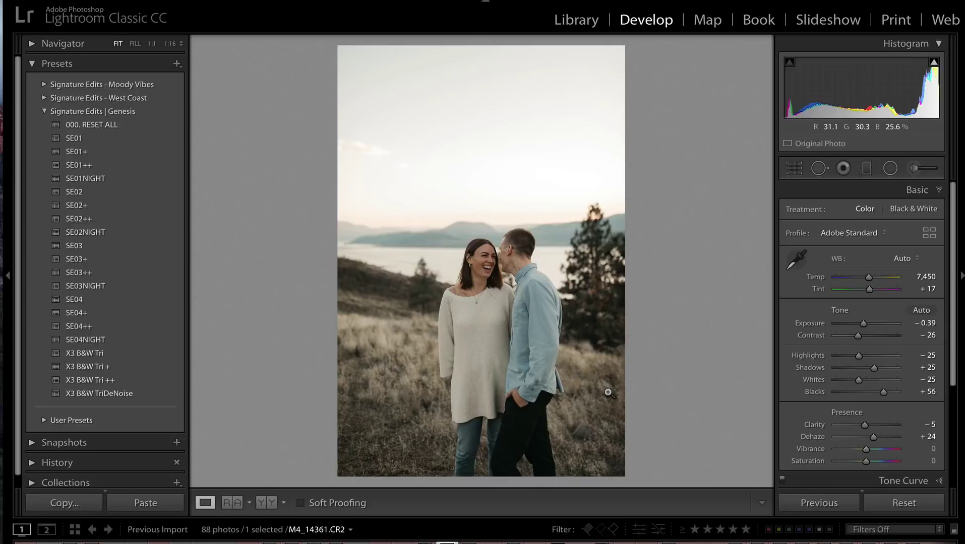
pyautogui.press('Right')
pyautogui.hotkey('ctrl', 'shift', 'v')
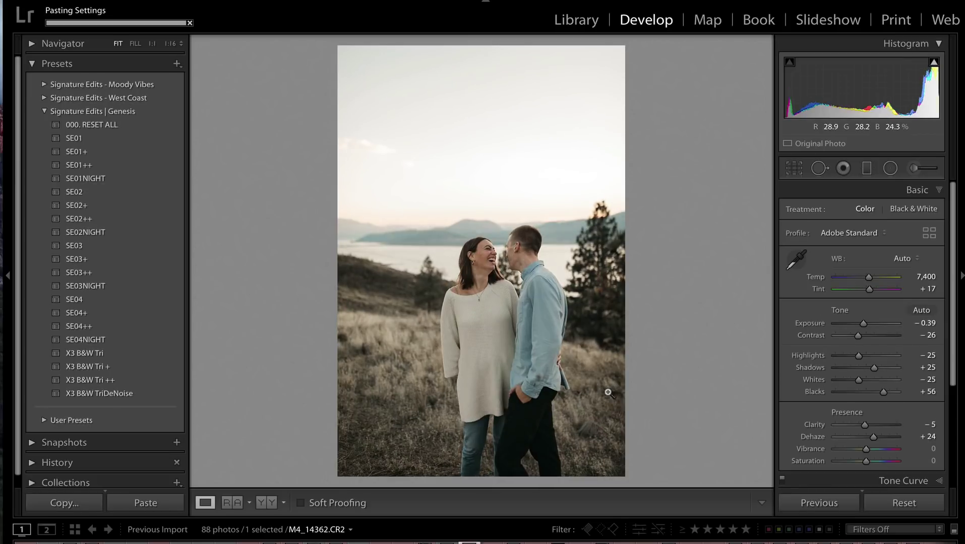
pyautogui.press('Right')
pyautogui.hotkey('ctrl', 'shift', 'v')
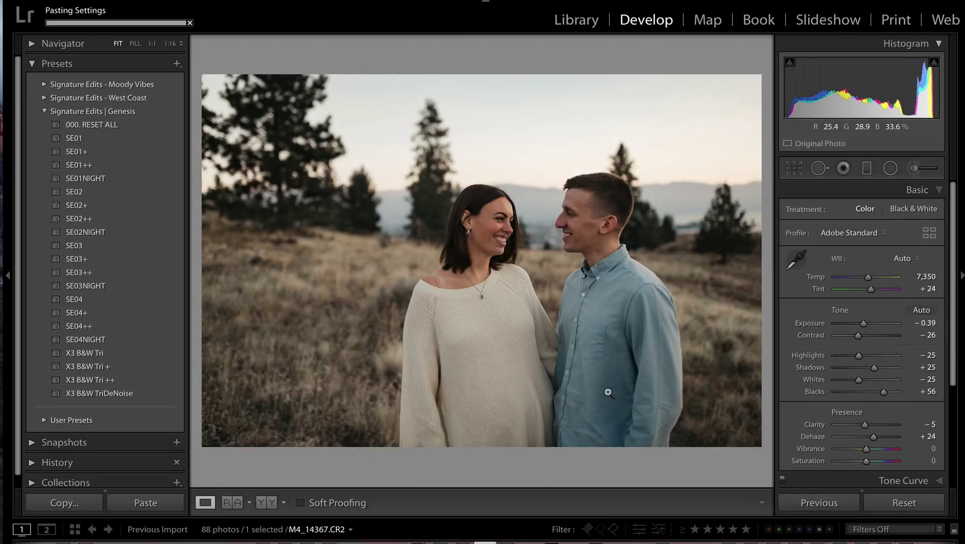
# - Move the radial filter on M4_14367 so it is centred between the couple, and close the filter
pyautogui.click(890, 168)
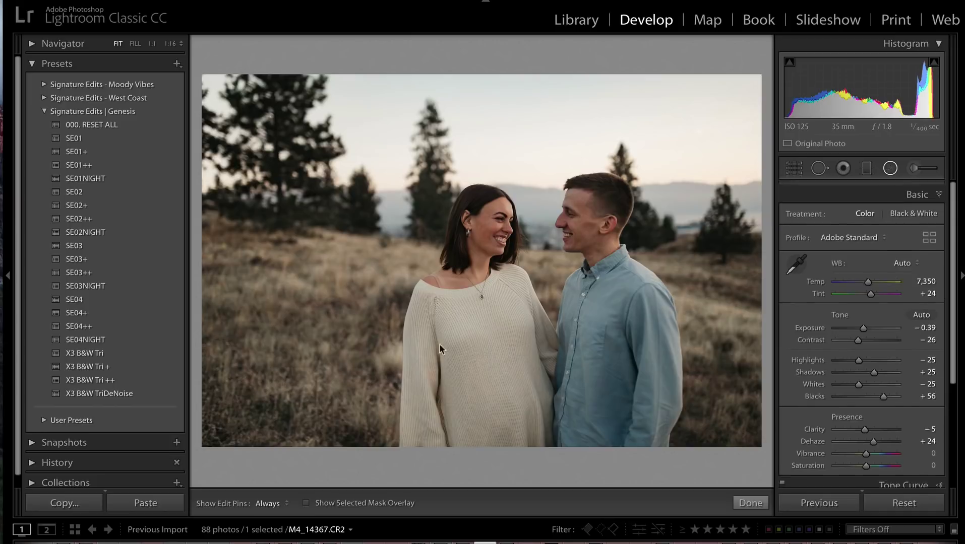
pyautogui.click(421, 292)
pyautogui.moveTo(421, 293); pyautogui.dragTo(551, 287)
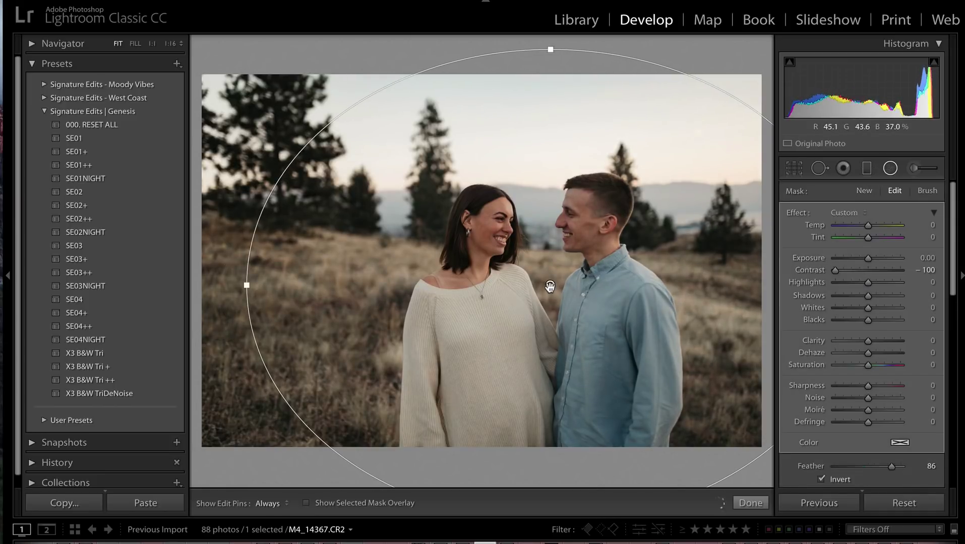
pyautogui.hotkey('shift', 'm')
# - Reset the adjustment brush effects and set the brush to tint −23, contrast −38 and saturation −9
pyautogui.click(914, 169)
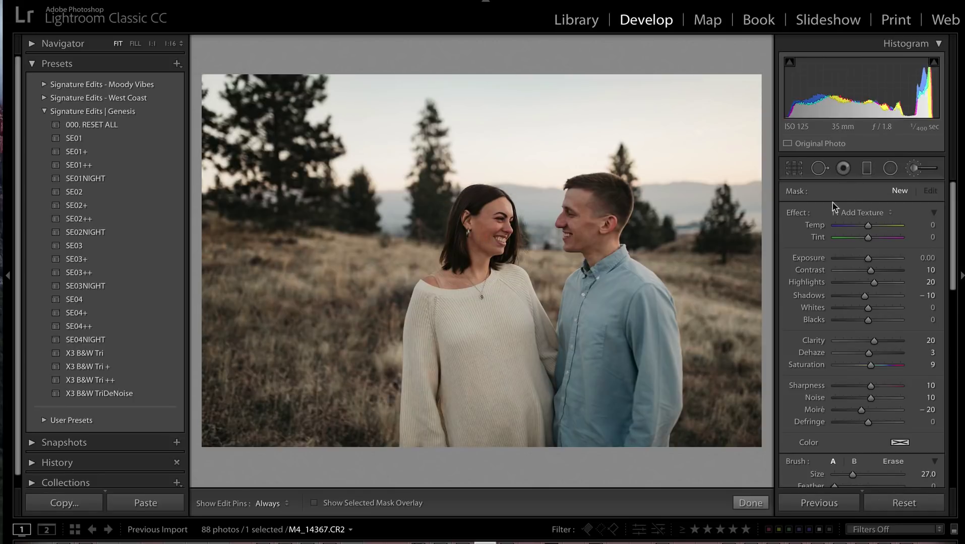
pyautogui.keyDown('alt'); pyautogui.click(793, 215); pyautogui.keyUp('alt')
pyautogui.moveTo(868, 366); pyautogui.dragTo(865, 365)
pyautogui.moveTo(868, 238); pyautogui.dragTo(860, 241)
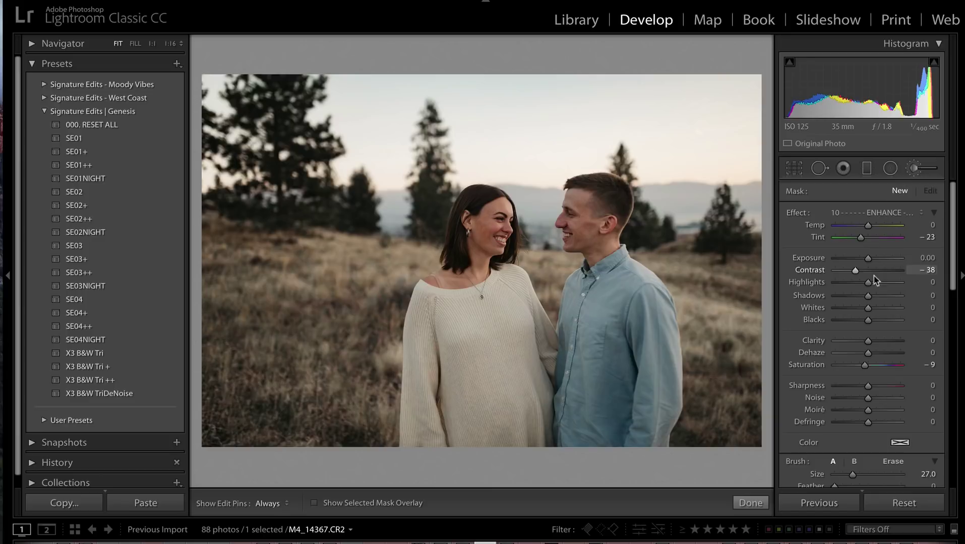
# - Reduce the brush size to 17 and paint over the woman's face, raising the photo's overall exposure to −0.29
pyautogui.press('h')
pyautogui.scroll(-5, 469, 284)
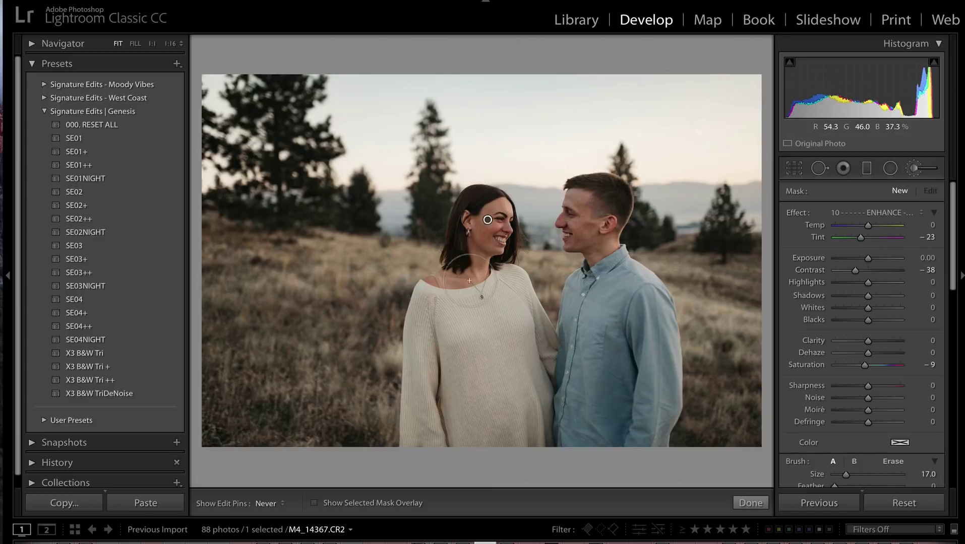
pyautogui.moveTo(487, 220); pyautogui.dragTo(504, 221)
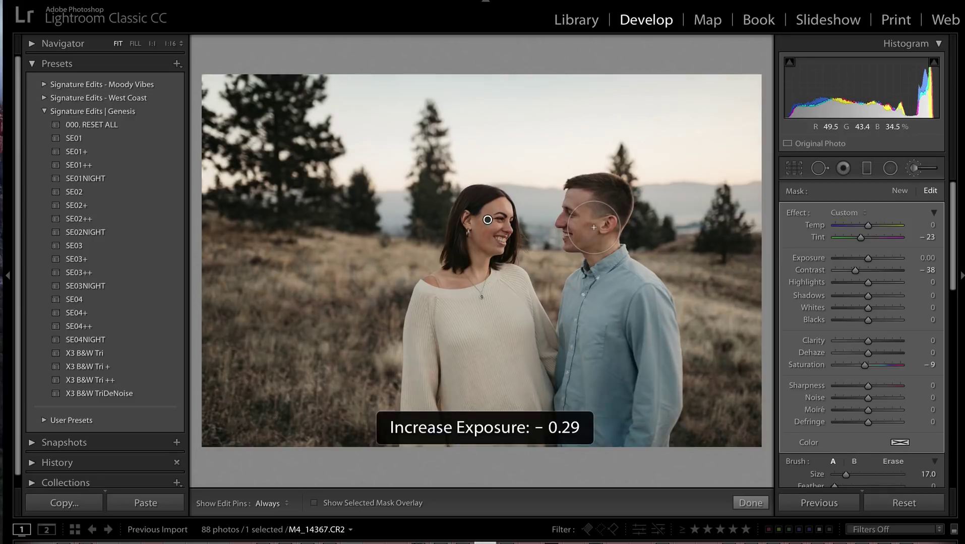
# - Paste the copied settings onto M4_20760 and set its exposure to −1.05 and temperature to 7,050
pyautogui.press('Right')
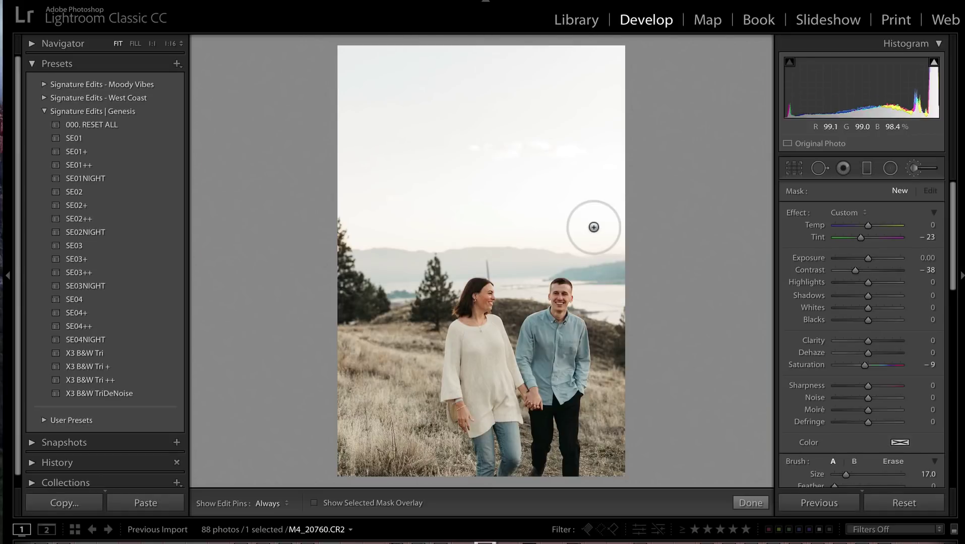
pyautogui.hotkey('ctrl', 'shift', 'v')
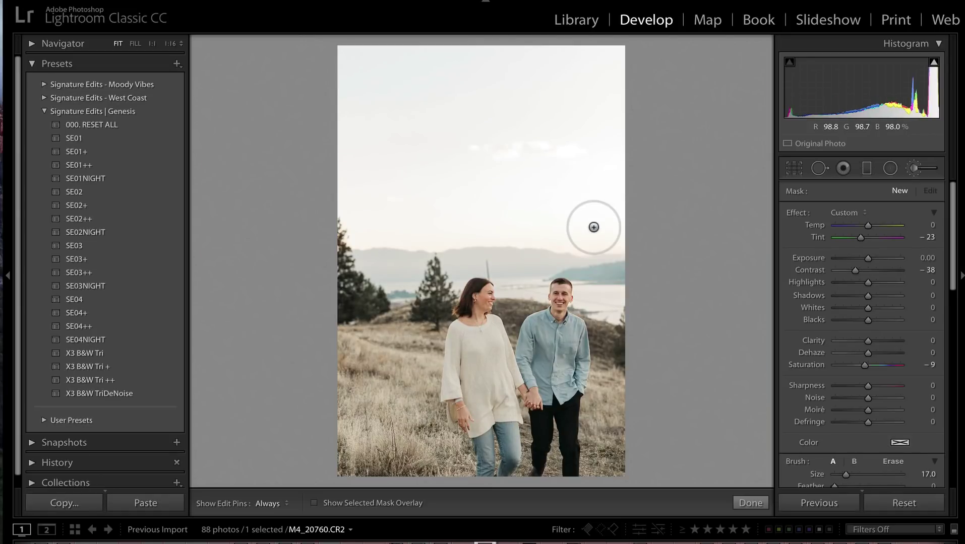
pyautogui.press('-')
pyautogui.press('=')
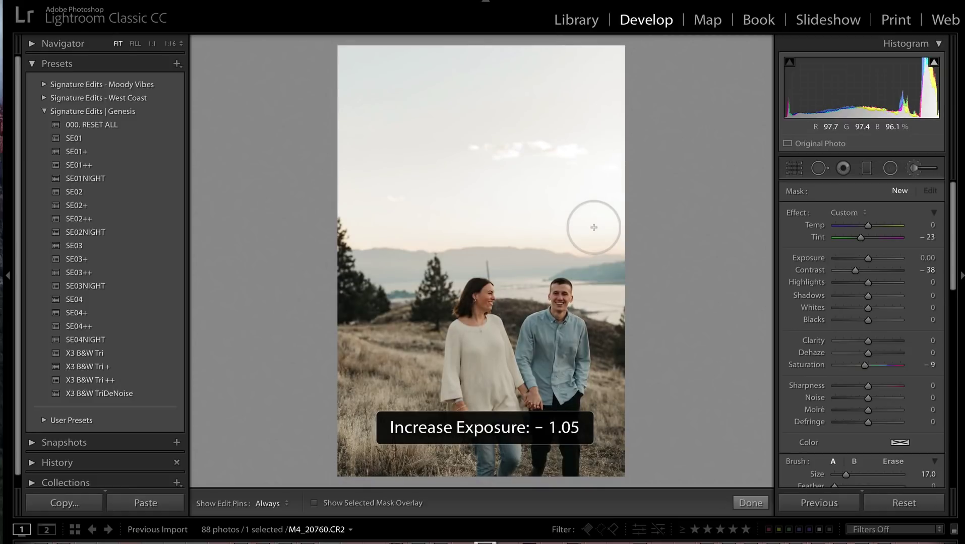
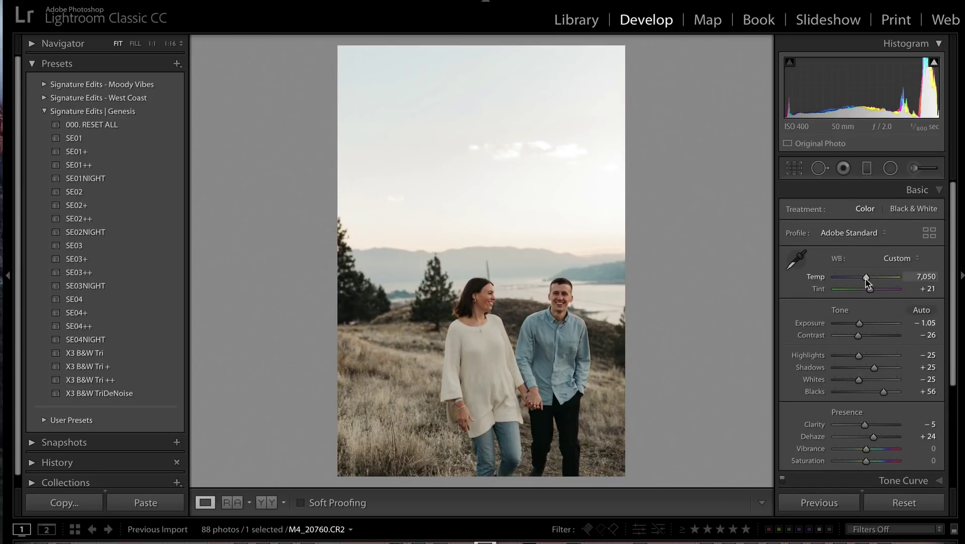
# - Advance to M4_14379 and paste the copied settings onto it
pyautogui.press('Right')
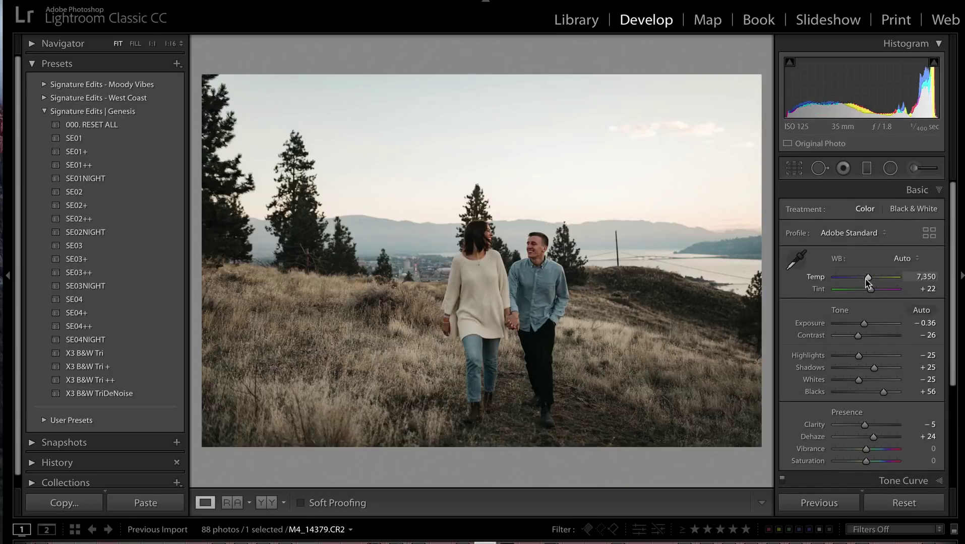
pyautogui.hotkey('ctrl', 'shift', 'v')
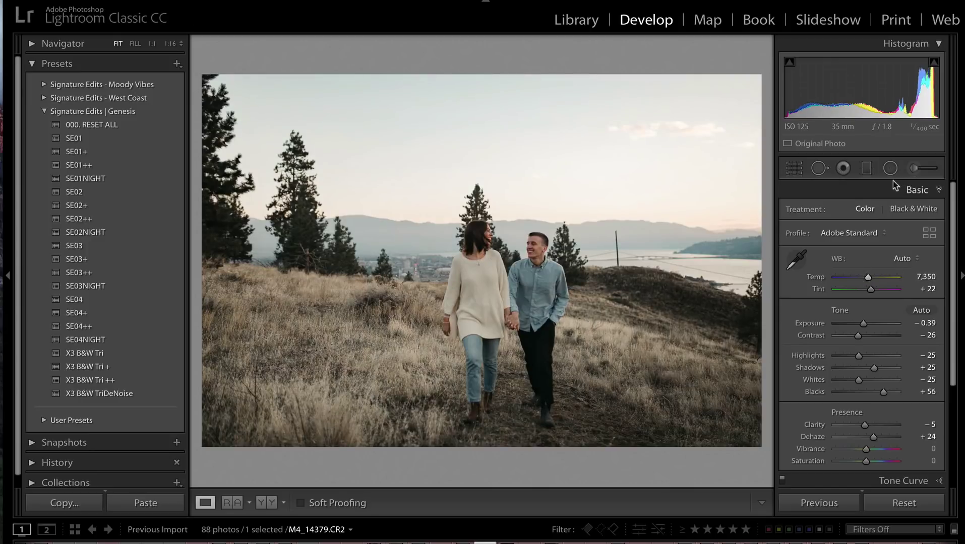
# - Add a large inverted radial filter centred on the couple with contrast −100 and feather 86, and copy the photo's develop settings
pyautogui.hotkey('shift', 'm')
pyautogui.moveTo(419, 291); pyautogui.dragTo(513, 290)
pyautogui.press('super+shift+c')
pyautogui.press('Return')
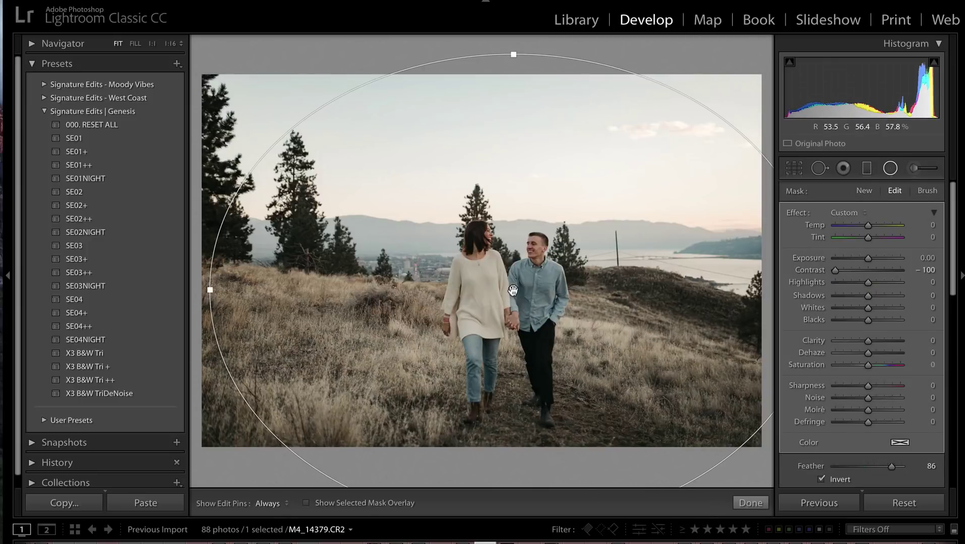
# - Raise the exposure of photo M4_20765 and move on to photo M4_20772
pyautogui.press('Right')
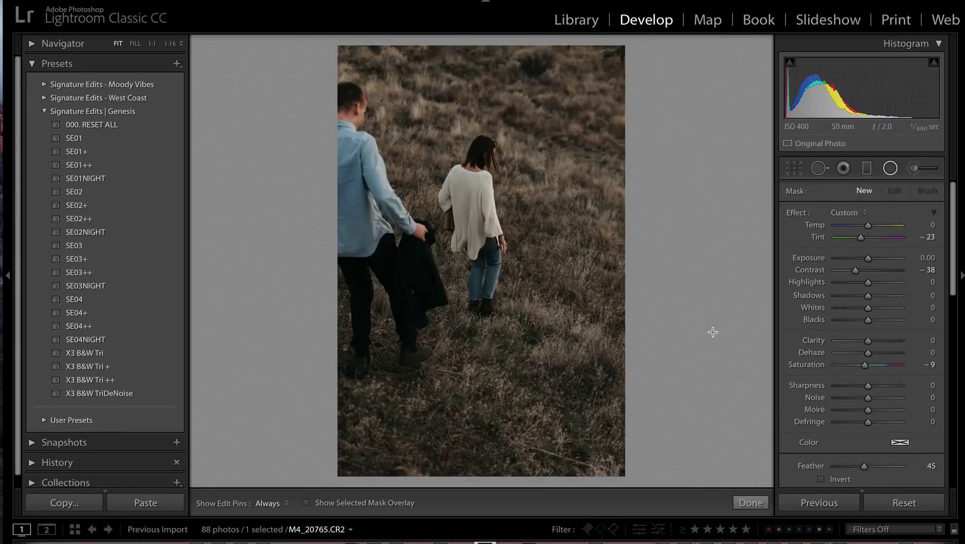
pyautogui.hotkey('shift', '=')
pyautogui.press('Right')
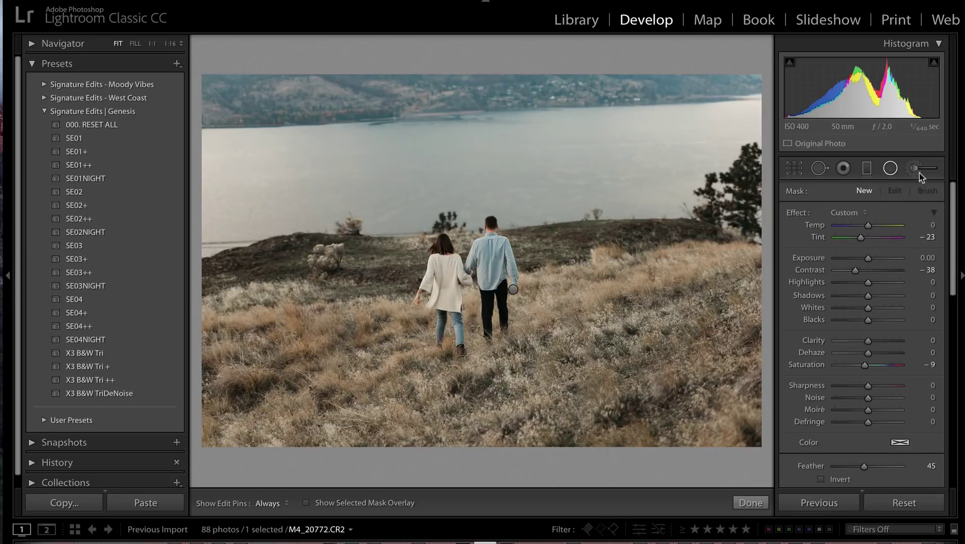
# - Paint the 11 Add Texture effect over the grassy hillside in M4_20772 with an adjustment brush of size 35
pyautogui.click(846, 213)
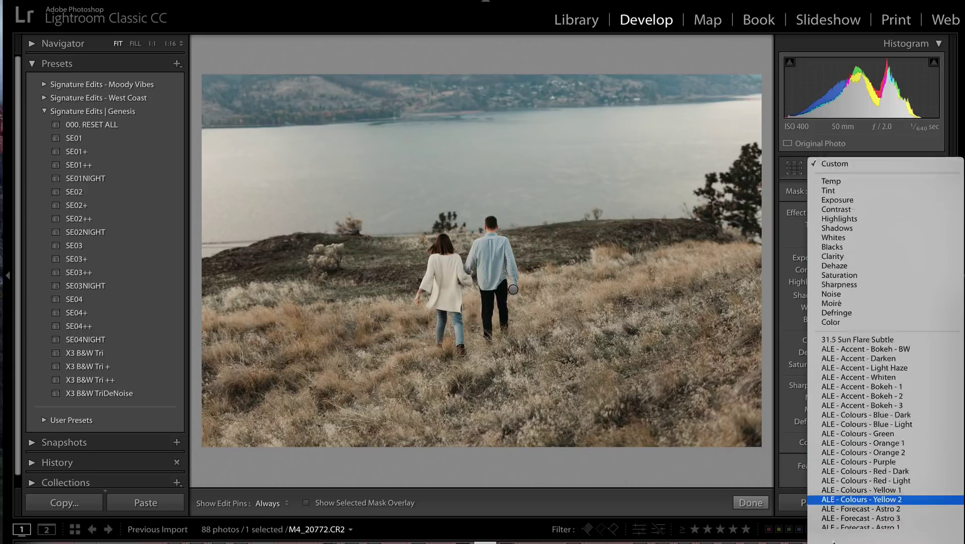
pyautogui.click(852, 362)
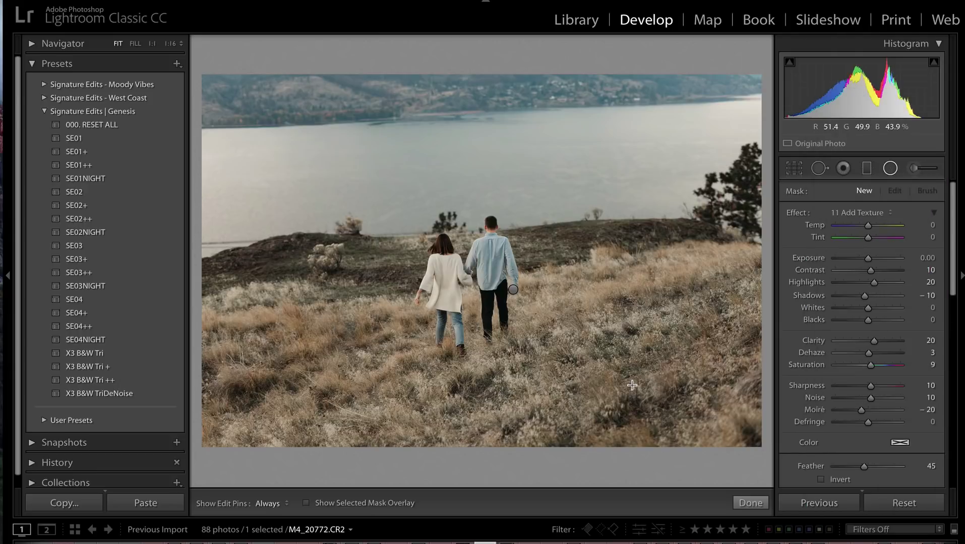
pyautogui.click(915, 169)
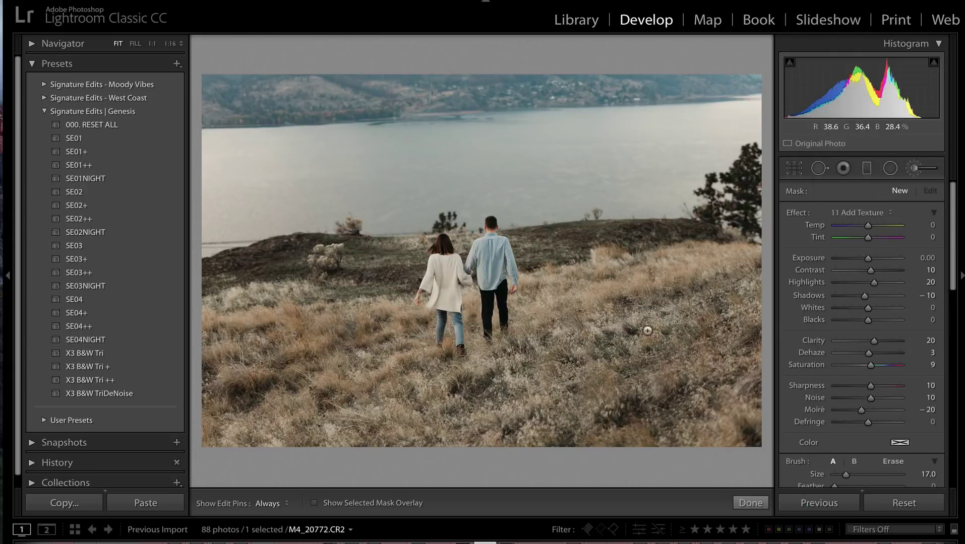
pyautogui.scroll(5, 609, 381)
pyautogui.press('h')
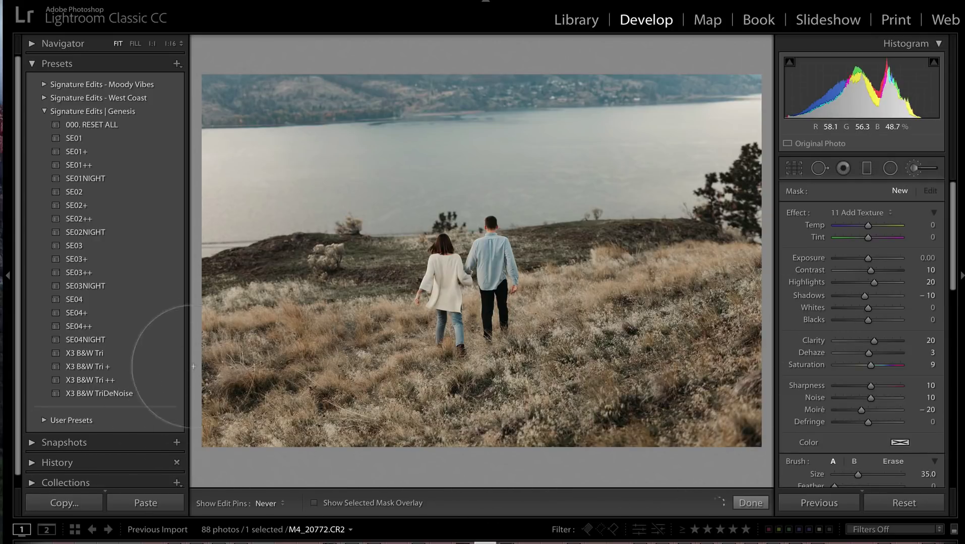
pyautogui.press('k')
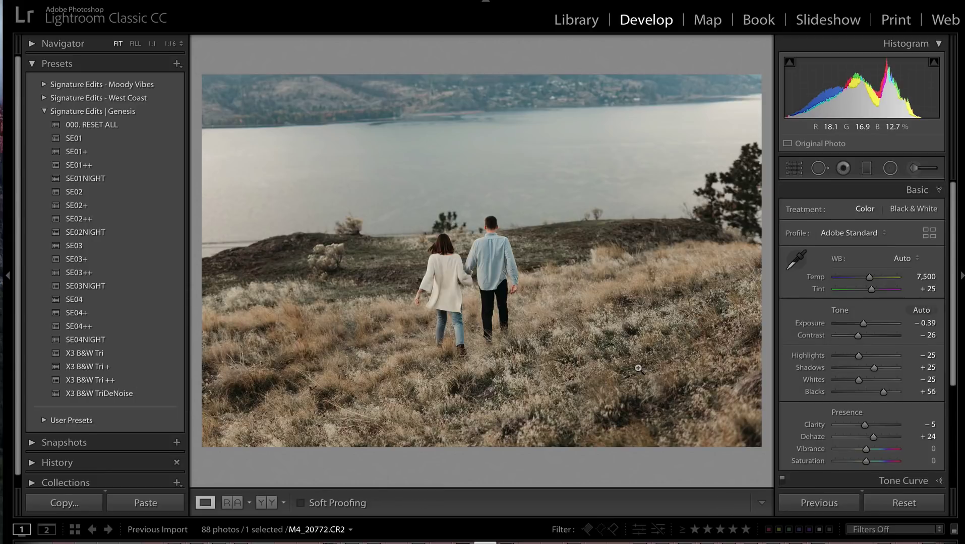
pyautogui.press('k')
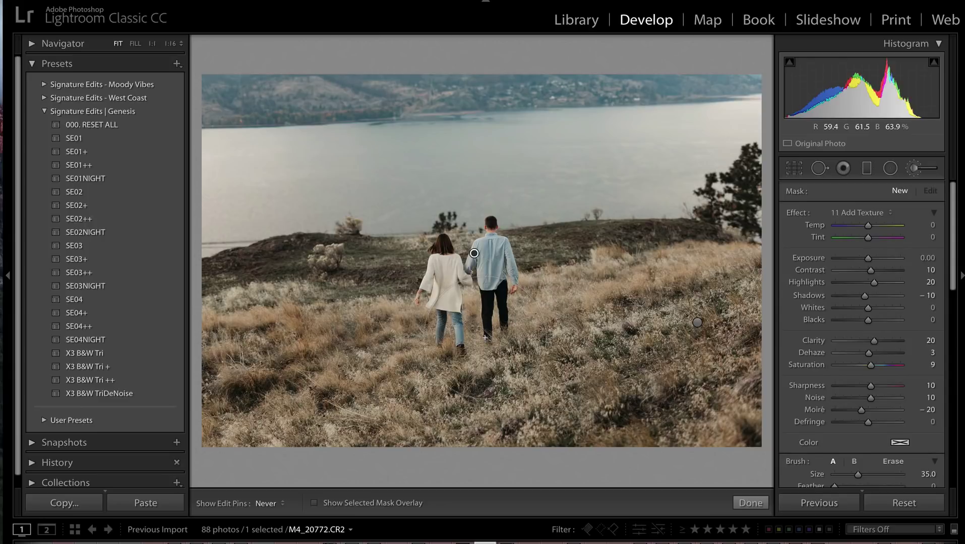
pyautogui.press('k')
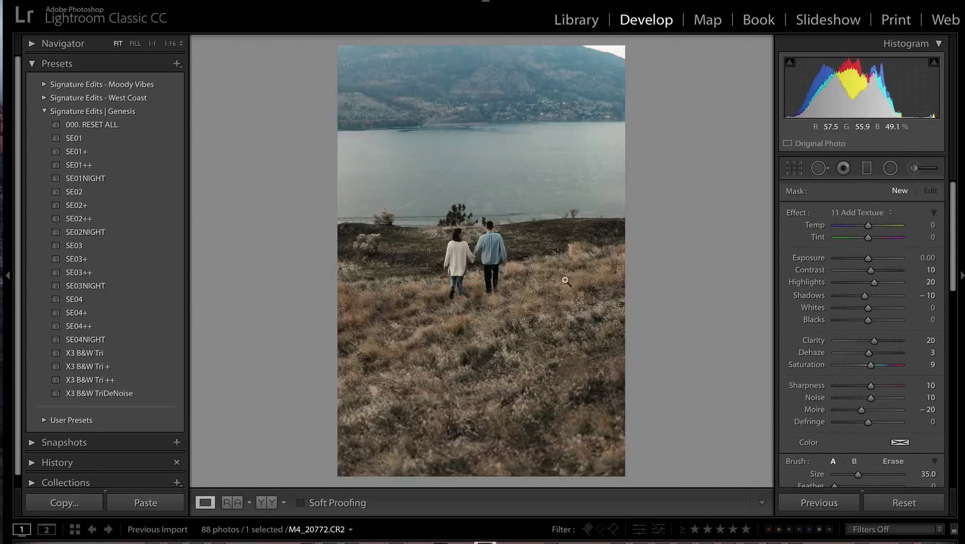
# - Paste the copied develop settings onto the vertical lake photo M4_20774
pyautogui.press('k')
pyautogui.hotkey('ctrl', 'shift', 'v')
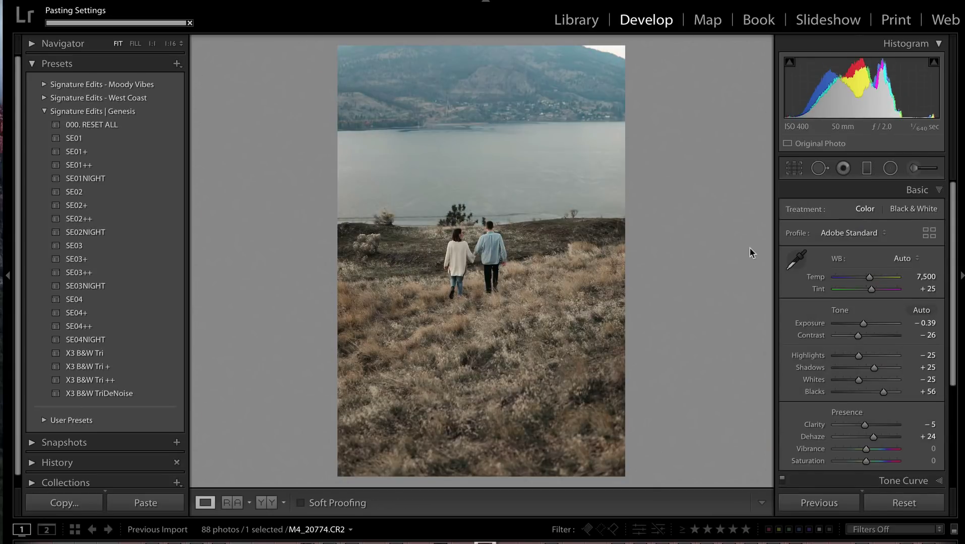
pyautogui.hotkey('shift', '-')
pyautogui.hotkey('shift', '-')
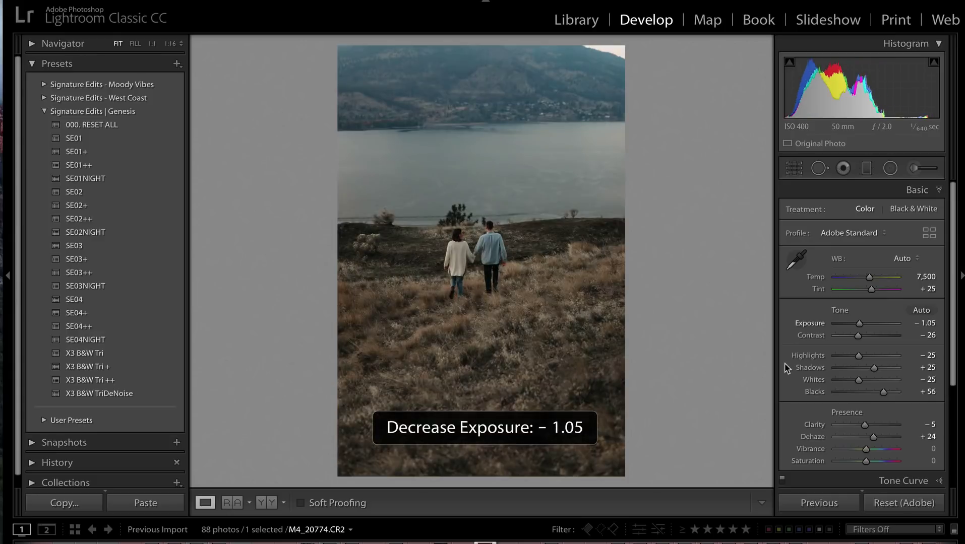
pyautogui.hotkey('shift', '+')
pyautogui.hotkey('shift', '+')
# - Paint the 11 Add Texture effect over the grass in M4_20774 with an adjustment brush of size 49
pyautogui.click(919, 168)
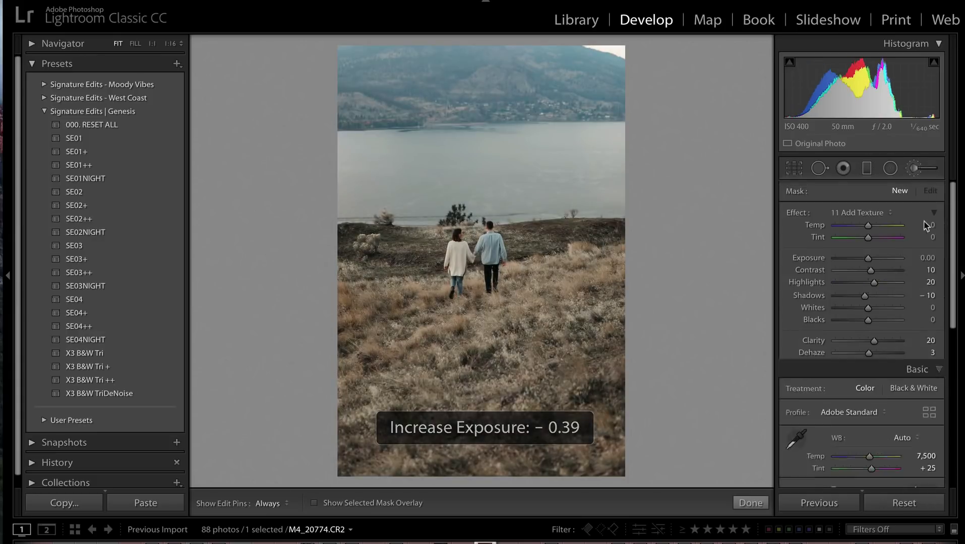
pyautogui.scroll(-5, 887, 374)
pyautogui.scroll(3, 556, 398)
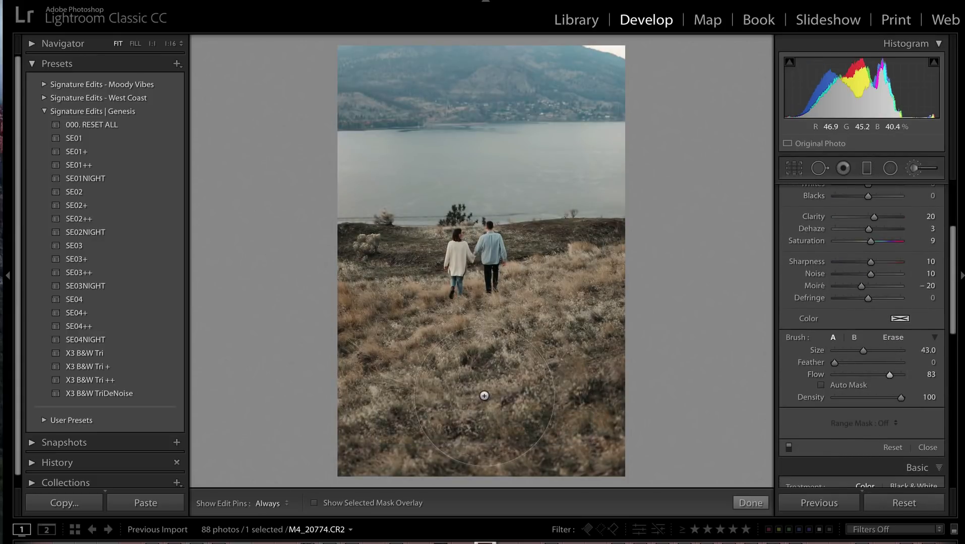
pyautogui.press('h')
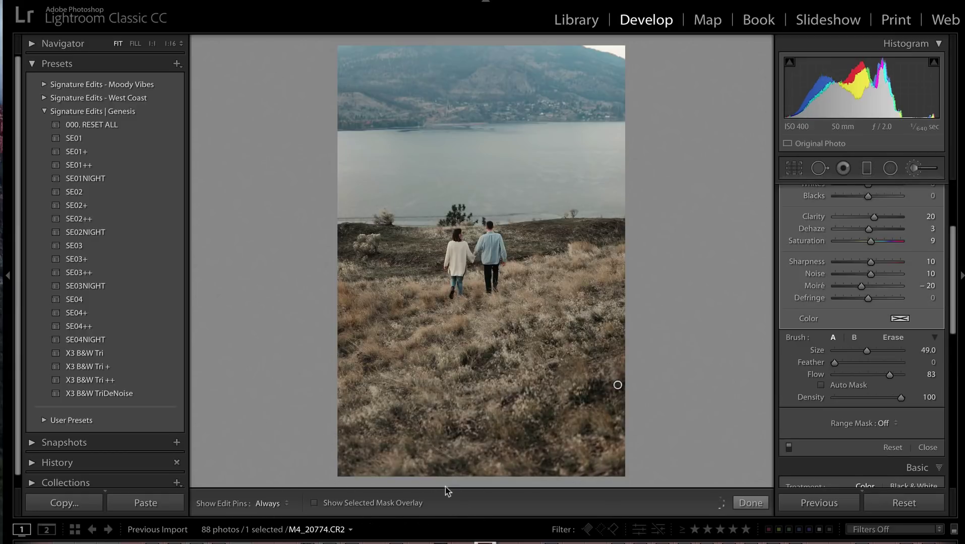
pyautogui.press('k')
# - Open the dark hillside photo M4_14387 and set its exposure to +0.86
pyautogui.press('Left')
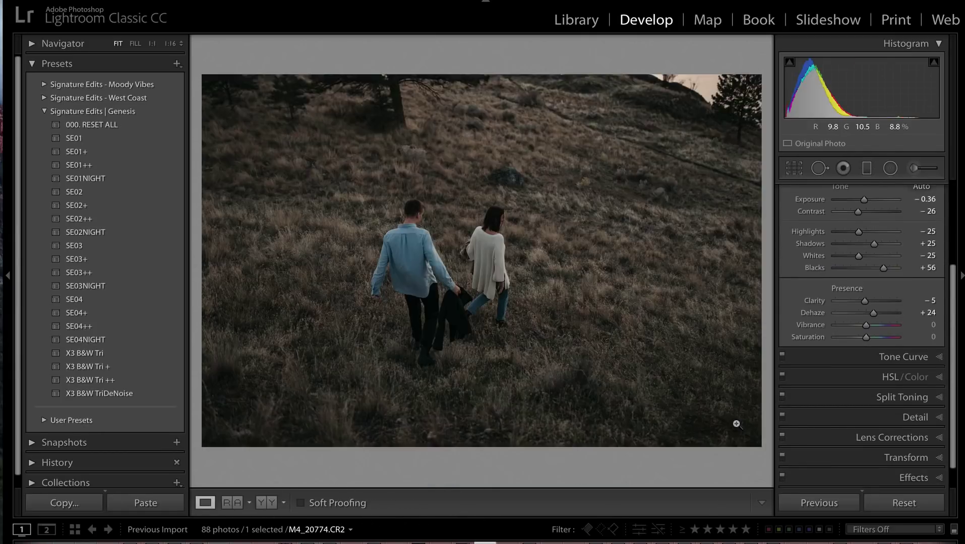
pyautogui.hotkey('shift', '=')
pyautogui.hotkey('shift', '=')
pyautogui.hotkey('shift', '=')
pyautogui.hotkey('shift', '=')
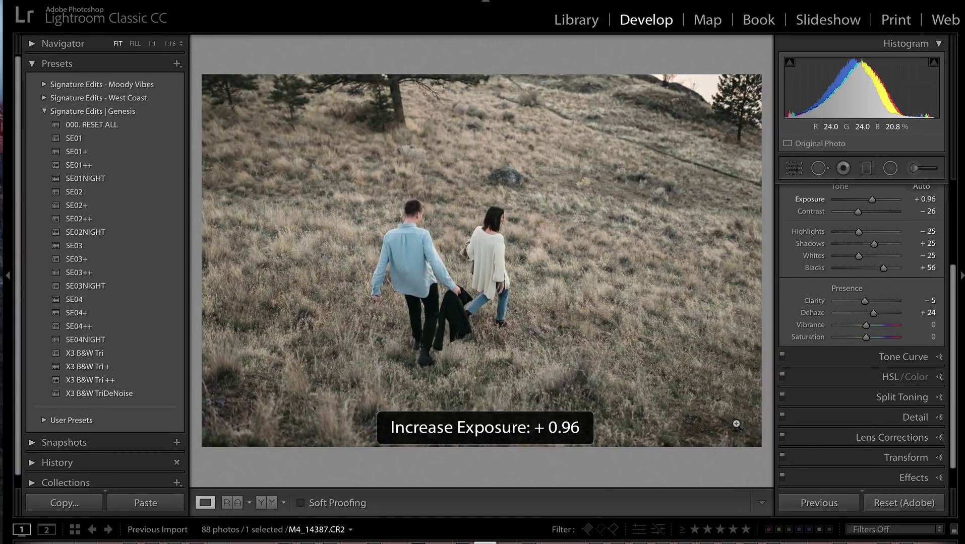
pyautogui.press('-')
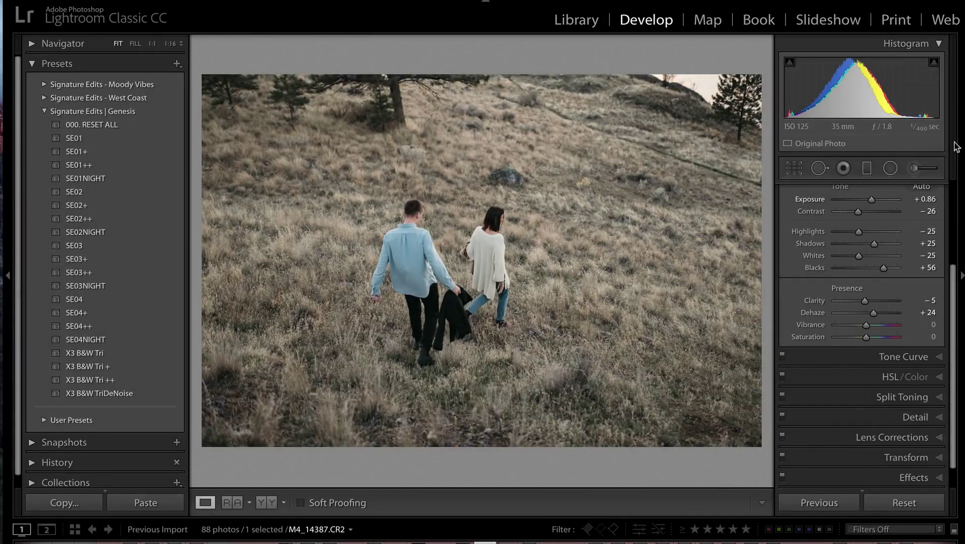
# - Brush the 11 Add Texture effect over the hillside grass in M4_14387 at brush size 49
pyautogui.click(913, 168)
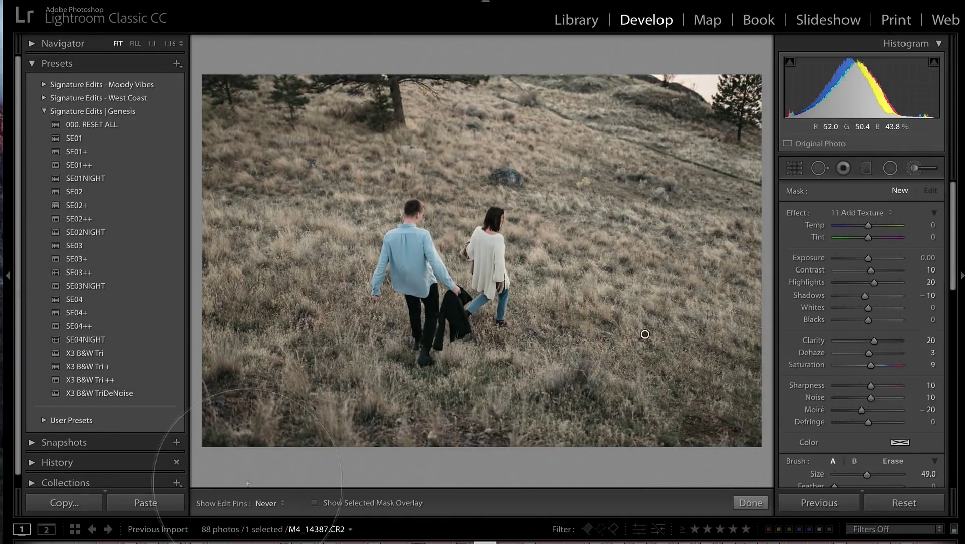
pyautogui.click(590, 455)
# - Open M4_20777, try a radial filter on the couple and lower the photo's exposure to −0.82
pyautogui.press('Left')
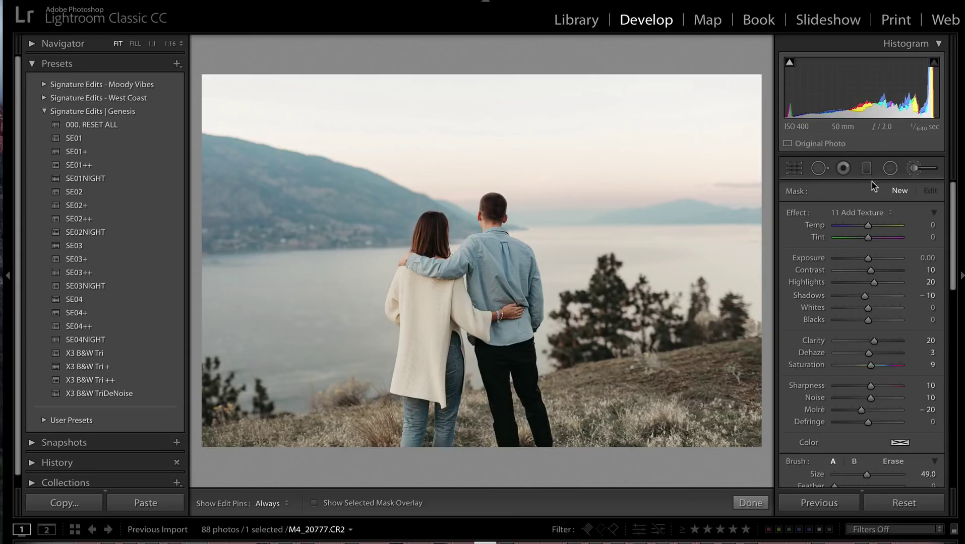
pyautogui.click(890, 169)
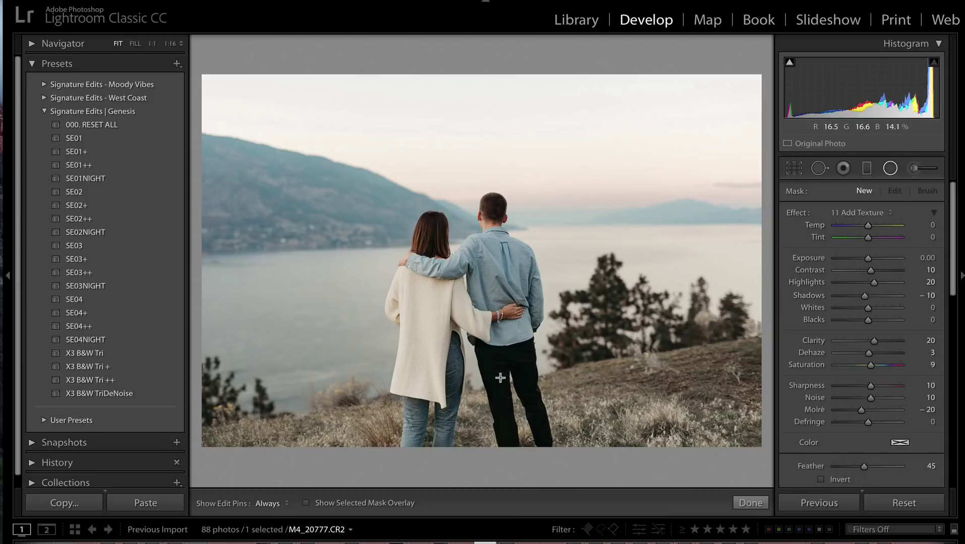
pyautogui.click(512, 293)
pyautogui.hotkey('shift', 'm')
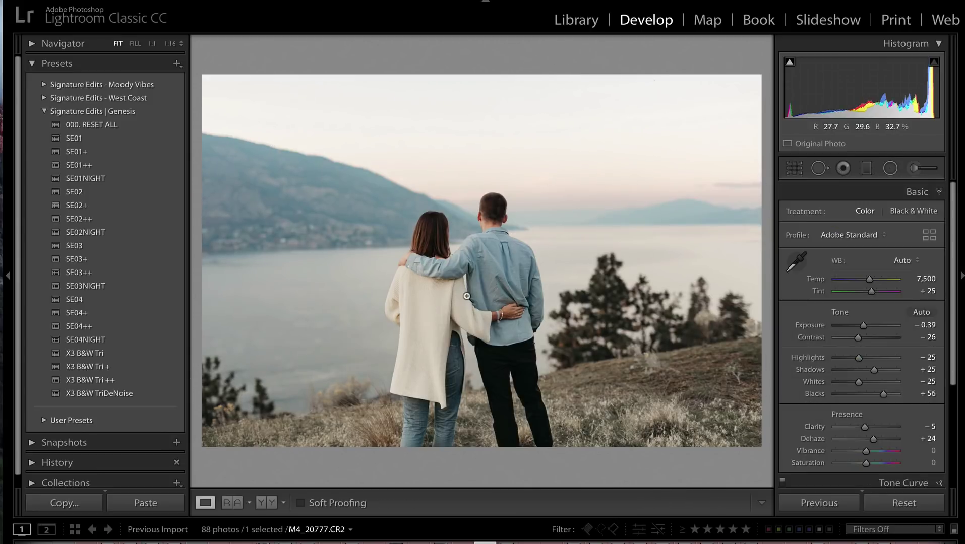
pyautogui.press('-')
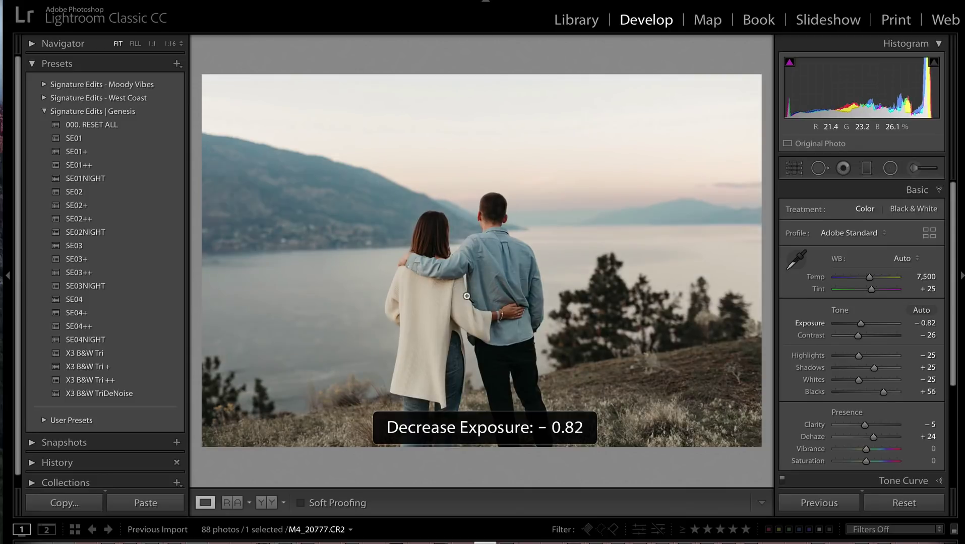
# - Paste the copied develop settings onto the hugging couple photo M4_20780 and set its exposure to −0.72
pyautogui.press('Right')
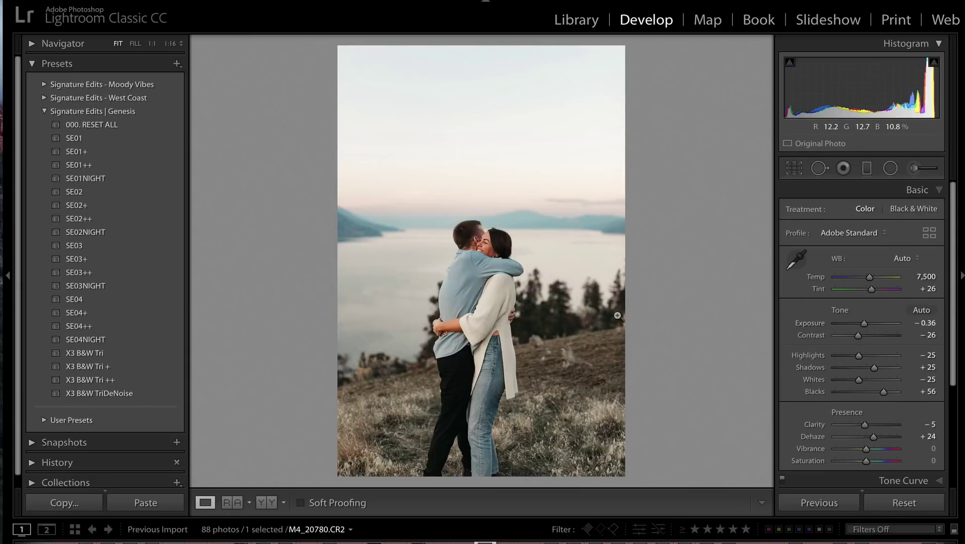
pyautogui.press('super+shift+v')
pyautogui.hotkey('shift', '-')
pyautogui.hotkey('shift', '-')
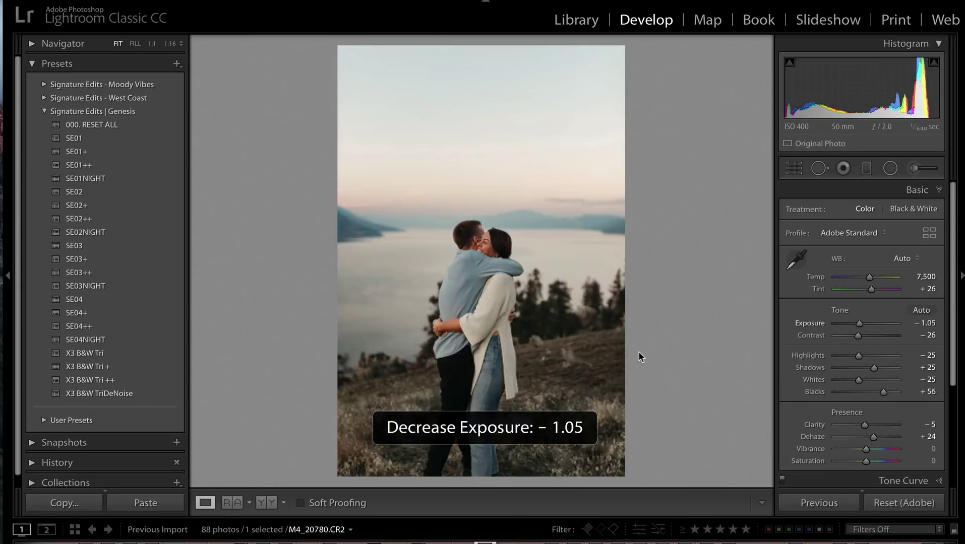
pyautogui.hotkey('shift', '=')
# - Paint the 21 SkinSoften+Desat effect over the man's face in M4_20780 with an adjustment brush of size 7
pyautogui.click(913, 167)
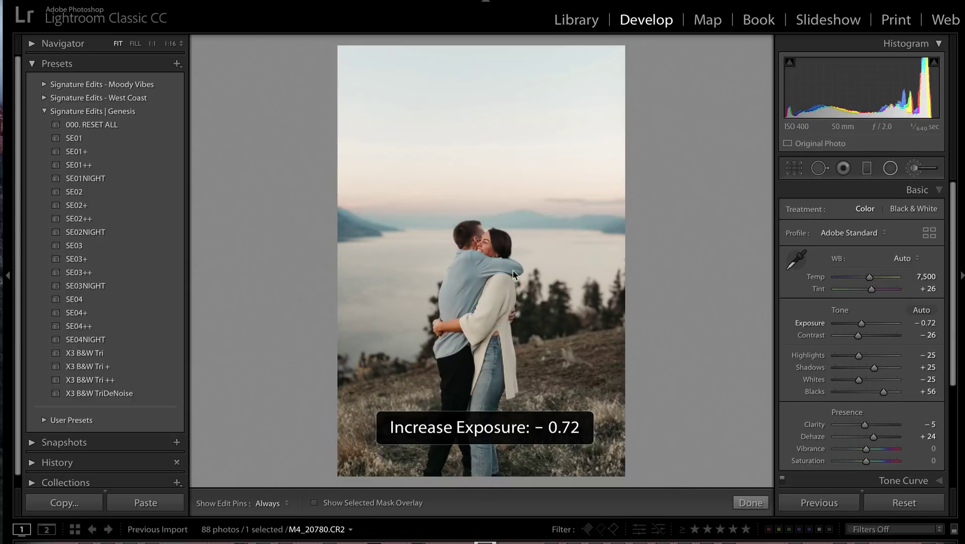
pyautogui.click(880, 214)
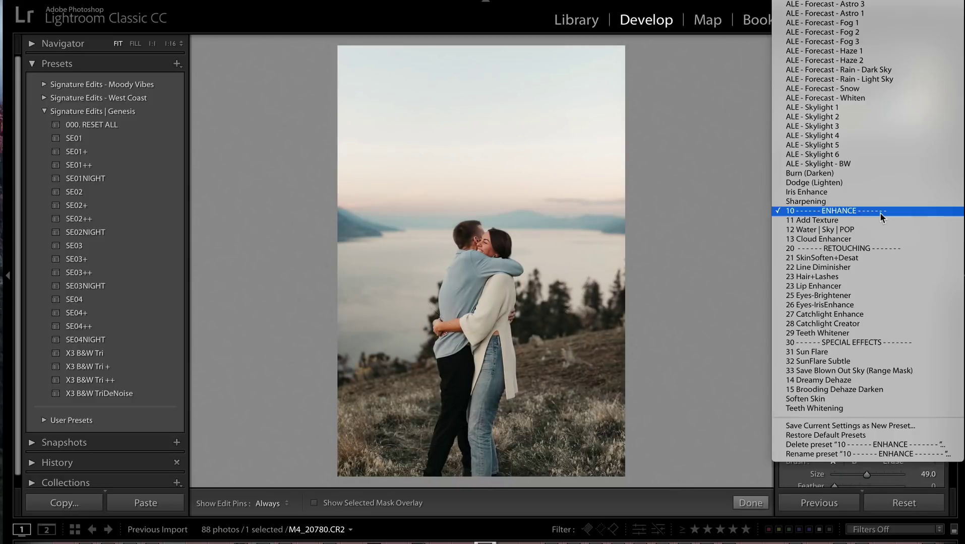
pyautogui.click(841, 259)
pyautogui.scroll(-10, 468, 237)
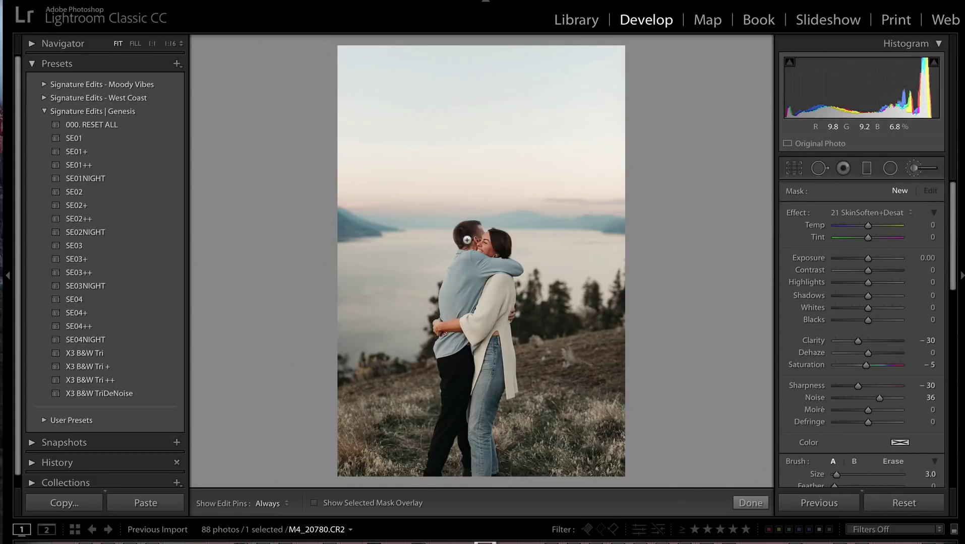
pyautogui.scroll(1, 475, 244)
pyautogui.moveTo(471, 237)
pyautogui.mouseDown()
pyautogui.moveTo(499, 251)
pyautogui.moveTo(467, 248)
pyautogui.mouseUp()
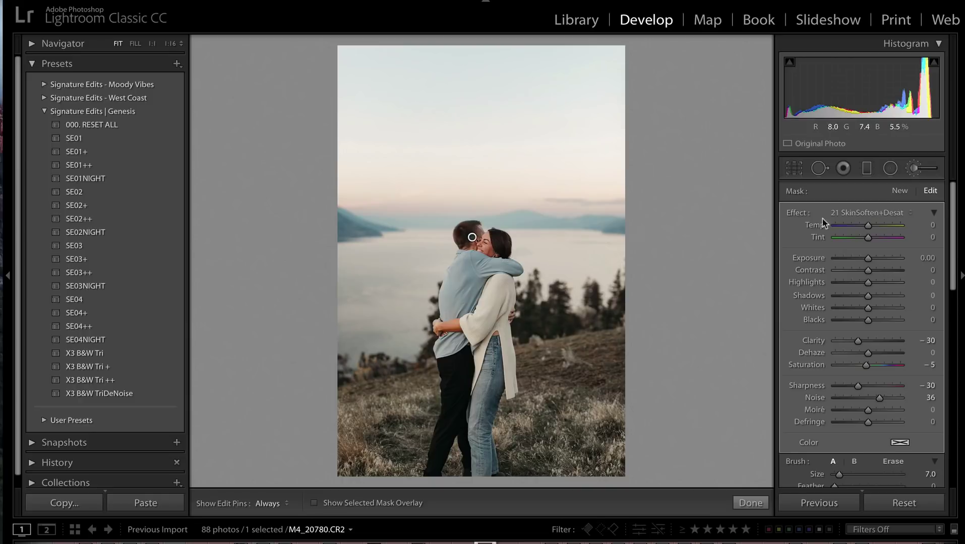
# - Paste the copied develop settings onto photo M4_20782 and lower its exposure to −1.05
pyautogui.press('Right')
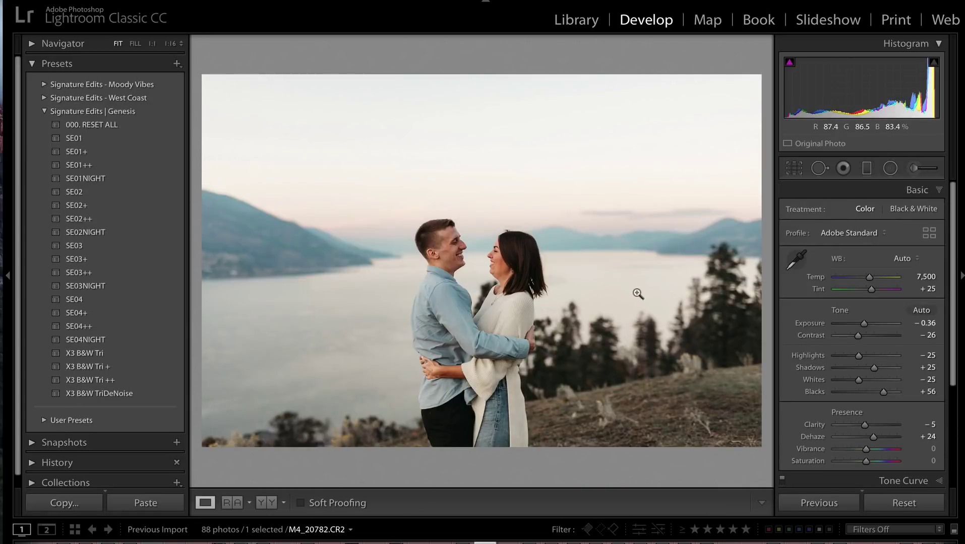
pyautogui.hotkey('ctrl', 'shift', 'v')
pyautogui.hotkey('shift', '-')
pyautogui.hotkey('shift', '-')
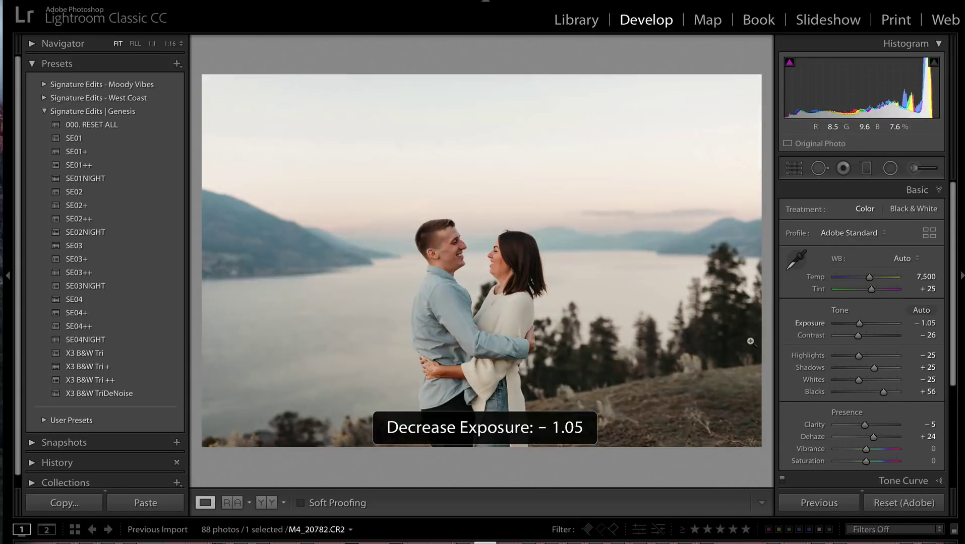
# - Paint 21 SkinSoften+Desat over the faces in M4_20782 with a size 19 brush and raise the photo's exposure to −0.75
pyautogui.click(913, 166)
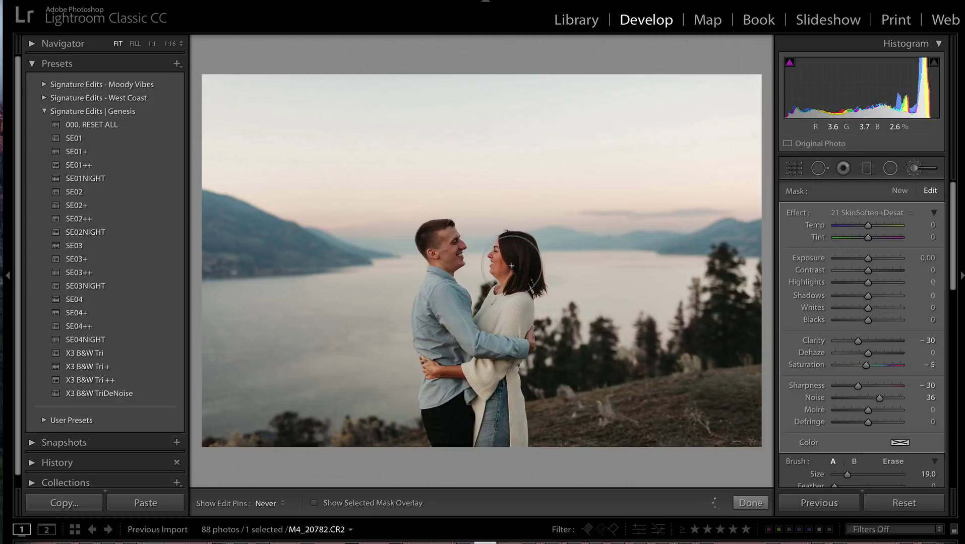
pyautogui.click(859, 226)
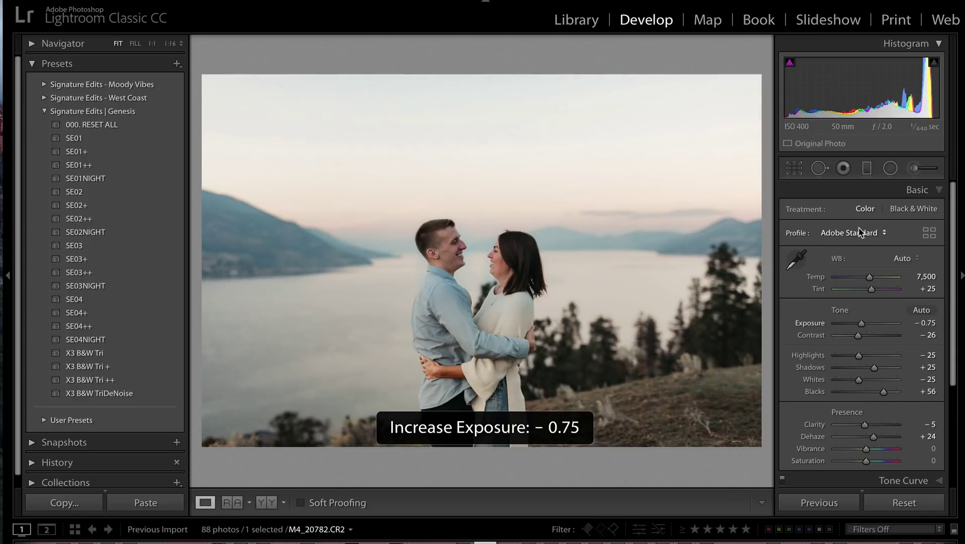
# - Select the brush adjustment on the man's face and set its Temp to −14 and Tint to −17
pyautogui.click(914, 172)
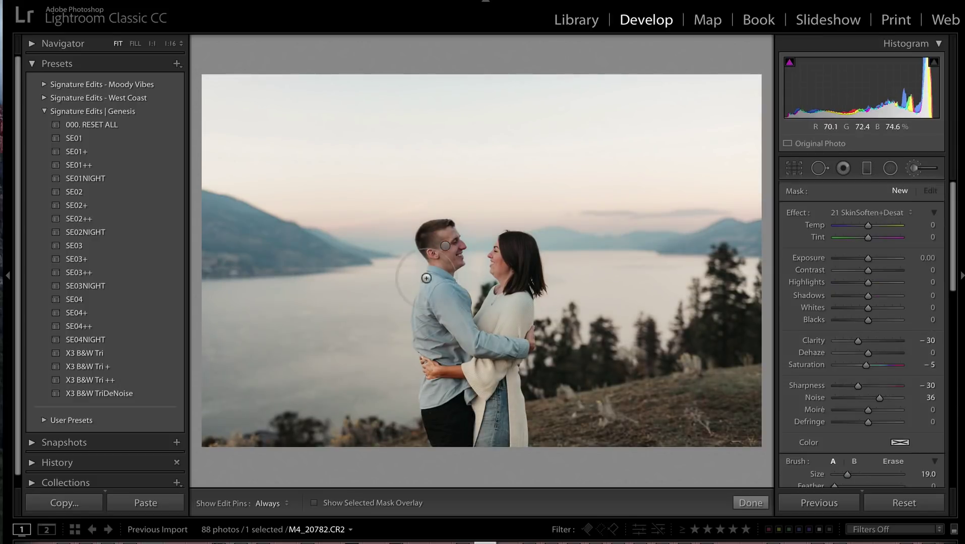
pyautogui.click(446, 246)
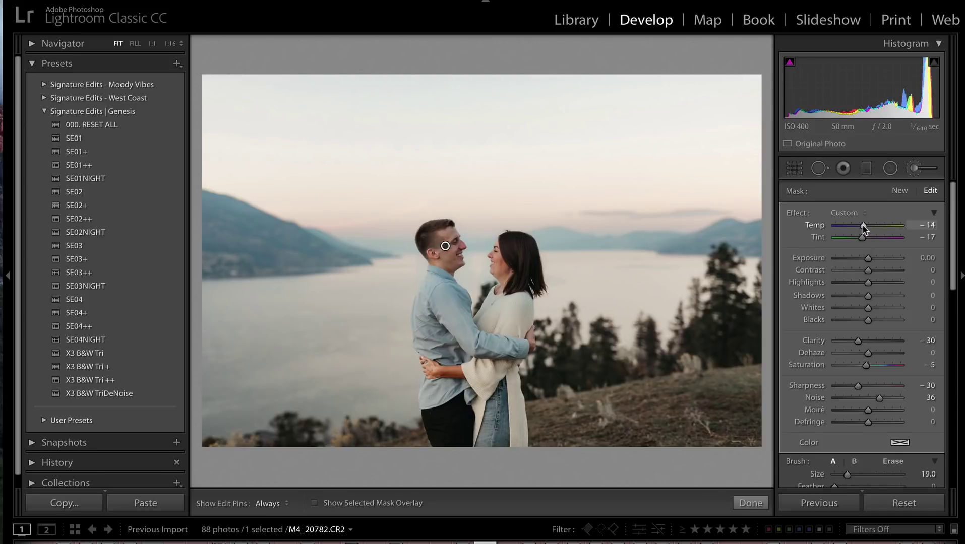
# - Try raising the exposure of photo M4_20785 to −0.03
pyautogui.press('k')
pyautogui.press('Right')
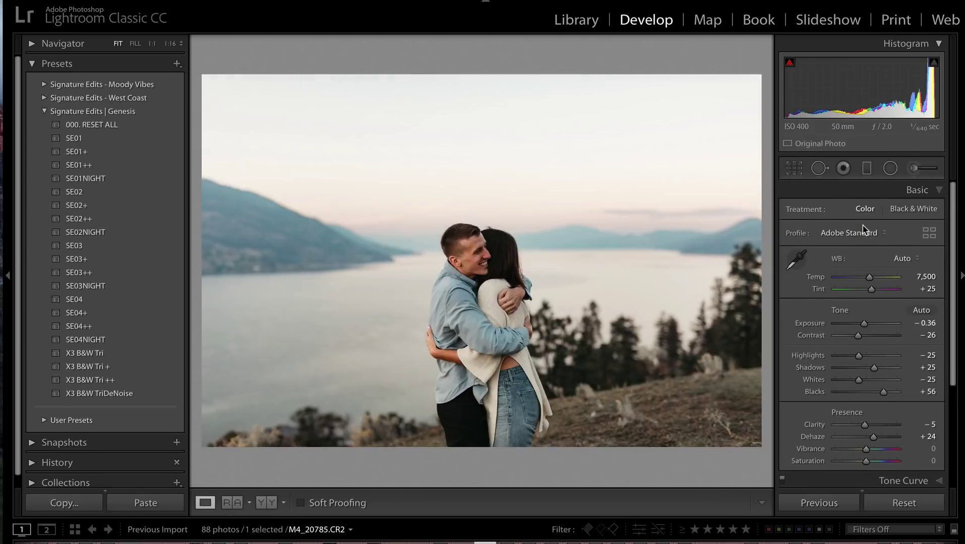
pyautogui.hotkey('shift', '=')
pyautogui.hotkey('shift', '=')
pyautogui.hotkey('shift', '-')
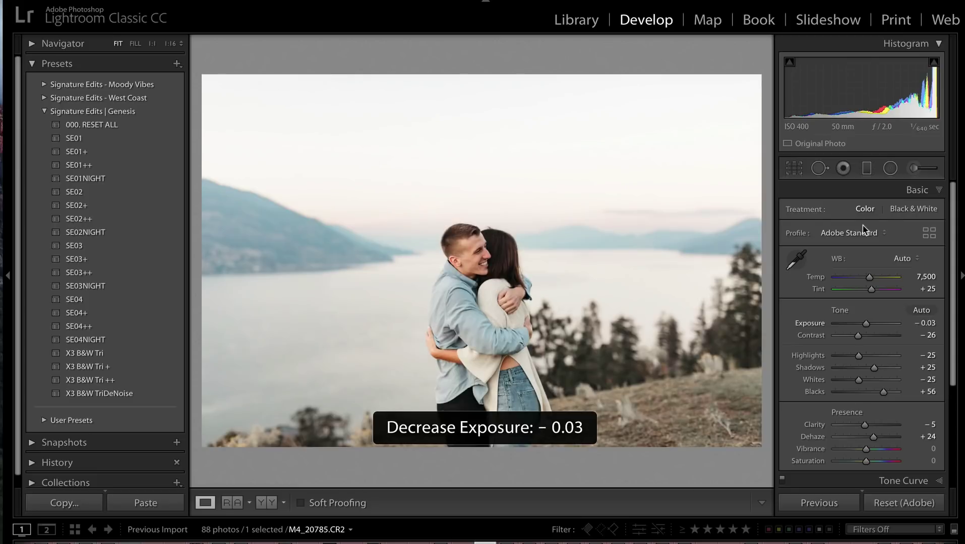
# - Copy the develop settings of M4_20782, paste them onto M4_20785 and raise that photo's exposure to −0.42
pyautogui.press('Left')
pyautogui.press('Left')
pyautogui.press('Left')
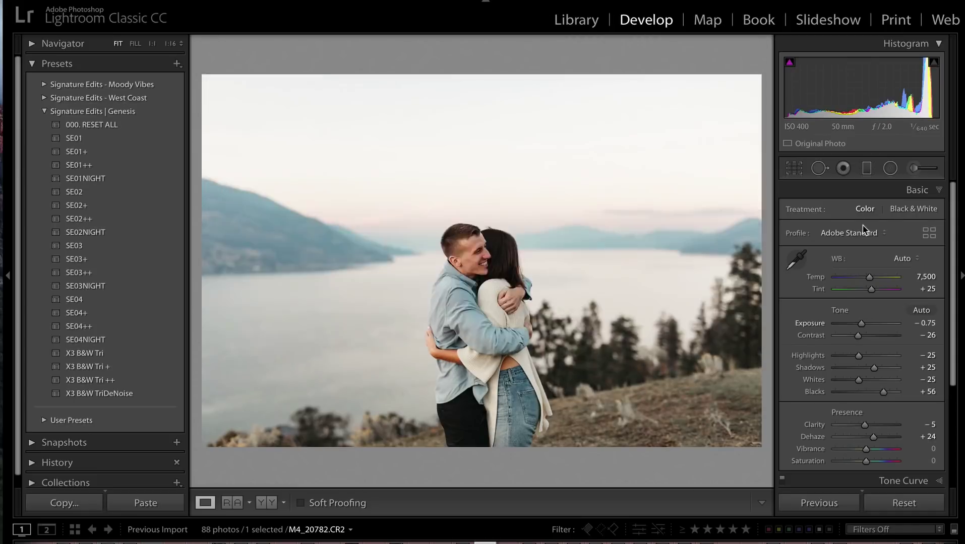
pyautogui.hotkey('ctrl', 'shift', 'v')
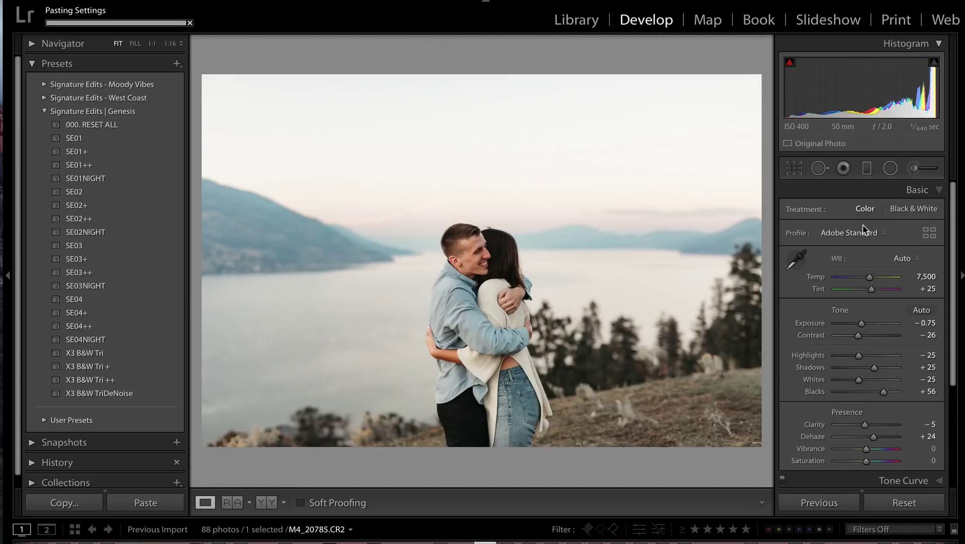
pyautogui.hotkey('shift', '=')
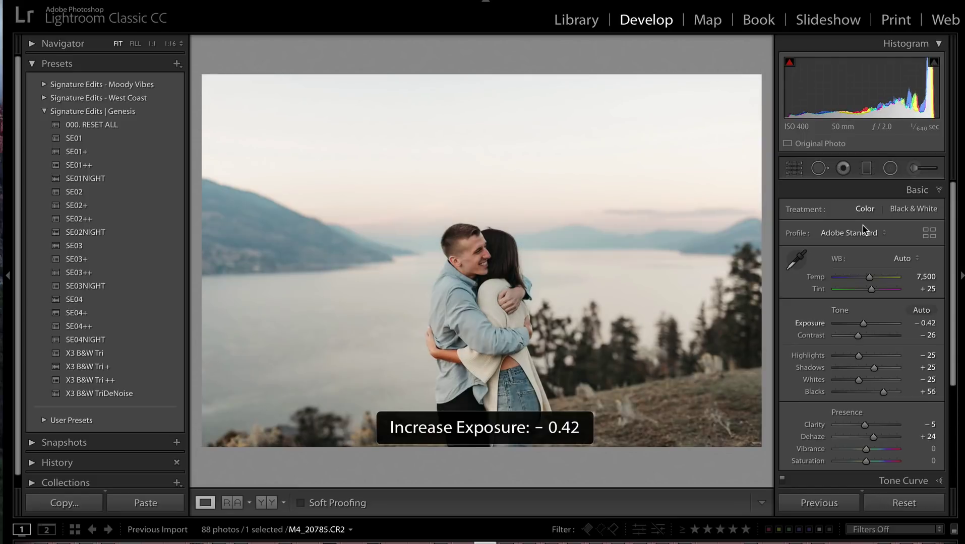
# - Paste the copied settings onto M4_20787 and erase its brush mask from the couple's clothing with a size 19 eraser
pyautogui.press('Right')
pyautogui.hotkey('ctrl', 'shift', 'v')
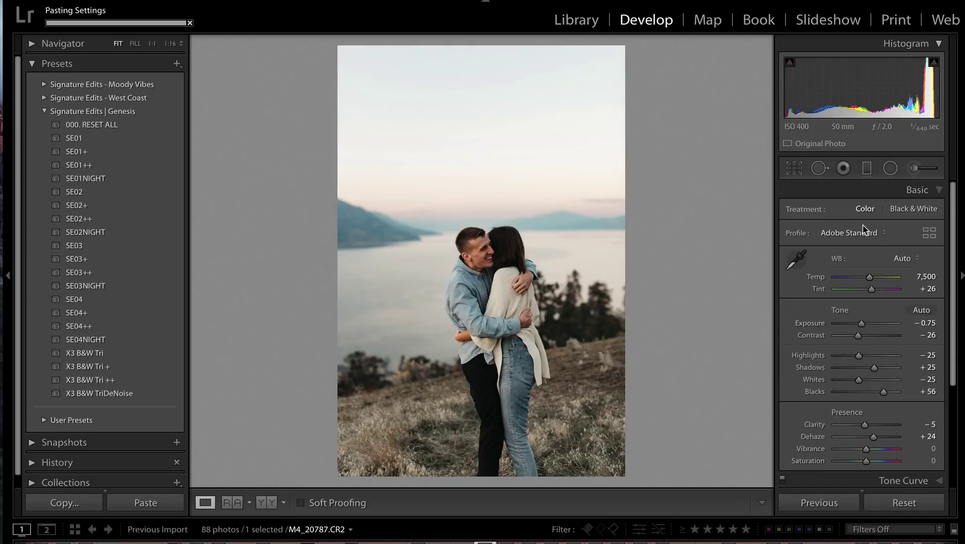
pyautogui.click(927, 165)
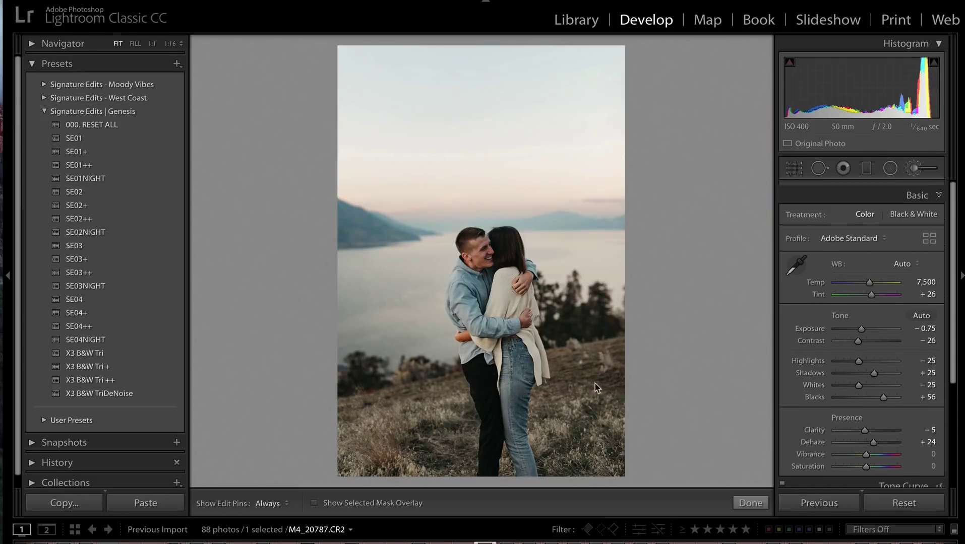
pyautogui.moveTo(469, 290)
pyautogui.mouseDown()
pyautogui.moveTo(492, 237)
pyautogui.moveTo(465, 305)
pyautogui.mouseUp()
pyautogui.press('h')
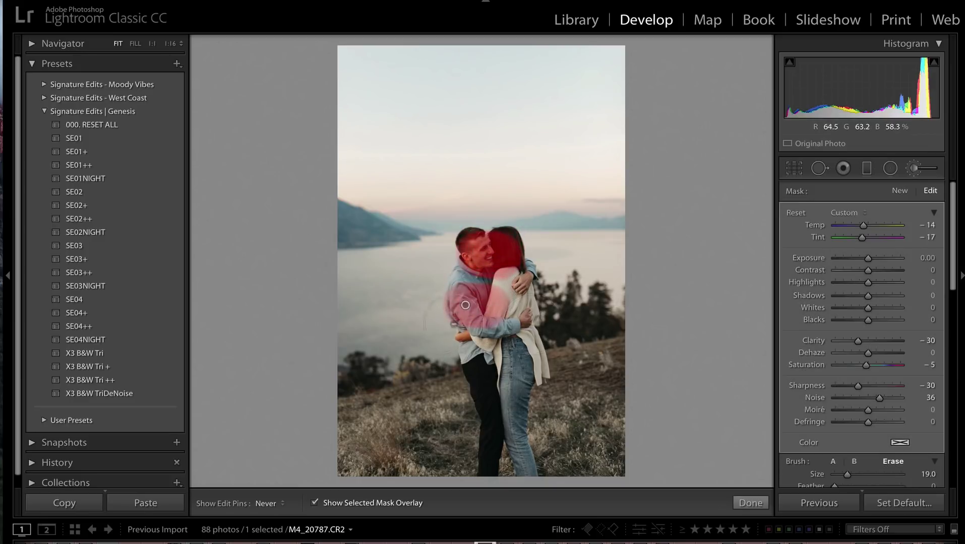
pyautogui.moveTo(519, 327); pyautogui.dragTo(468, 318)
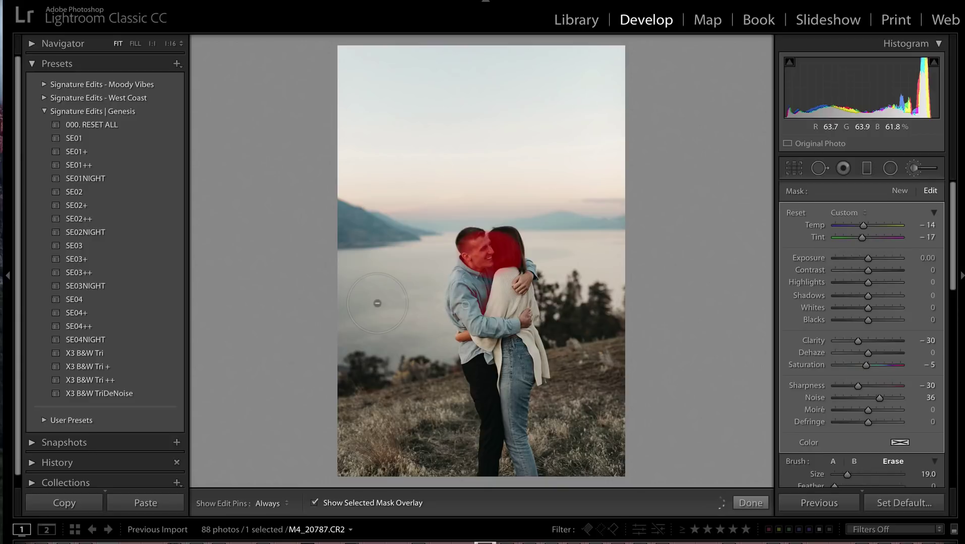
# - Raise the exposure of M4_20787 to −0.42 and warm its white balance to a Temp of 7,751
pyautogui.press('k')
pyautogui.press('Right')
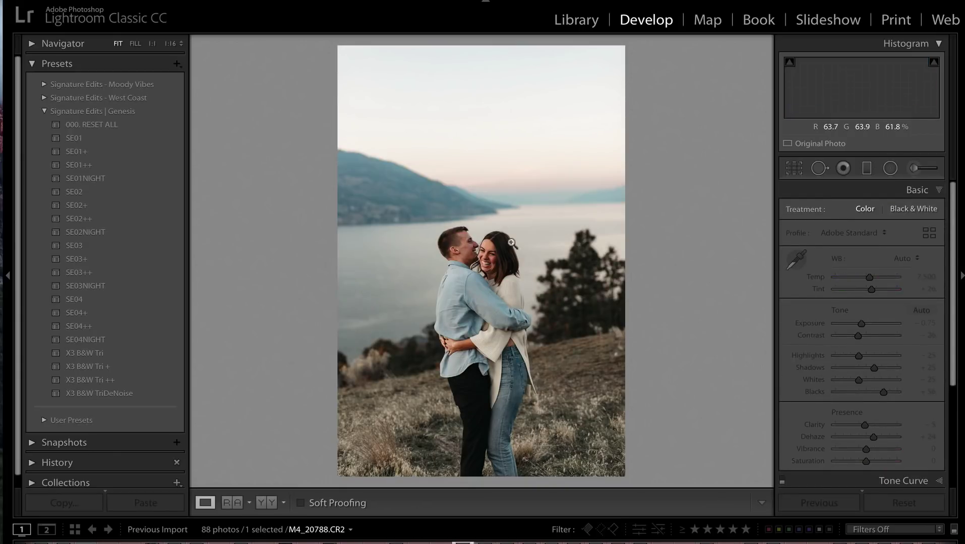
pyautogui.press('Right')
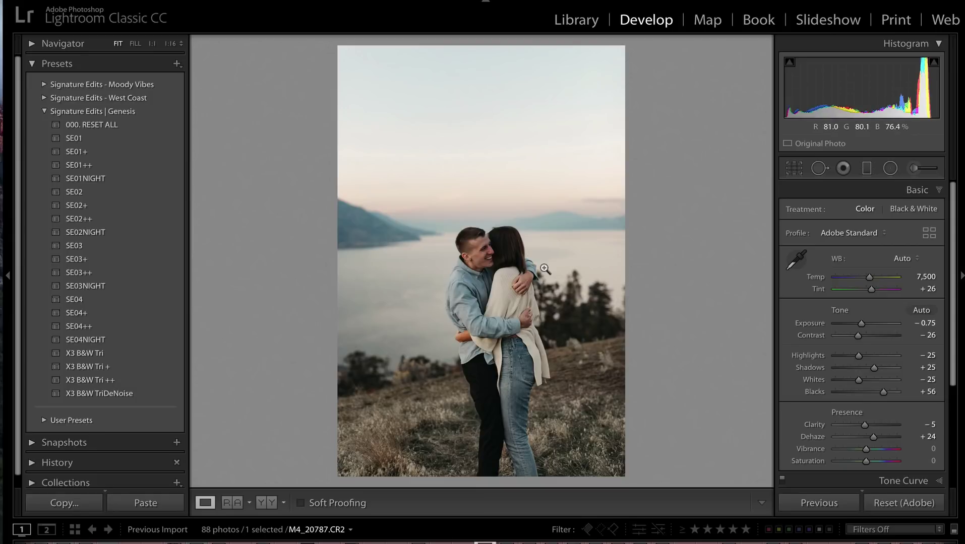
pyautogui.hotkey('shift', '=')
pyautogui.hotkey('shift', '=')
pyautogui.hotkey('shift', '-')
pyautogui.hotkey('shift', '-')
pyautogui.hotkey('shift', '=')
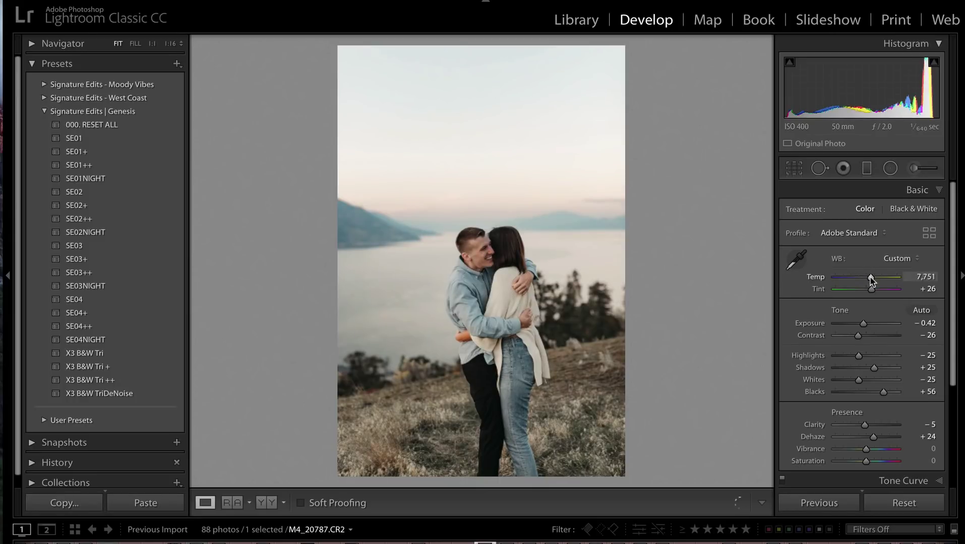
# - Brush 21 SkinSoften+Desat at size 14 and Temp −9 over the faces in M4_20788, and raise the photo's exposure to −0.16
pyautogui.press('Right')
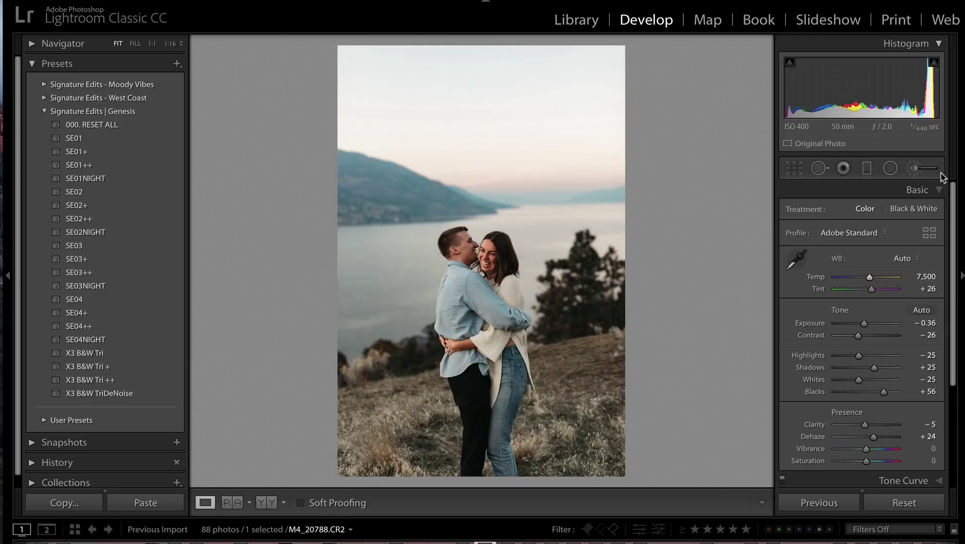
pyautogui.click(913, 168)
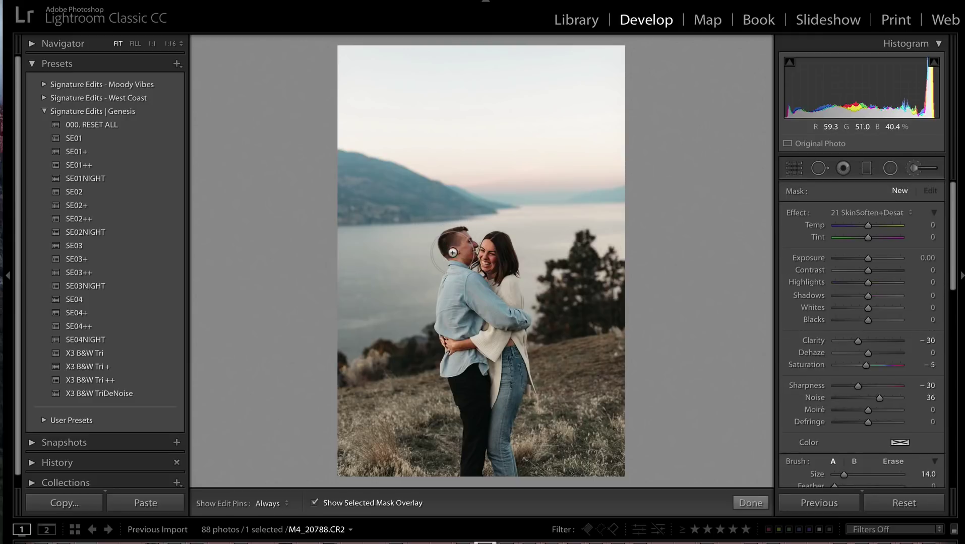
pyautogui.moveTo(455, 254)
pyautogui.mouseDown()
pyautogui.moveTo(493, 260)
pyautogui.moveTo(485, 263)
pyautogui.mouseUp()
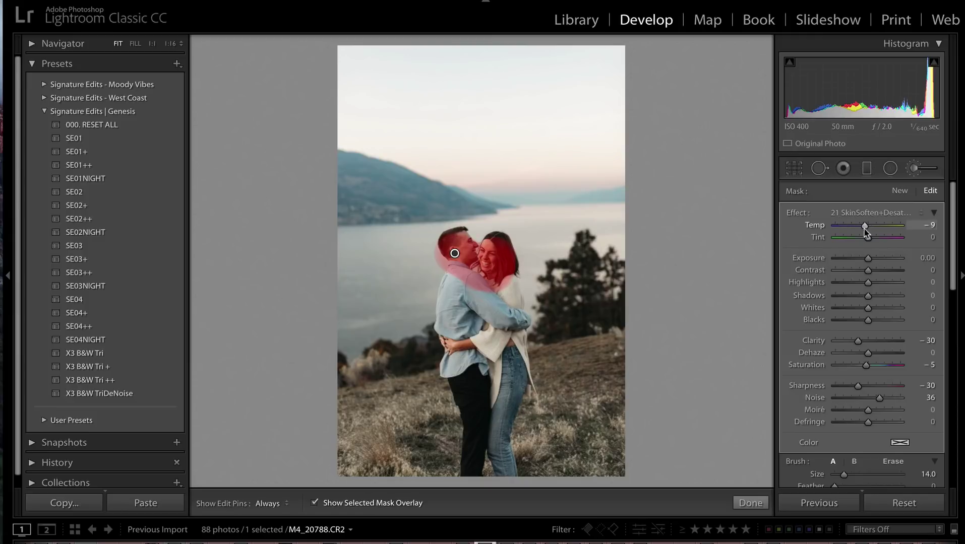
pyautogui.press('k')
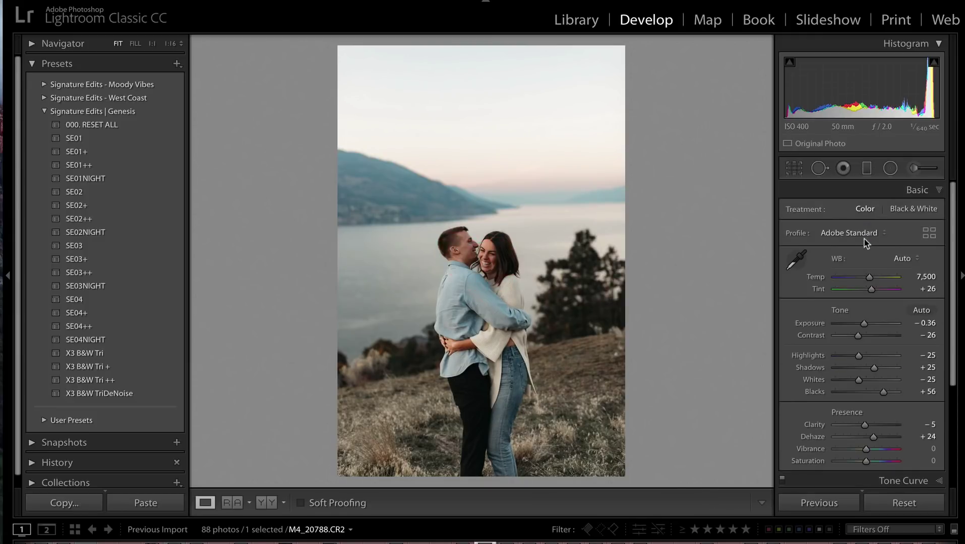
pyautogui.press('=')
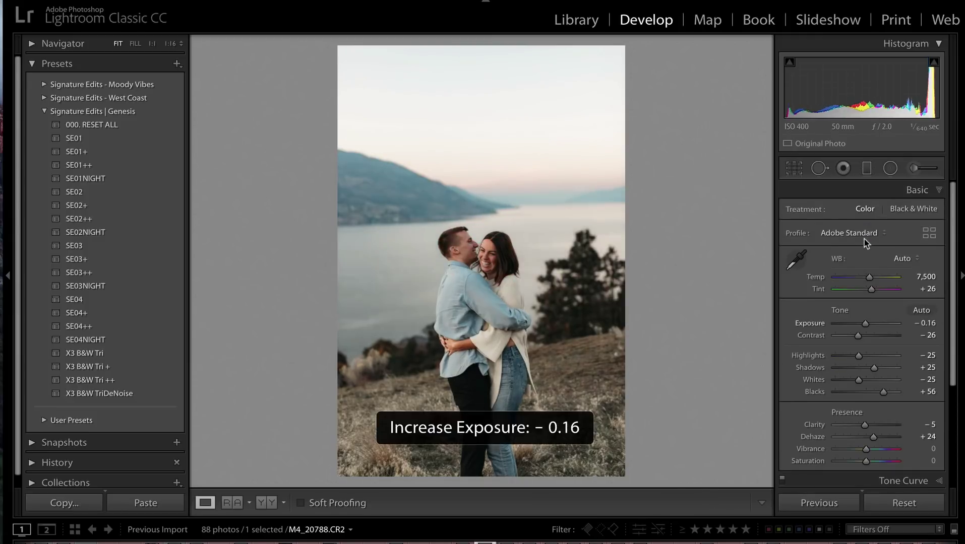
# - Paste the copied settings onto M4_20790 and paint 21 SkinSoften+Desat over both faces with a size 14 brush
pyautogui.press('Right')
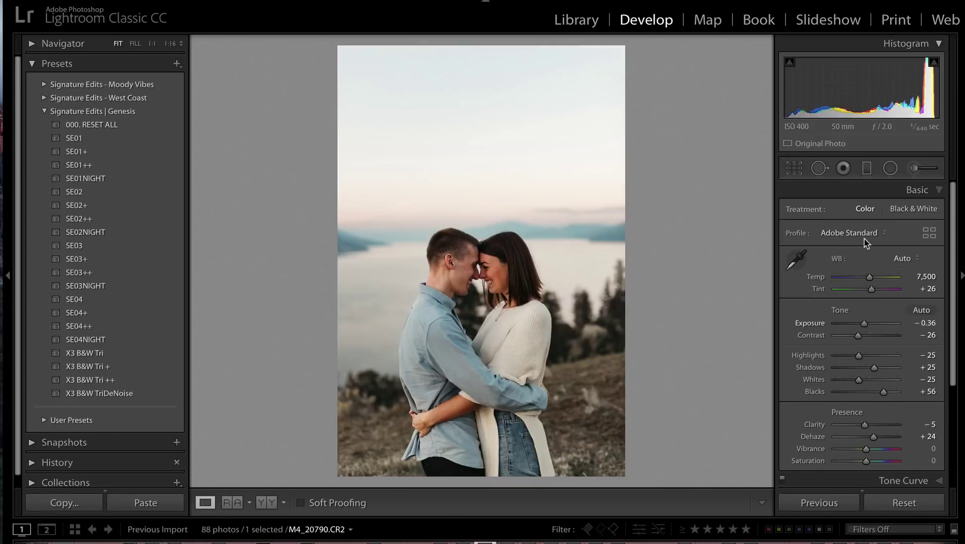
pyautogui.hotkey('ctrl', 'shift', 'v')
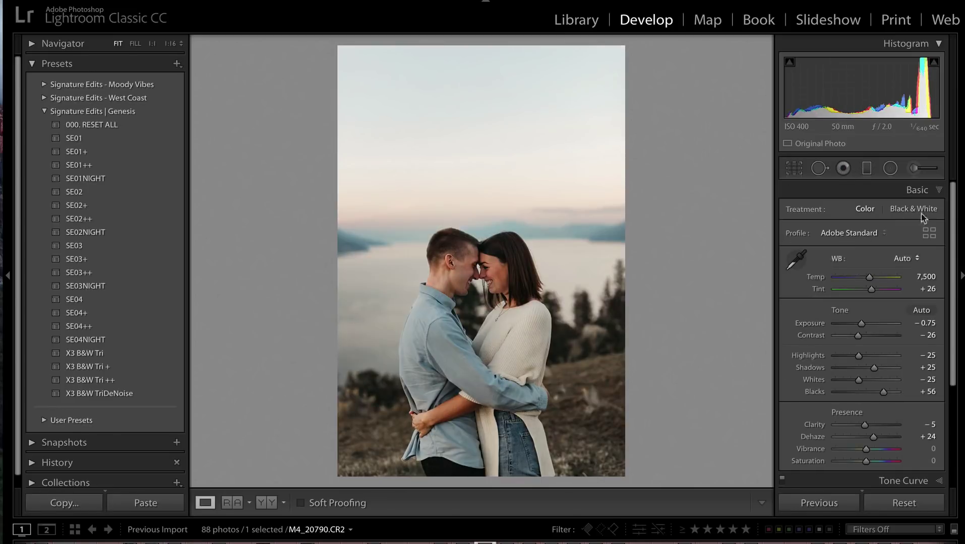
pyautogui.click(914, 170)
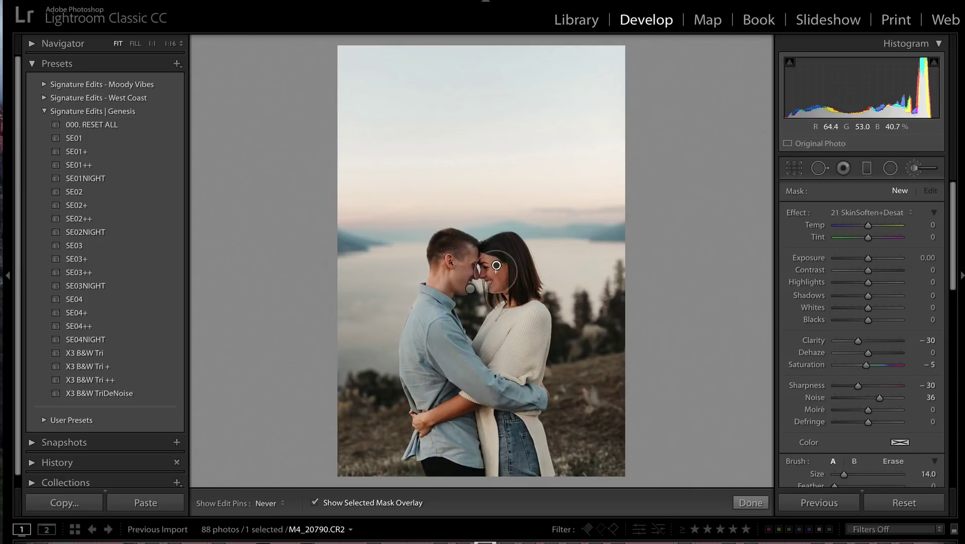
pyautogui.moveTo(454, 261)
pyautogui.mouseDown()
pyautogui.moveTo(487, 252)
pyautogui.moveTo(514, 295)
pyautogui.mouseUp()
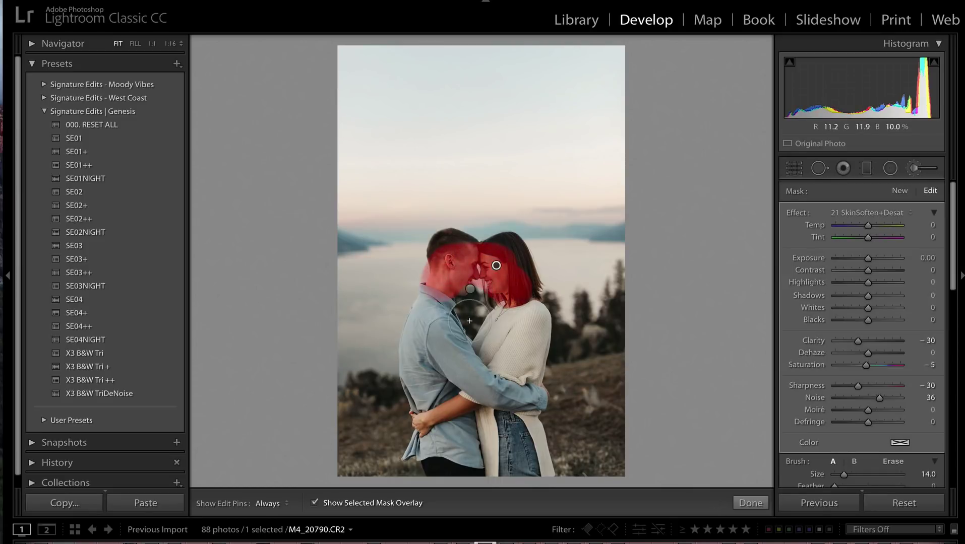
pyautogui.press('Return')
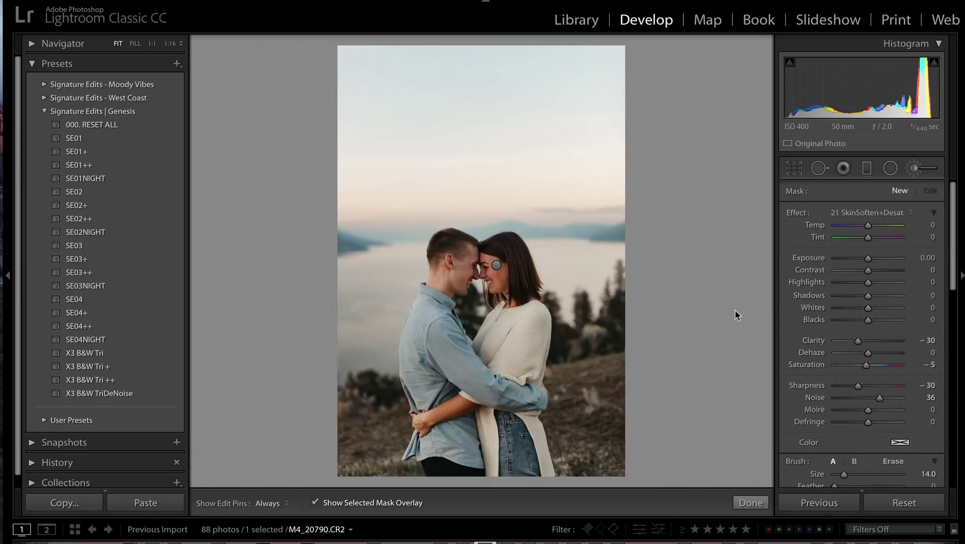
pyautogui.press('k')
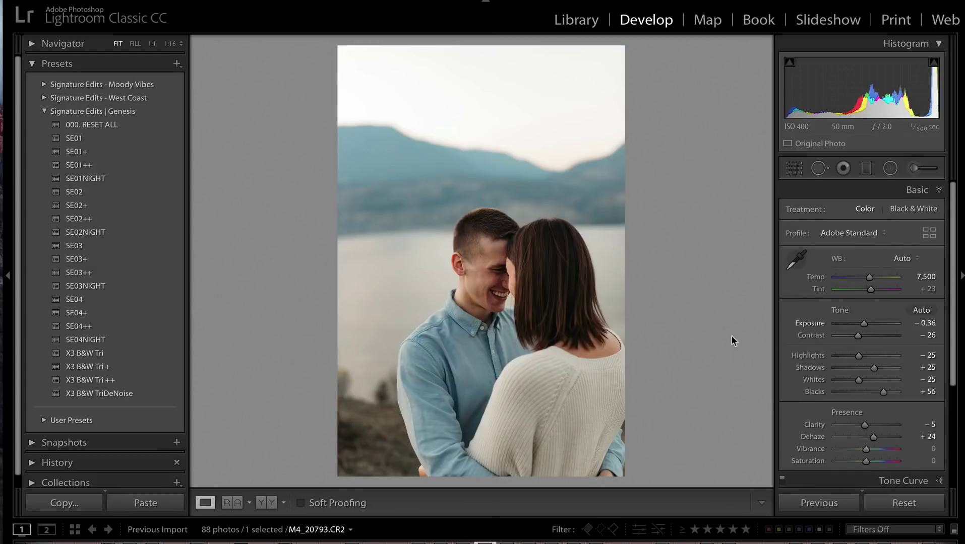
# - Paste the copied develop settings onto M4_20793 and raise its exposure to −0.19
pyautogui.hotkey('ctrl', 'shift', 'v')
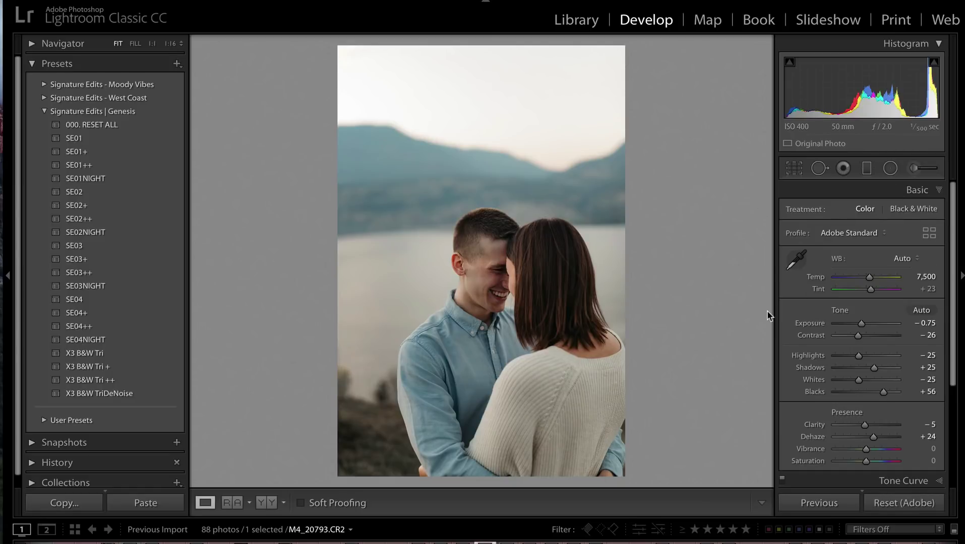
pyautogui.hotkey('shift', '=')
pyautogui.hotkey('shift', '=')
pyautogui.press('-')
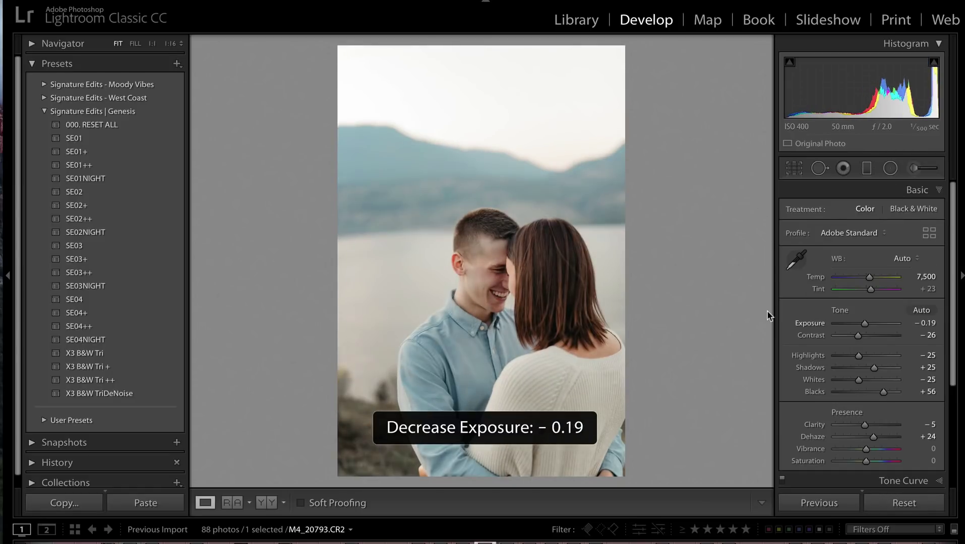
# - Undo the deletion of the brush adjustment on the man's face in M4_20793 and raise the photo's exposure to −0.09
pyautogui.click(913, 169)
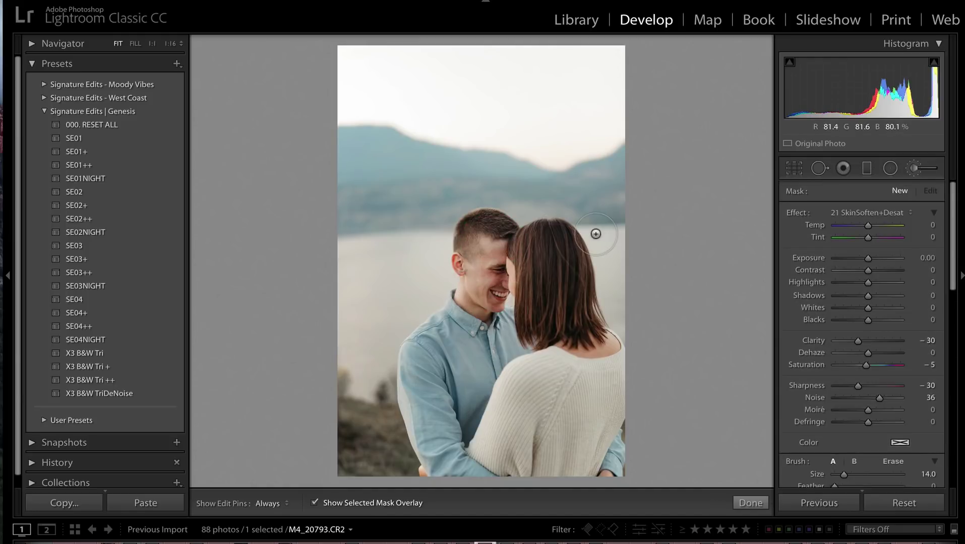
pyautogui.hotkey('ctrl', 'z')
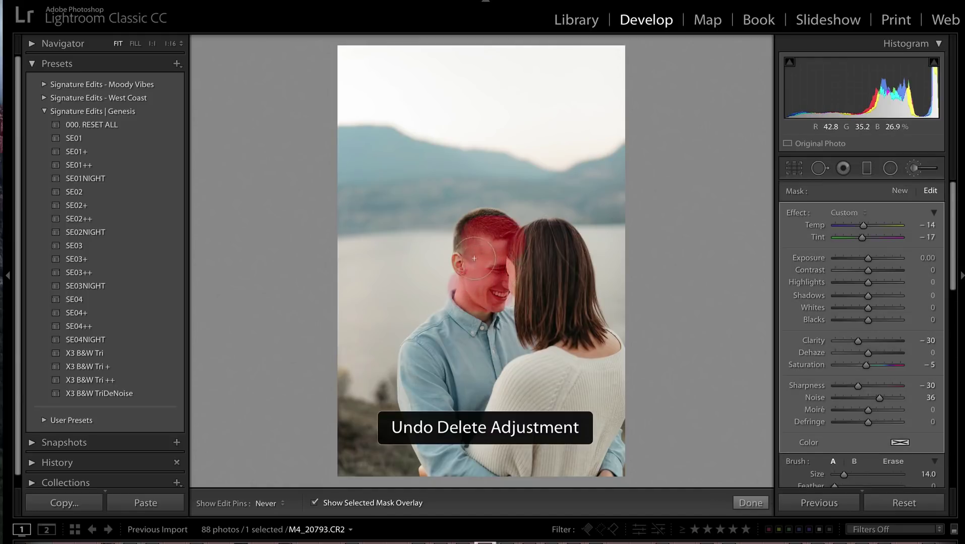
pyautogui.press('k')
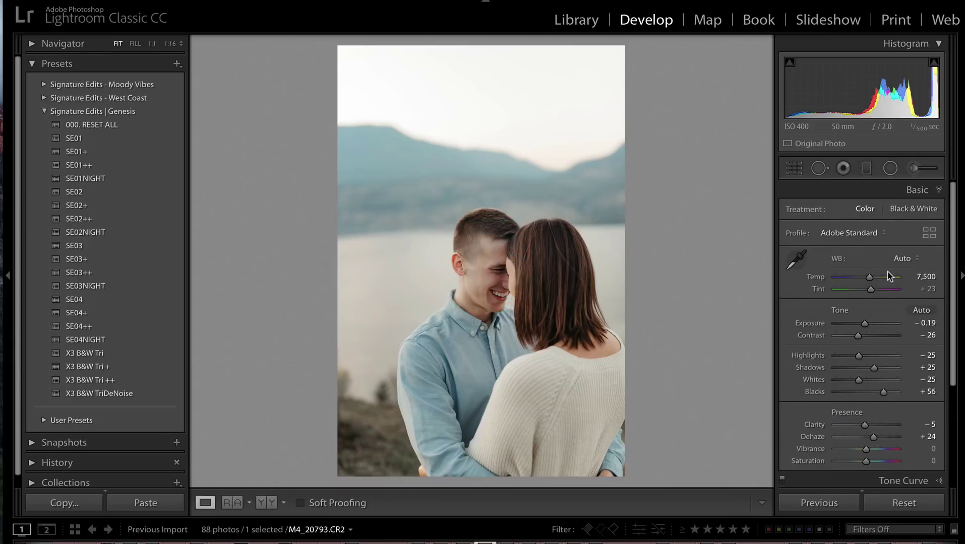
pyautogui.press('=')
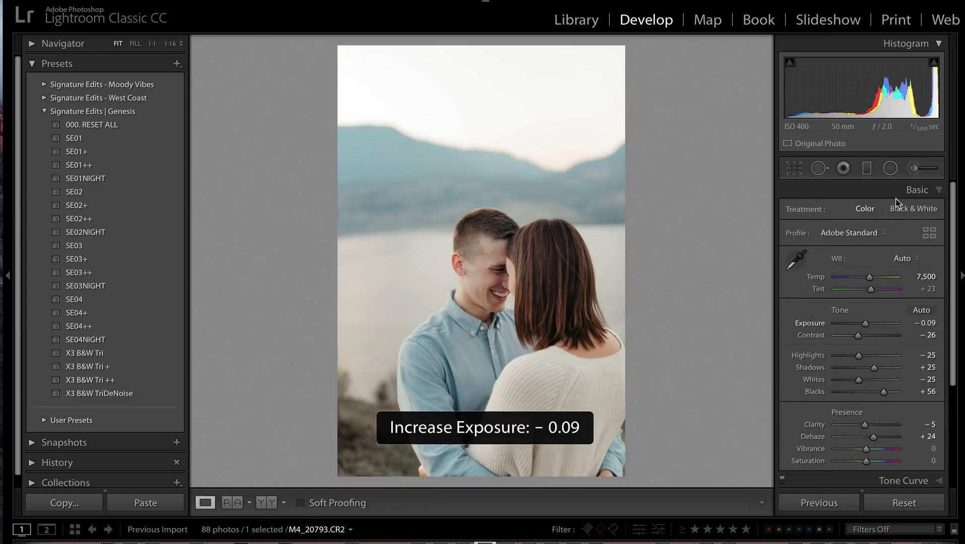
# - Paste the copied settings onto M4_20796 and paint 21 SkinSoften+Desat over both faces with an enlarged brush
pyautogui.press('Right')
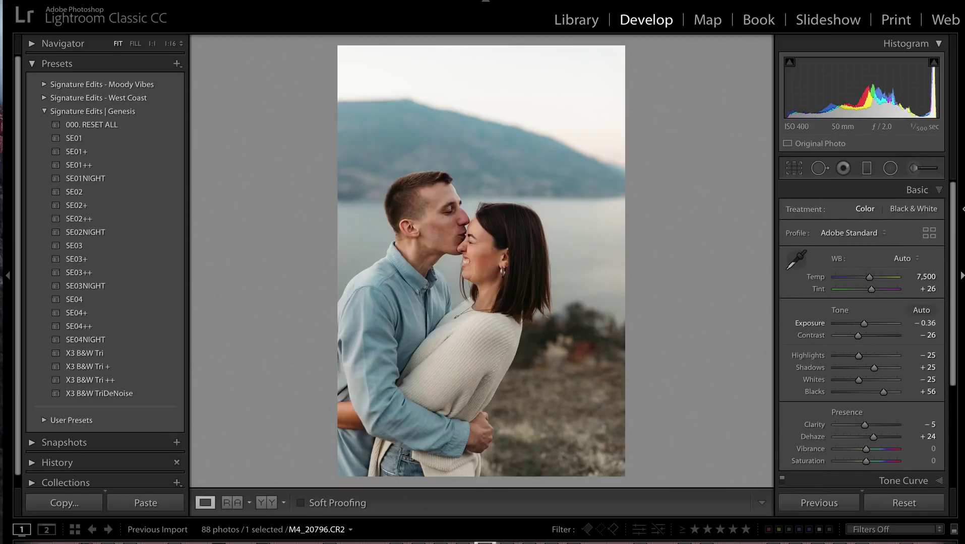
pyautogui.hotkey('ctrl', 'shift', 'v')
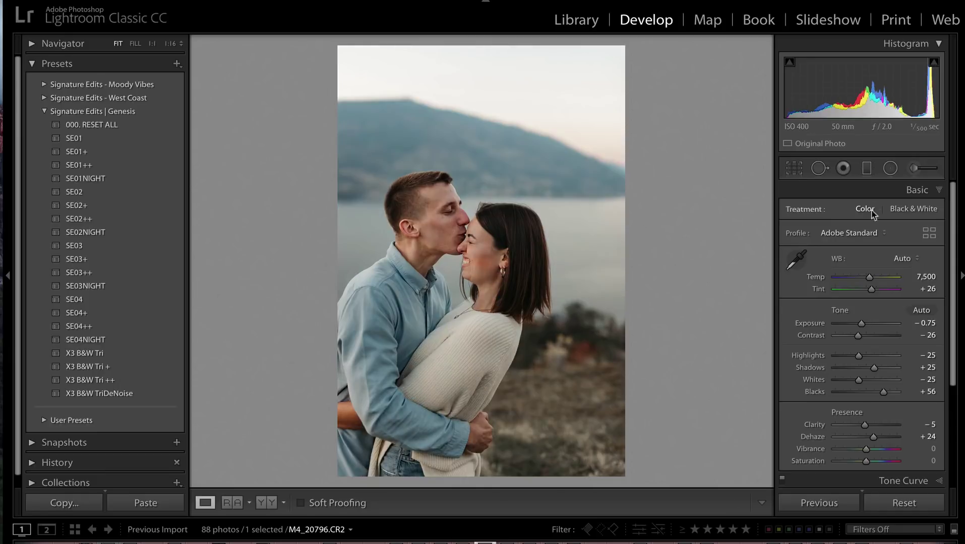
pyautogui.click(915, 169)
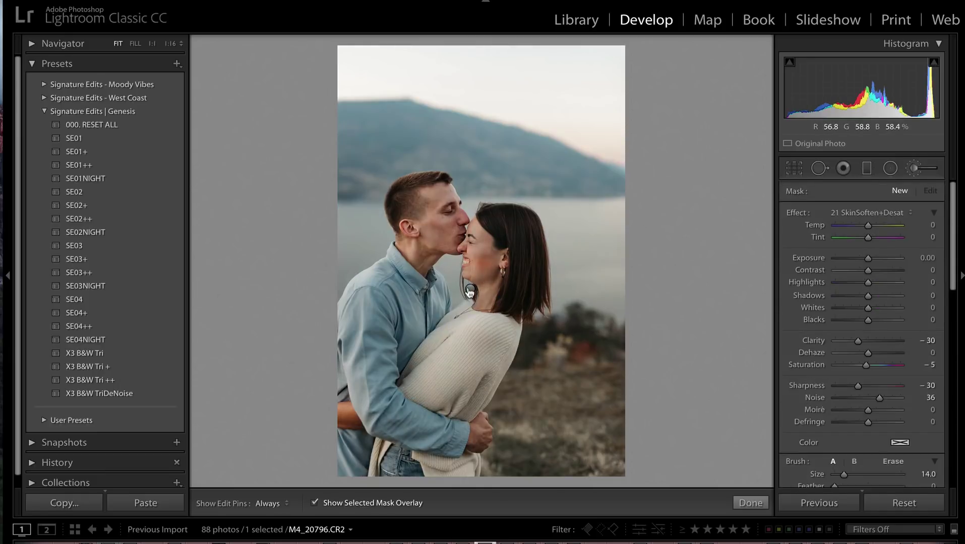
pyautogui.hotkey('ctrl', 'shift', 'c')
pyautogui.press('Escape')
pyautogui.press(']')
pyautogui.moveTo(504, 237)
pyautogui.mouseDown()
pyautogui.moveTo(499, 295)
pyautogui.moveTo(456, 241)
pyautogui.mouseUp()
pyautogui.moveTo(405, 212)
pyautogui.mouseDown()
pyautogui.moveTo(426, 166)
pyautogui.moveTo(404, 217)
pyautogui.mouseUp()
pyautogui.press('k')
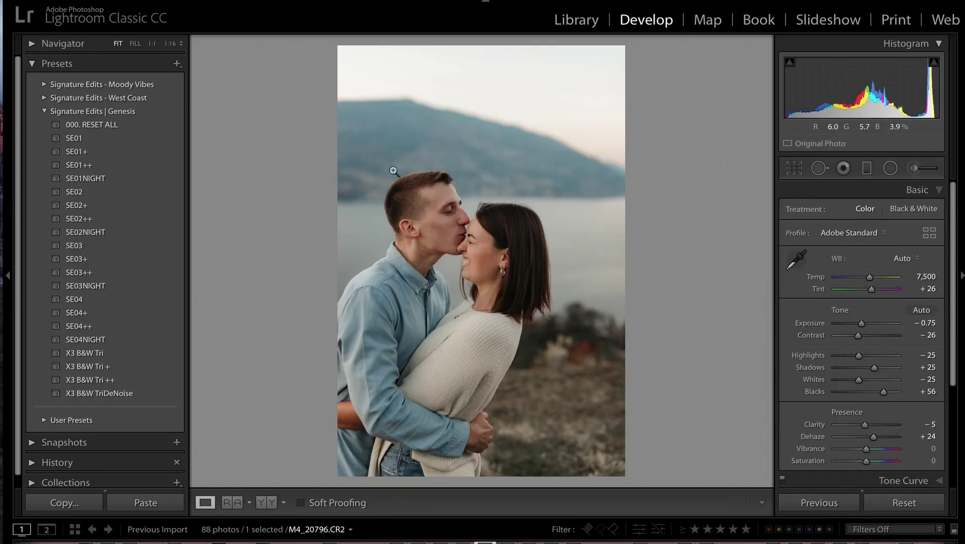
# - Paint 21 SkinSoften+Desat over both faces in M4_20798 with the adjustment brush
pyautogui.press('Right')
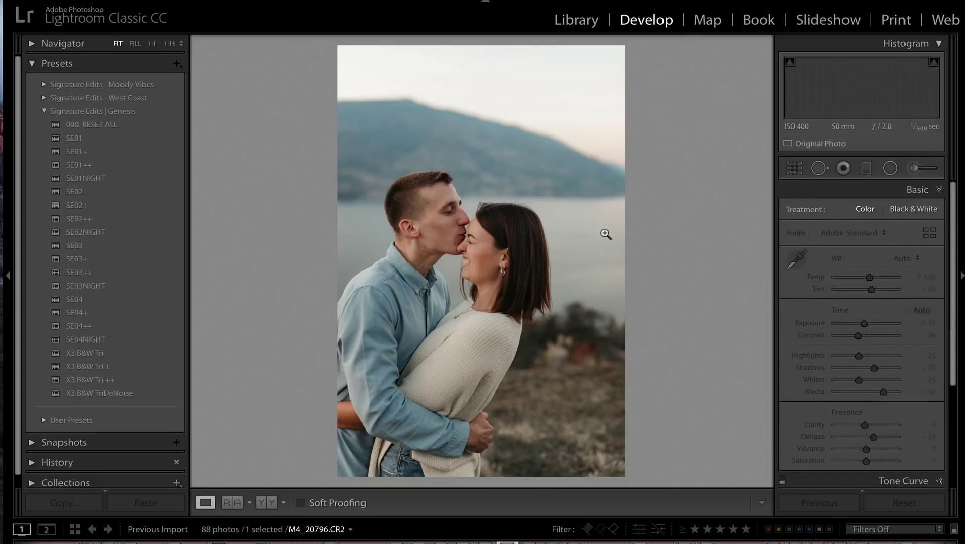
pyautogui.press('Right')
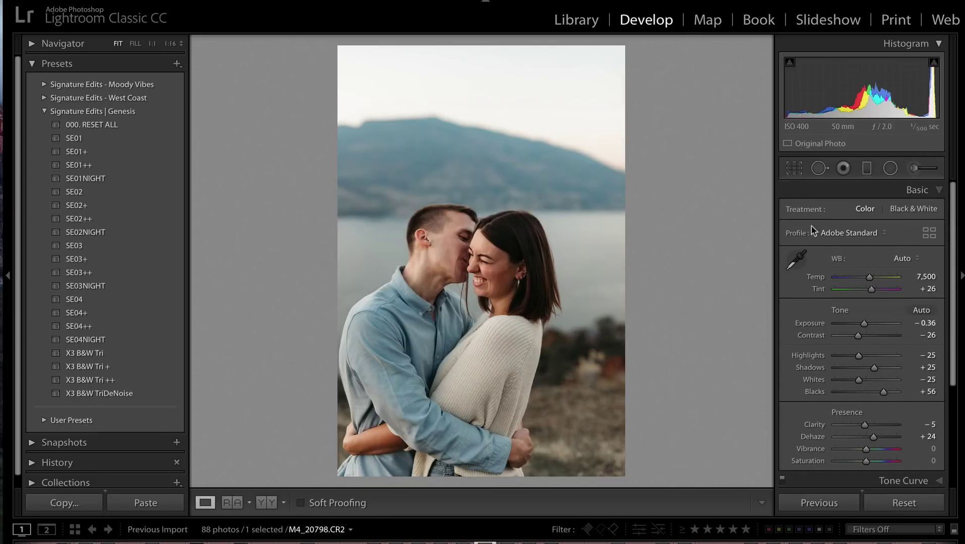
pyautogui.click(915, 170)
pyautogui.moveTo(482, 263)
pyautogui.mouseDown()
pyautogui.moveTo(520, 252)
pyautogui.moveTo(494, 302)
pyautogui.moveTo(437, 264)
pyautogui.mouseUp()
pyautogui.press('k')
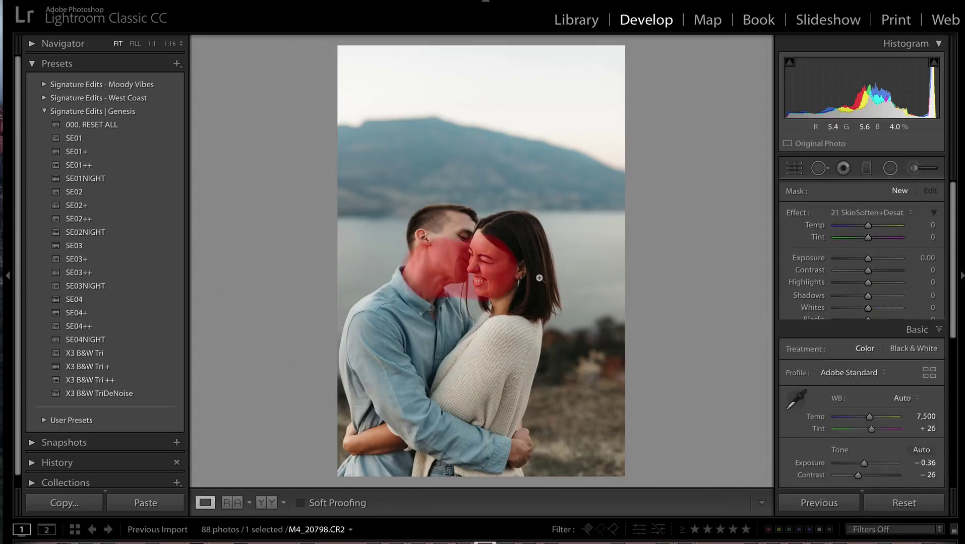
# - Paste the copied settings onto M4_20802 and paint 21 SkinSoften+Desat over both faces and the woman's hands with a size 19 brush
pyautogui.press('Right')
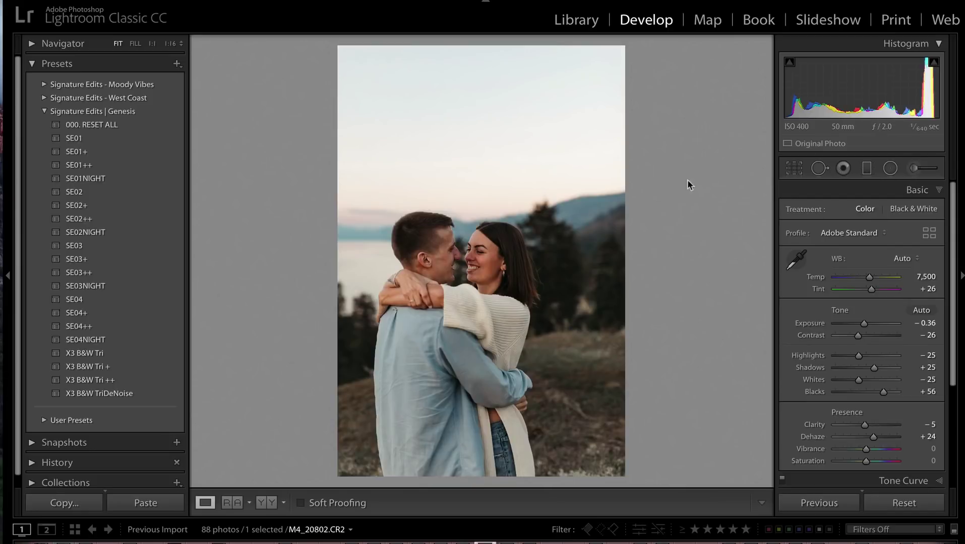
pyautogui.hotkey('ctrl', 'v')
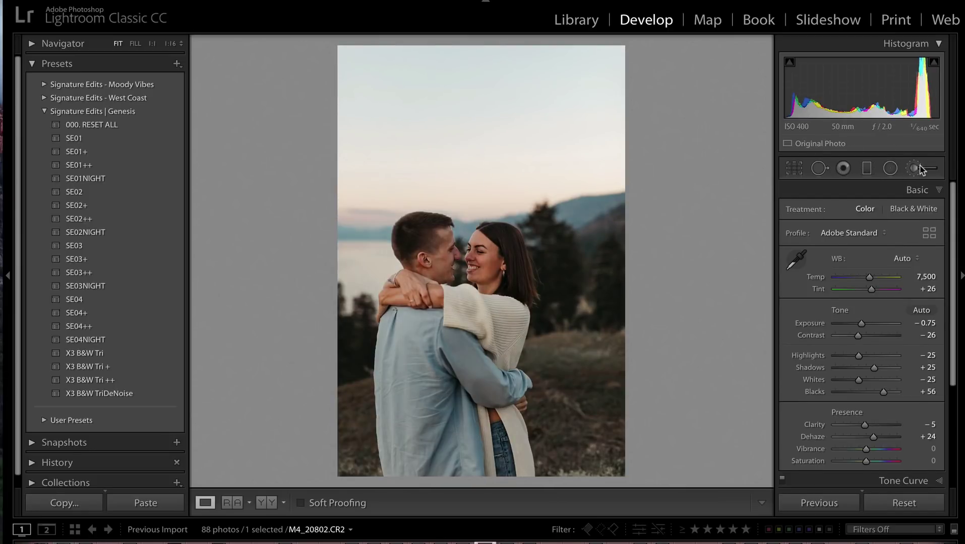
pyautogui.click(914, 168)
pyautogui.moveTo(428, 278)
pyautogui.mouseDown()
pyautogui.moveTo(483, 257)
pyautogui.moveTo(488, 268)
pyautogui.mouseUp()
pyautogui.moveTo(432, 258); pyautogui.dragTo(416, 287)
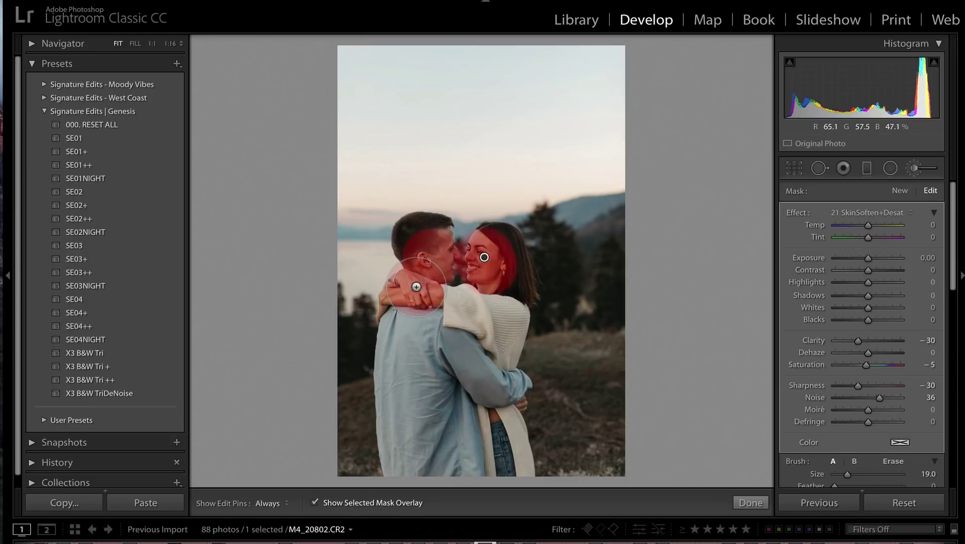
pyautogui.press('k')
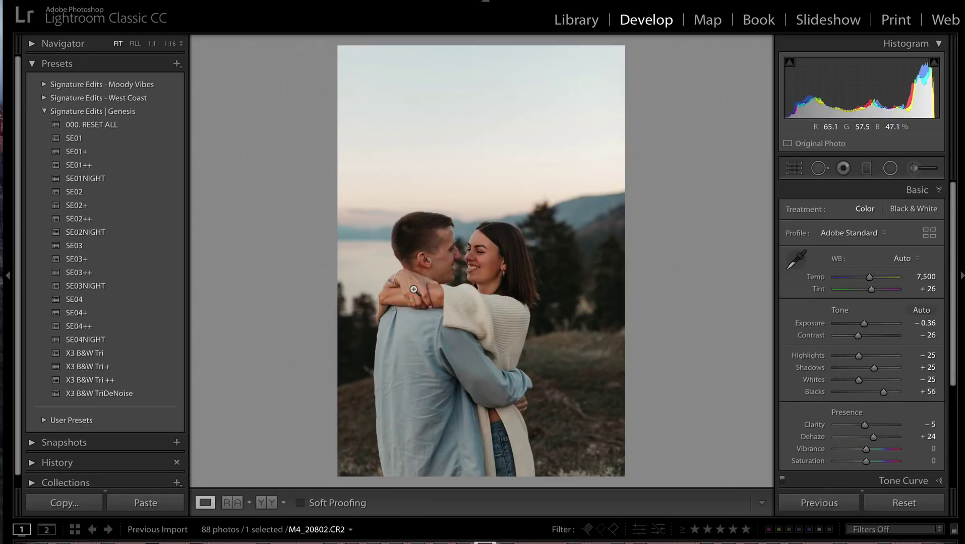
# - Raise the exposure of M4_20802 to −0.55 and copy its develop settings without the local adjustments
pyautogui.press('-')
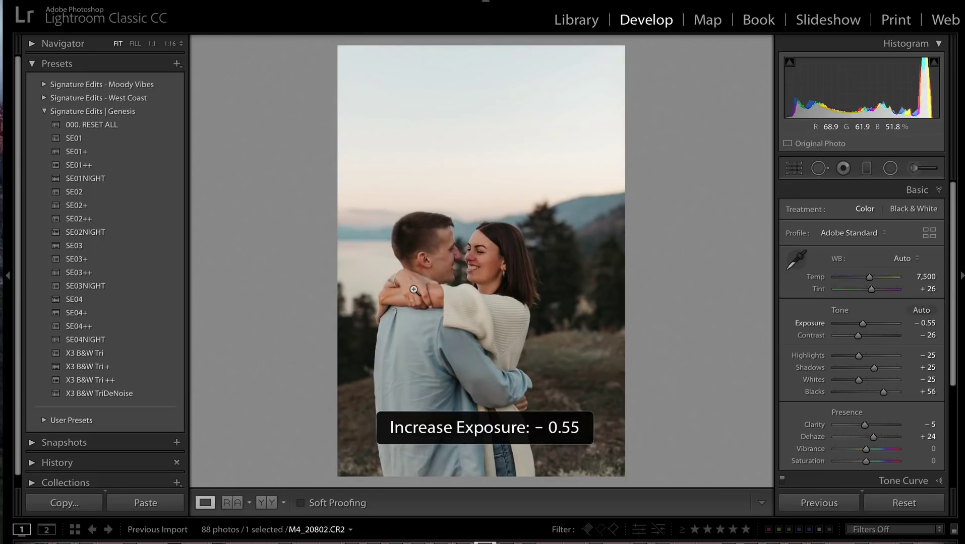
pyautogui.press('Right')
pyautogui.press('Left')
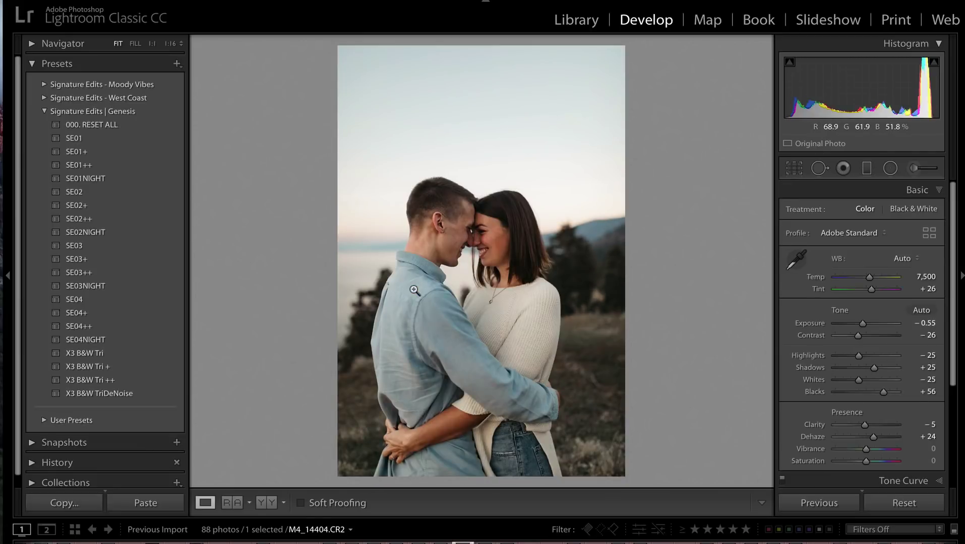
pyautogui.press('super+shift+c')
pyautogui.click(369, 117)
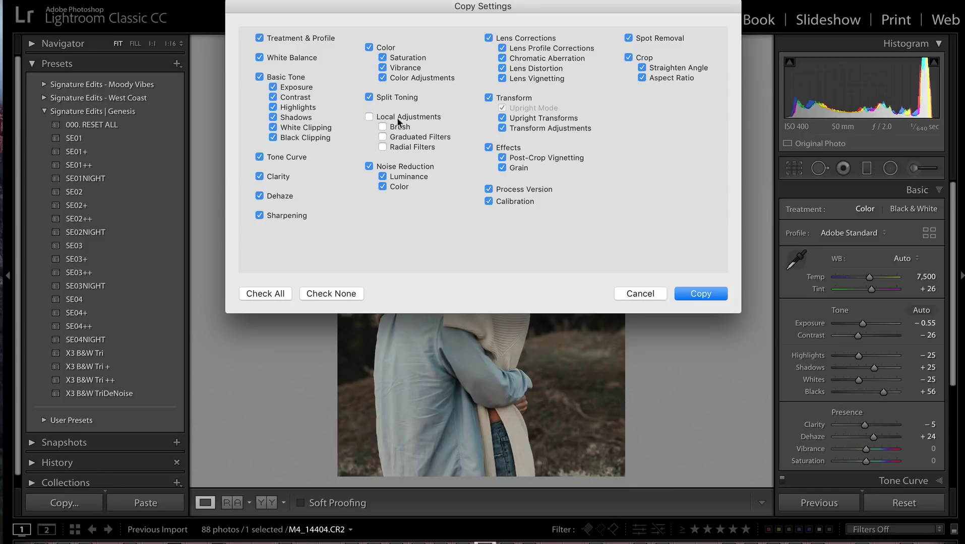
pyautogui.press('Return')
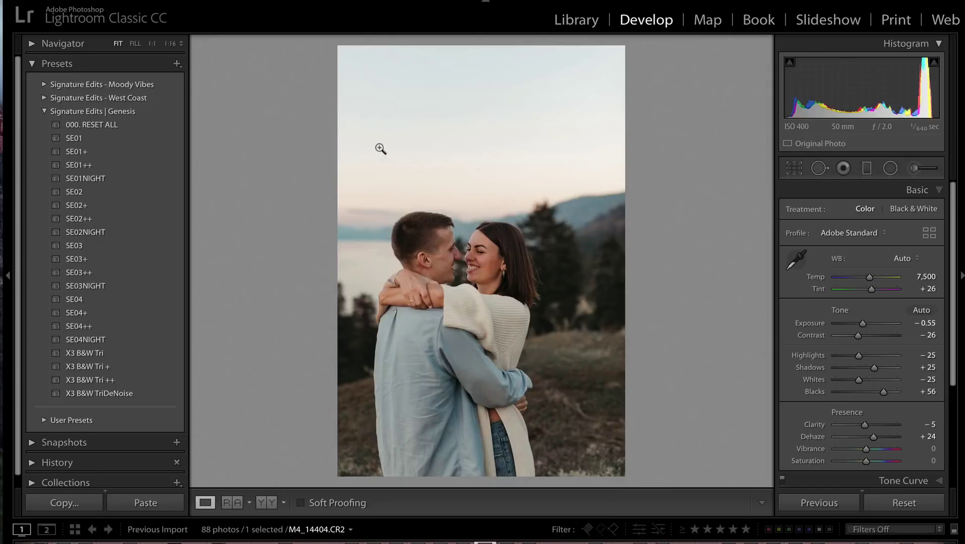
# - Paste the newly copied develop settings onto M4_14404 and M4_14412
pyautogui.press('Right')
pyautogui.press('super+shift+v')
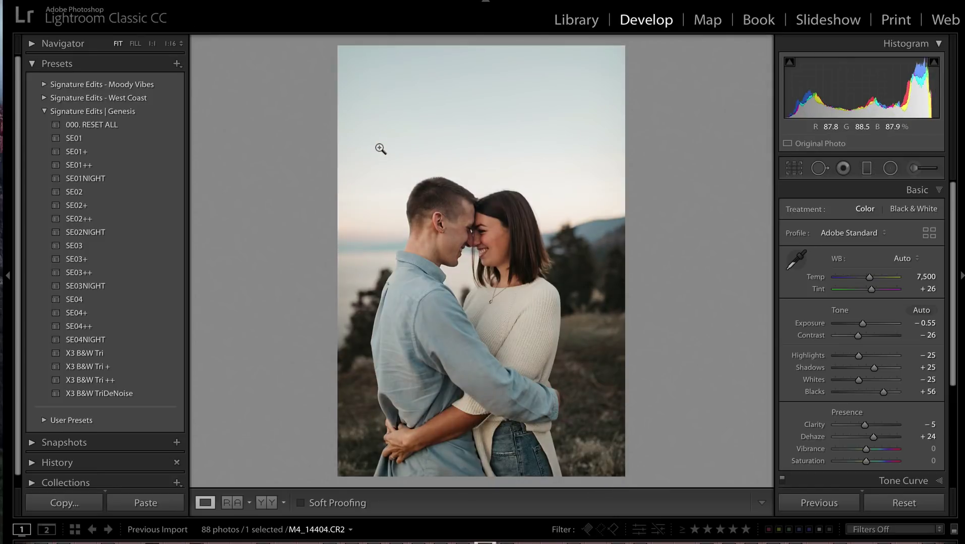
pyautogui.press('Right')
pyautogui.press('super+shift+v')
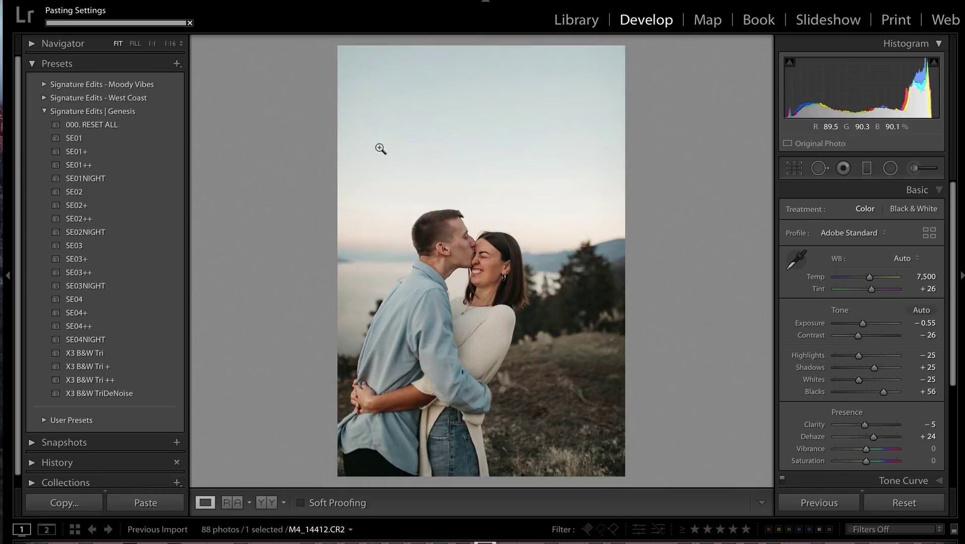
# - Paste the copied settings onto M4_14417 and raise its exposure to −0.22
pyautogui.press('Right')
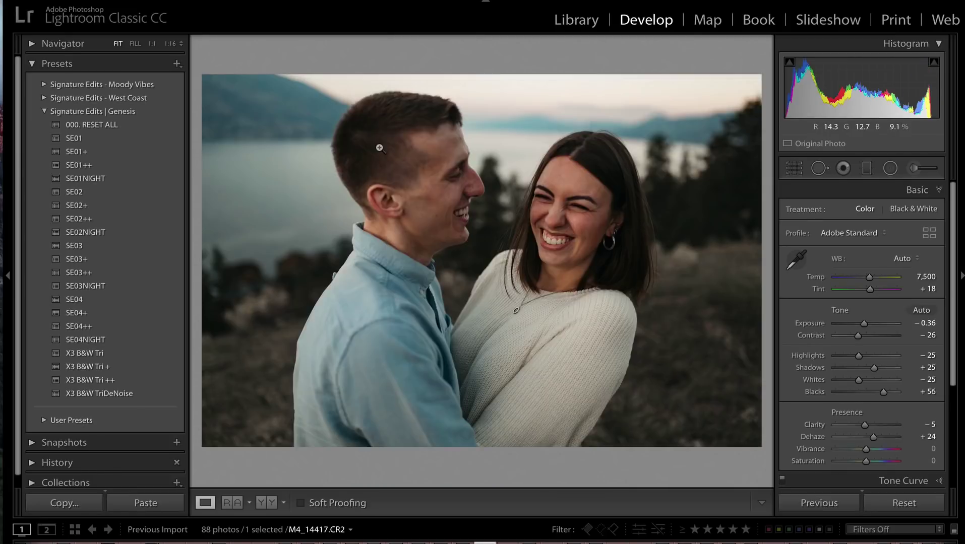
pyautogui.press('super+shift+v')
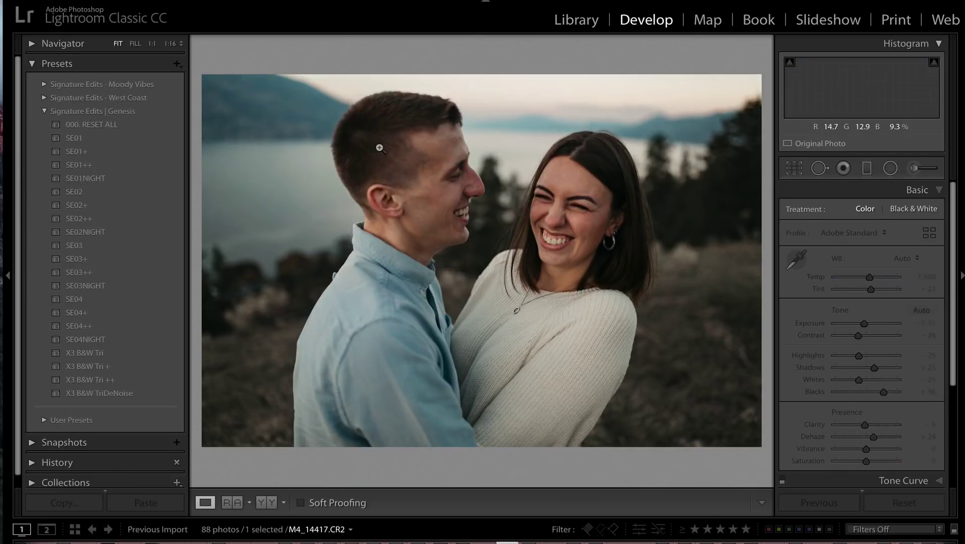
pyautogui.hotkey('shift', '=')
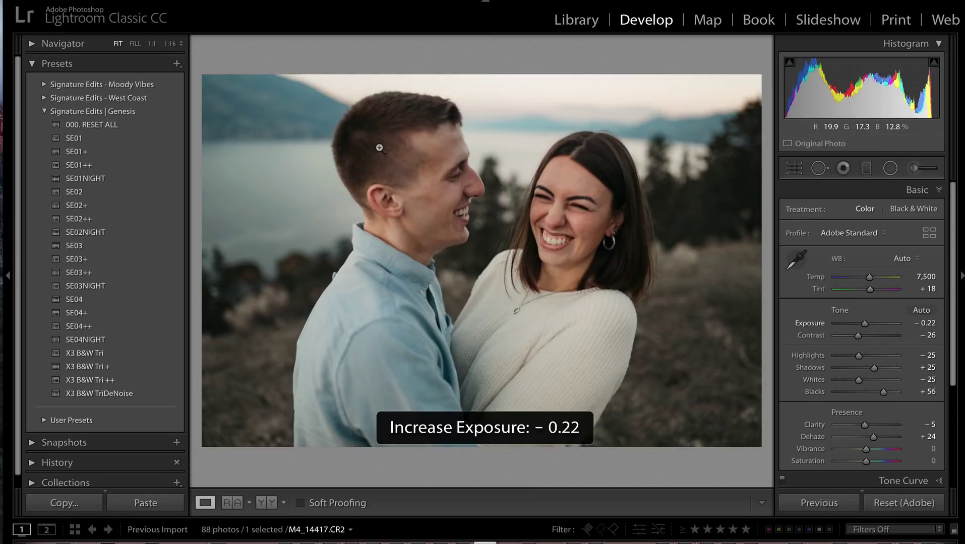
# - Paste the copied settings onto M4_14423 and raise its exposure to −0.22
pyautogui.press('Right')
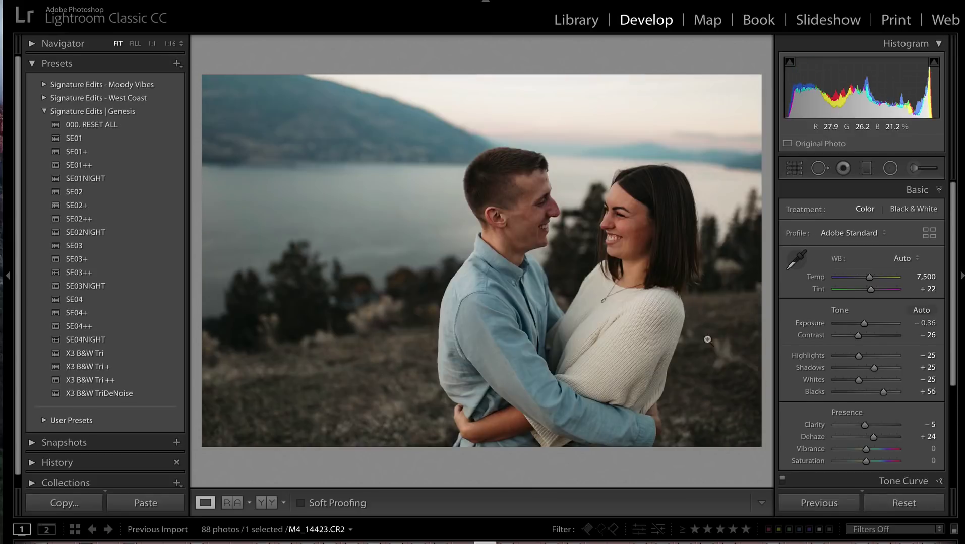
pyautogui.hotkey('ctrl', 'shift', 'v')
pyautogui.hotkey('shift', '=')
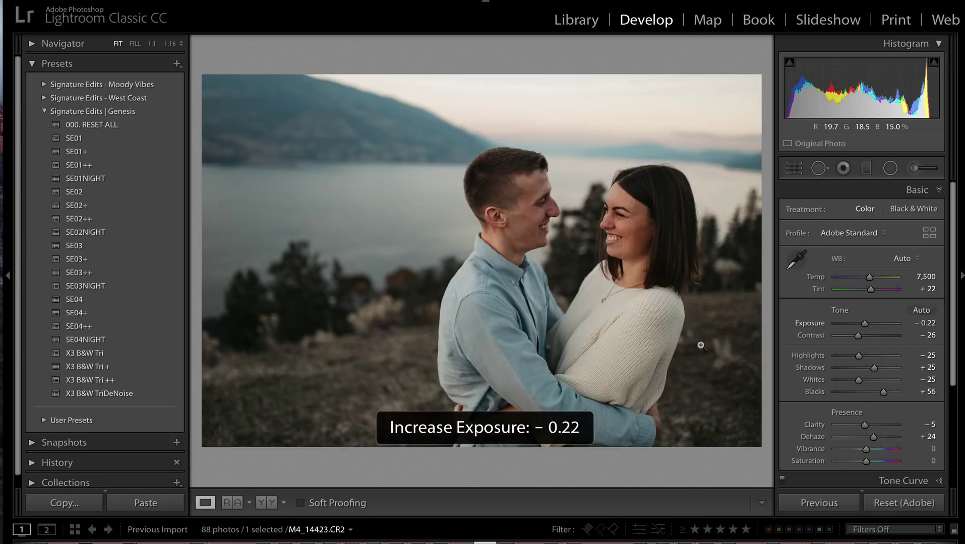
# - Paste the copied settings onto M4_20809, reset the photo to view it unedited, and undo the reset
pyautogui.press('Right')
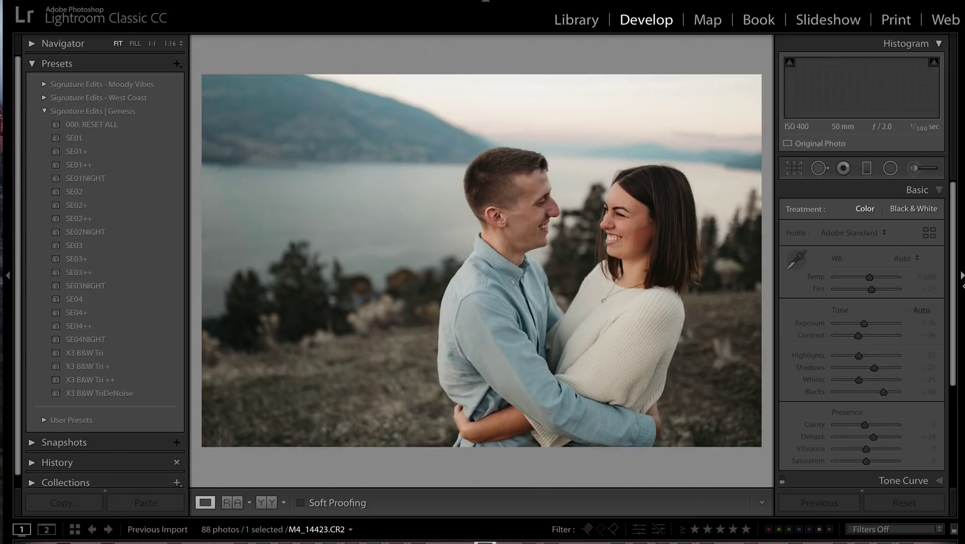
pyautogui.hotkey('ctrl', 'shift', 'v')
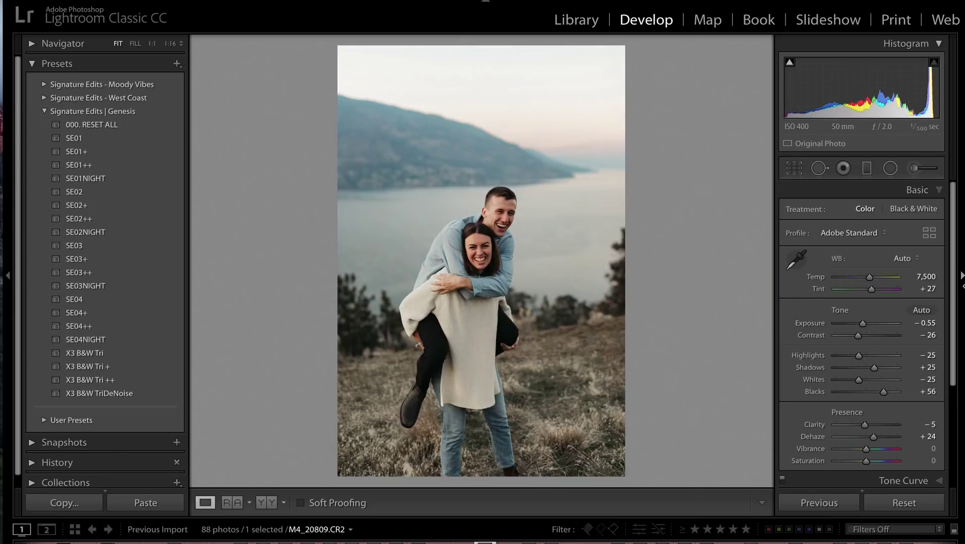
pyautogui.click(908, 505)
pyautogui.hotkey('ctrl', 'z')
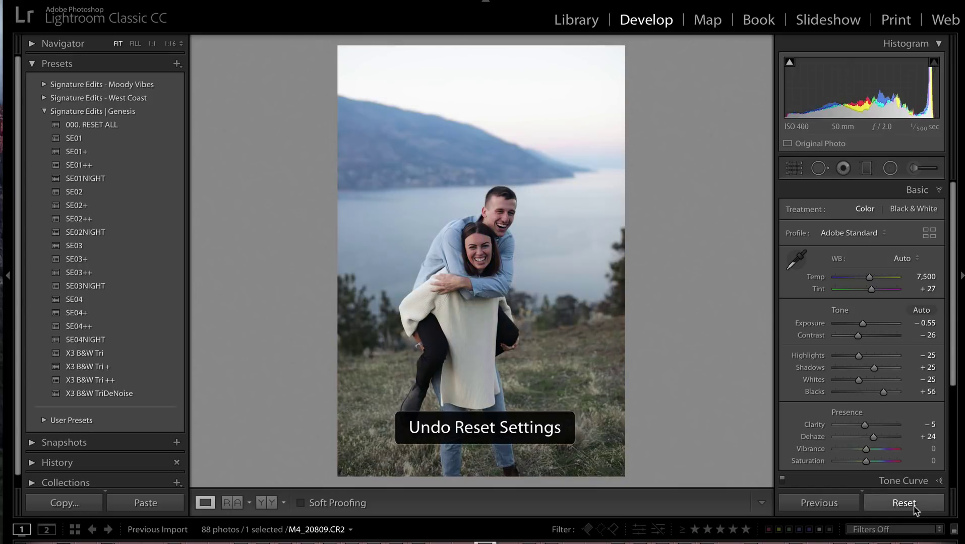
pyautogui.click(850, 337)
# - Paste the copied settings onto M4_14439 and raise its exposure by two increments
pyautogui.press('Right')
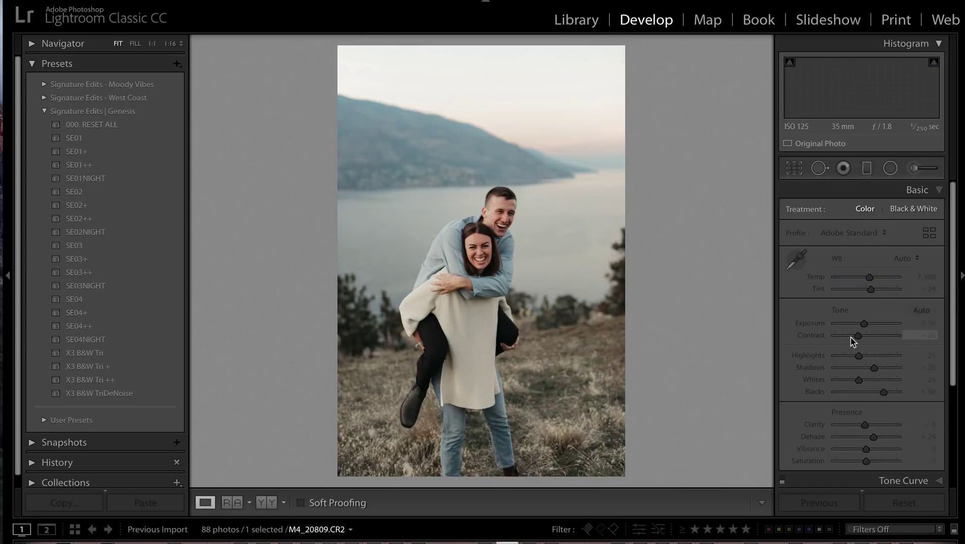
pyautogui.hotkey('ctrl', 'shift', 'v')
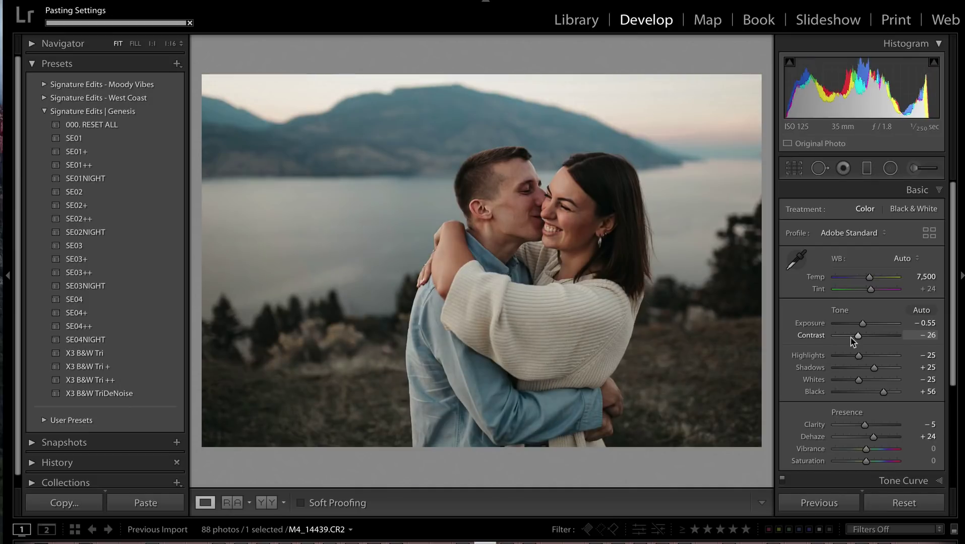
pyautogui.hotkey('ctrl', '.')
pyautogui.hotkey('ctrl', '.')
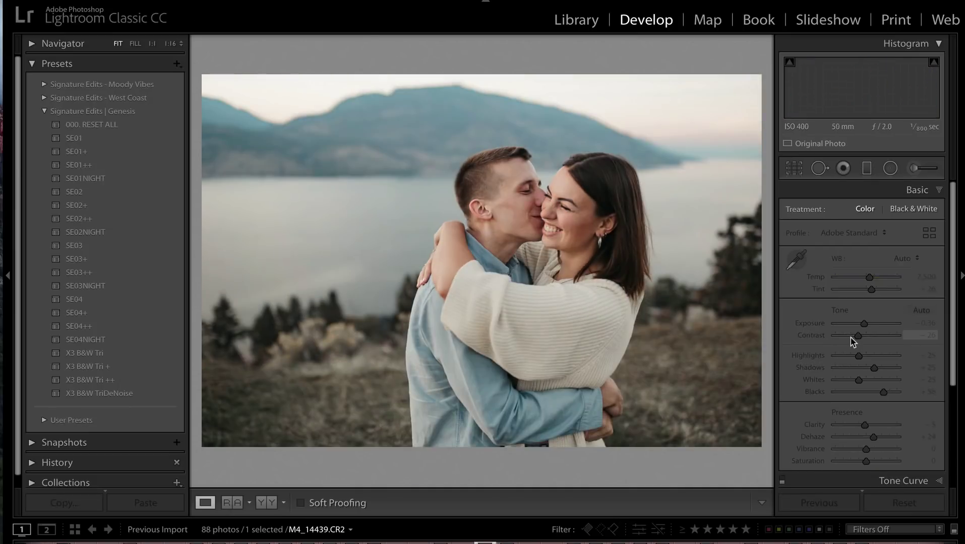
# - Paste the copied settings onto M4_20812 and raise its exposure by two increments
pyautogui.press('Right')
pyautogui.hotkey('ctrl', 'shift', 'v')
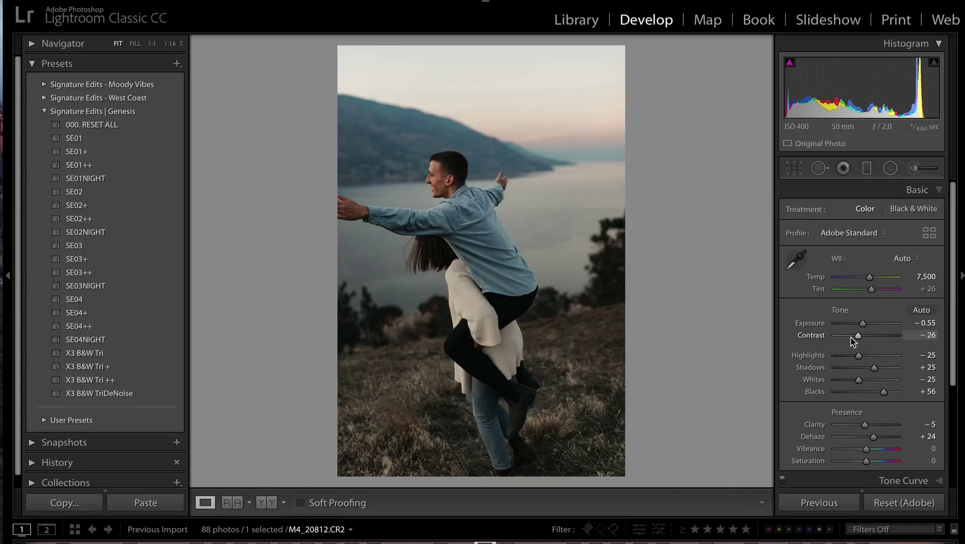
pyautogui.hotkey('ctrl', '.')
pyautogui.hotkey('ctrl', '.')
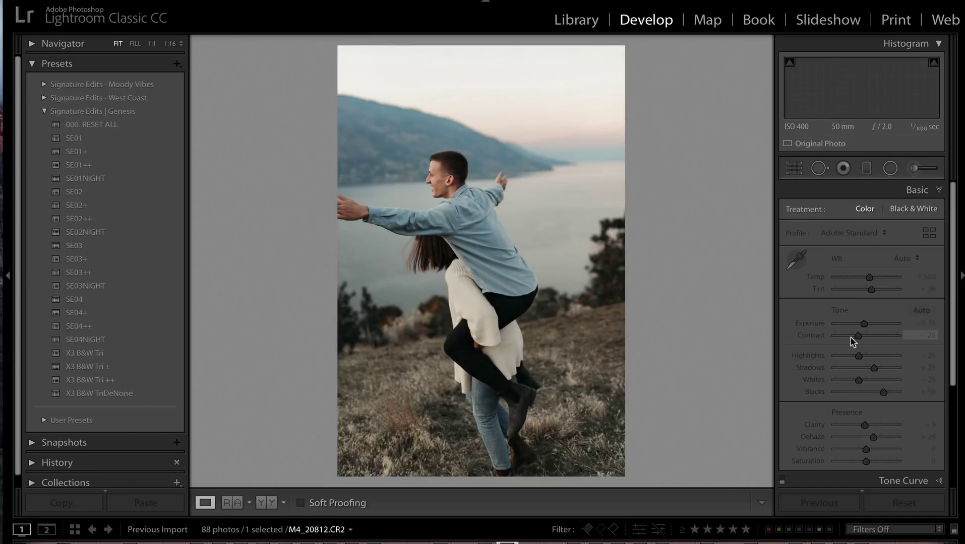
# - Paste the copied settings onto M4_20814 and raise its exposure by two increments
pyautogui.press('Right')
pyautogui.hotkey('ctrl', 'shift', 'v')
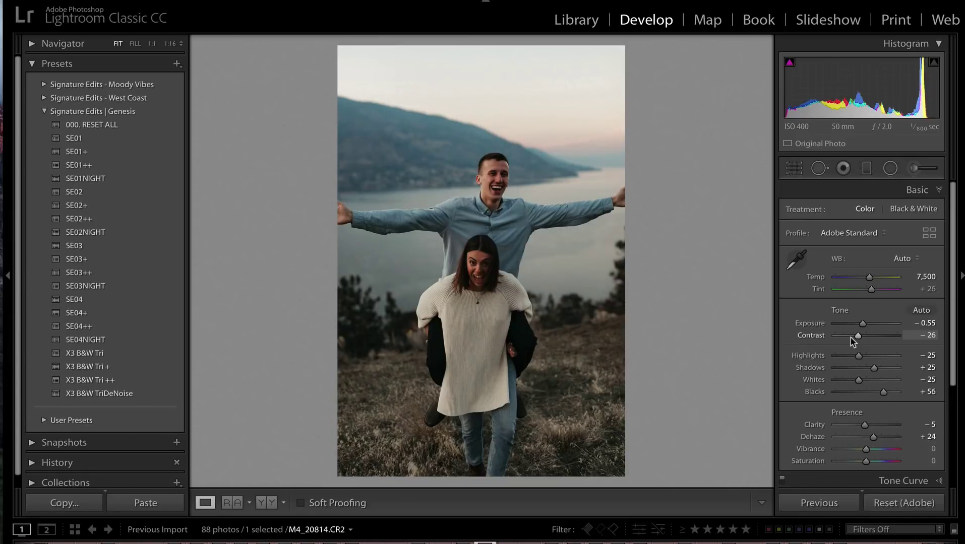
pyautogui.hotkey('ctrl', '.')
pyautogui.hotkey('ctrl', '.')
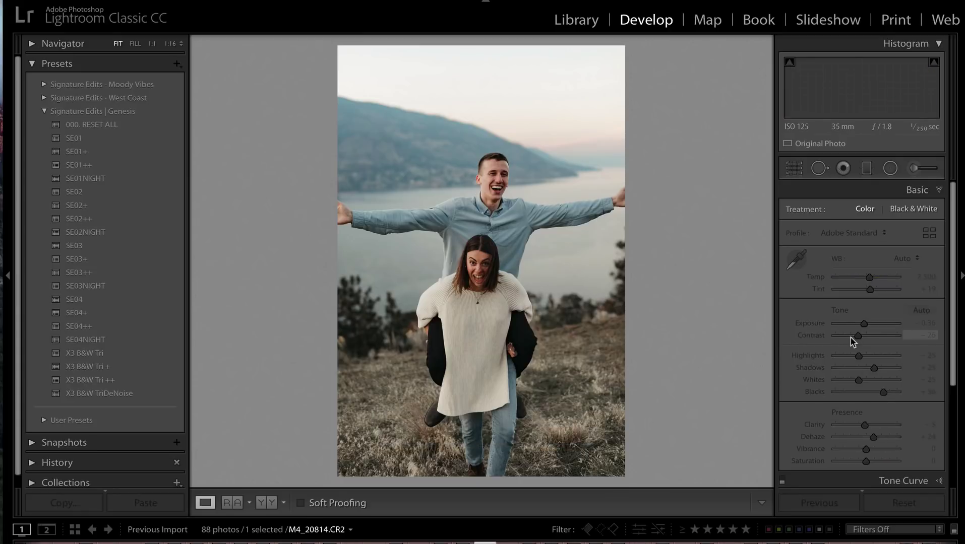
# - Paste the copied settings onto M4_14445 and raise its exposure to +0.11
pyautogui.press('Right')
pyautogui.hotkey('ctrl', 'shift', 'v')
pyautogui.hotkey('ctrl', '.')
pyautogui.hotkey('ctrl', '.')
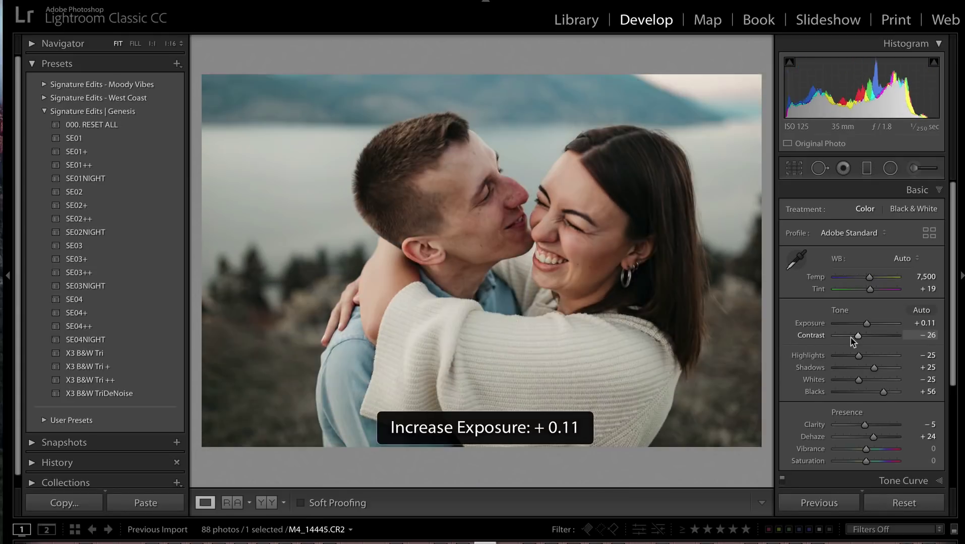
# - Paste the copied settings onto M4_20816 and raise its exposure to +0.11
pyautogui.press('Right')
pyautogui.hotkey('ctrl', 'shift', 'v')
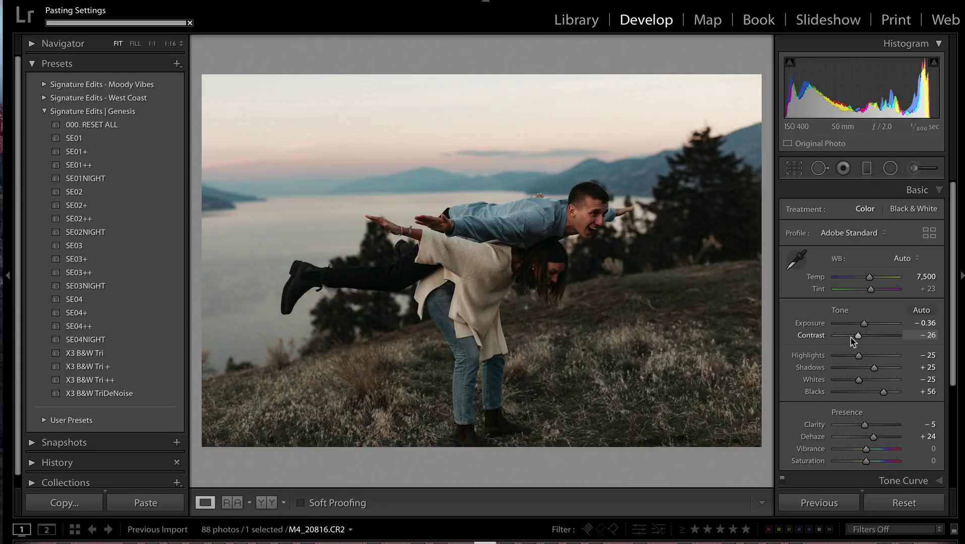
pyautogui.hotkey('ctrl', '.')
pyautogui.hotkey('ctrl', '.')
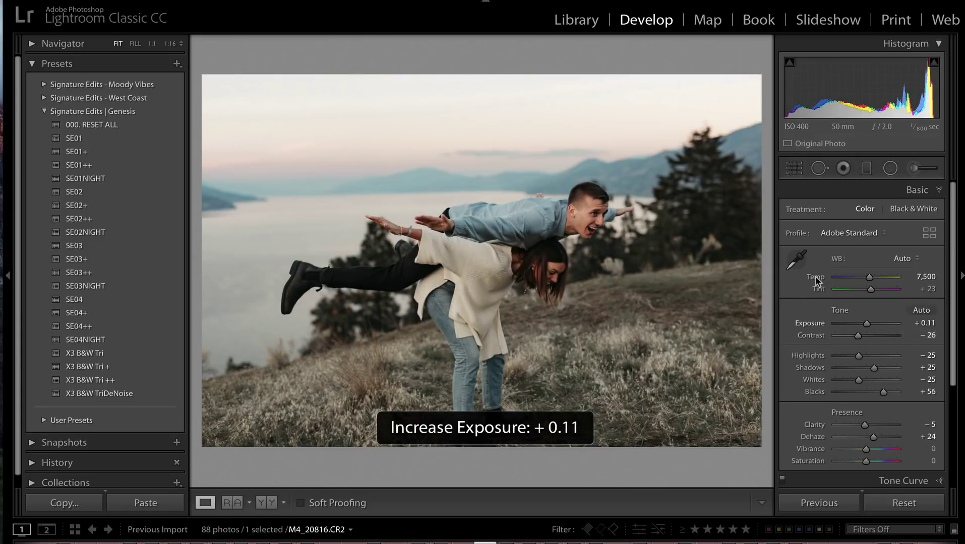
# - Paste the copied settings onto M4_14450 and raise its exposure by one increment
pyautogui.press('Right')
pyautogui.hotkey('ctrl', 'shift', 'v')
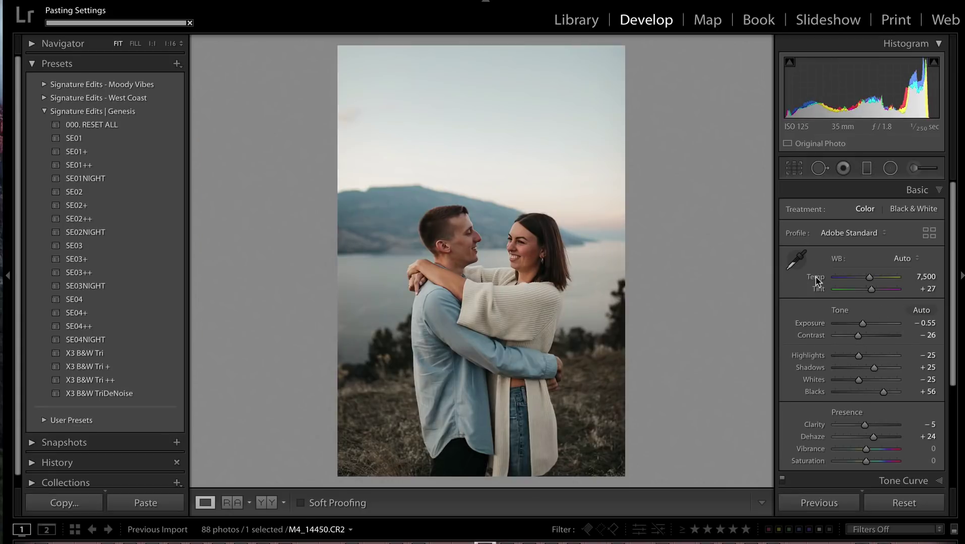
pyautogui.hotkey('ctrl', '.')
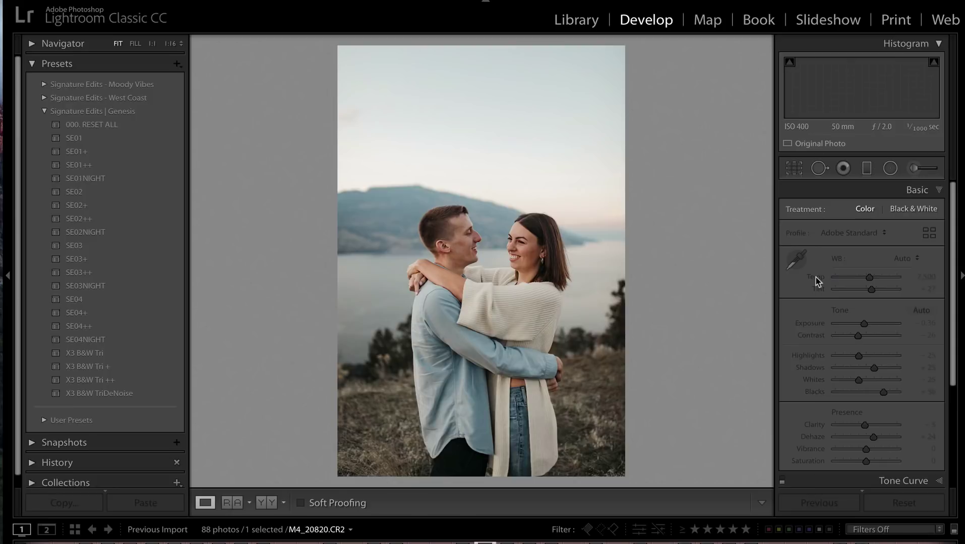
# - Paste the copied settings onto M4_20820 and raise its exposure to +0.11
pyautogui.press('Right')
pyautogui.hotkey('ctrl', 'shift', 'v')
pyautogui.hotkey('ctrl', '.')
pyautogui.hotkey('ctrl', '.')
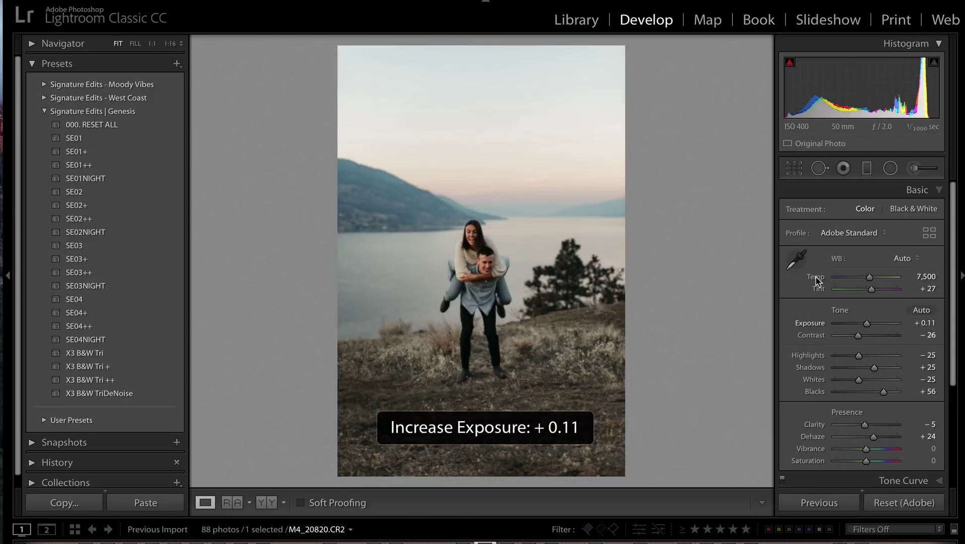
pyautogui.press('Right')
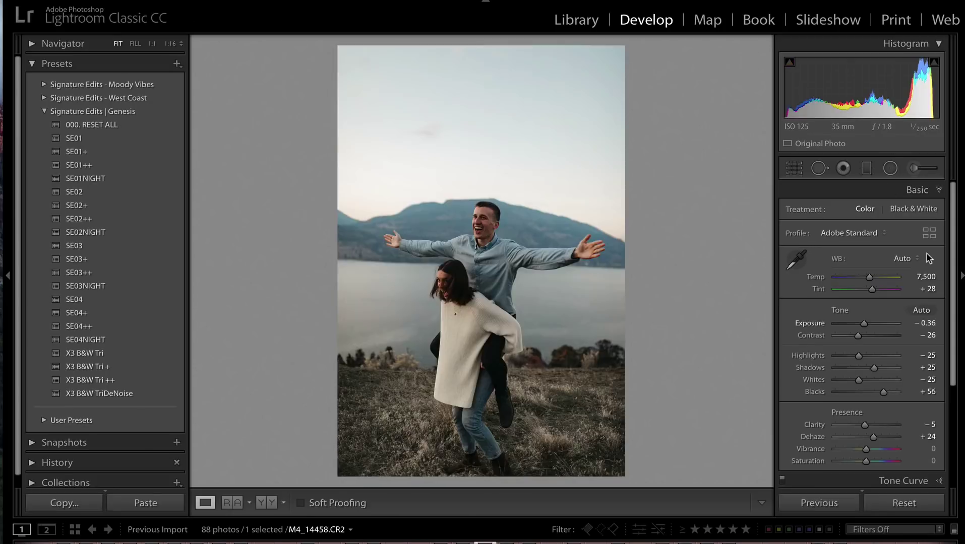
# - Paste the copied settings onto M4_14458 and set its exposure to −0.22
pyautogui.hotkey('ctrl', 'shift', 'v')
pyautogui.hotkey('ctrl', '.')
pyautogui.hotkey('ctrl', '.')
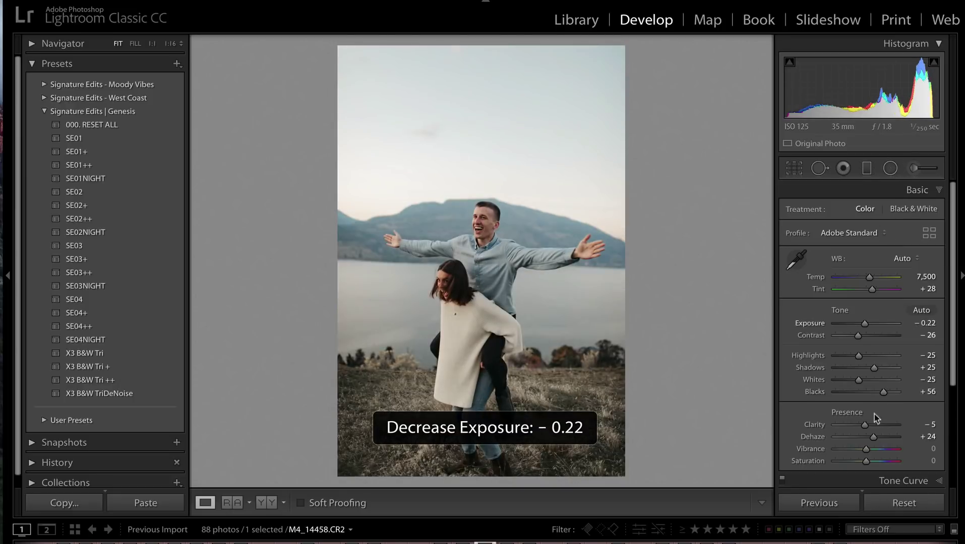
# - Try a clarity of +6 on M4_14458, undo it, and set the vibrance to +13
pyautogui.moveTo(865, 425); pyautogui.dragTo(867, 426)
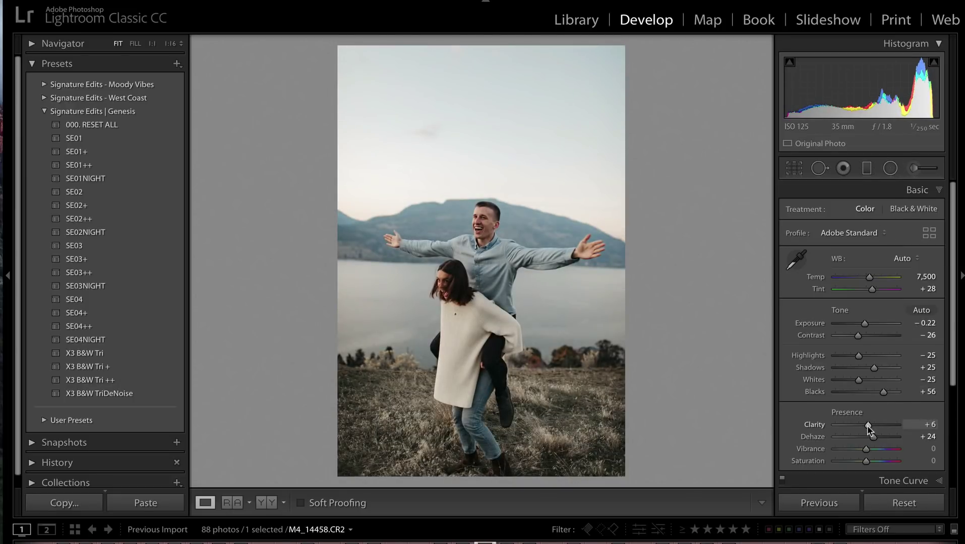
pyautogui.hotkey('ctrl', 'z')
pyautogui.moveTo(866, 450); pyautogui.dragTo(869, 452)
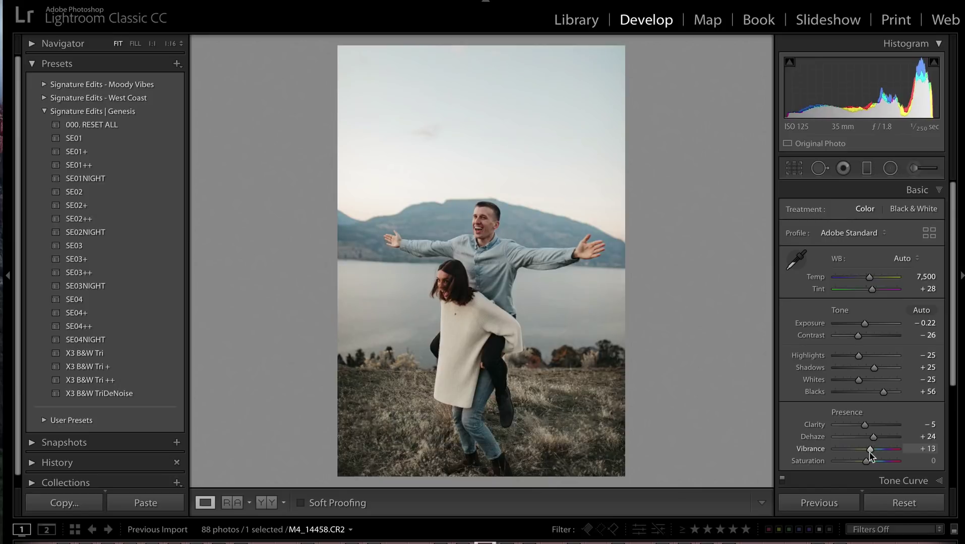
# - Paste the copied settings onto M4_20827 and set its exposure to +0.11
pyautogui.press('Right')
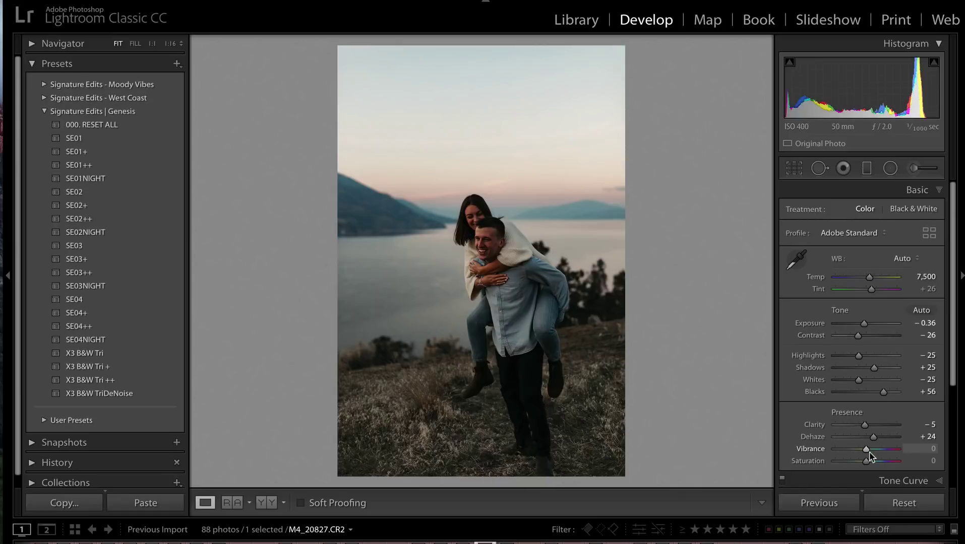
pyautogui.hotkey('ctrl', 'v')
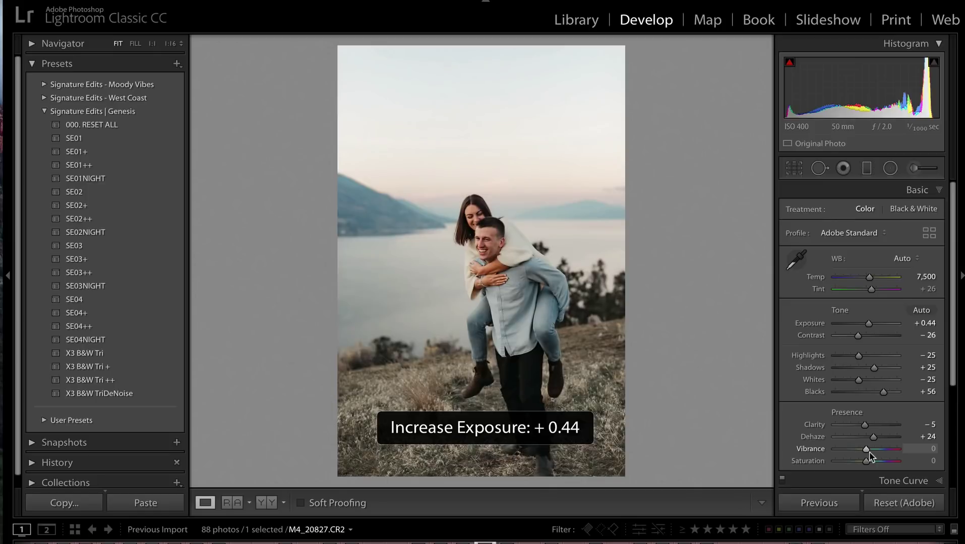
pyautogui.press('-')
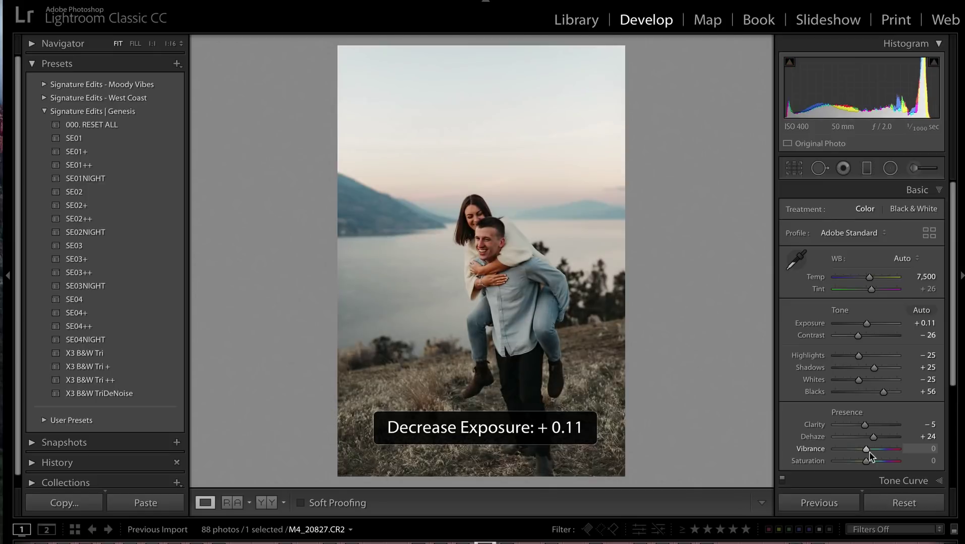
# - Convert M4_20827 to black and white with the X3 B&W Tri ++ preset and raise its exposure to +0.44
pyautogui.click(112, 380)
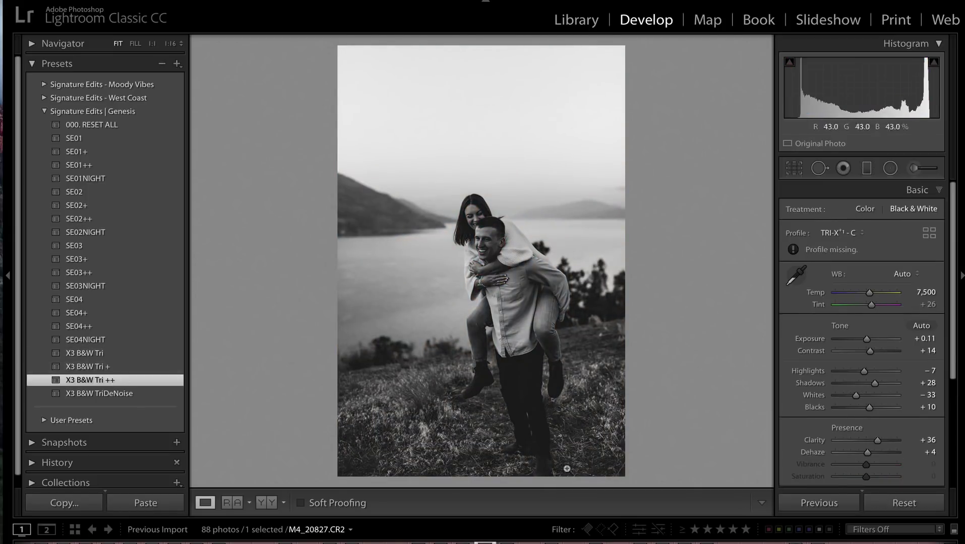
pyautogui.press('=')
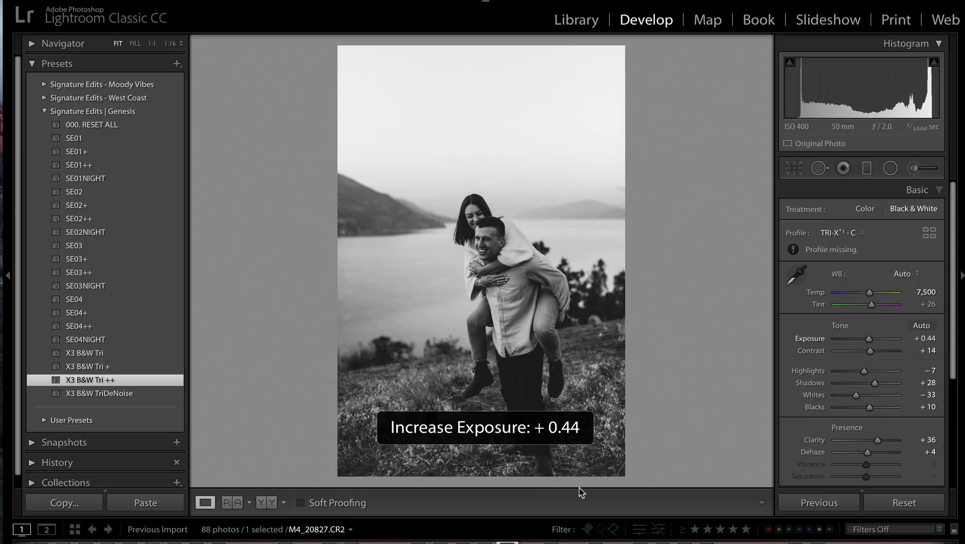
# - Raise the exposure of M4_14468 to +0.30
pyautogui.press('Left')
pyautogui.press('=')
pyautogui.press('=')
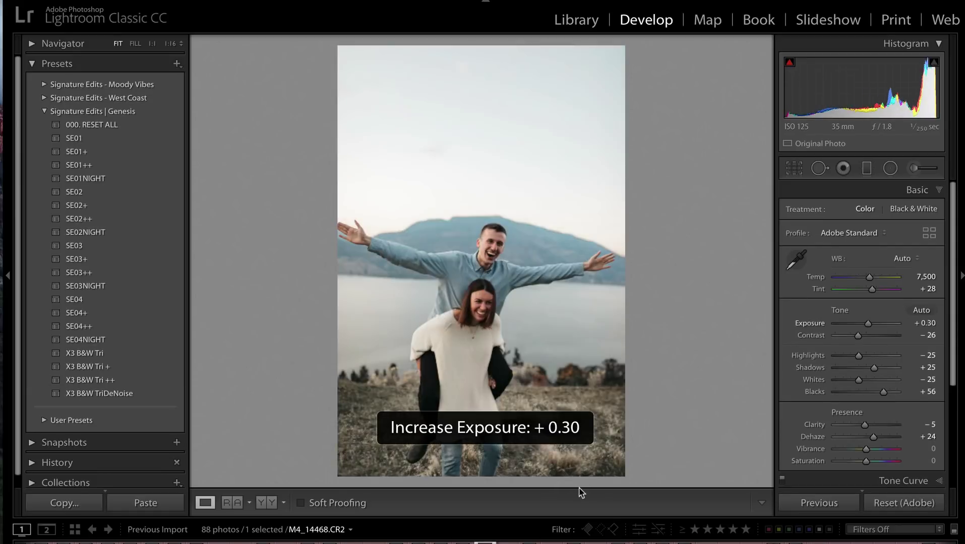
# - Paste the copied settings onto M4_14470, raising its exposure to +0.11 and lowering it back by one increment
pyautogui.press('Right')
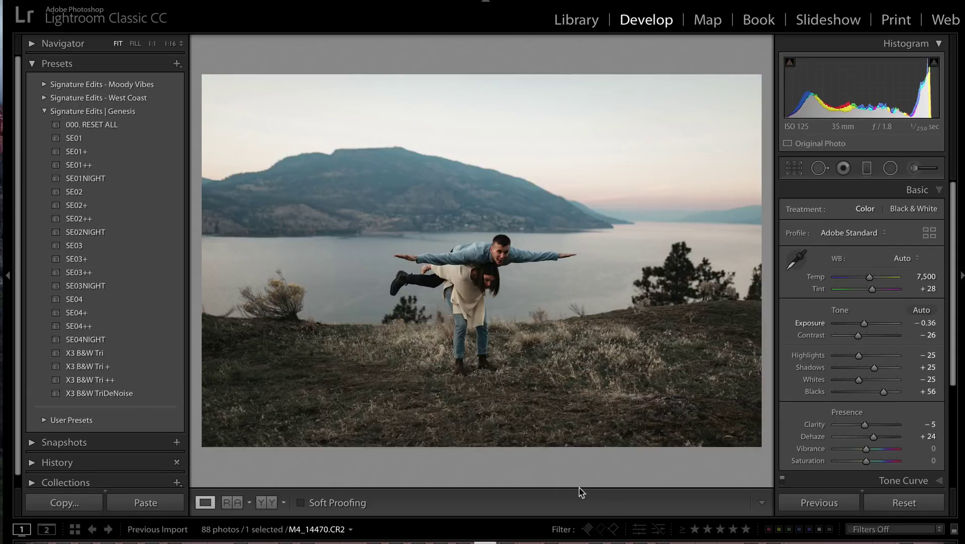
pyautogui.hotkey('ctrl', 'shift', 'v')
pyautogui.press('=')
pyautogui.press('=')
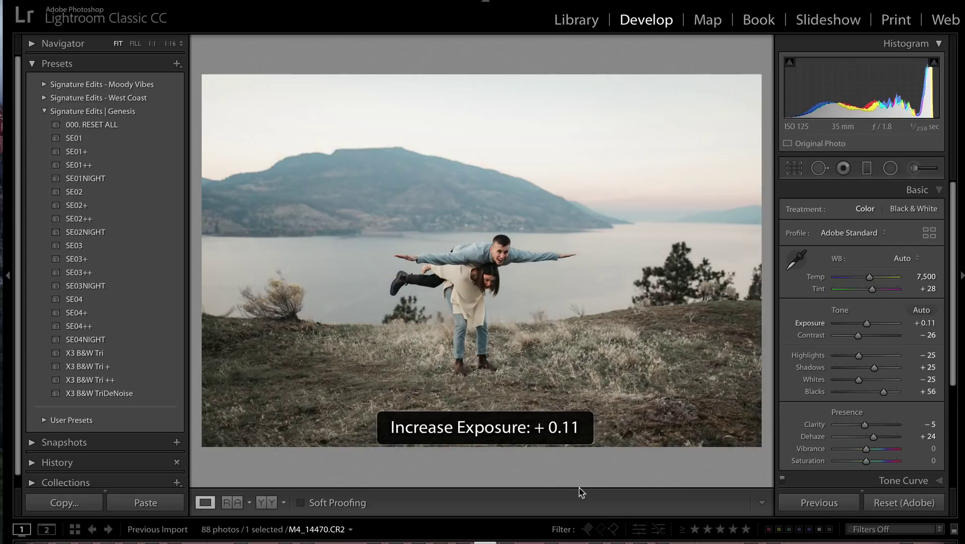
pyautogui.press('-')
# - Paste the copied settings onto M4_20829 and fine-tune its exposure with two increases followed by two decreases
pyautogui.press('Right')
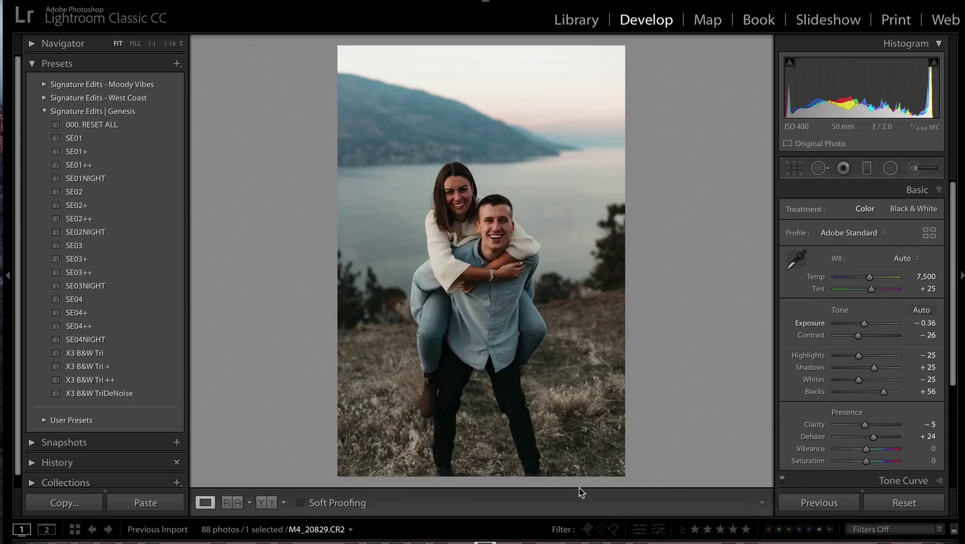
pyautogui.hotkey('ctrl', 'shift', 'v')
pyautogui.press('=')
pyautogui.press('=')
pyautogui.press('-')
pyautogui.press('-')
# - Paste the copied settings onto M4_14477, raising its exposure to +0.11 and lowering it back by one increment
pyautogui.press('Right')
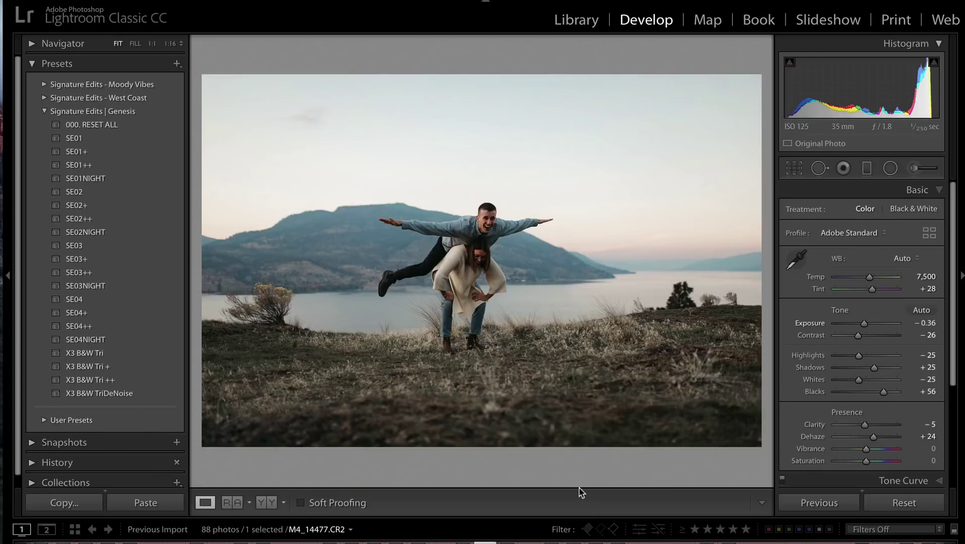
pyautogui.hotkey('ctrl', 'shift', 'v')
pyautogui.press('=')
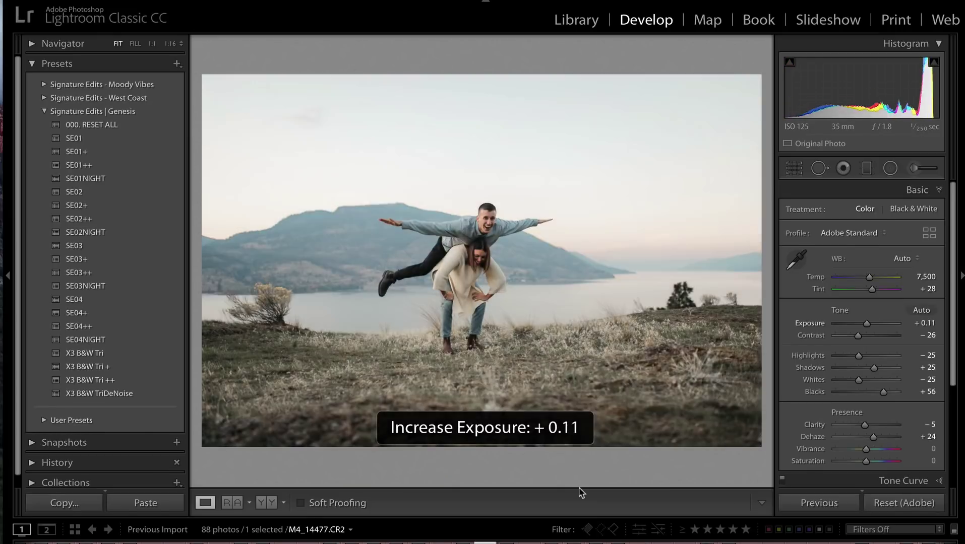
pyautogui.press('-')
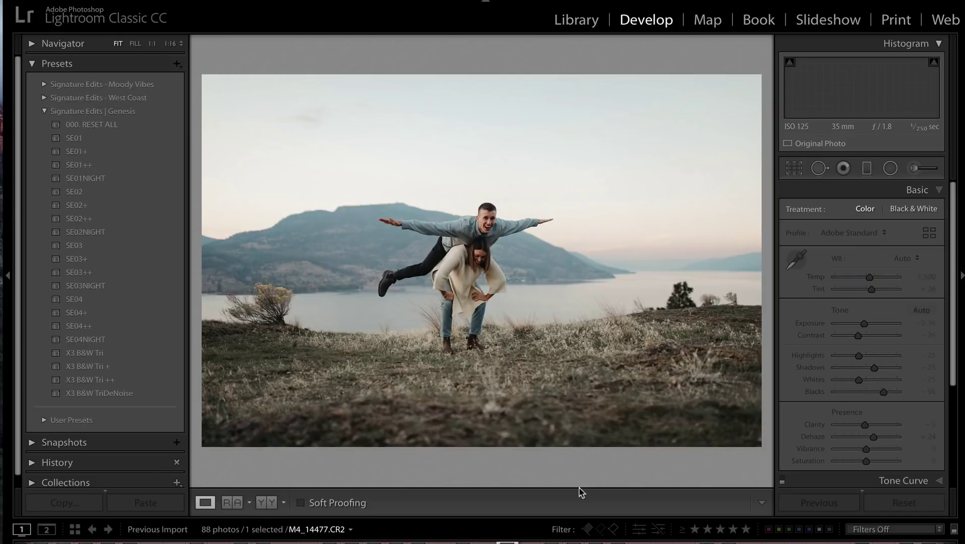
# - Paste the copied settings onto M4_20831 and raise its exposure to +0.44
pyautogui.press('Right')
pyautogui.hotkey('ctrl', 'shift', 'v')
pyautogui.press('=')
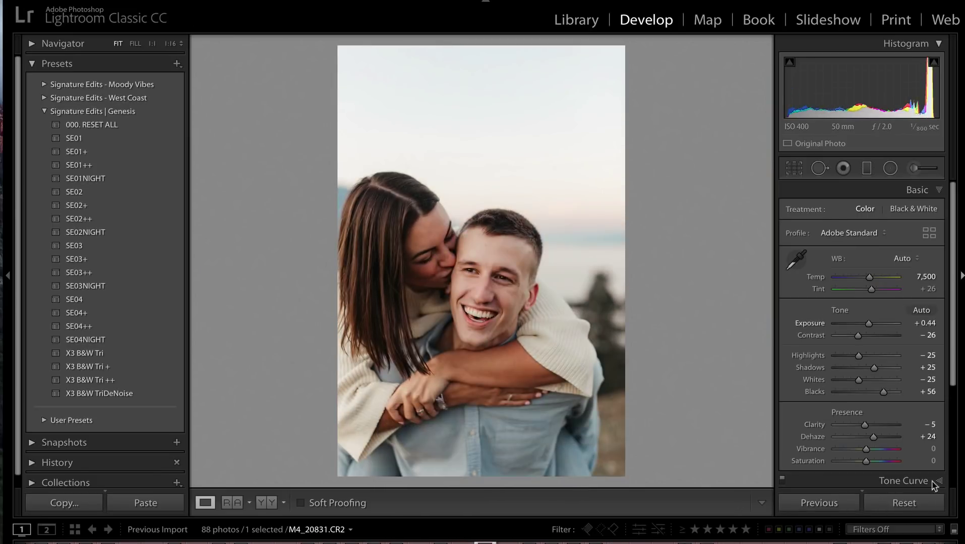
# - Paint the 21 SkinSoften+Desat adjustment brush over the woman's arms and face in M4_20831
pyautogui.click(916, 168)
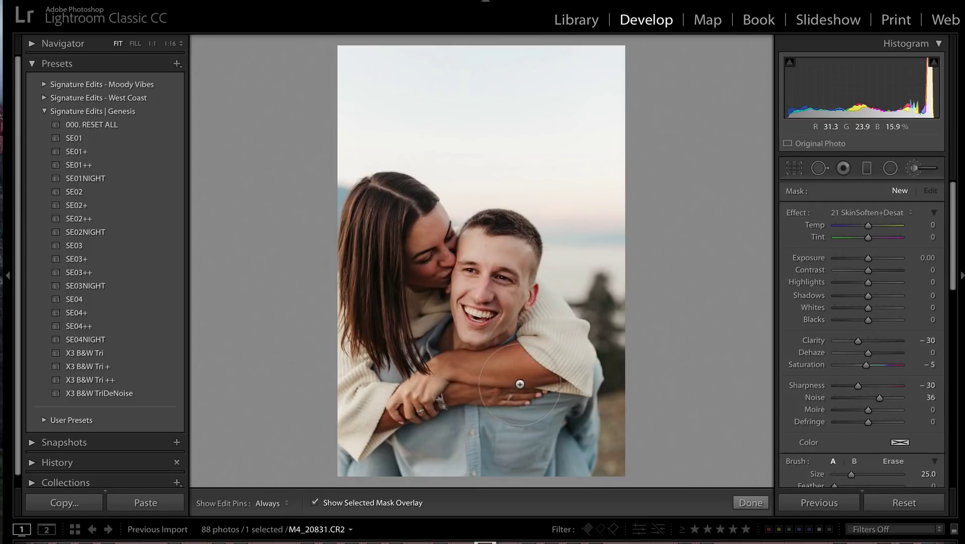
pyautogui.moveTo(490, 379)
pyautogui.mouseDown()
pyautogui.moveTo(534, 383)
pyautogui.moveTo(419, 388)
pyautogui.mouseUp()
pyautogui.moveTo(419, 303); pyautogui.dragTo(414, 227)
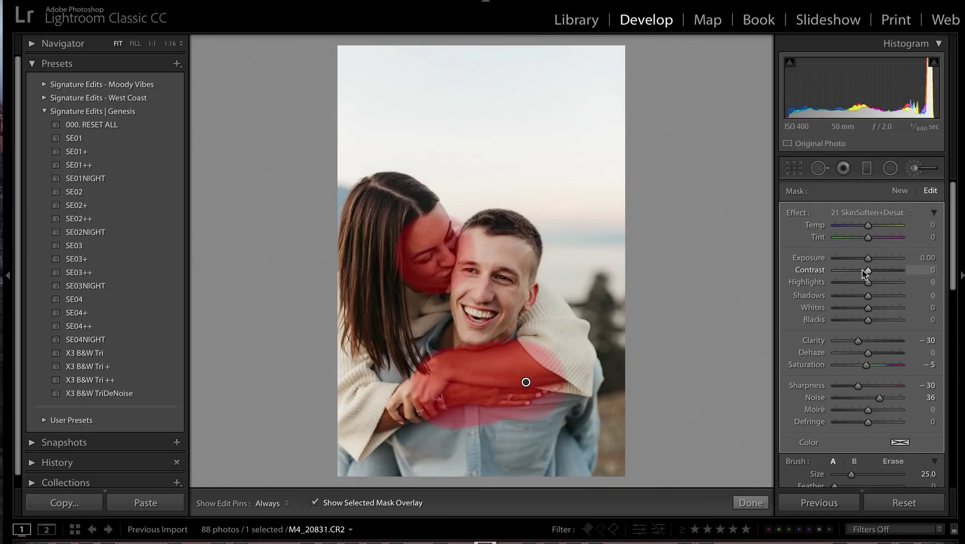
pyautogui.press('k')
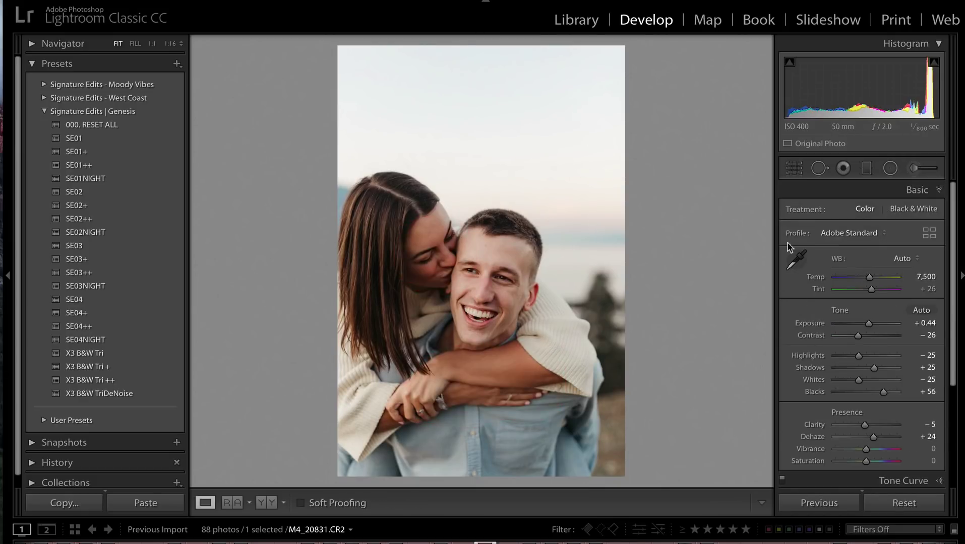
# - Set the skin brush adjustment's tint to −10 and contrast to −18 in M4_20831
pyautogui.click(913, 172)
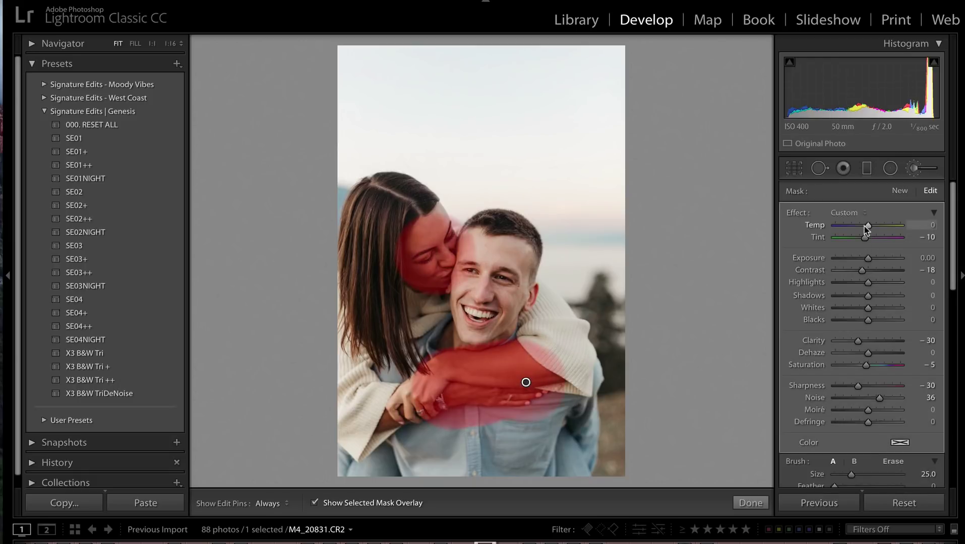
pyautogui.press('k')
# - Raise the exposure of M4_14480 to −0.03 and straighten the photo with a slight crop rotation
pyautogui.press('Right')
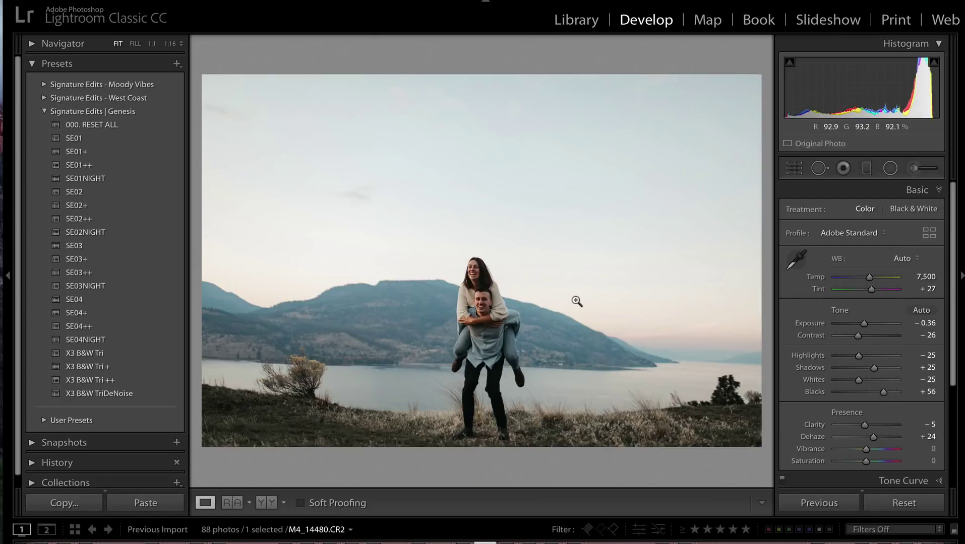
pyautogui.press('=')
pyautogui.press('r')
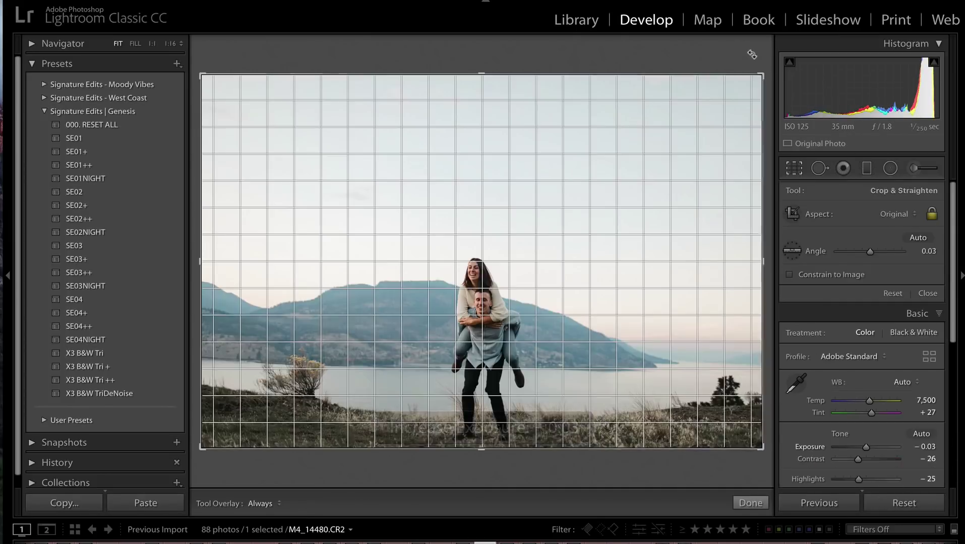
pyautogui.moveTo(752, 54); pyautogui.dragTo(747, 50)
pyautogui.press('Return')
# - Paste the copied settings onto M4_20834 and raise its exposure by three increments
pyautogui.press('Right')
pyautogui.hotkey('ctrl', 'shift', 'v')
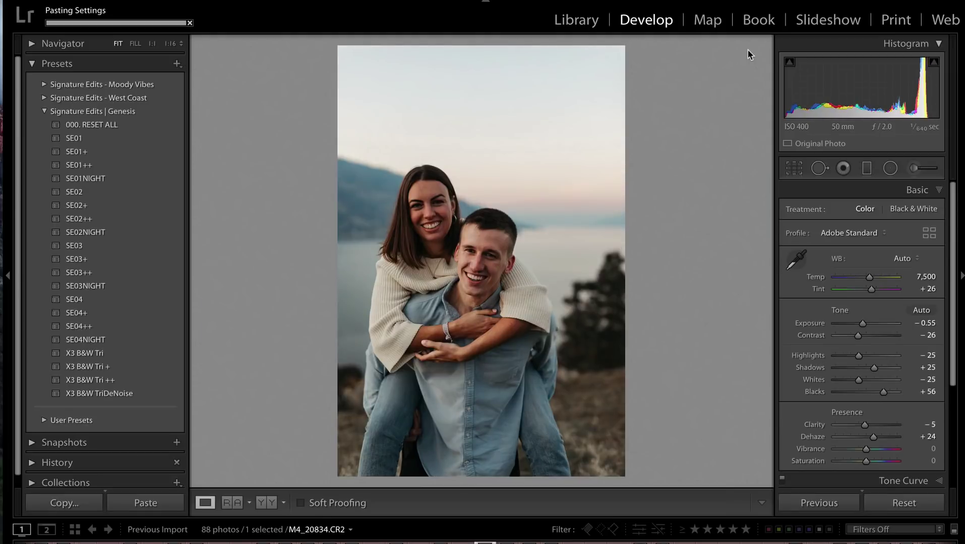
pyautogui.press('=')
pyautogui.press('=')
pyautogui.press('=')
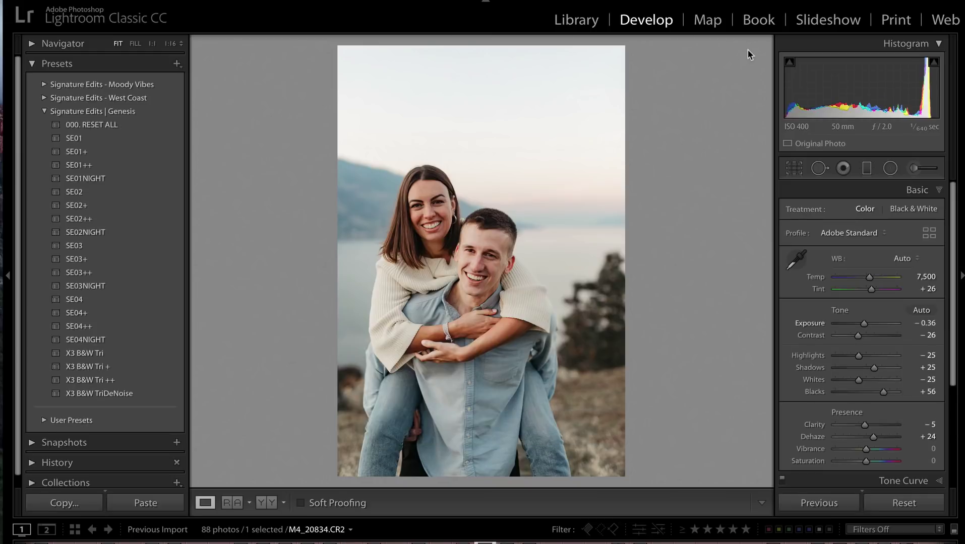
# - Paste the copied settings onto M4_20836 and raise its exposure to +0.11
pyautogui.press('Right')
pyautogui.hotkey('ctrl', 'shift', 'v')
pyautogui.press('=')
pyautogui.press('=')
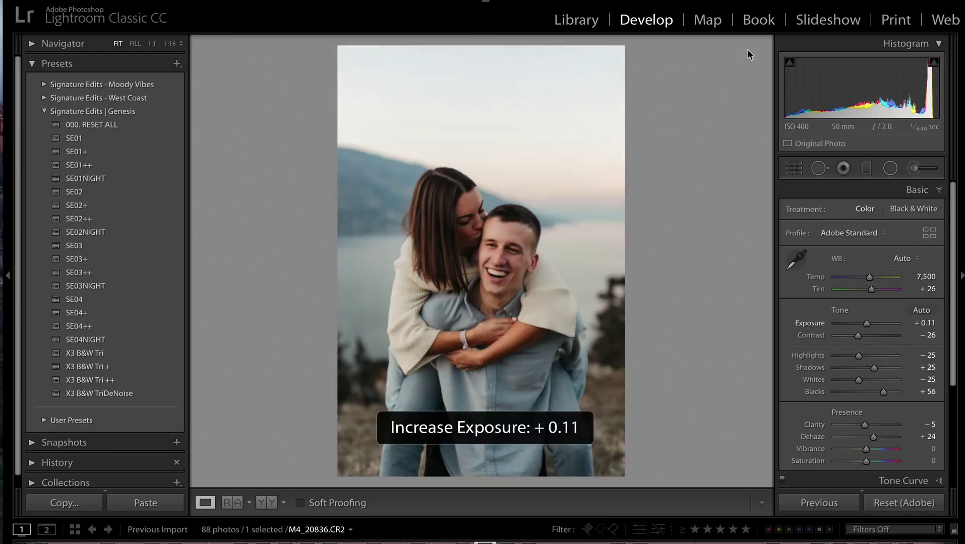
# - Paste the copied settings onto M4_14487 and set its exposure to −0.09
pyautogui.press('Right')
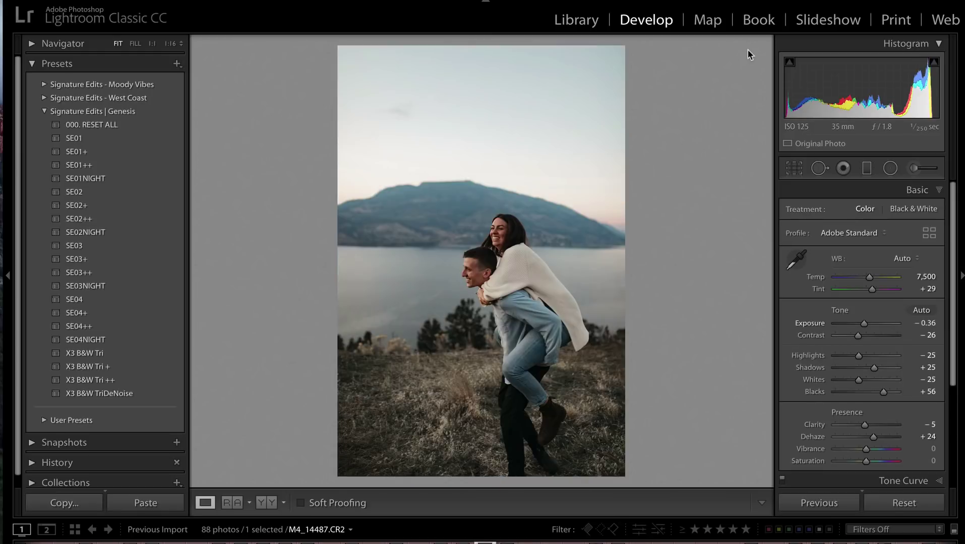
pyautogui.hotkey('ctrl', 'shift', 'v')
pyautogui.press('=')
pyautogui.press('=')
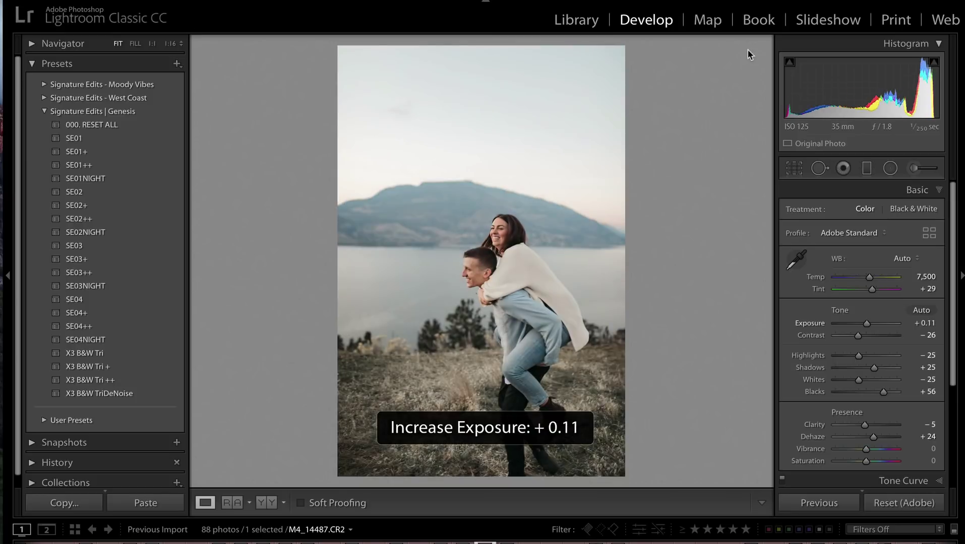
pyautogui.press('-')
# - Straighten M4_14487 with a slight crop rotation
pyautogui.press('Right')
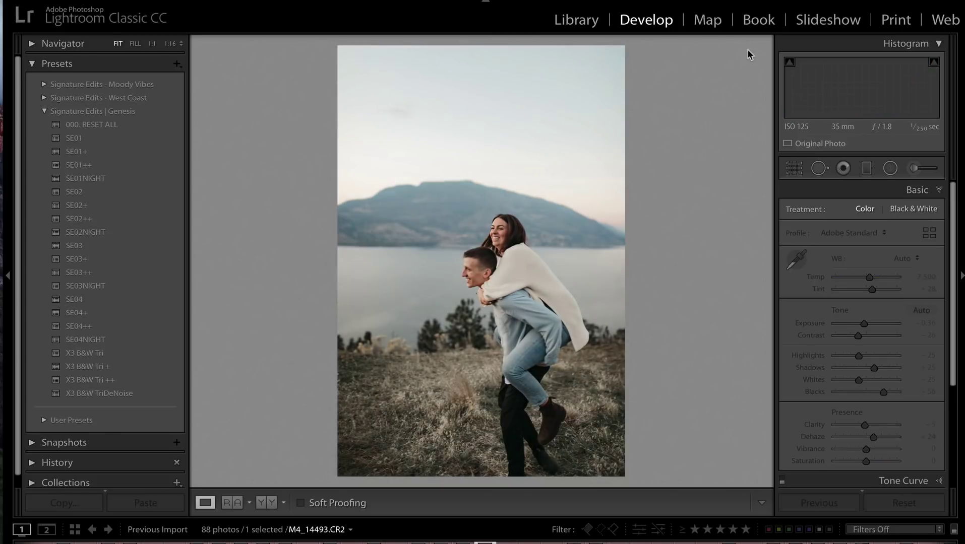
pyautogui.press('r')
pyautogui.moveTo(676, 149)
pyautogui.mouseDown()
pyautogui.moveTo(676, 159)
pyautogui.moveTo(672, 146)
pyautogui.mouseUp()
pyautogui.press('Return')
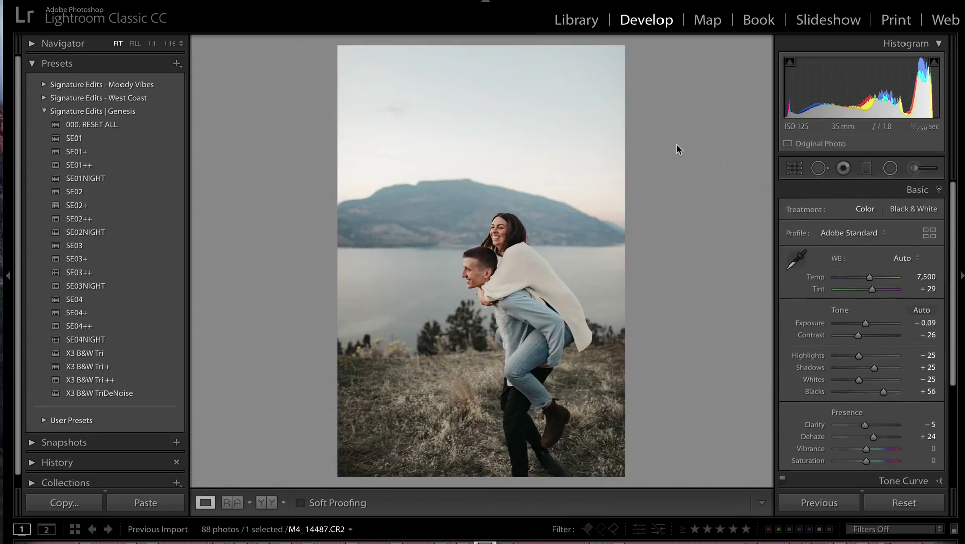
# - Raise the exposure of M4_14493 to +0.30 and straighten the photo with a slight crop rotation
pyautogui.press('Right')
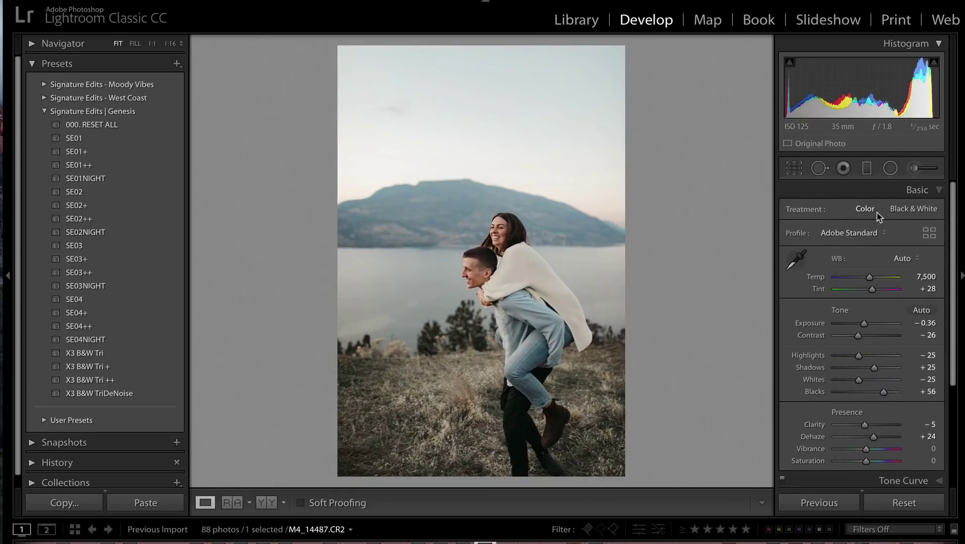
pyautogui.press('=')
pyautogui.press('=')
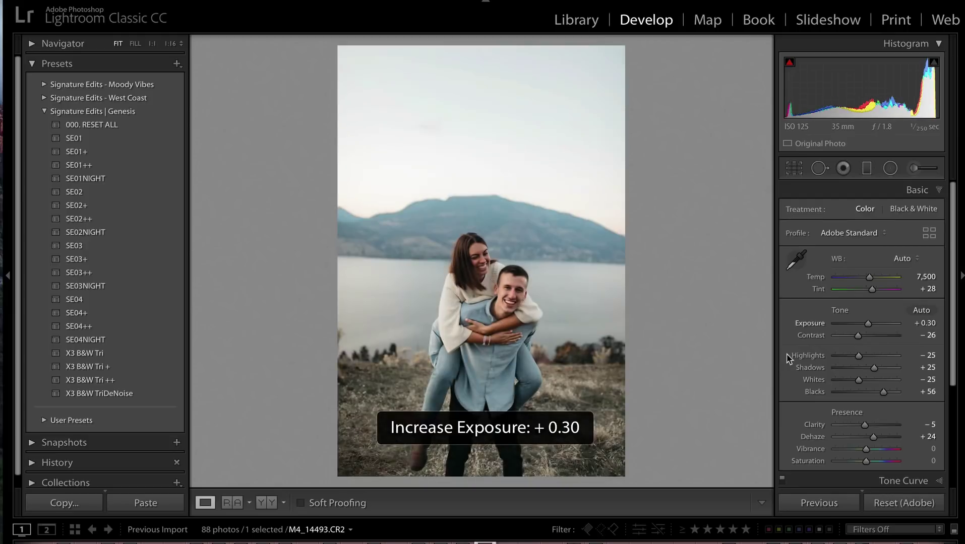
pyautogui.press('r')
pyautogui.moveTo(712, 216); pyautogui.dragTo(707, 202)
pyautogui.press('r')
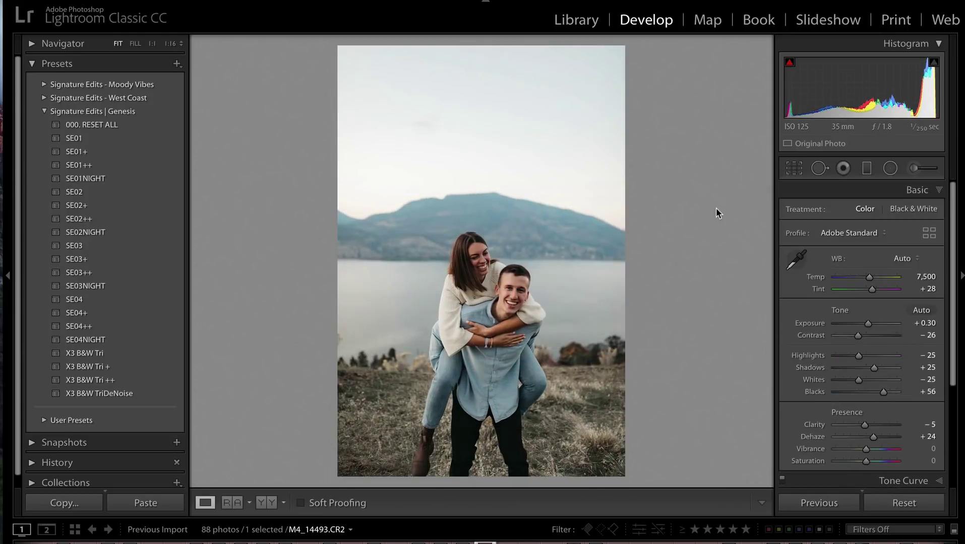
# - Raise the exposure of M4_14501 by four increments
pyautogui.press('Right')
pyautogui.press('=')
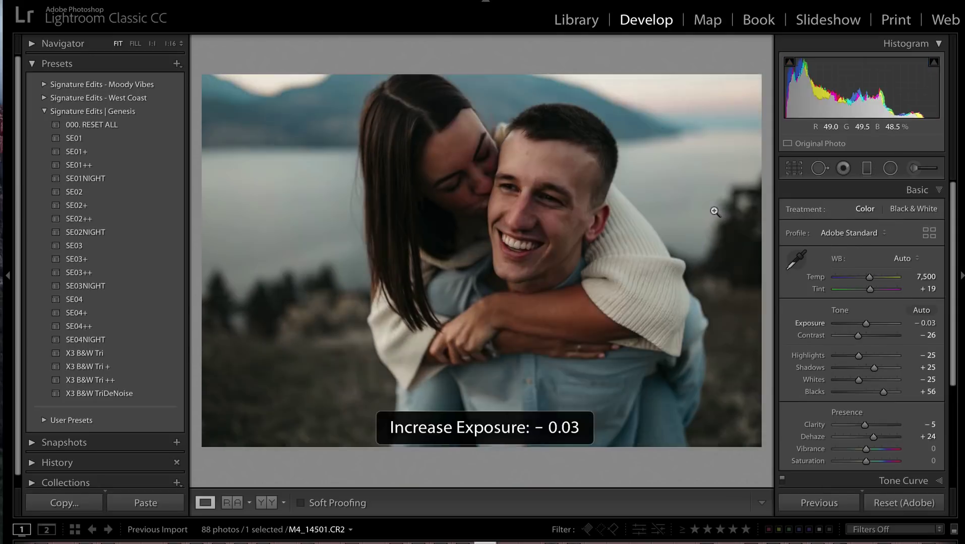
pyautogui.press('=')
pyautogui.press('=')
pyautogui.press('=')
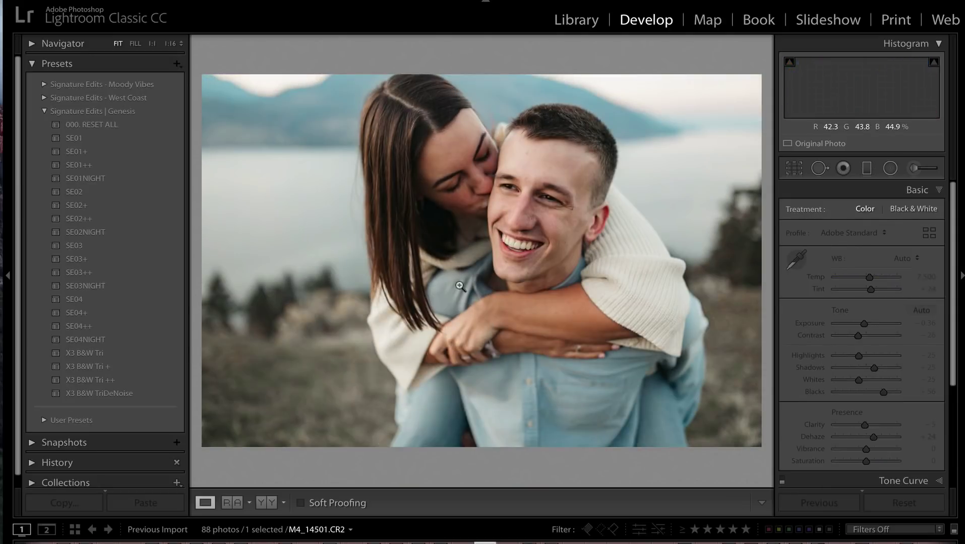
# - Raise the exposure of M4_20841 to +1.29
pyautogui.press('Right')
pyautogui.press('=')
pyautogui.press('=')
pyautogui.press('=')
pyautogui.press('=')
pyautogui.press('=')
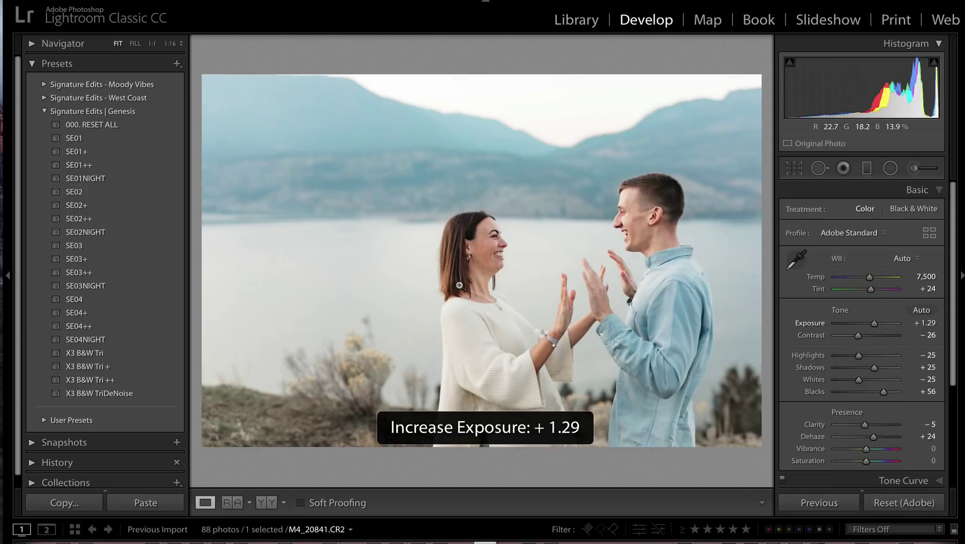
# - Lower the exposure of M4_20841 to +0.99 and the exposure of M4_14511 to −1.21
pyautogui.press('-')
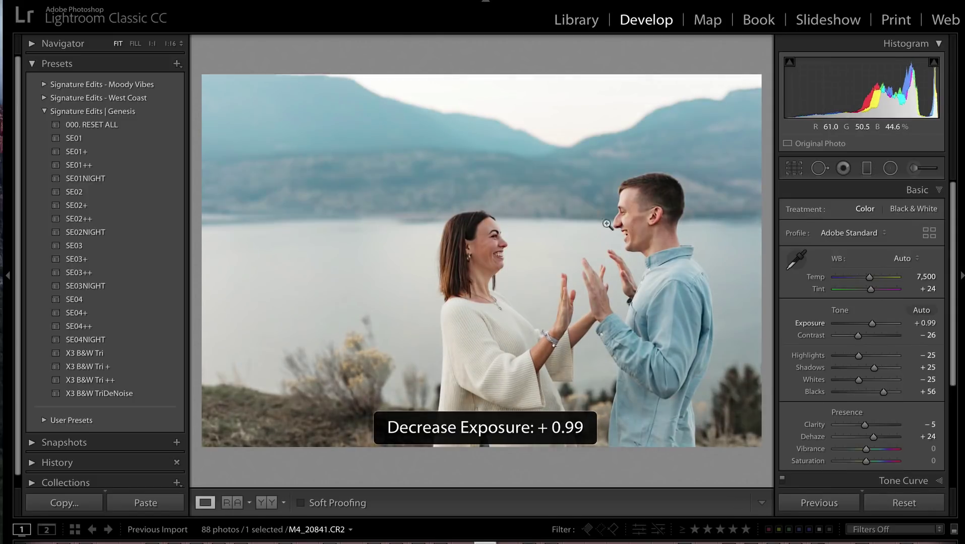
pyautogui.press('Right')
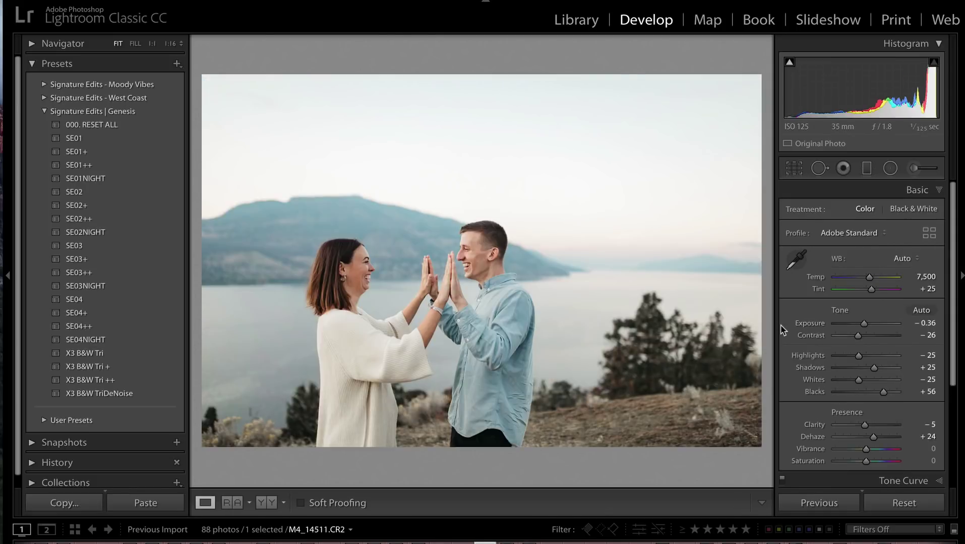
pyautogui.press('-')
pyautogui.press('-')
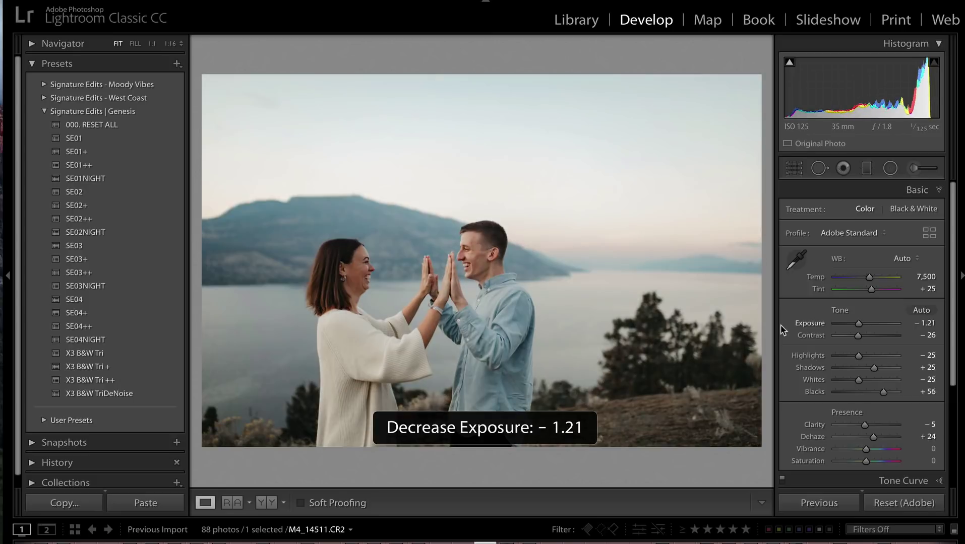
# - Paste the copied develop settings onto M4_20842 and raise its exposure by three increments
pyautogui.press('Right')
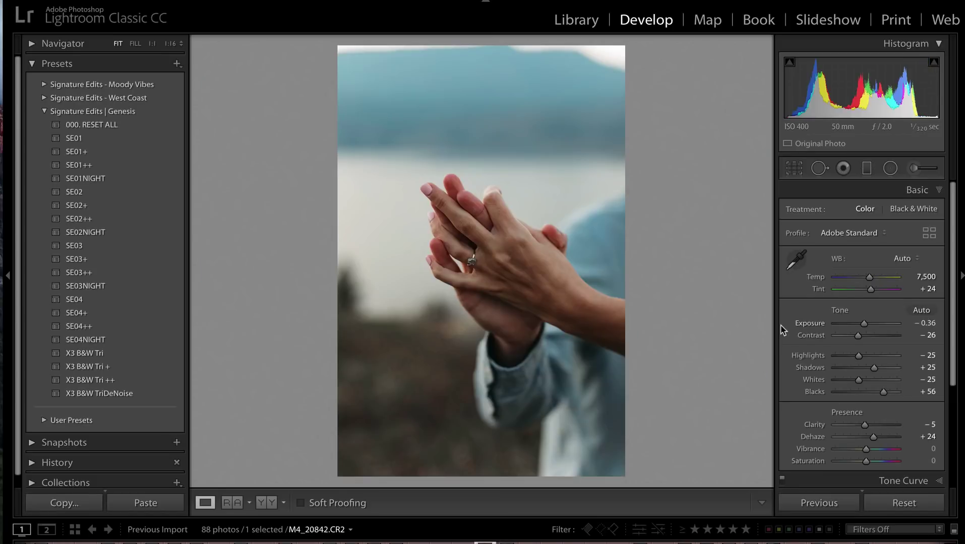
pyautogui.hotkey('ctrl', 'shift', 'v')
pyautogui.press('=')
pyautogui.press('=')
pyautogui.press('=')
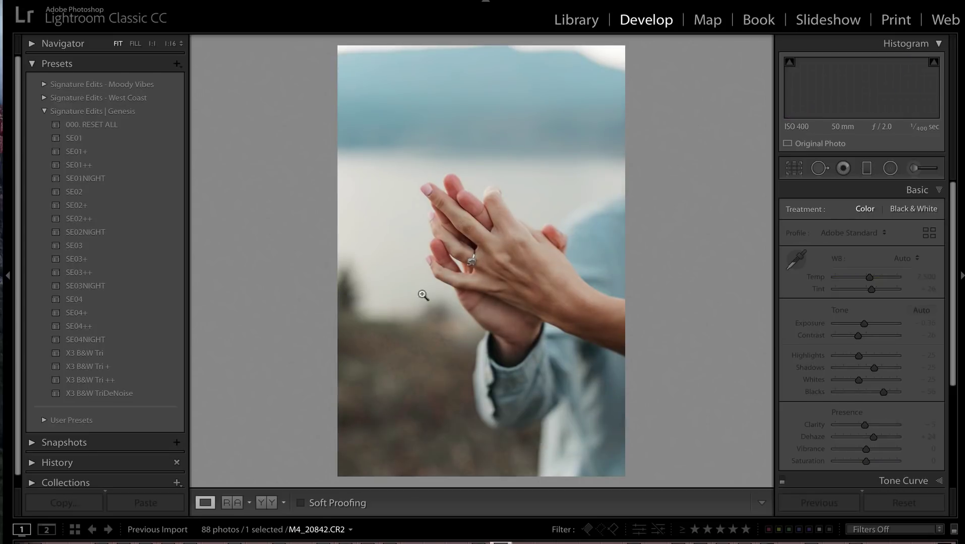
# - Raise the exposure of M4_20845 to +0.30
pyautogui.press('Right')
pyautogui.press('=')
pyautogui.press('=')
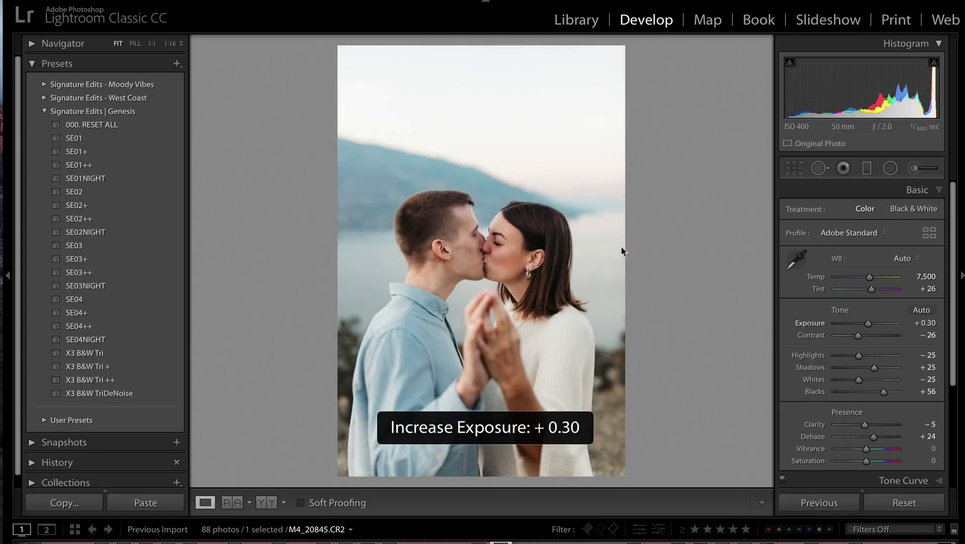
# - Apply the SE01+ preset to M4_20845 and flatten its tones with Blacks +100, Whites −100, Contrast −100 and Highlights −56
pyautogui.scroll(-2, 888, 390)
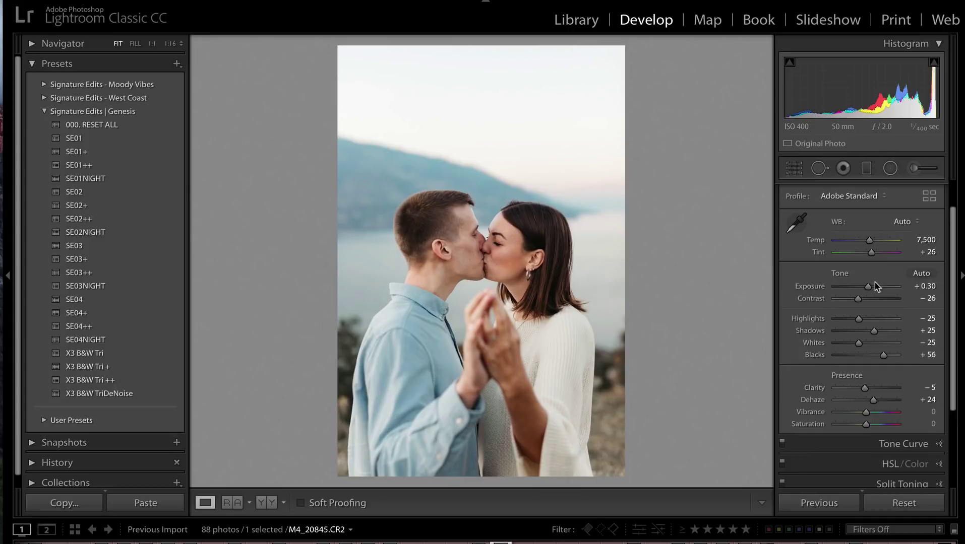
pyautogui.click(83, 153)
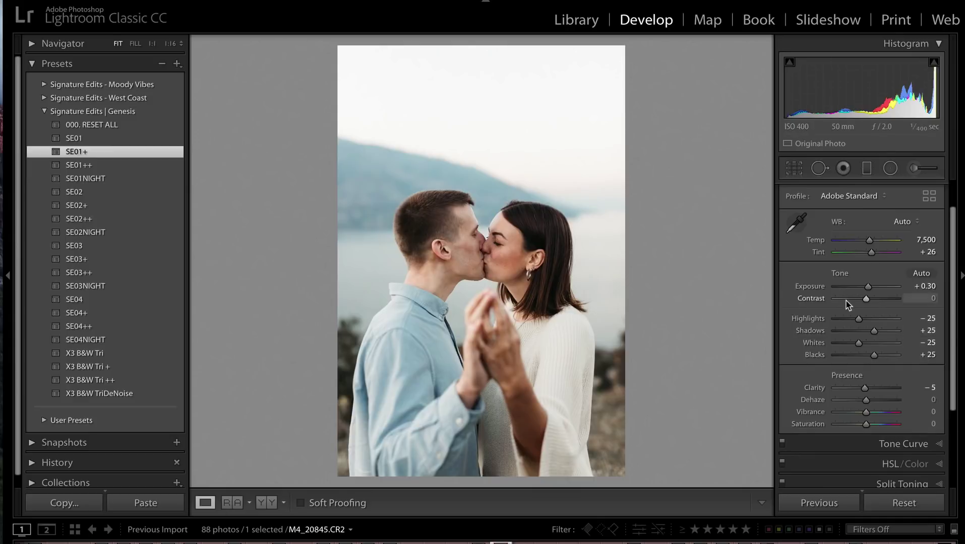
pyautogui.moveTo(878, 364); pyautogui.dragTo(903, 363)
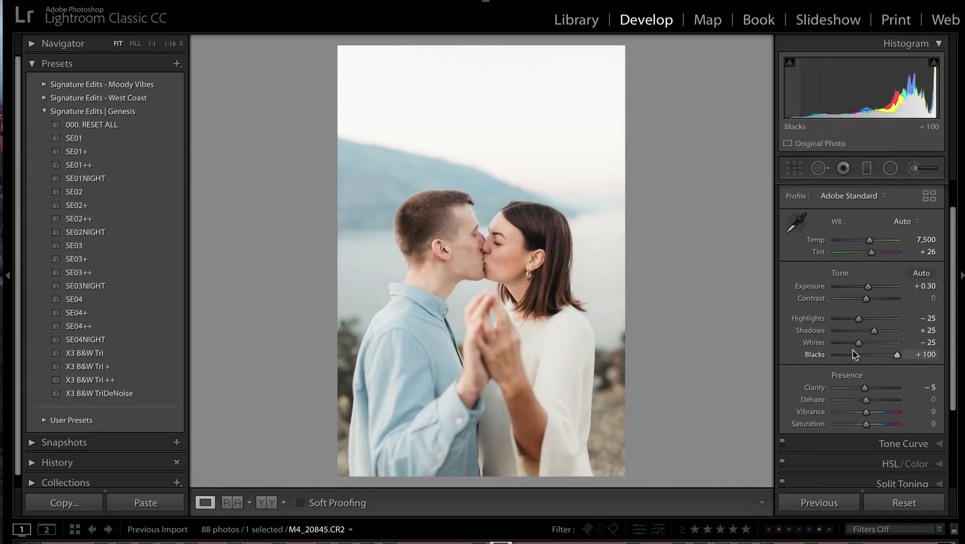
pyautogui.moveTo(856, 343); pyautogui.dragTo(824, 346)
pyautogui.moveTo(851, 300); pyautogui.dragTo(813, 302)
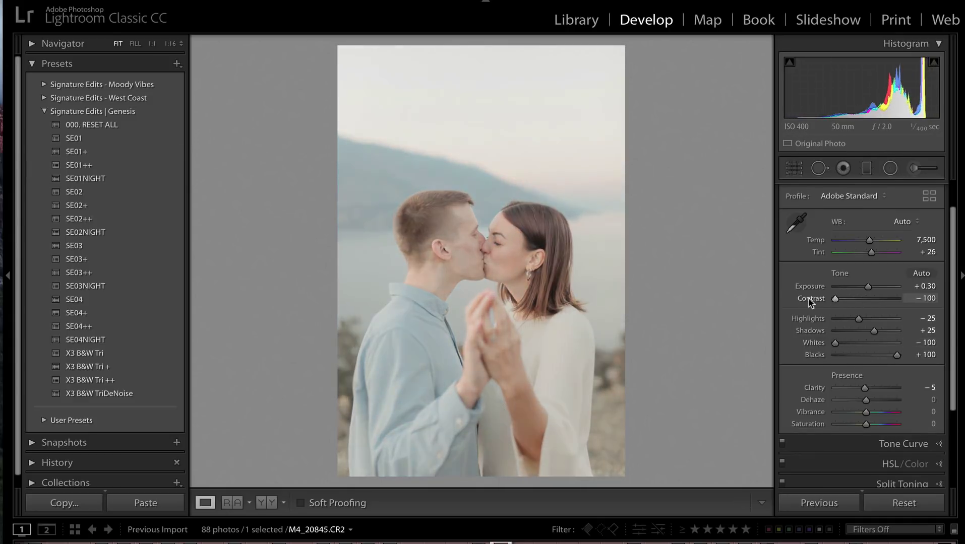
pyautogui.moveTo(861, 329)
pyautogui.mouseDown()
pyautogui.moveTo(879, 336)
pyautogui.moveTo(848, 323)
pyautogui.mouseUp()
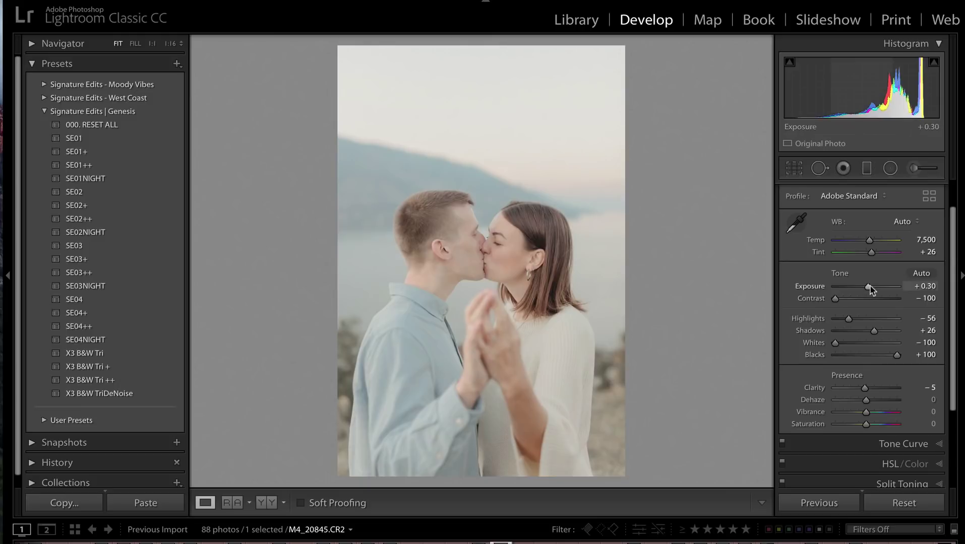
# - Try a harsh high-contrast look on M4_20845 with Contrast +74, Highlights +69, Shadows −77, Whites −5 and Blacks −50
pyautogui.moveTo(836, 299); pyautogui.dragTo(889, 303)
pyautogui.moveTo(883, 356); pyautogui.dragTo(887, 320)
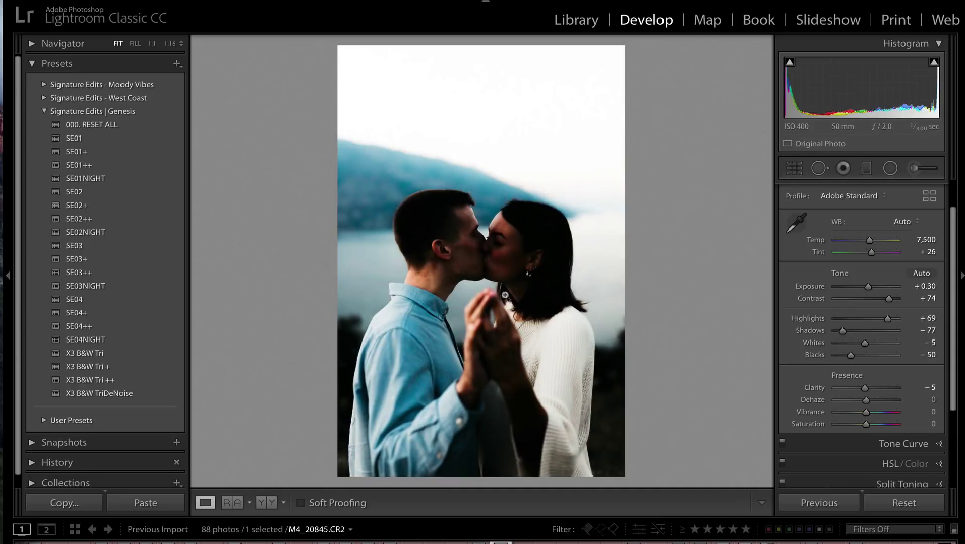
# - Paste the copied develop settings onto M4_20845 and M4_14522, with exposures of −0.35 and +0.44
pyautogui.hotkey('ctrl', 'shift', 'v')
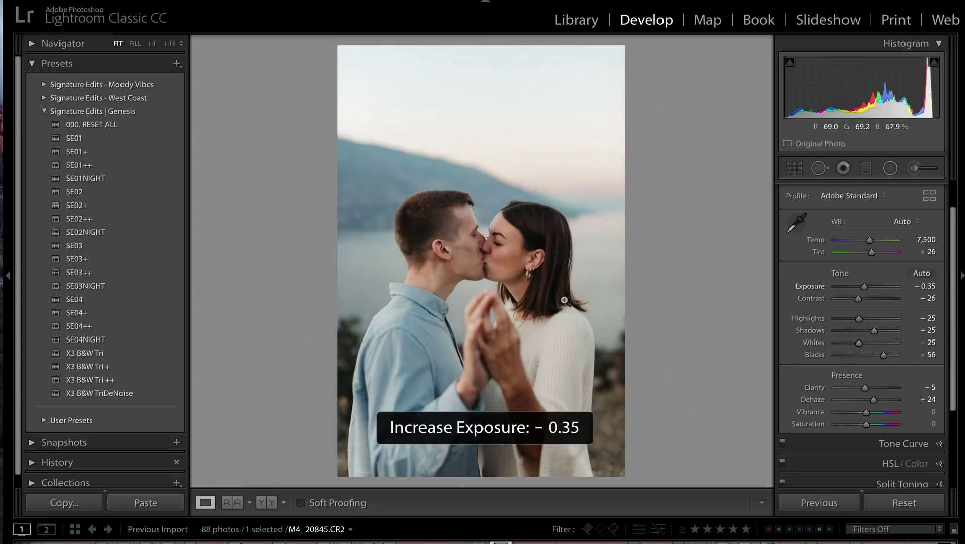
pyautogui.press('Right')
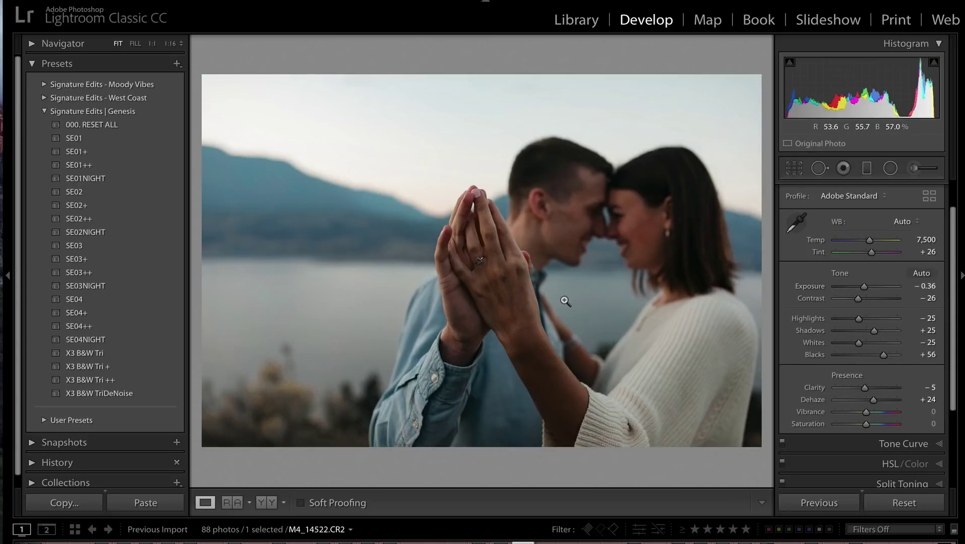
pyautogui.hotkey('ctrl', 'shift', 'v')
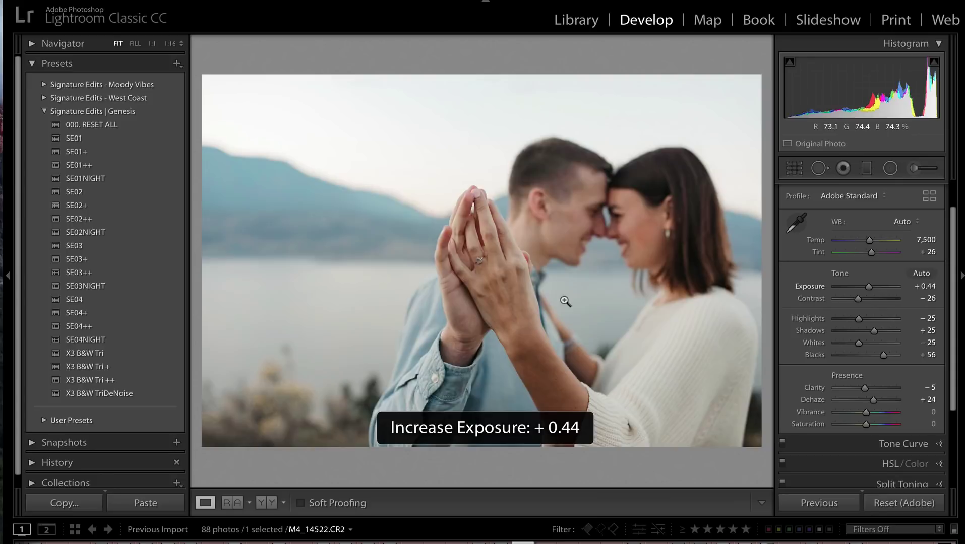
pyautogui.press('=')
pyautogui.press('-')
# - Raise the exposure of M4_14525 by five increments and ease it back by two
pyautogui.press('Right')
pyautogui.press('=')
pyautogui.press('=')
pyautogui.press('=')
pyautogui.press('=')
pyautogui.press('=')
pyautogui.press('-')
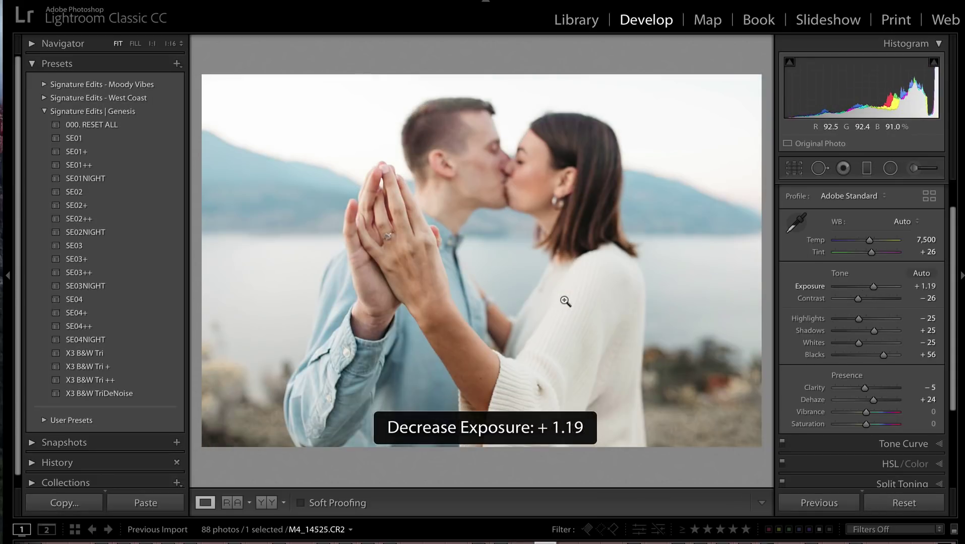
pyautogui.press('-')
# - Raise the exposure of M4_14529 to +0.63
pyautogui.press('Right')
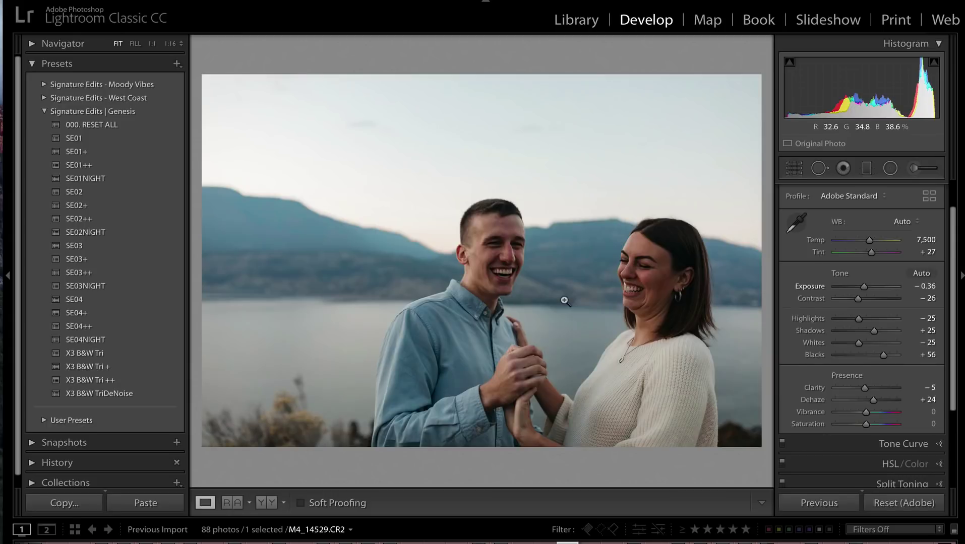
pyautogui.press('=')
pyautogui.press('=')
pyautogui.press('=')
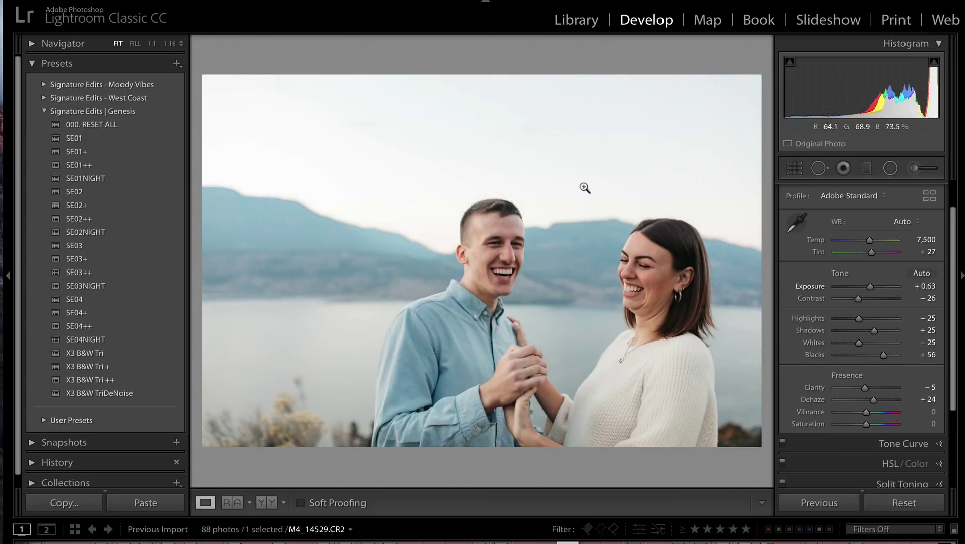
# - Raise the exposure of M4_14547 to +0.30, cool its temperature to 6,161 and ease the exposure back one increment
pyautogui.press('Right')
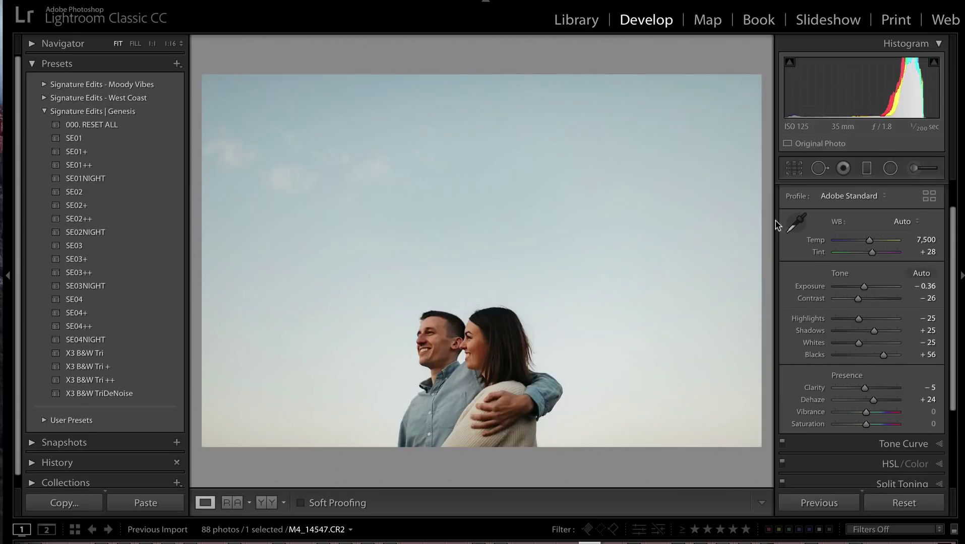
pyautogui.press('=')
pyautogui.press('=')
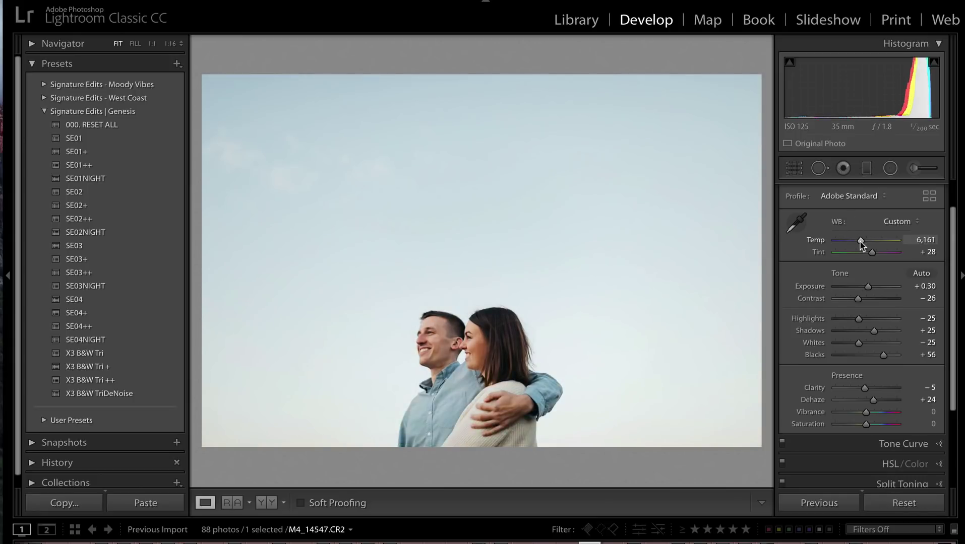
pyautogui.press('-')
# - Paste the copied develop settings onto M4_14550 and M4_14555, lowering the exposure of M4_14550 by one increment
pyautogui.press('Right')
pyautogui.hotkey('ctrl', 'shift', 'v')
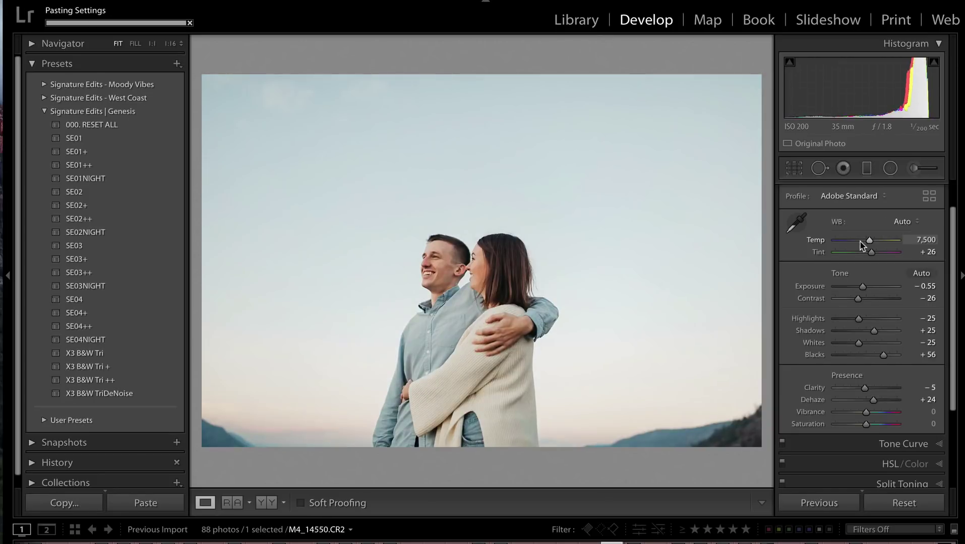
pyautogui.press('-')
pyautogui.press('Right')
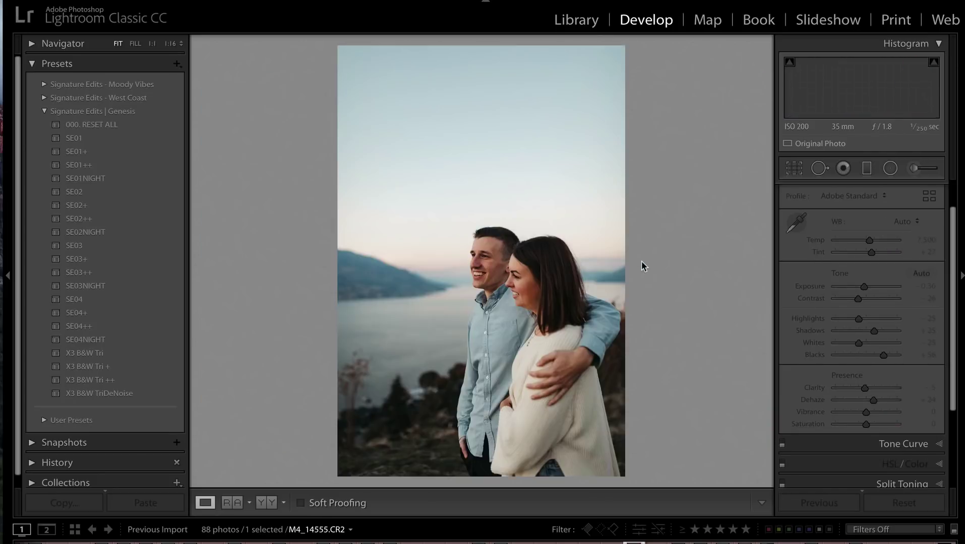
pyautogui.hotkey('ctrl', 'shift', 'v')
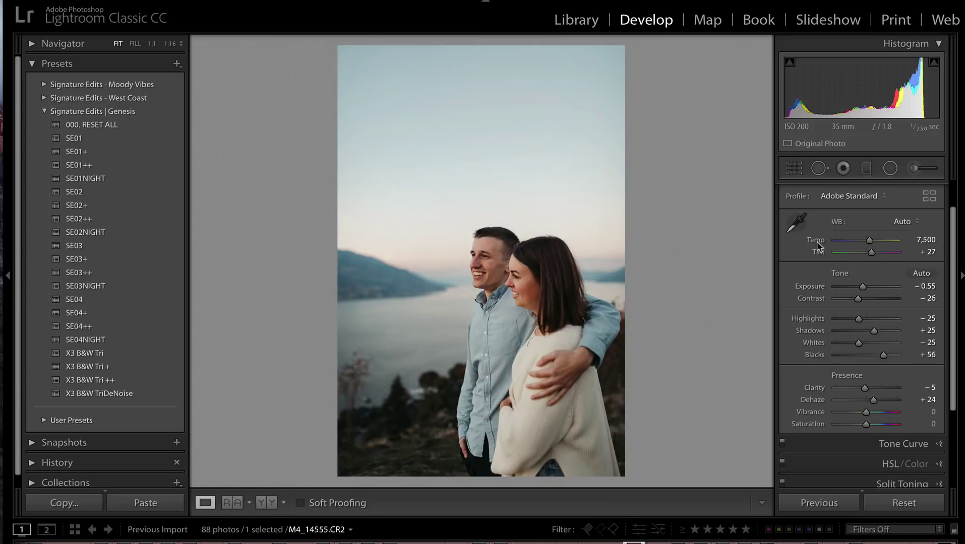
# - Paint over the woman's face in M4_14555 with the 21 SkinSoften+Desat adjustment brush set to Temp −10 and Tint −10
pyautogui.click(913, 165)
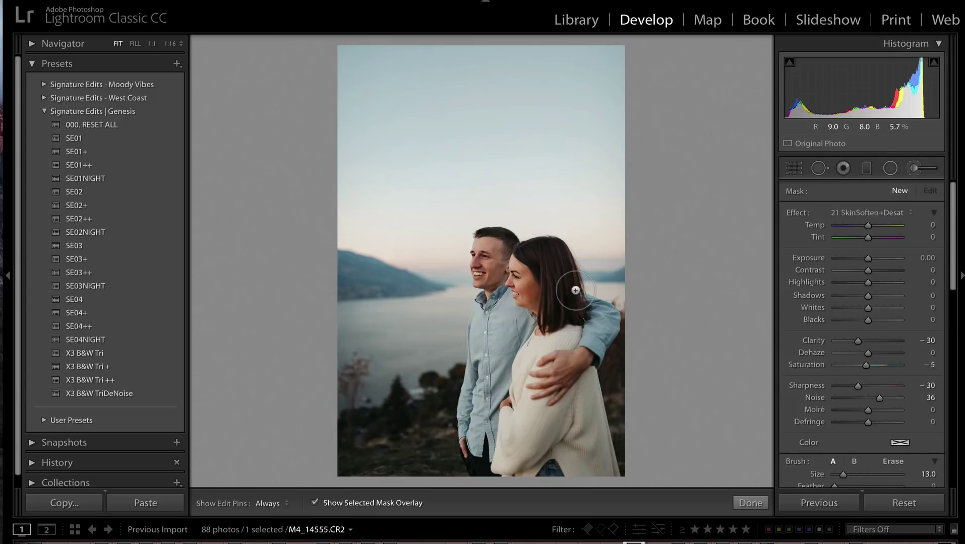
pyautogui.moveTo(868, 237); pyautogui.dragTo(865, 237)
pyautogui.press('h')
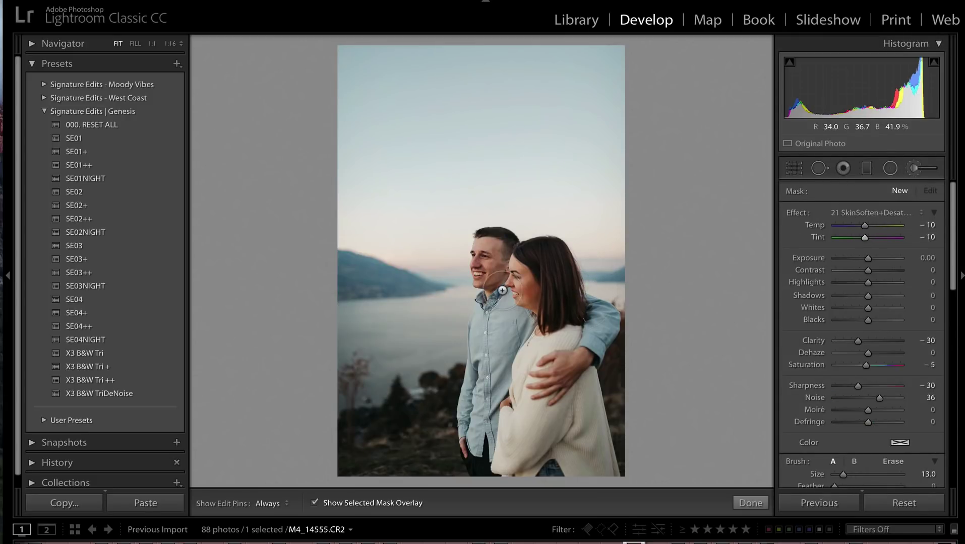
pyautogui.moveTo(526, 278)
pyautogui.mouseDown()
pyautogui.moveTo(519, 292)
pyautogui.moveTo(534, 303)
pyautogui.mouseUp()
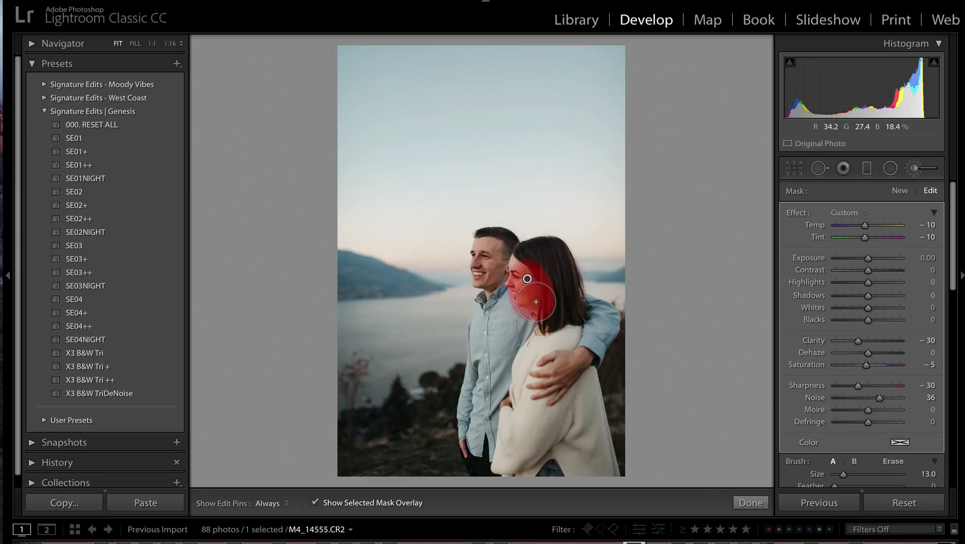
pyautogui.press('o')
pyautogui.press('h')
pyautogui.press('k')
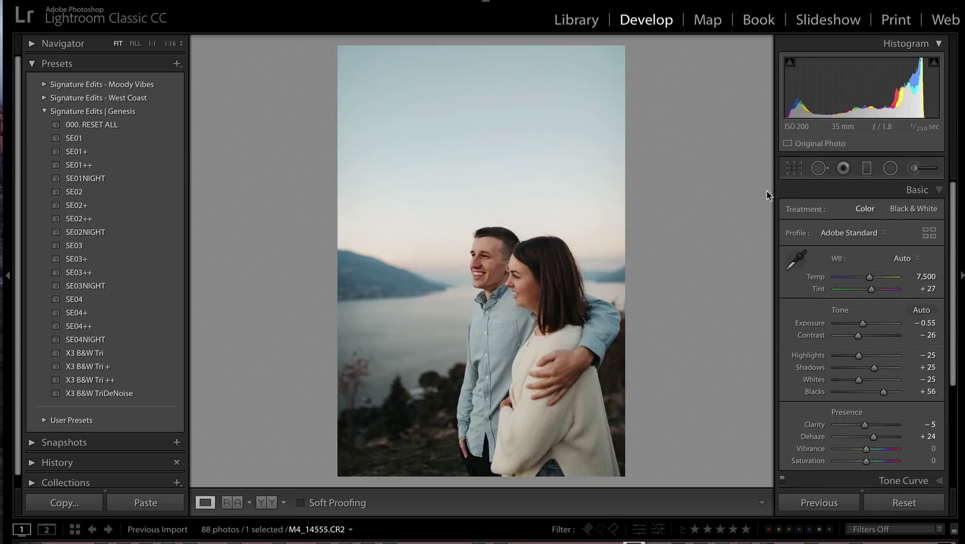
# - Paste the copied develop settings onto M4_14560 and paint the skin-softening brush over the hands and forearm
pyautogui.press('Right')
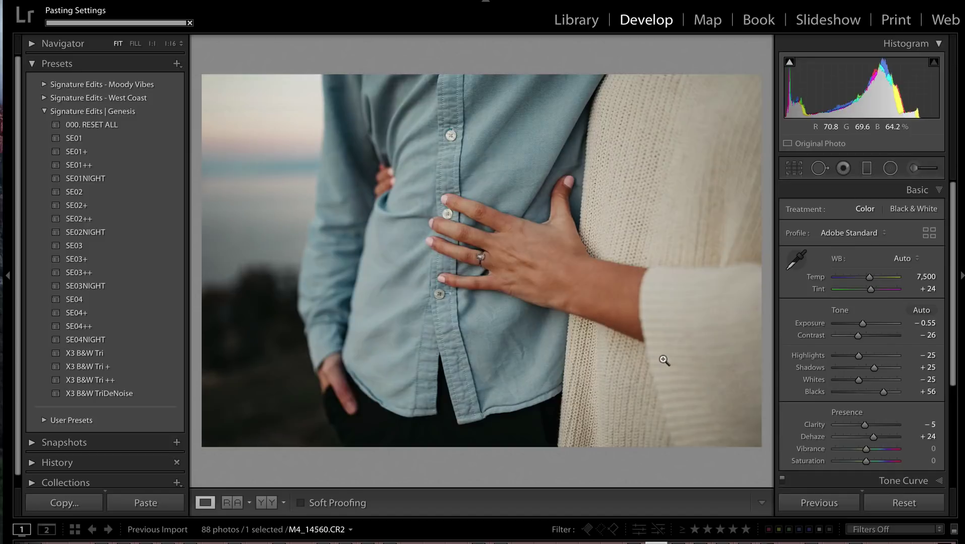
pyautogui.click(914, 171)
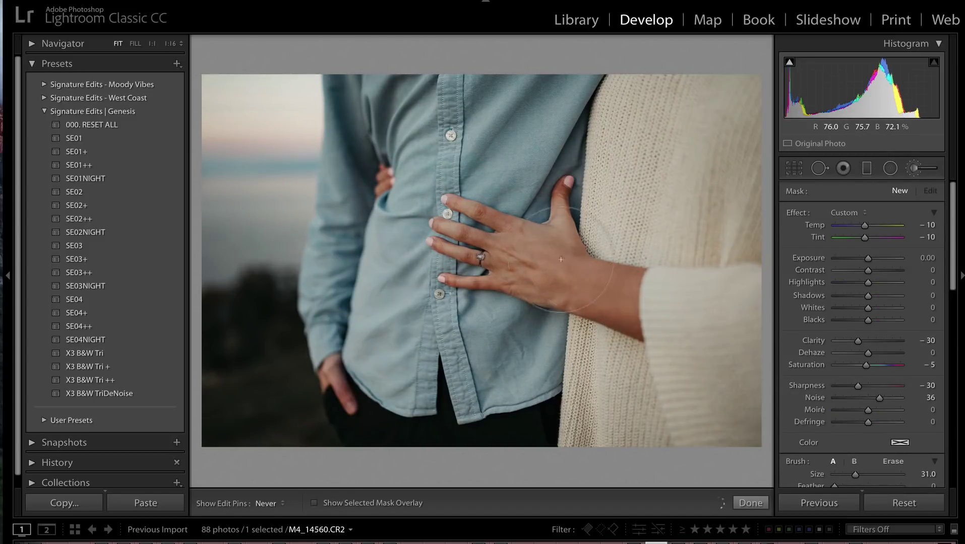
pyautogui.moveTo(649, 299); pyautogui.dragTo(383, 166)
pyautogui.press('o')
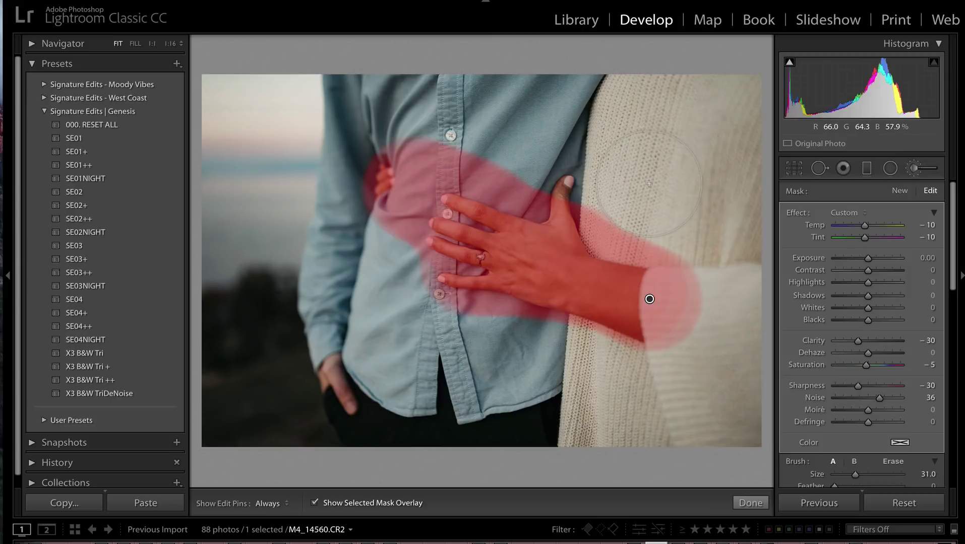
pyautogui.press('o')
pyautogui.scroll(-5, 648, 184)
pyautogui.press('h')
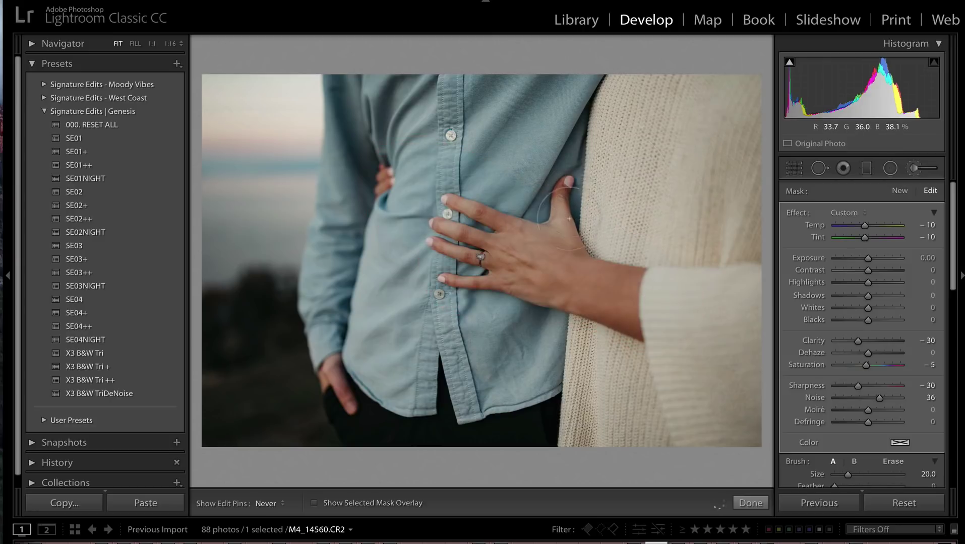
pyautogui.press('k')
# - Raise the exposure of M4_14560 by two increments, and raise M4_14569 to +0.11 before easing it back one increment
pyautogui.press('=')
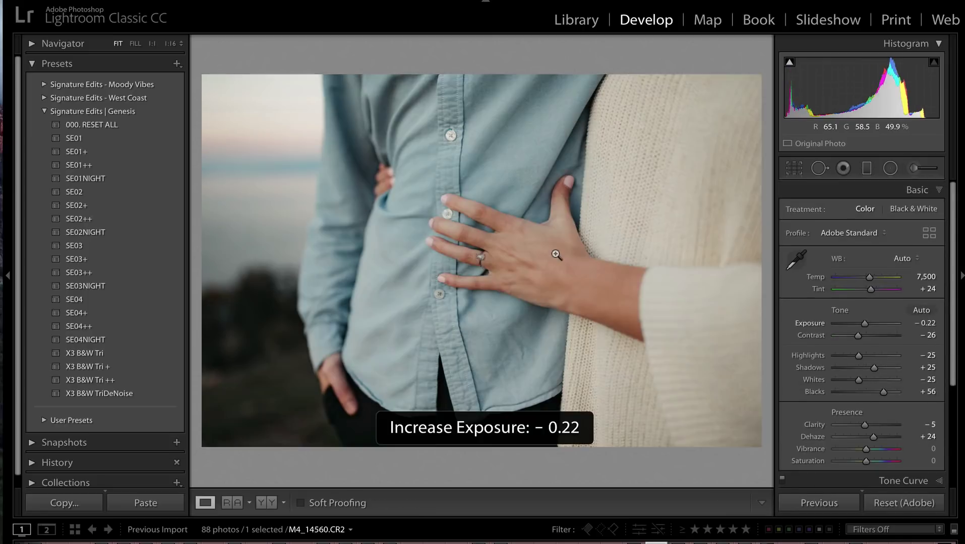
pyautogui.press('=')
pyautogui.press('Right')
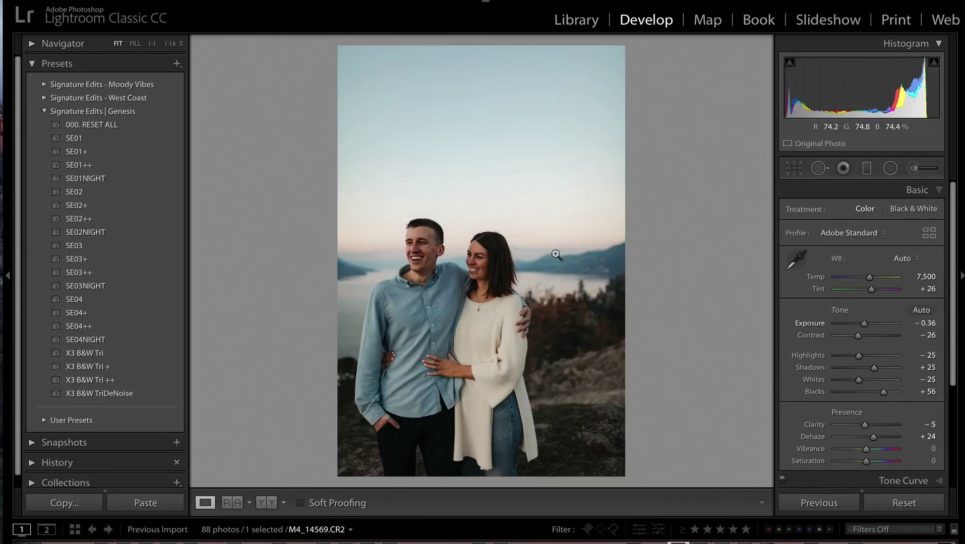
pyautogui.press('=')
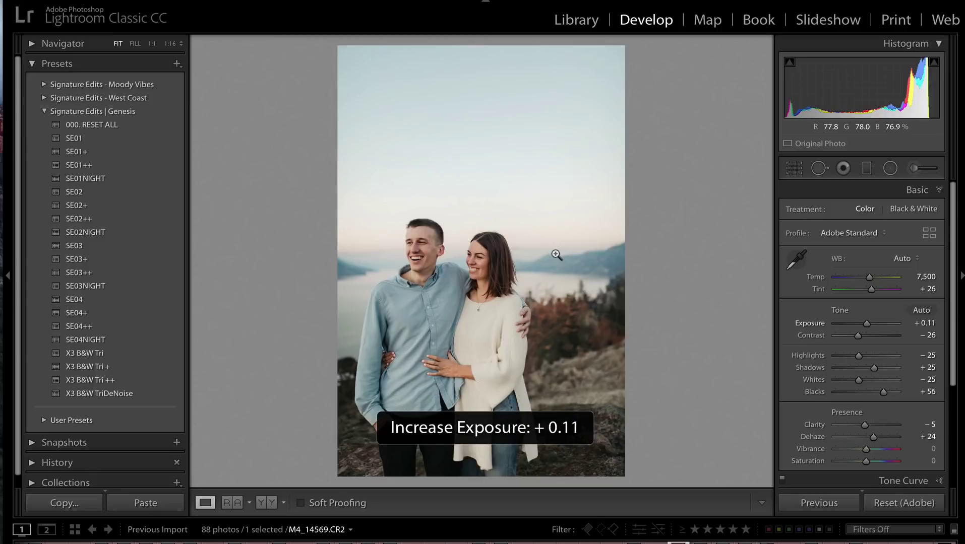
pyautogui.press('-')
# - Paste the copied develop settings onto M4_14572
pyautogui.press('Right')
pyautogui.hotkey('ctrl', 'shift', 'v')
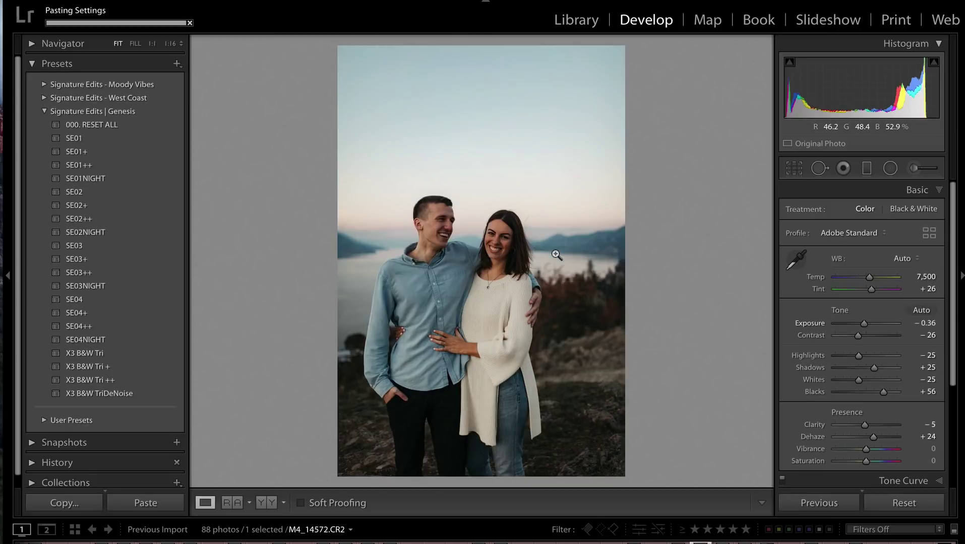
# - Raise the exposure of M4_14572 to −0.22 and paste the copied develop settings onto M4_20858
pyautogui.press('=')
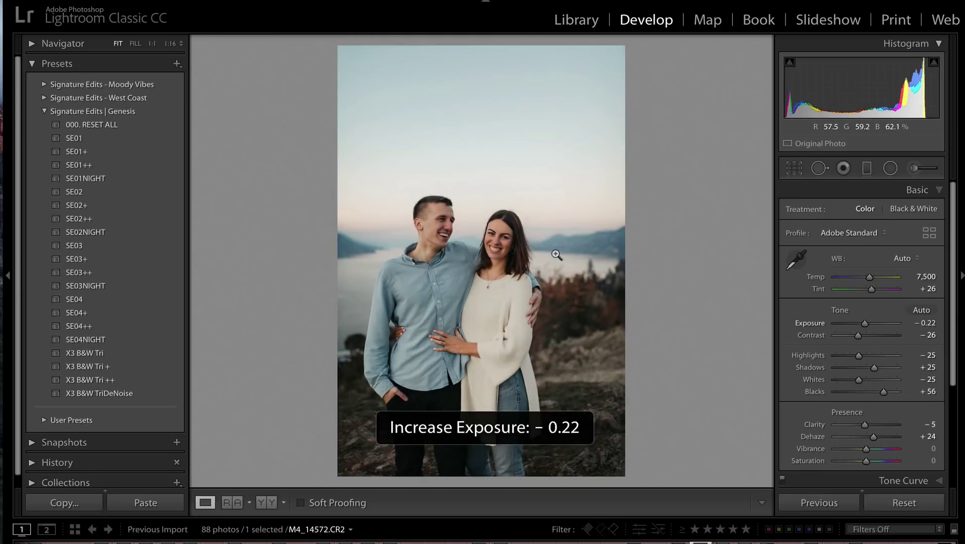
pyautogui.press('Right')
pyautogui.hotkey('ctrl', 'shift', 'v')
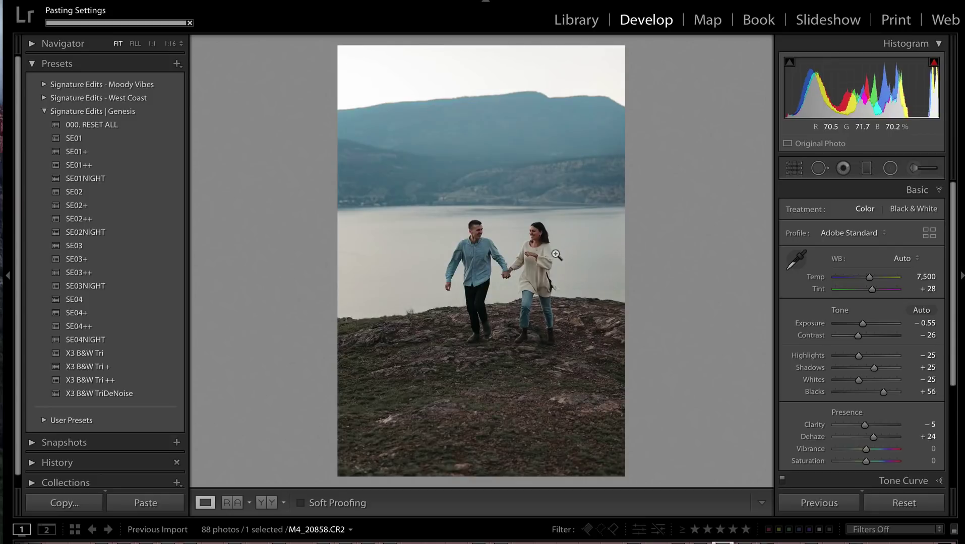
# - Adjust the exposure of M4_20858 to −0.22 and increase its Dehaze to +31
pyautogui.press('=')
pyautogui.press('=')
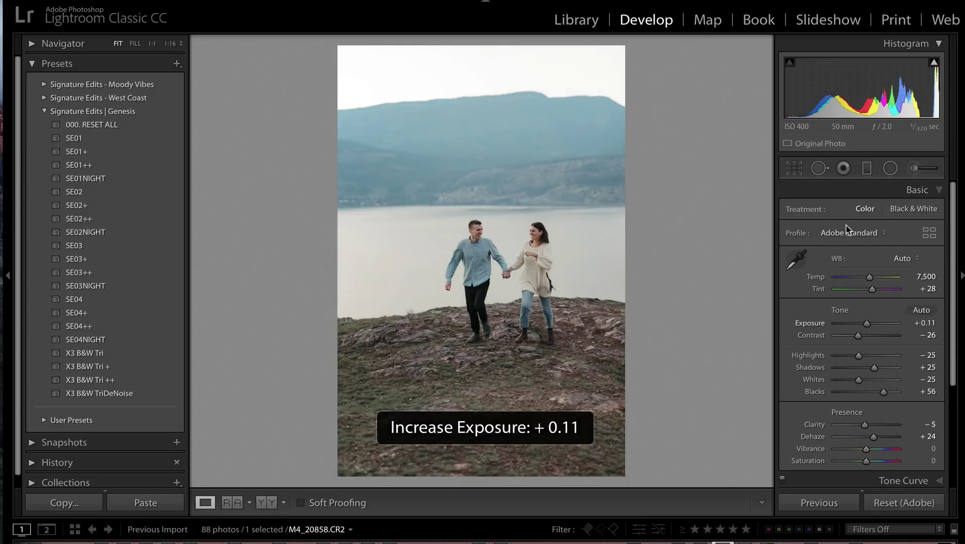
pyautogui.press('-')
pyautogui.scroll(-1, 810, 353)
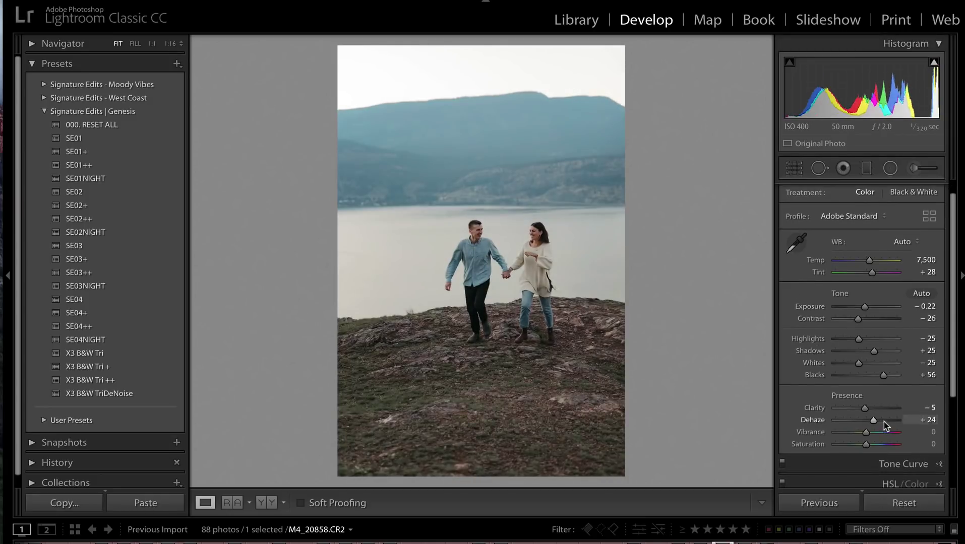
pyautogui.moveTo(874, 420); pyautogui.dragTo(876, 422)
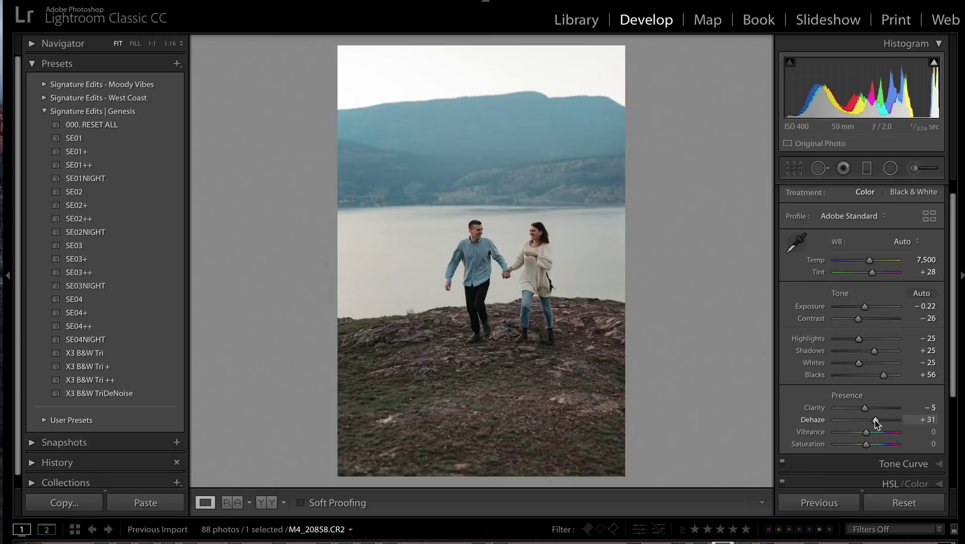
# - Paint the rocky foreground of M4_20858 with the adjustment brush using the 11 Add Texture effect at an amount of 24
pyautogui.click(918, 170)
pyautogui.press('h')
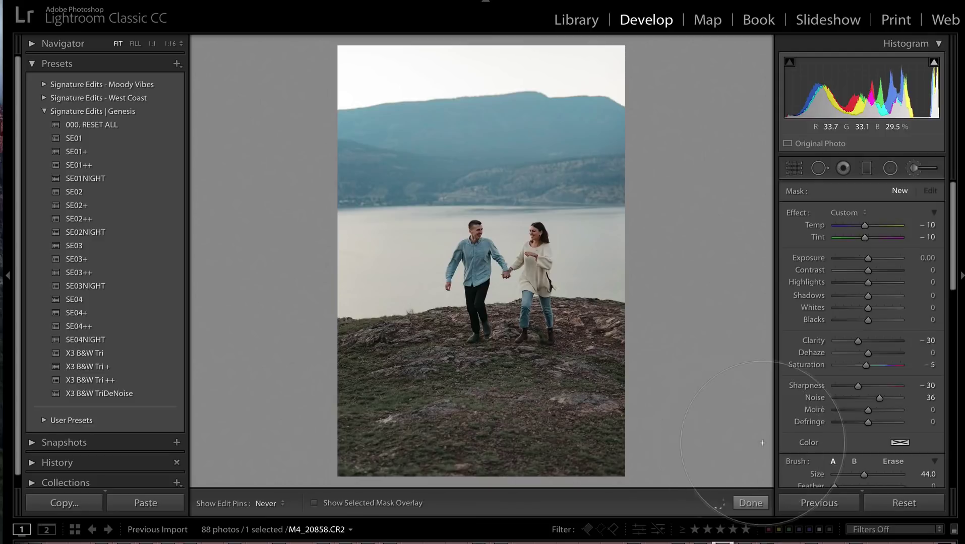
pyautogui.click(843, 211)
pyautogui.scroll(-10, 882, 393)
pyautogui.click(862, 359)
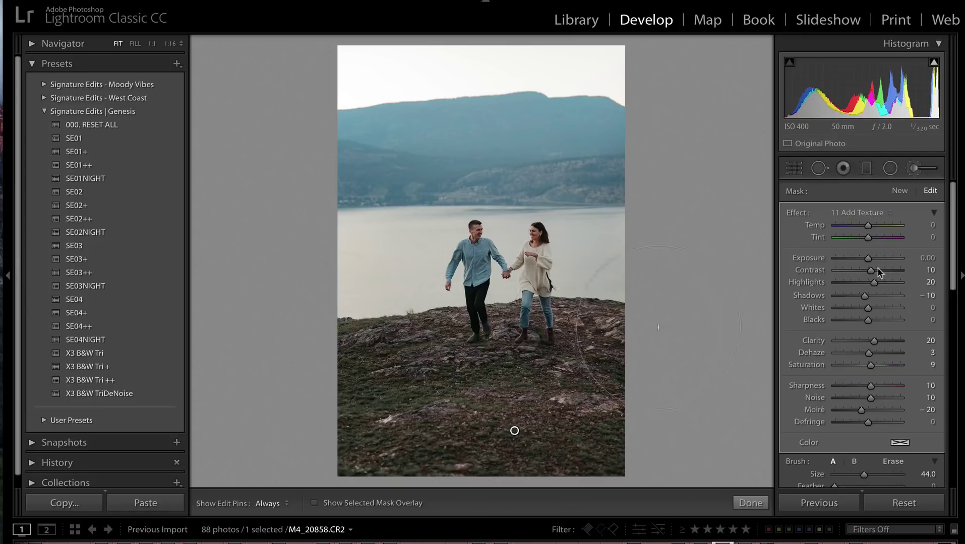
pyautogui.click(933, 214)
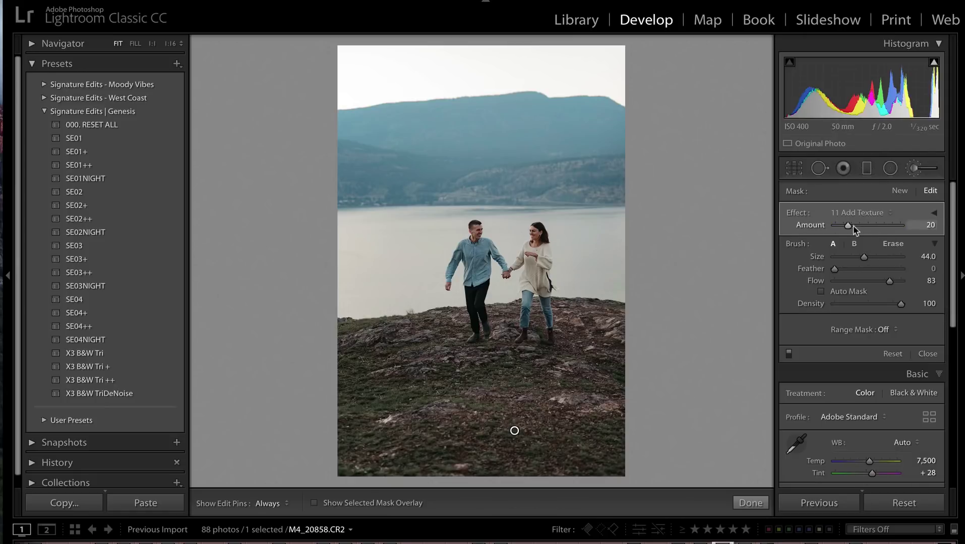
pyautogui.moveTo(866, 229)
pyautogui.mouseDown()
pyautogui.moveTo(884, 229)
pyautogui.moveTo(852, 230)
pyautogui.mouseUp()
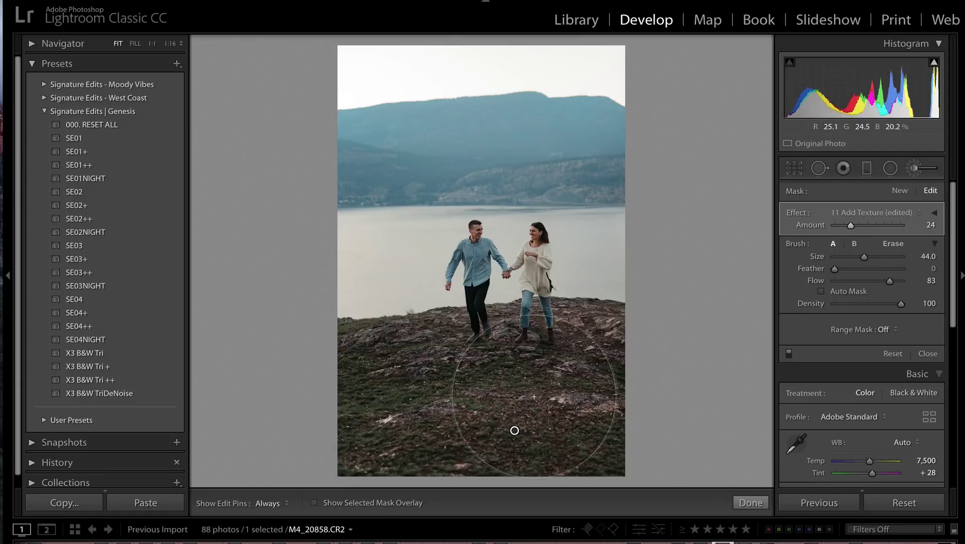
pyautogui.scroll(-3, 449, 367)
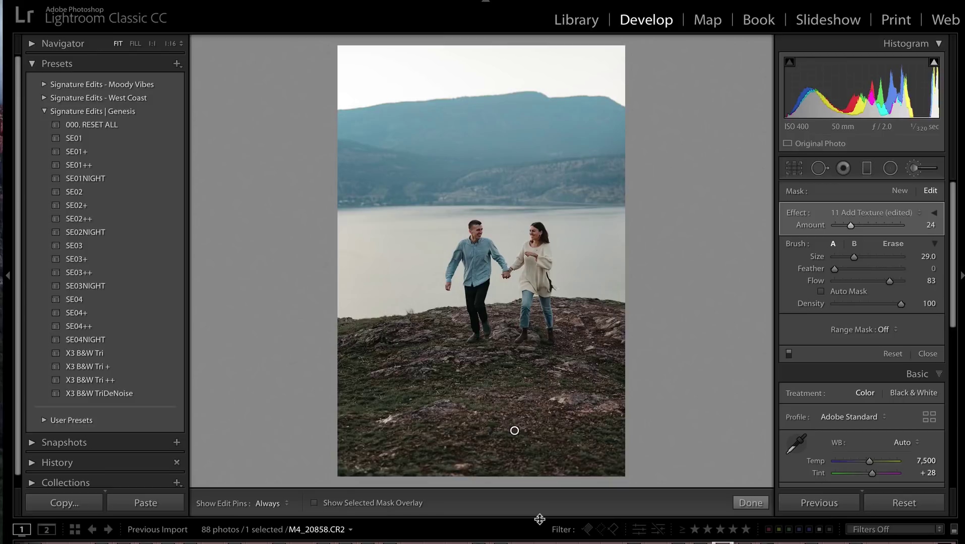
# - Finish the brush adjustment and set the white balance Temp of M4_20858 to 8,000
pyautogui.press('k')
pyautogui.click(917, 277)
pyautogui.press('Return')
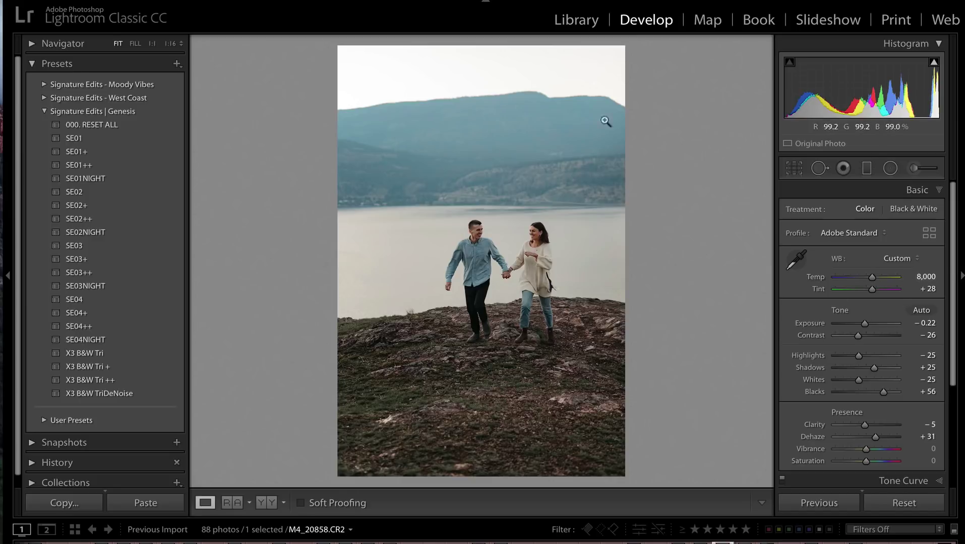
# - Paste the copied develop settings onto M4_20862 and raise its exposure to +0.30
pyautogui.press('Right')
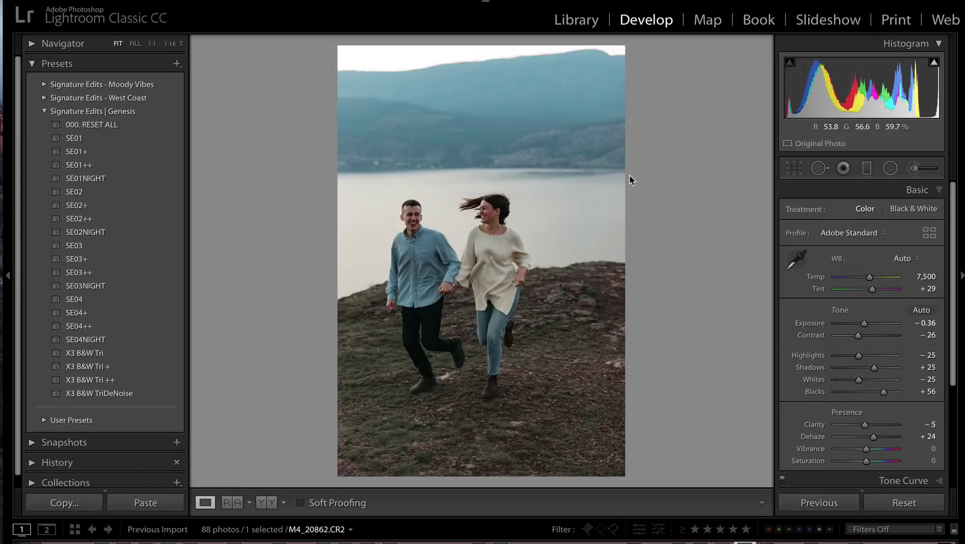
pyautogui.press('=')
pyautogui.press('=')
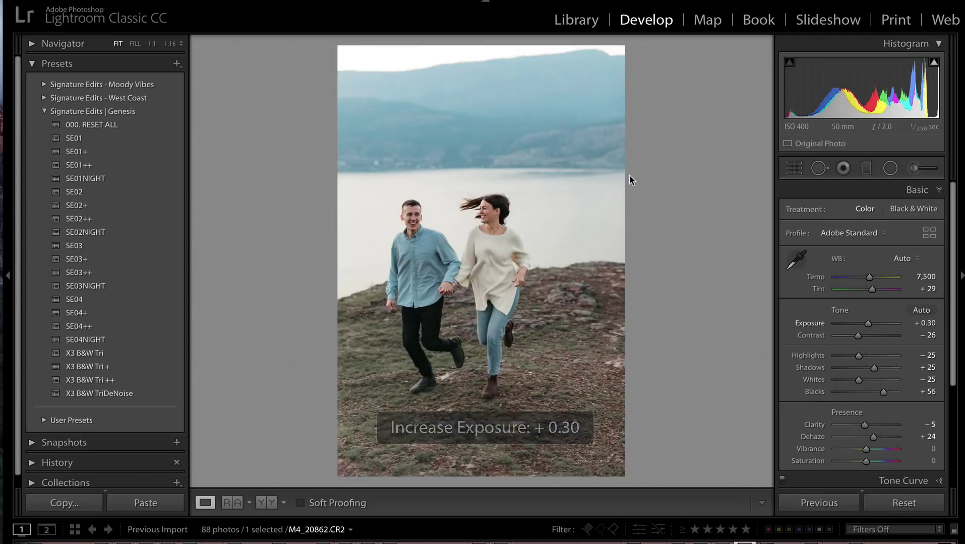
# - Brush the 11 Add Texture effect over the ground in M4_20862 and lower the photo's exposure to −0.03
pyautogui.press('k')
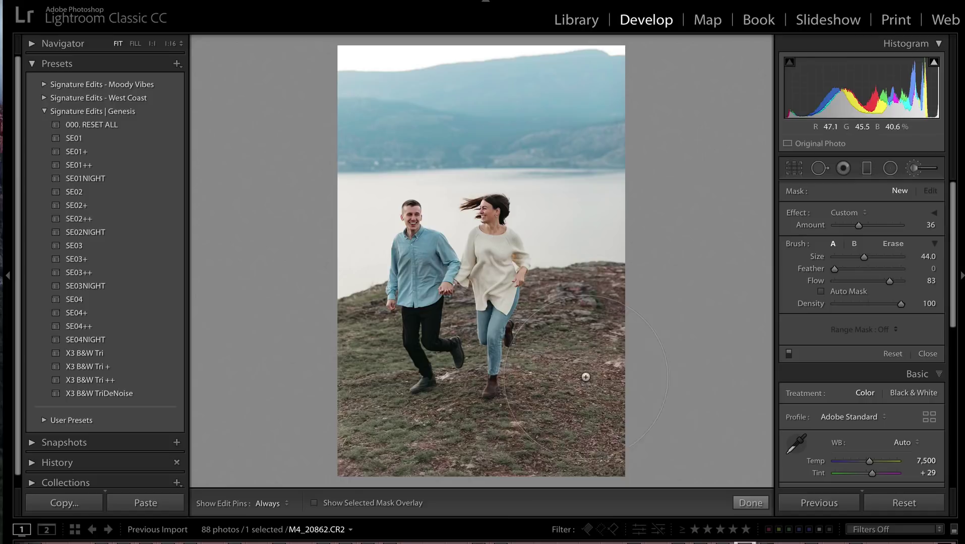
pyautogui.press('h')
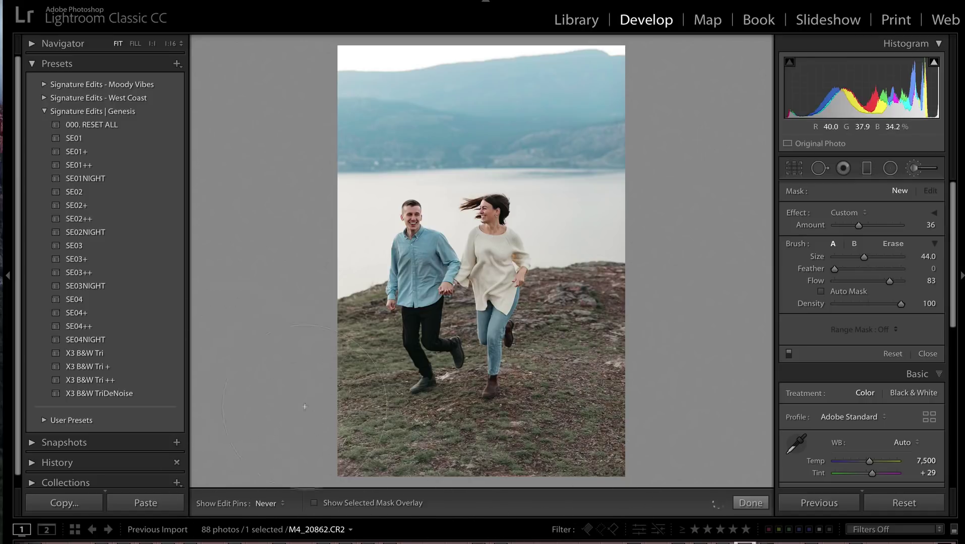
pyautogui.moveTo(304, 407)
pyautogui.mouseDown()
pyautogui.moveTo(316, 426)
pyautogui.moveTo(678, 456)
pyautogui.moveTo(546, 484)
pyautogui.mouseUp()
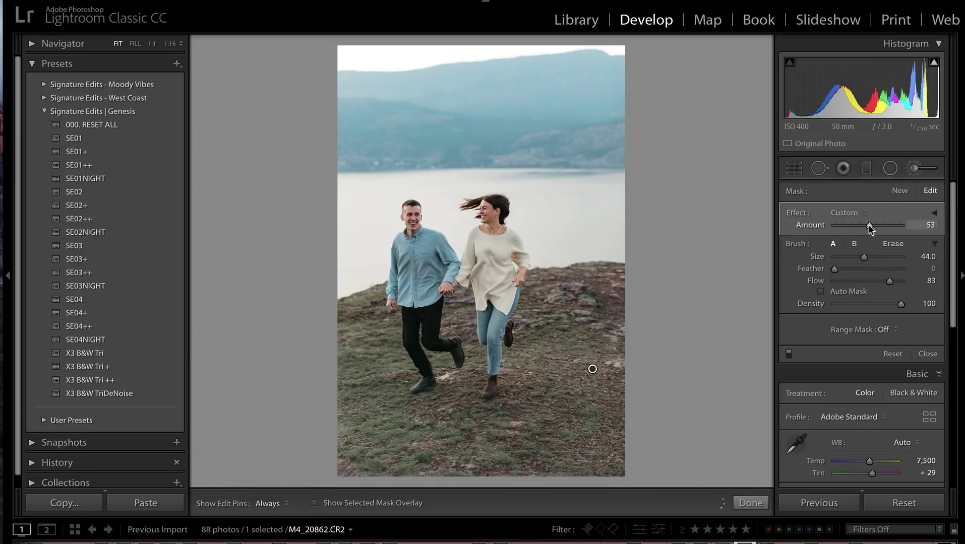
pyautogui.click(934, 213)
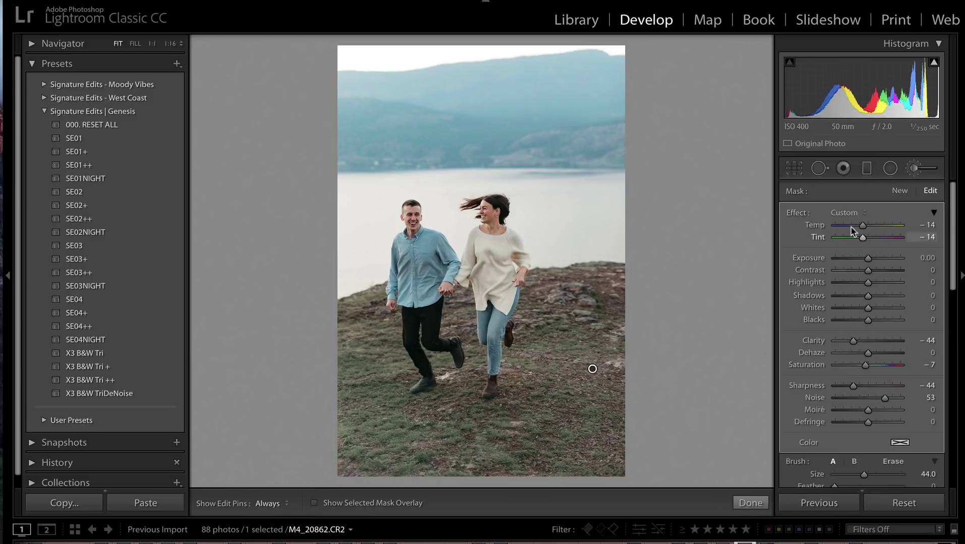
pyautogui.click(844, 213)
pyautogui.scroll(-10, 850, 347)
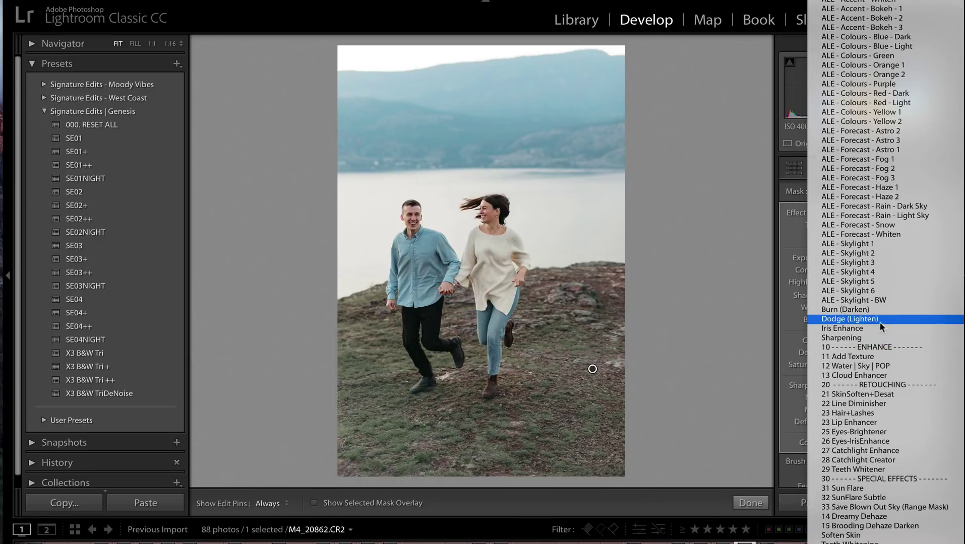
pyautogui.click(875, 357)
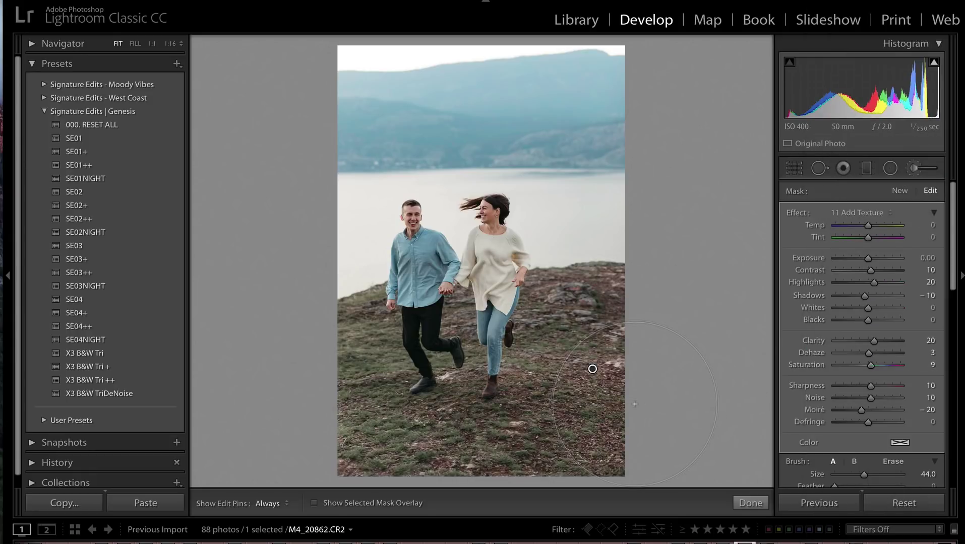
pyautogui.hotkey('shift', '-')
pyautogui.press('k')
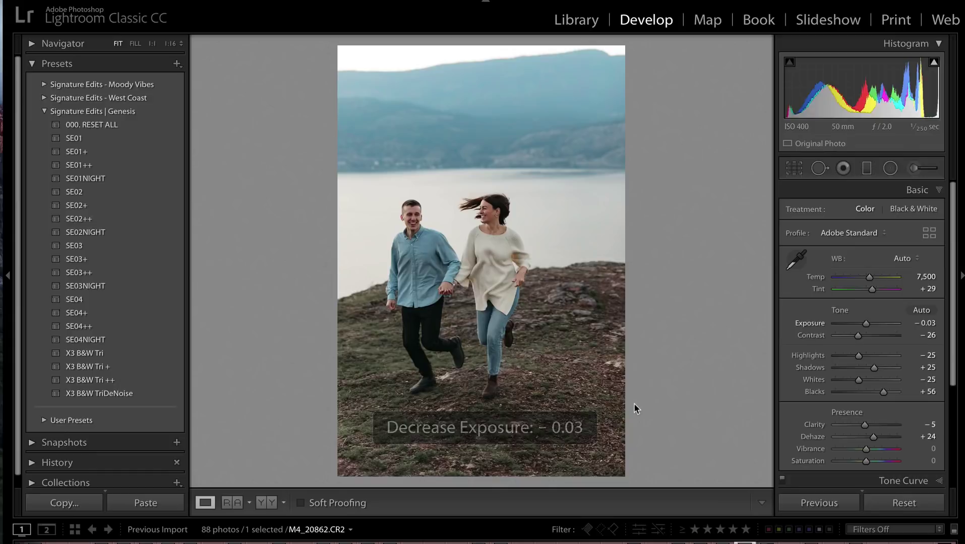
# - Paste the copied develop settings onto M4_20867, then set Temp to 8,120 and exposure to +0.31
pyautogui.press('Right')
pyautogui.hotkey('ctrl', 'shift', 'v')
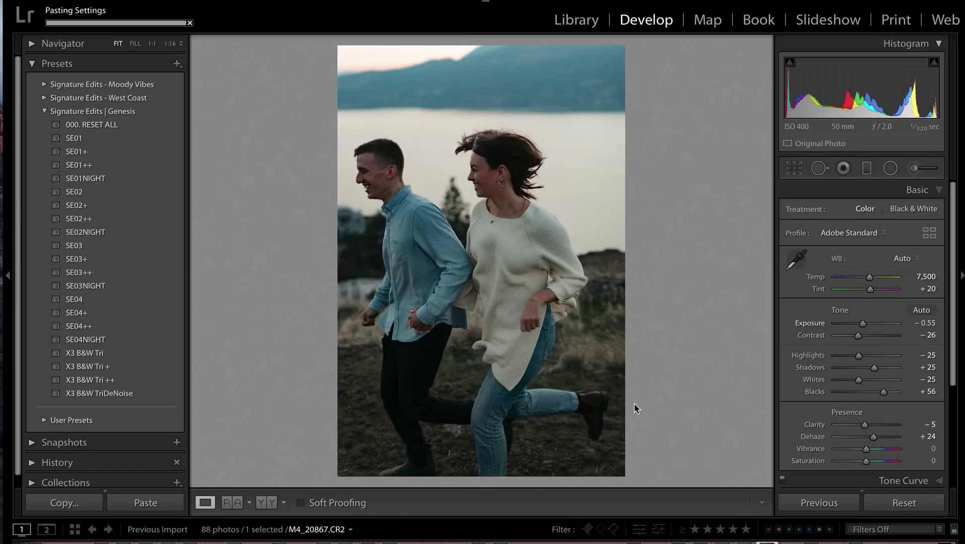
pyautogui.moveTo(869, 277); pyautogui.dragTo(872, 279)
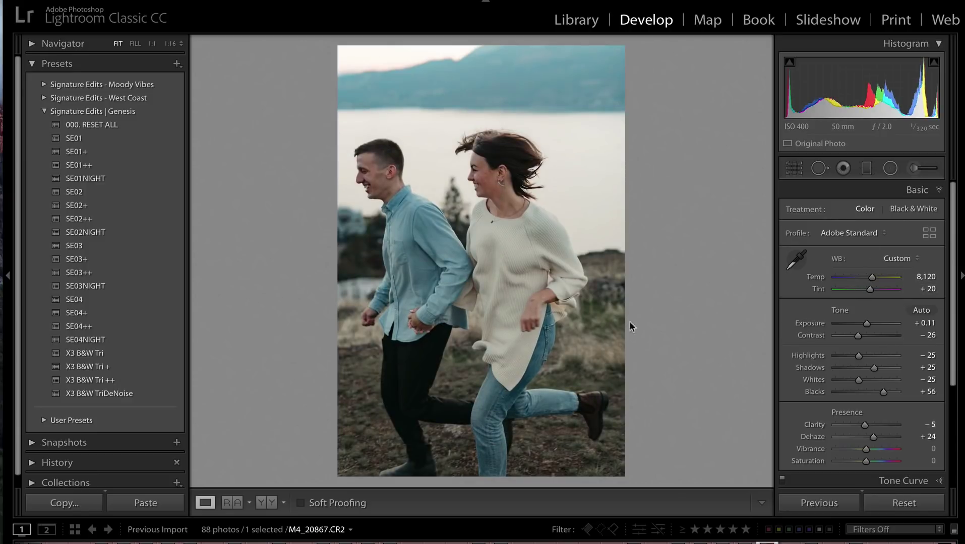
pyautogui.press('=')
pyautogui.press('=')
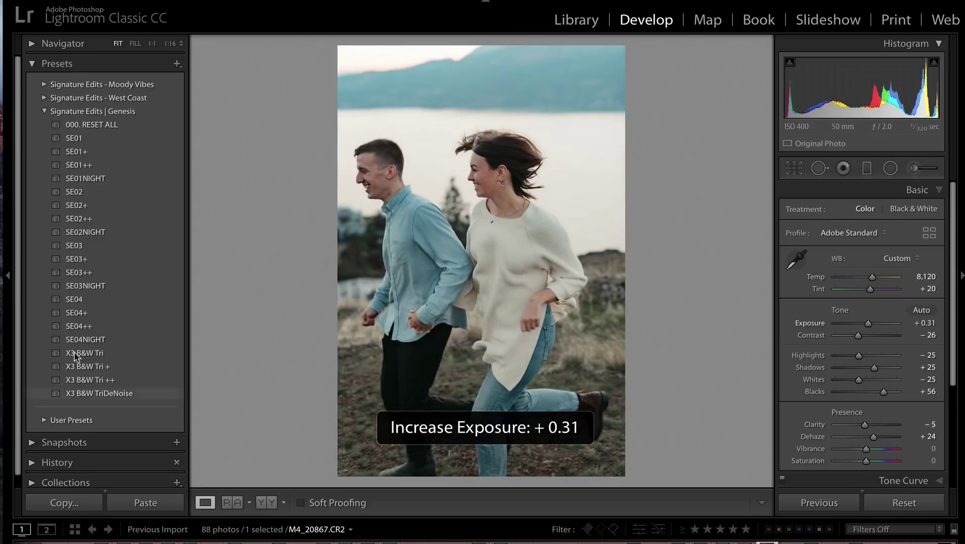
# - Convert M4_20867 with the X3 B&W Tri preset and set Dehaze to +24 and exposure to −0.02
pyautogui.click(99, 380)
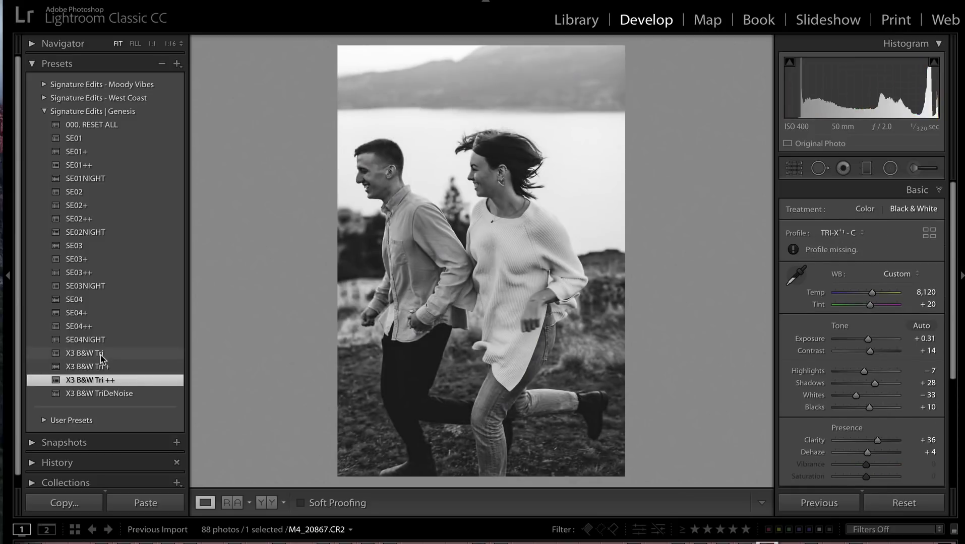
pyautogui.click(100, 355)
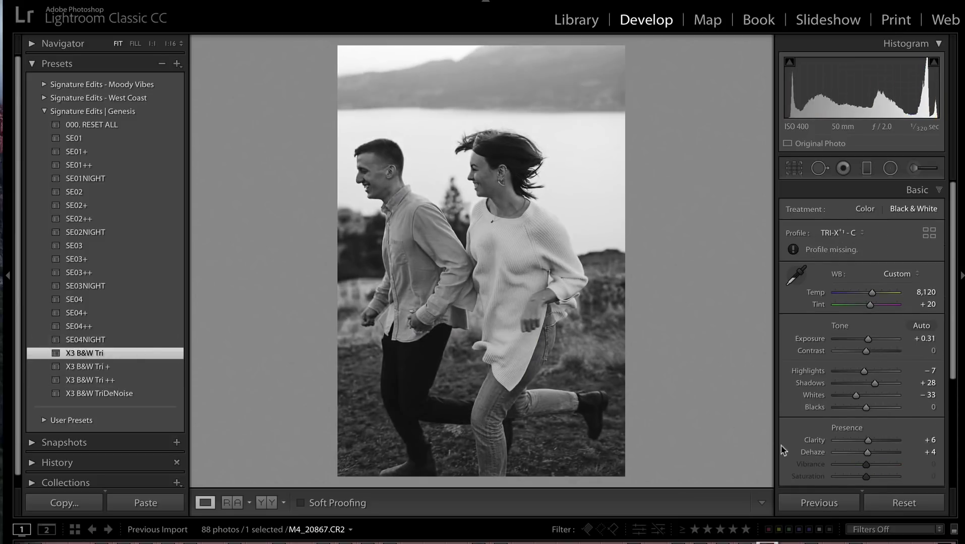
pyautogui.click(873, 450)
pyautogui.hotkey('ctrl', 'shift', '-')
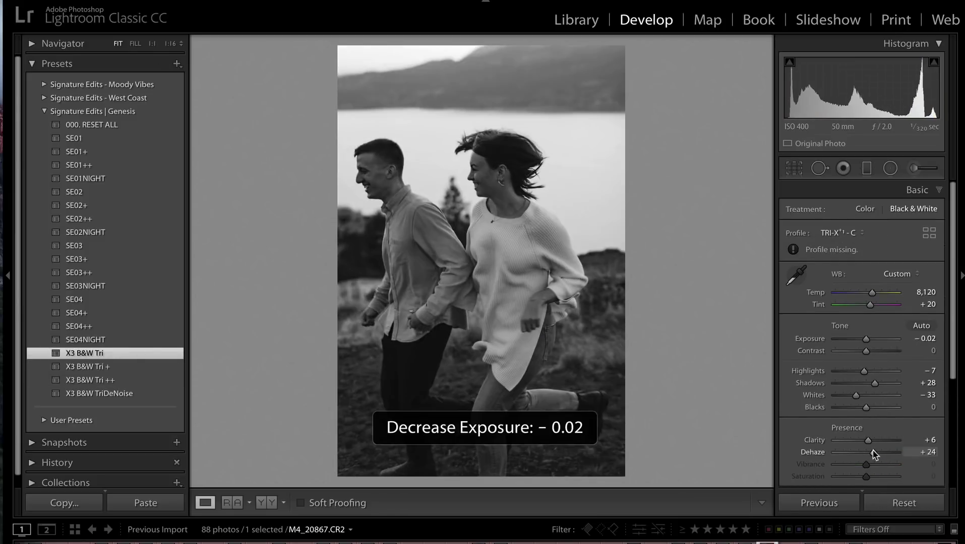
# - Paste the copied develop settings onto M4_14574 and raise its exposure to −0.02
pyautogui.press('Right')
pyautogui.press('super+shift+v')
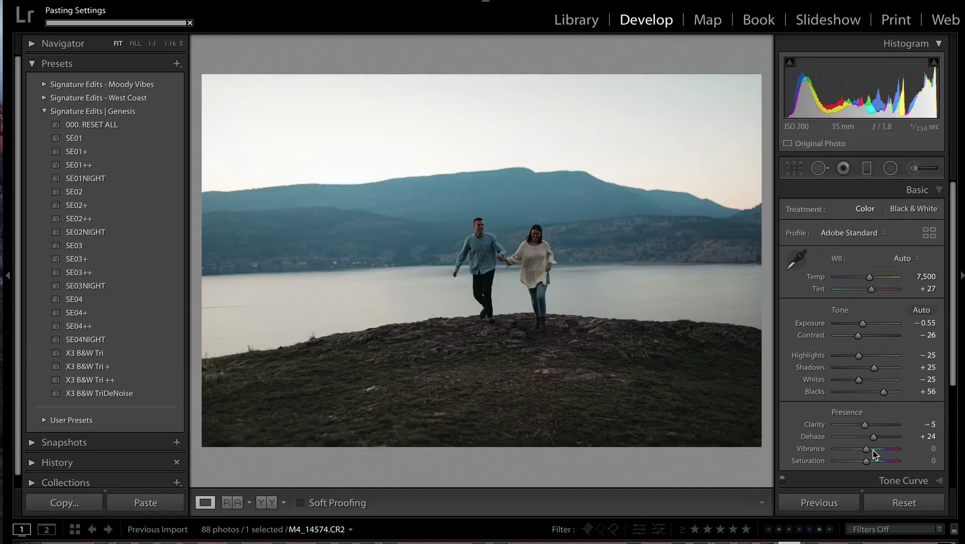
pyautogui.hotkey('shift', '=')
pyautogui.hotkey('shift', '=')
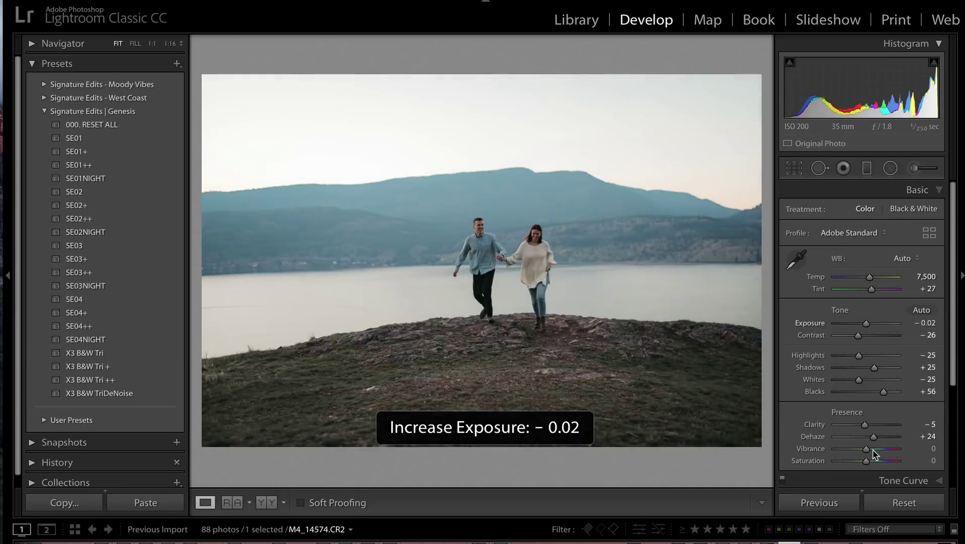
# - Paint the grassy foreground of M4_14574 with the 11 Add Texture adjustment brush
pyautogui.click(914, 167)
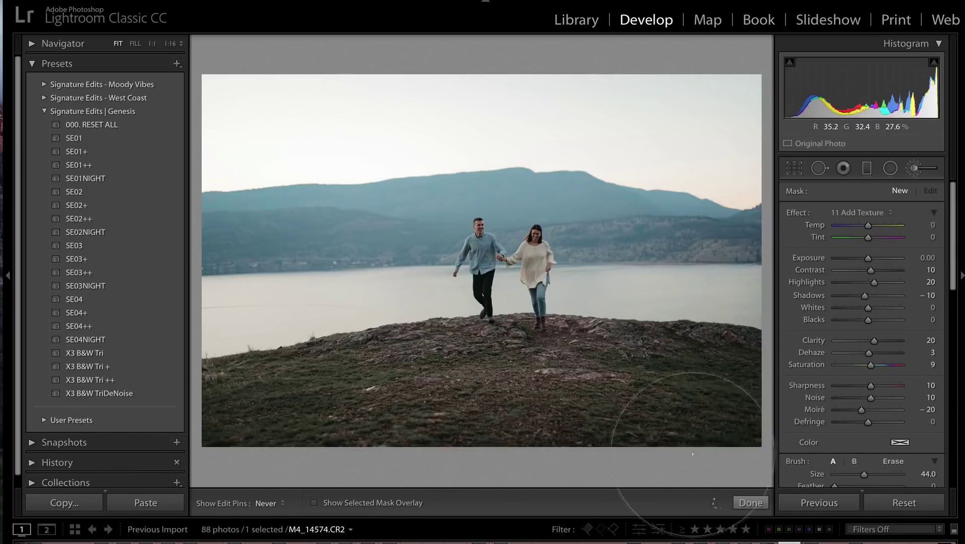
pyautogui.press('k')
# - Paste the copied develop settings onto M4_20879, raise its exposure to +0.63 and set Temp to 7,000
pyautogui.press('Right')
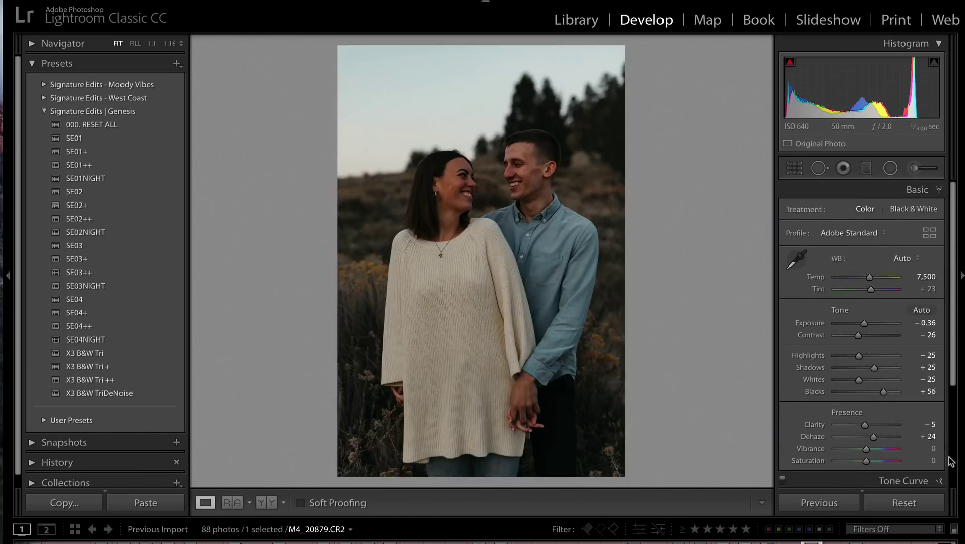
pyautogui.hotkey('shift', '=')
pyautogui.hotkey('shift', '=')
pyautogui.hotkey('shift', '=')
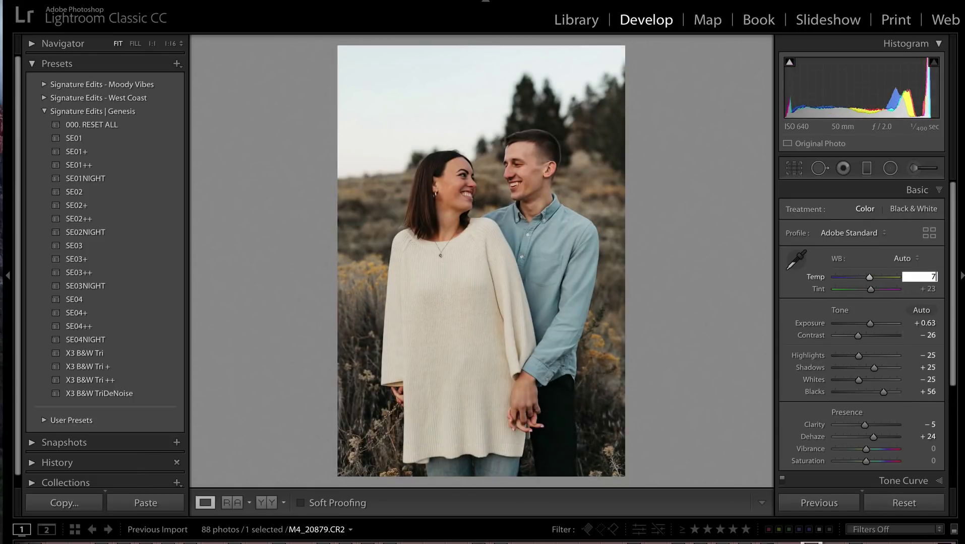
pyautogui.press('Return')
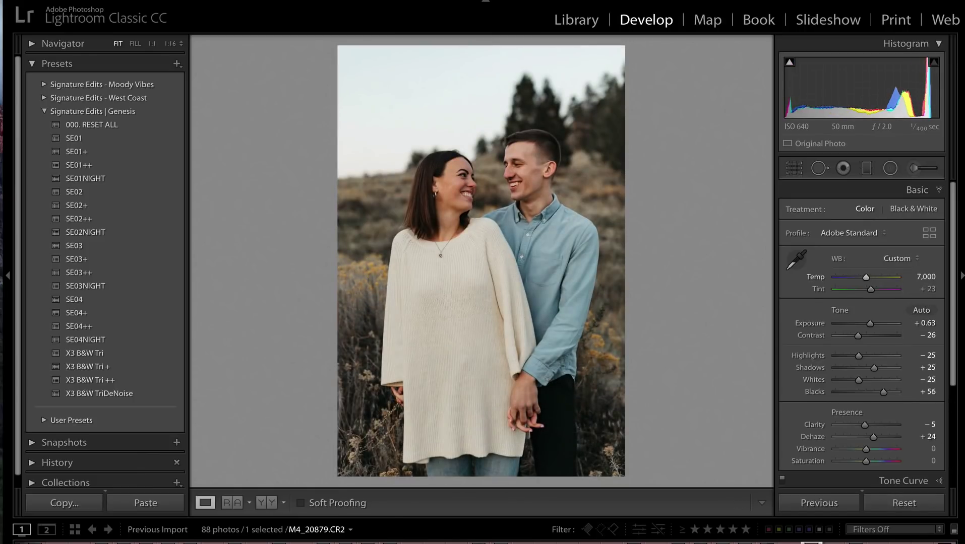
# - Brush over the skin in M4_20879 with the adjustment brush and give the mask the 21 SkinSoften+Desat effect
pyautogui.click(907, 170)
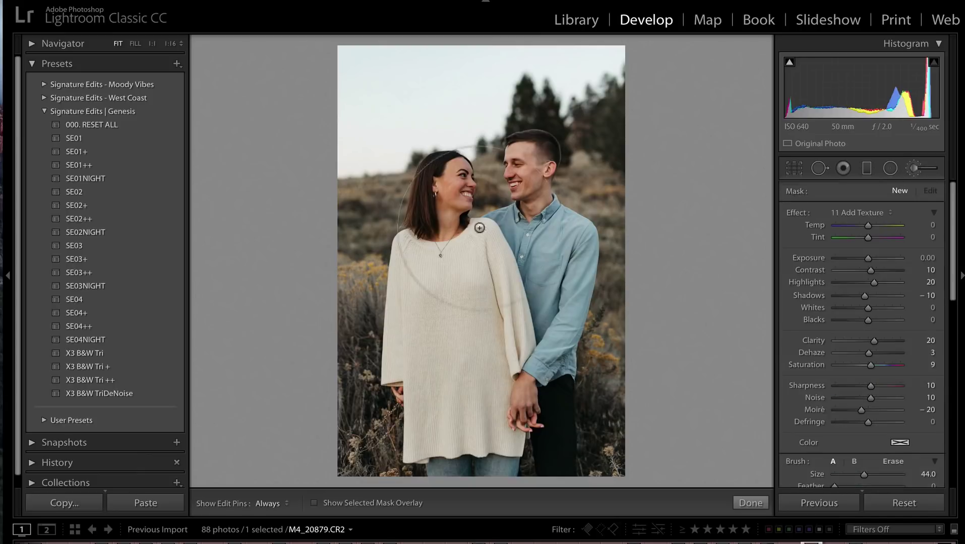
pyautogui.click(451, 184)
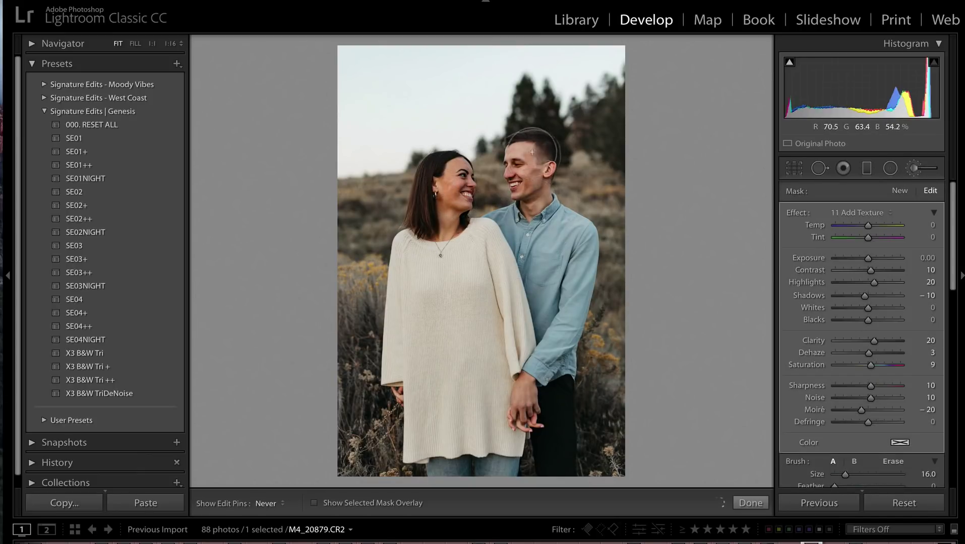
pyautogui.click(838, 213)
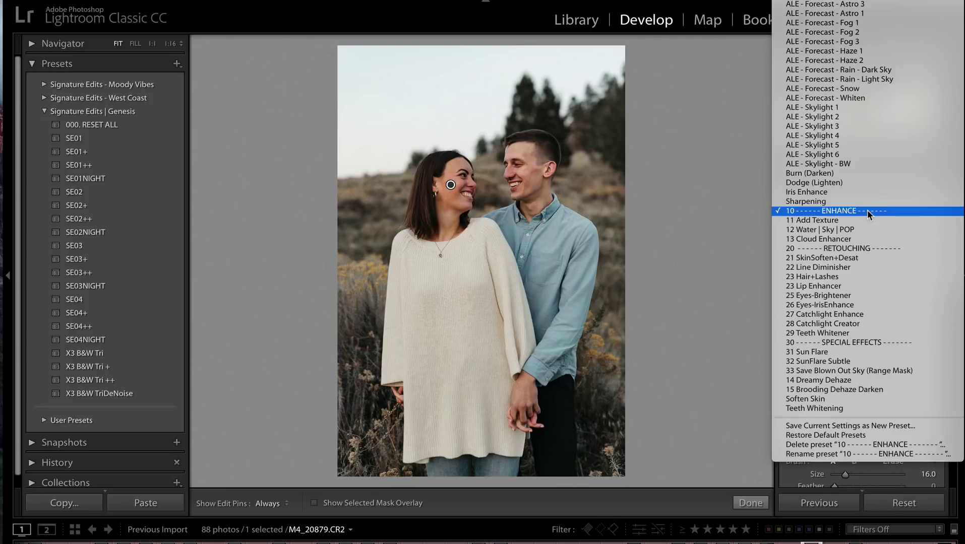
pyautogui.click(852, 259)
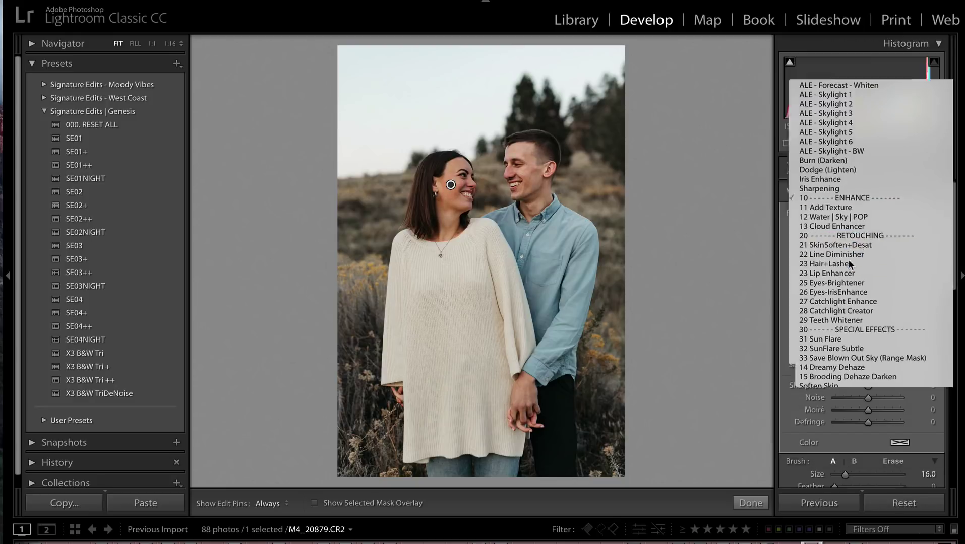
pyautogui.click(863, 226)
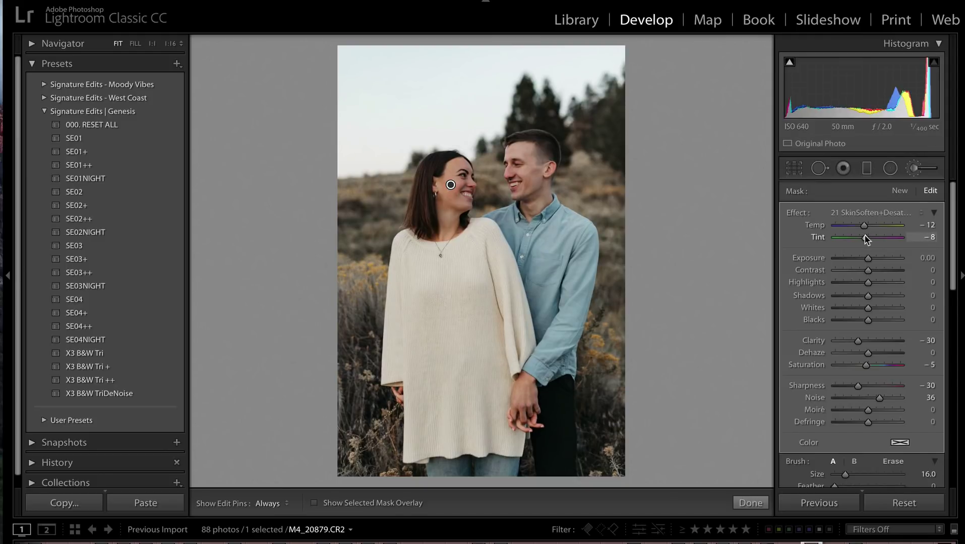
pyautogui.press('k')
# - Raise the overall exposure of M4_20879 to +0.83
pyautogui.press('=')
pyautogui.press('=')
pyautogui.press('super+shift+c')
pyautogui.press('Return')
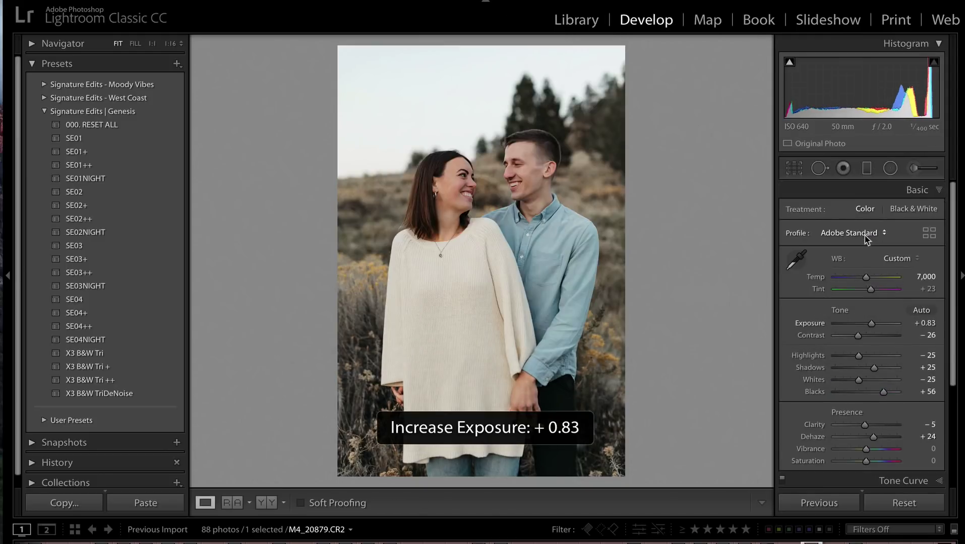
# - Paste the copied develop settings onto M4_20884, M4_20887, M4_14611 and M4_14623
pyautogui.press('Right')
pyautogui.press('super+shift+v')
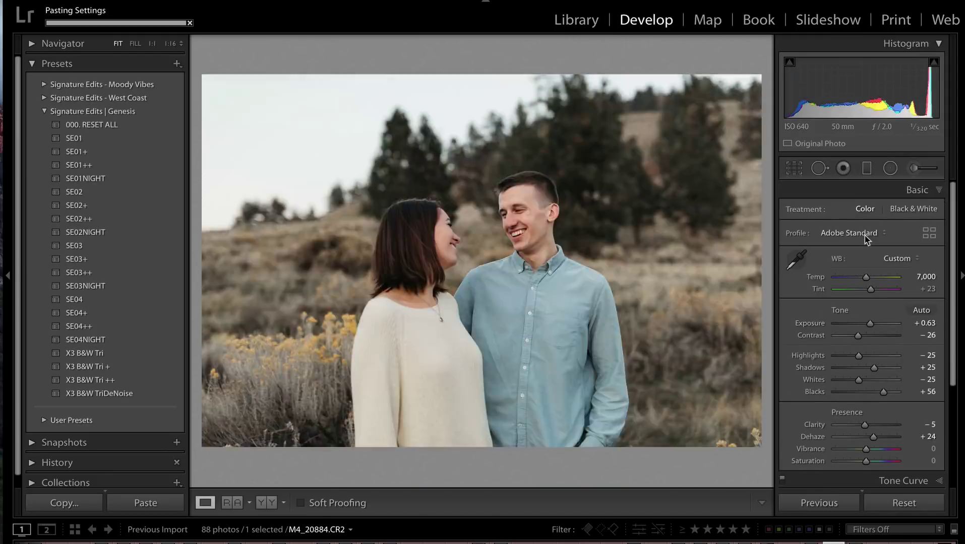
pyautogui.press('Right')
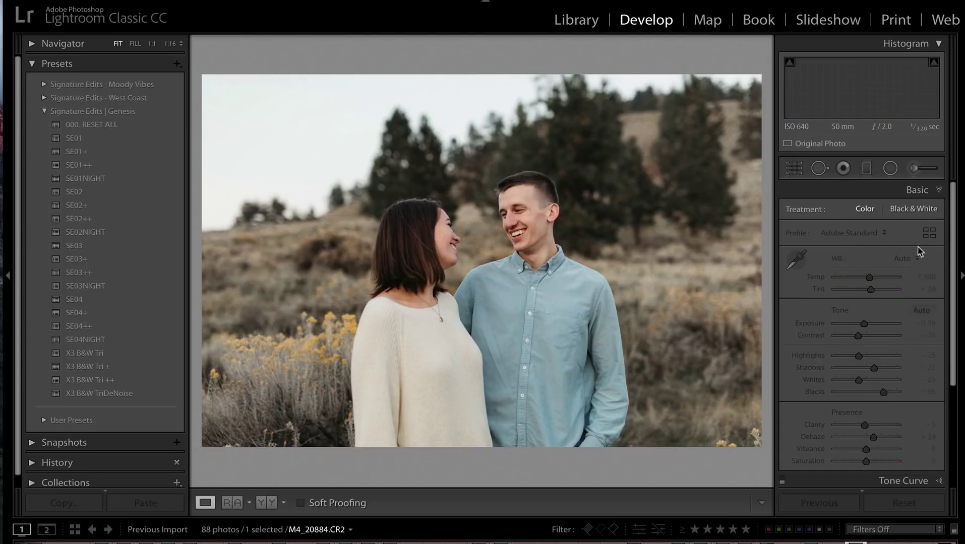
pyautogui.press('super+shift+v')
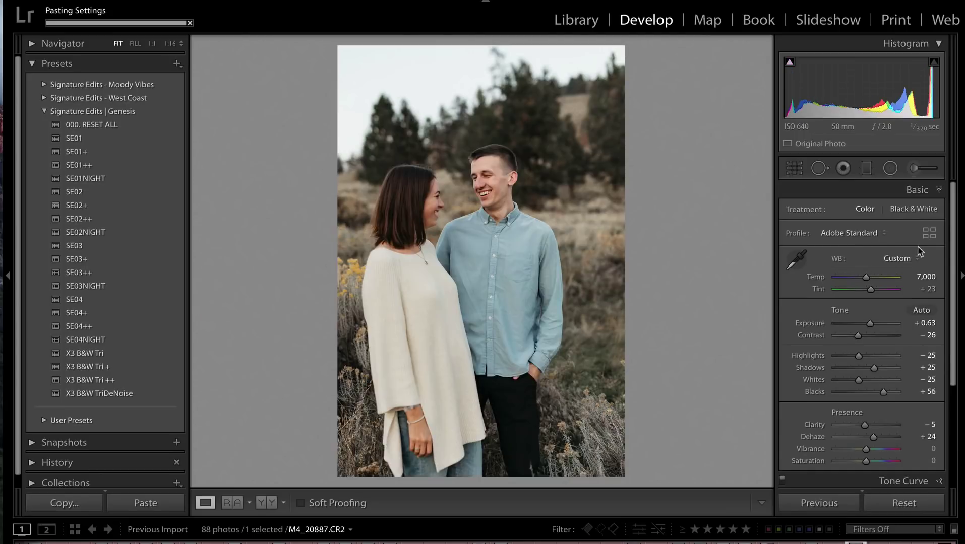
pyautogui.press('Right')
pyautogui.press('super+shift+v')
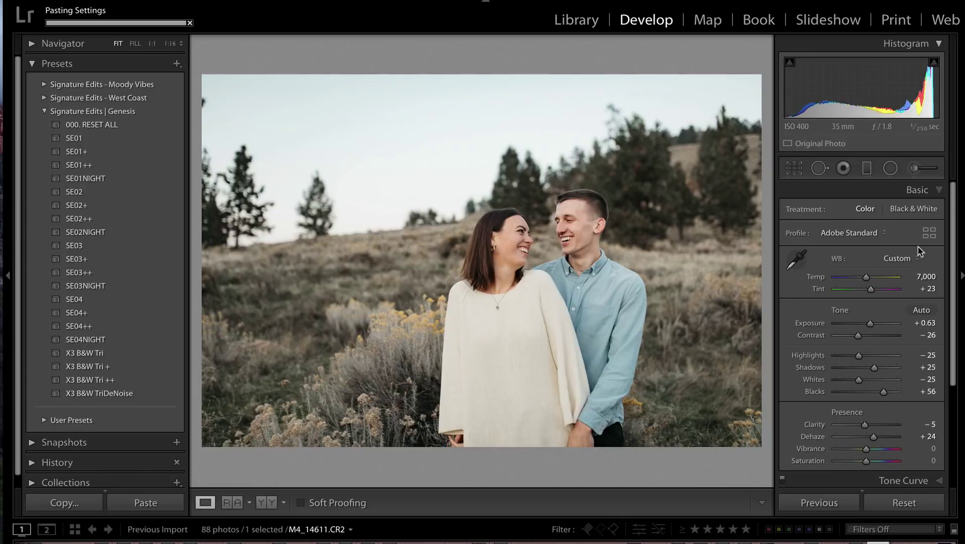
pyautogui.hotkey('shift', '-')
pyautogui.press('Right')
pyautogui.press('super+shift+v')
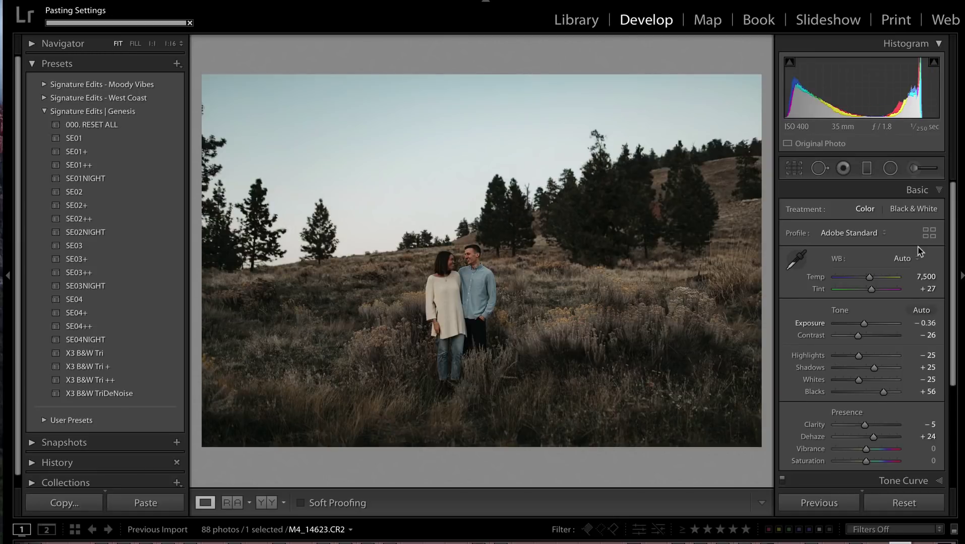
# - Add a large radial filter around the couple in M4_14623 with the 11 Add Texture effect and set Feather to 83
pyautogui.click(890, 168)
pyautogui.moveTo(430, 303); pyautogui.dragTo(635, 441)
pyautogui.moveTo(470, 346); pyautogui.dragTo(517, 345)
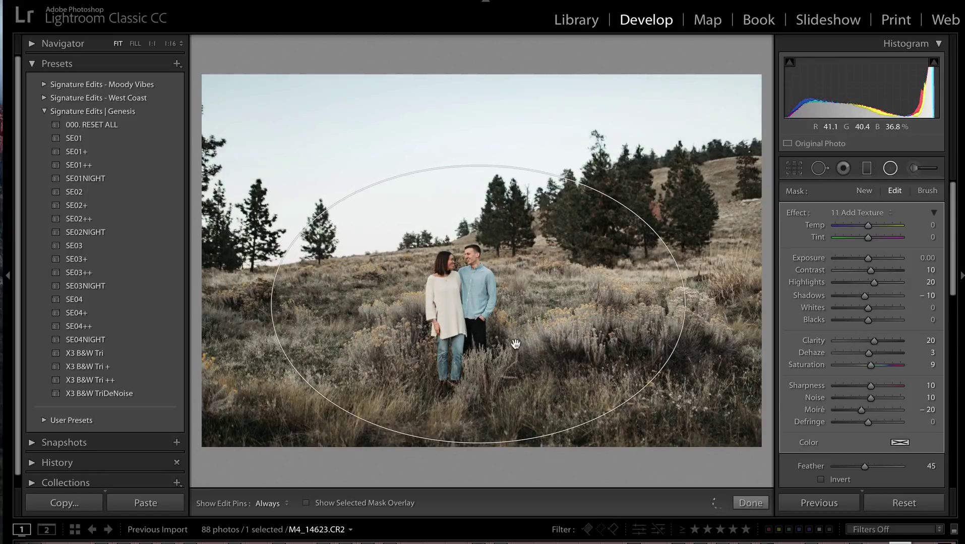
pyautogui.press("'")
pyautogui.moveTo(897, 467); pyautogui.dragTo(890, 467)
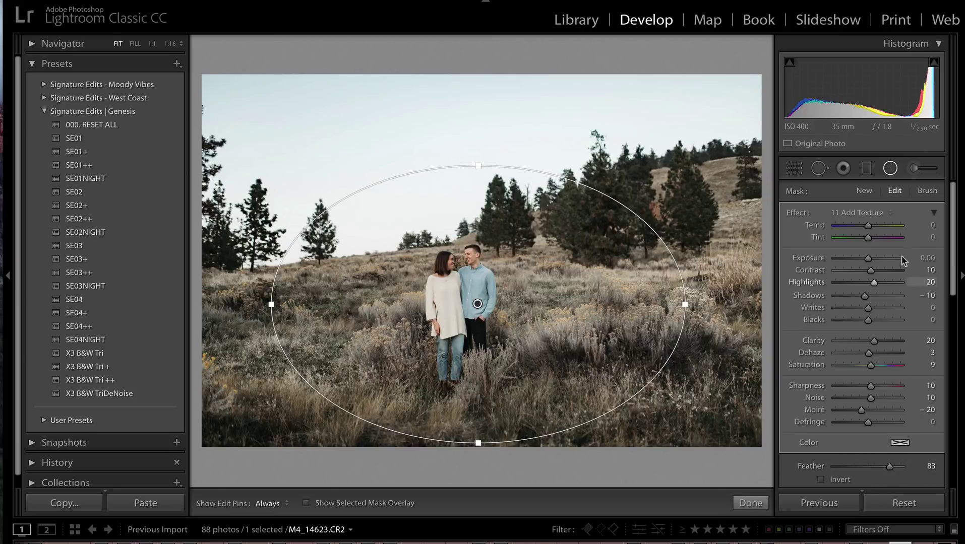
pyautogui.click(933, 212)
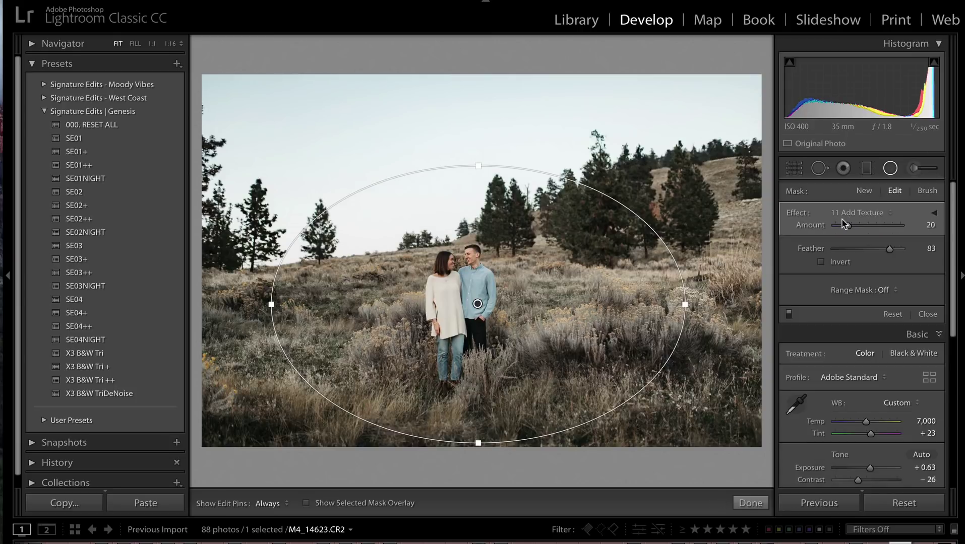
pyautogui.hotkey('shift', 'm')
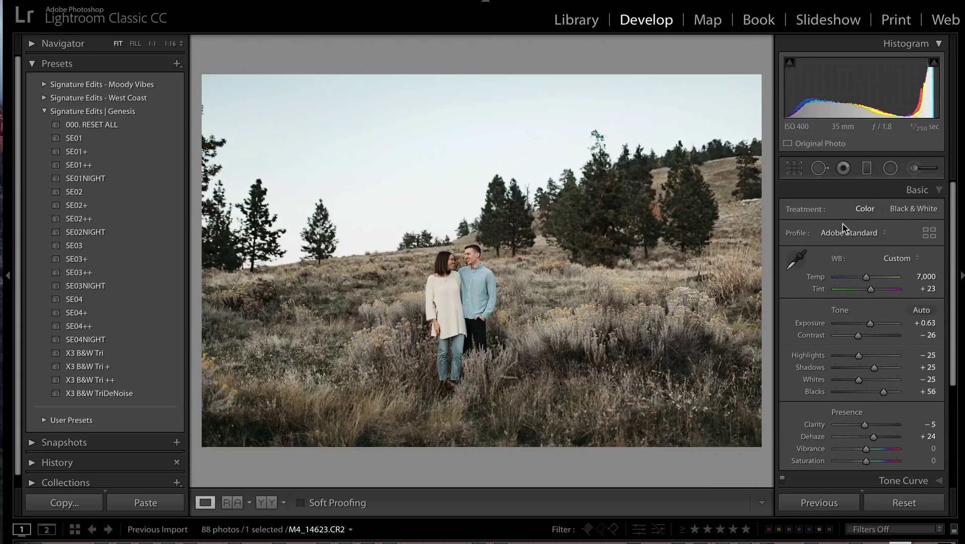
# - Reset M4_14623 to its unedited state for comparison and undo the reset
pyautogui.click(906, 504)
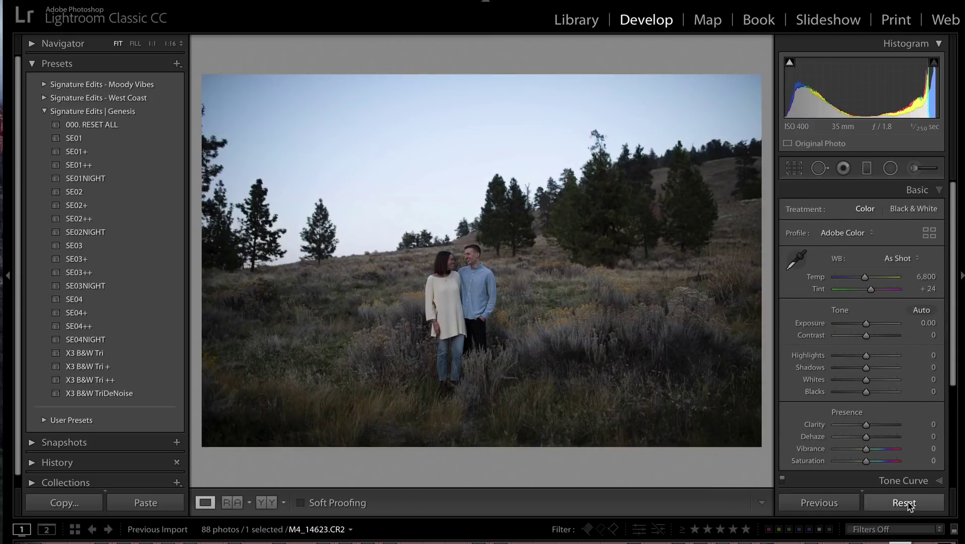
pyautogui.hotkey('ctrl', 'z')
# - Delete M4_14628, the photo that follows M4_14623, from the session
pyautogui.press('Right')
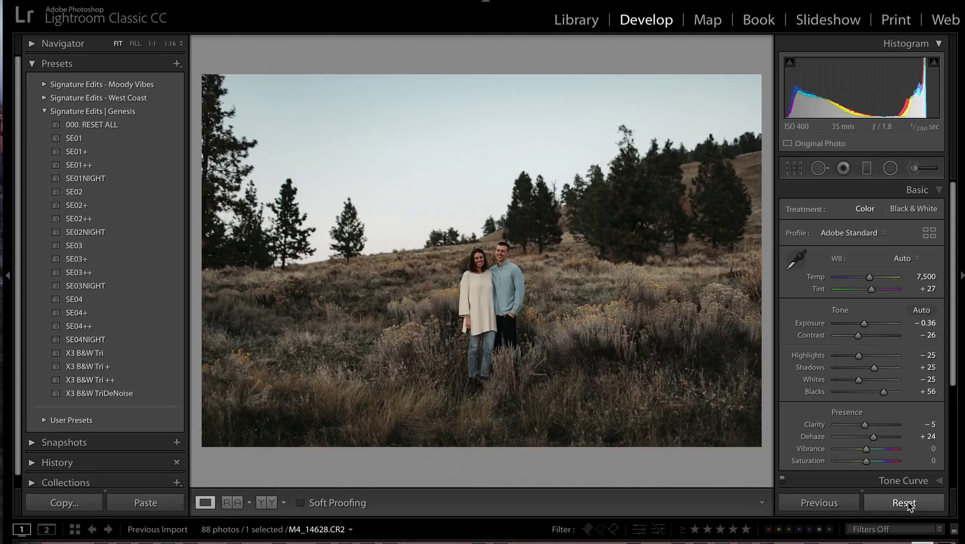
pyautogui.press('Delete')
pyautogui.press('Return')
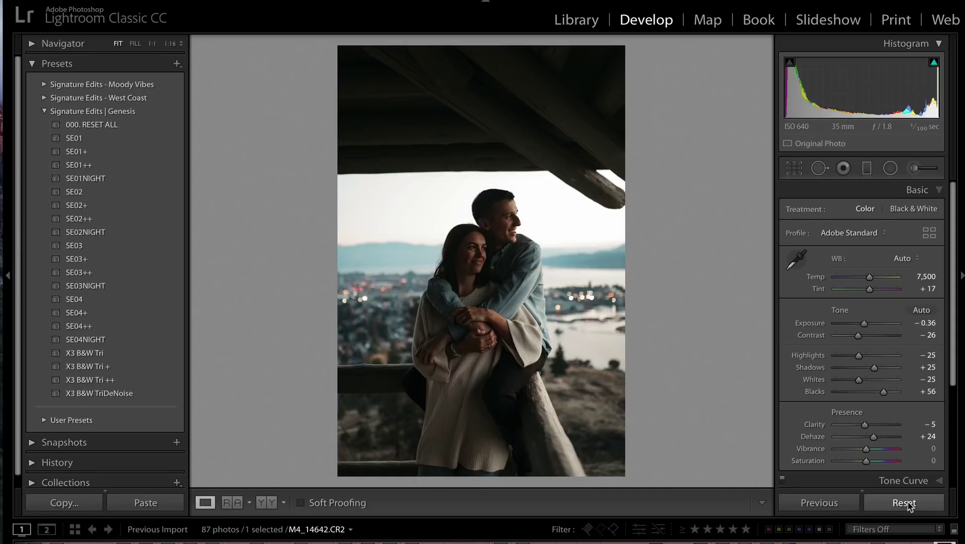
# - Paste the copied develop settings onto M4_14642 and raise its exposure to +0.96
pyautogui.hotkey('ctrl', 'shift', 'v')
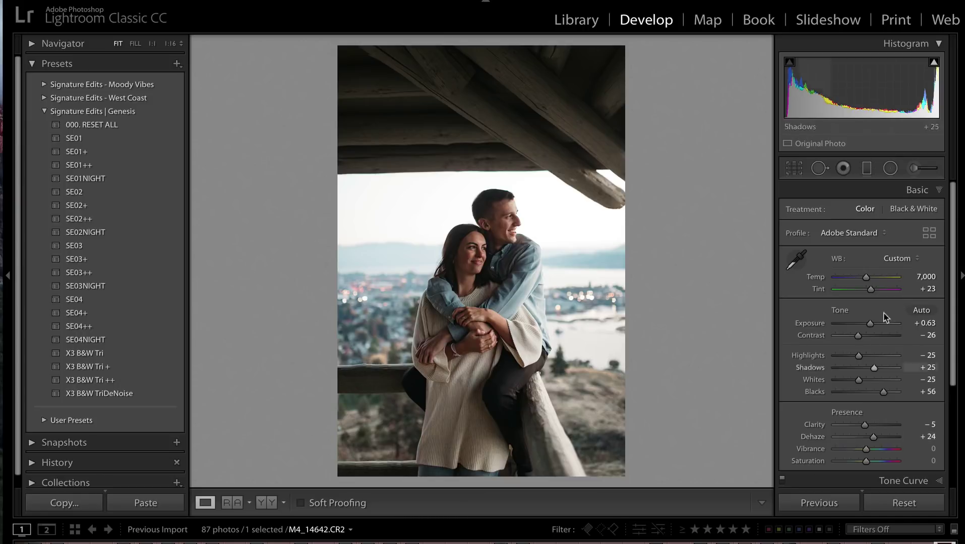
pyautogui.moveTo(874, 323); pyautogui.dragTo(850, 328)
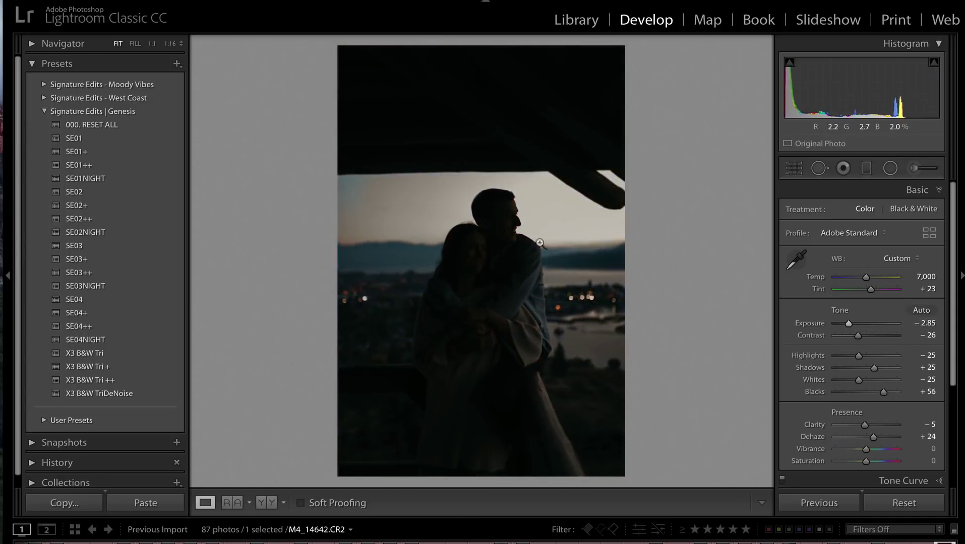
pyautogui.hotkey('ctrl', 'z')
pyautogui.press('Up')
# - Rotate the crop of M4_14642 slightly to straighten the pavilion shot
pyautogui.press('r')
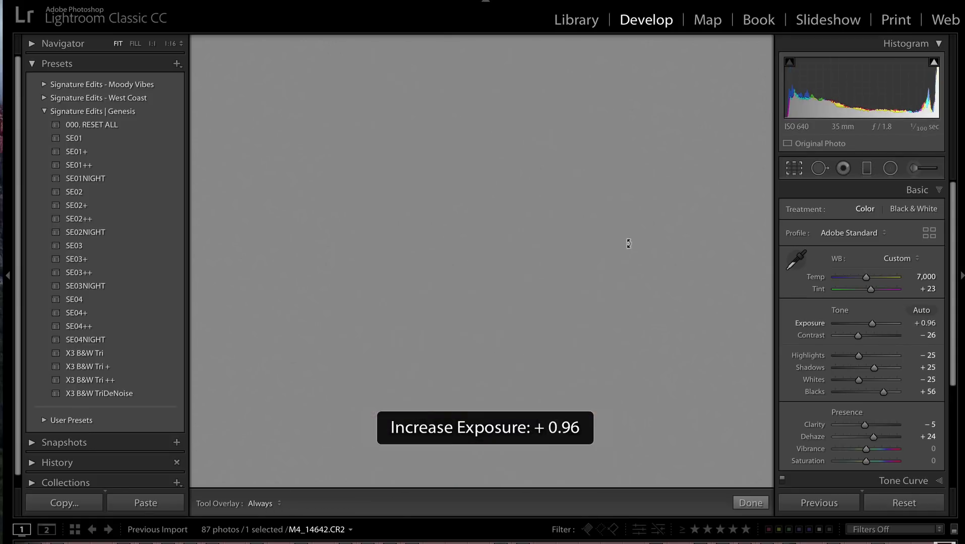
pyautogui.moveTo(650, 226); pyautogui.dragTo(653, 230)
pyautogui.press('Return')
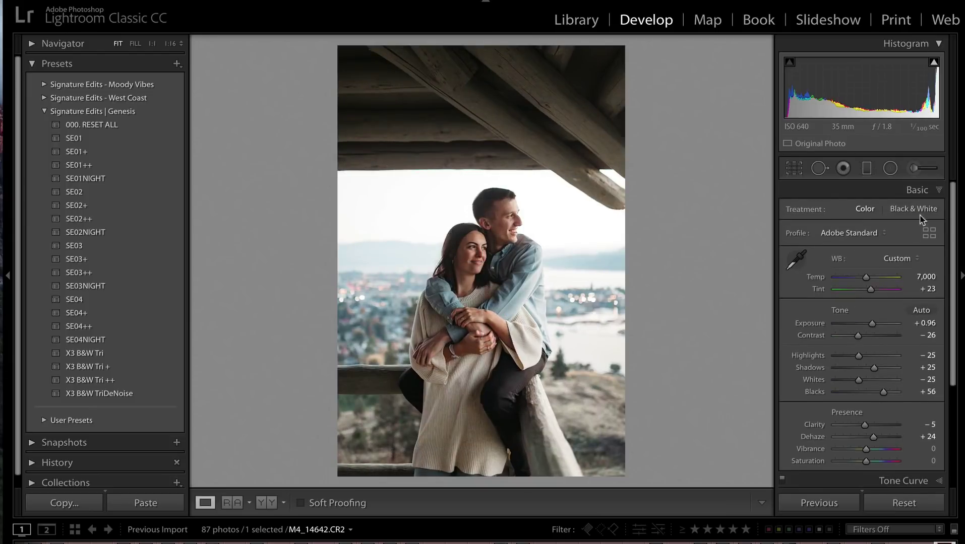
# - Reset the adjustment brush effect for M4_14642 and set its Dehaze to 20 and Contrast to 17
pyautogui.click(922, 175)
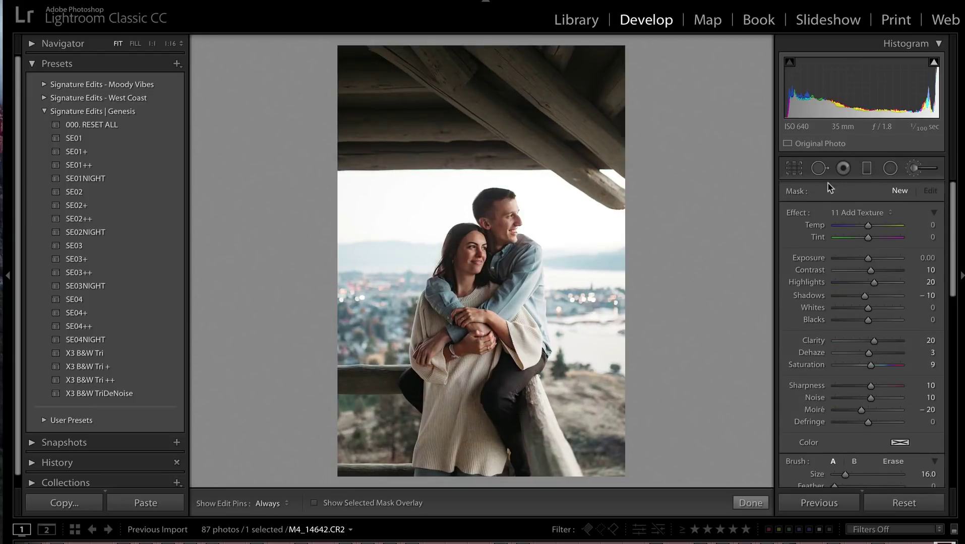
pyautogui.click(870, 213)
pyautogui.click(857, 201)
pyautogui.press('alt')
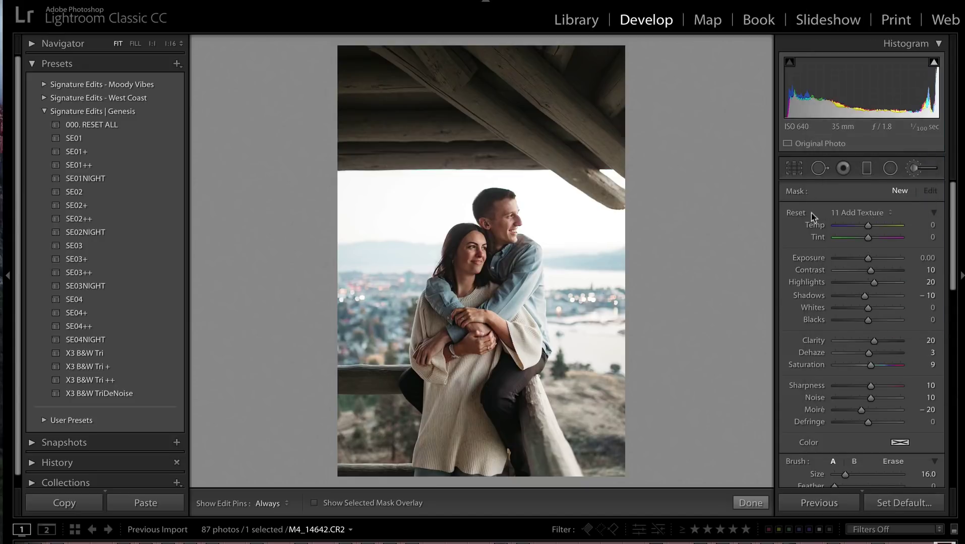
pyautogui.click(872, 353)
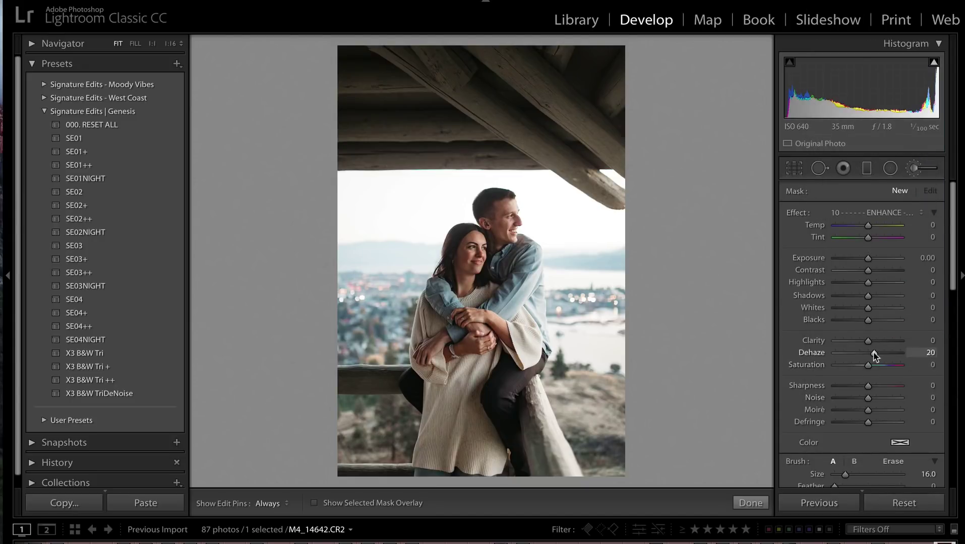
pyautogui.click(873, 271)
pyautogui.press('h')
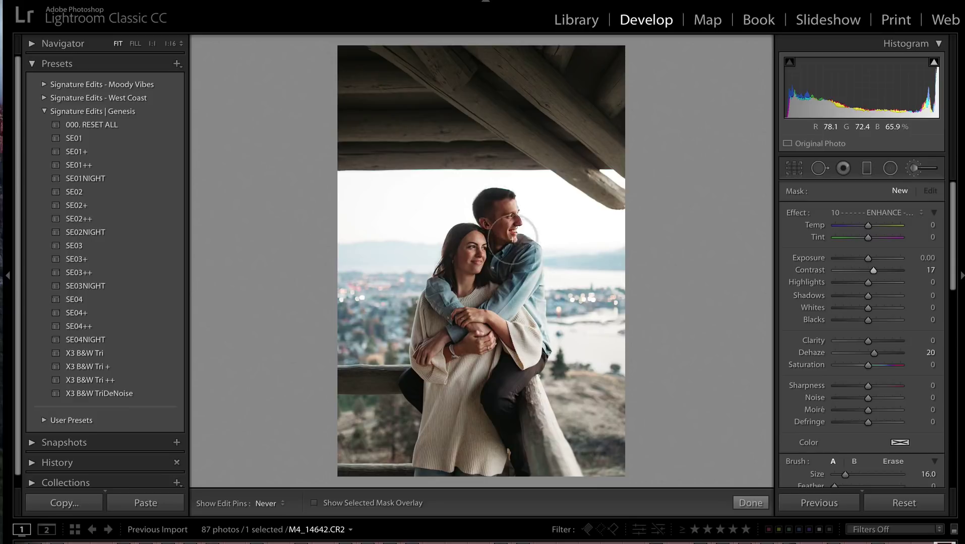
# - Paint over the man's face in M4_14642 and reduce the brush mask to Contrast 7 and Dehaze 7
pyautogui.press('h')
pyautogui.click(499, 217)
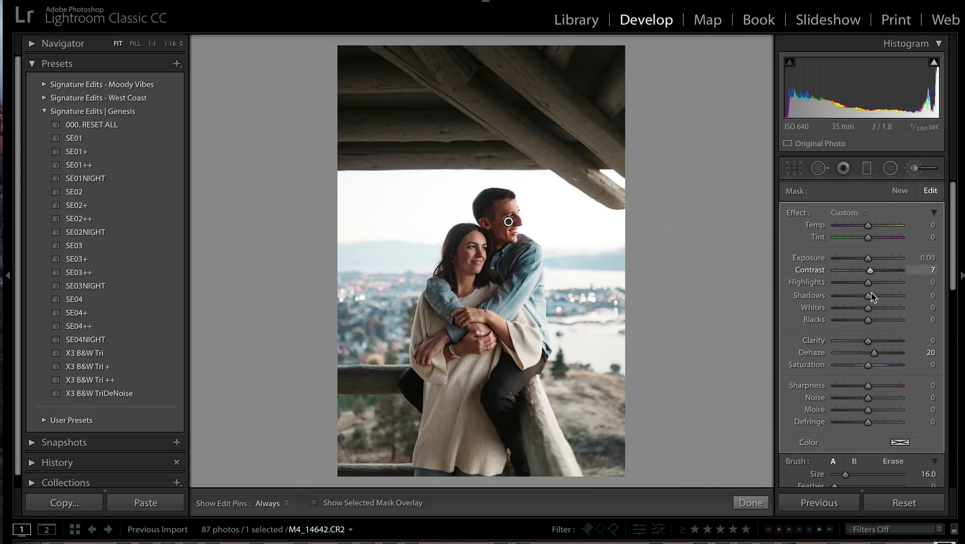
pyautogui.moveTo(873, 353); pyautogui.dragTo(869, 356)
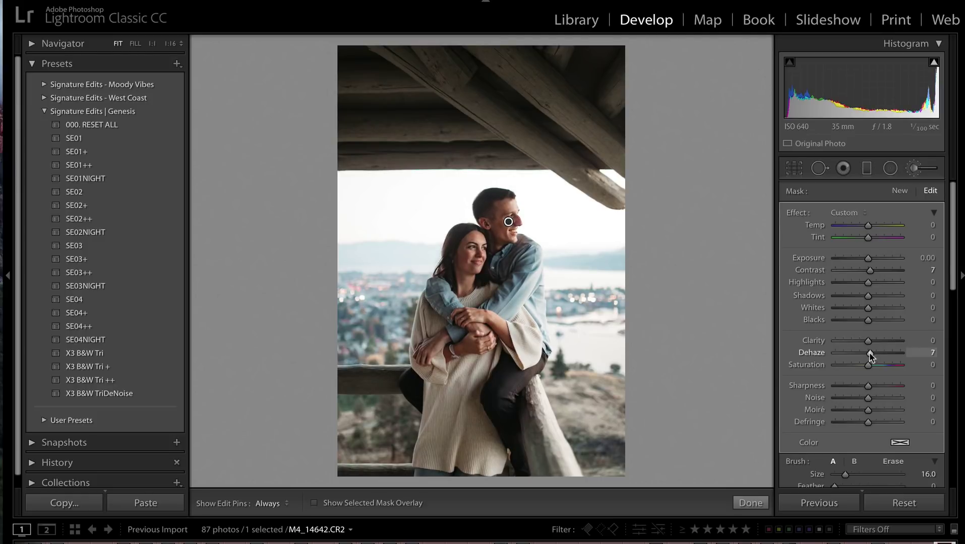
pyautogui.press('k')
# - Fine-tune the overall exposure of M4_14642 to +0.86
pyautogui.press('=')
pyautogui.press('=')
pyautogui.press('-')
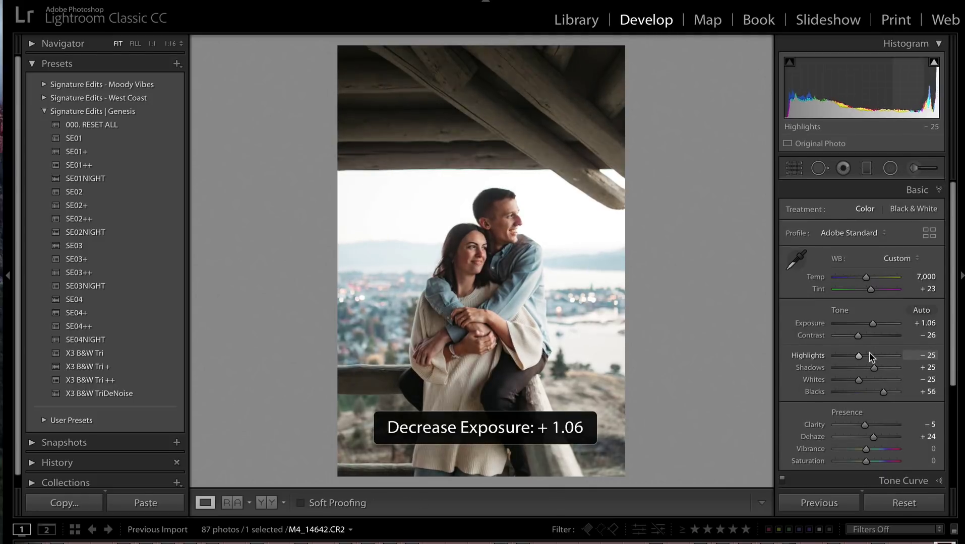
pyautogui.press('-')
pyautogui.press('-')
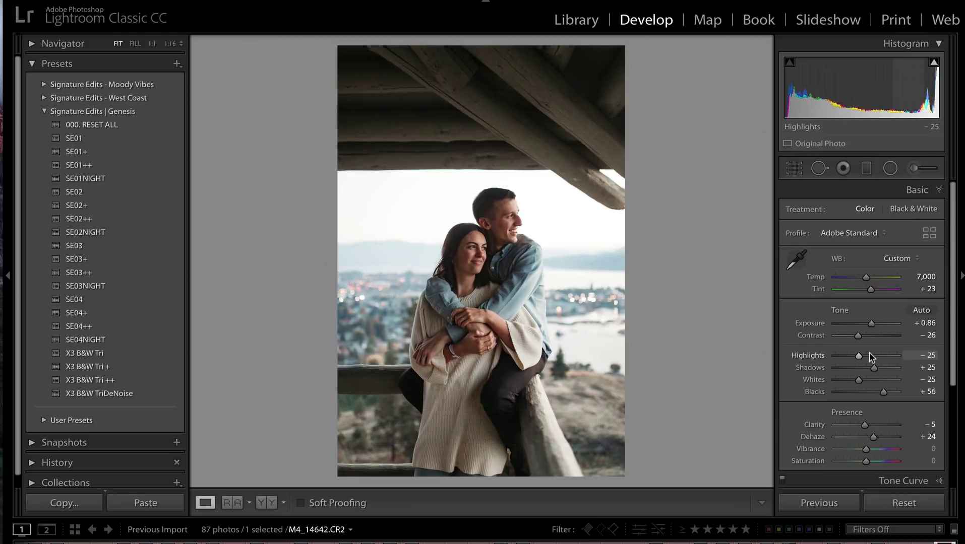
# - Select all photos in the session and set up their export with the 1 - Prints preset
pyautogui.press('super+a')
pyautogui.press('super+shift+e')
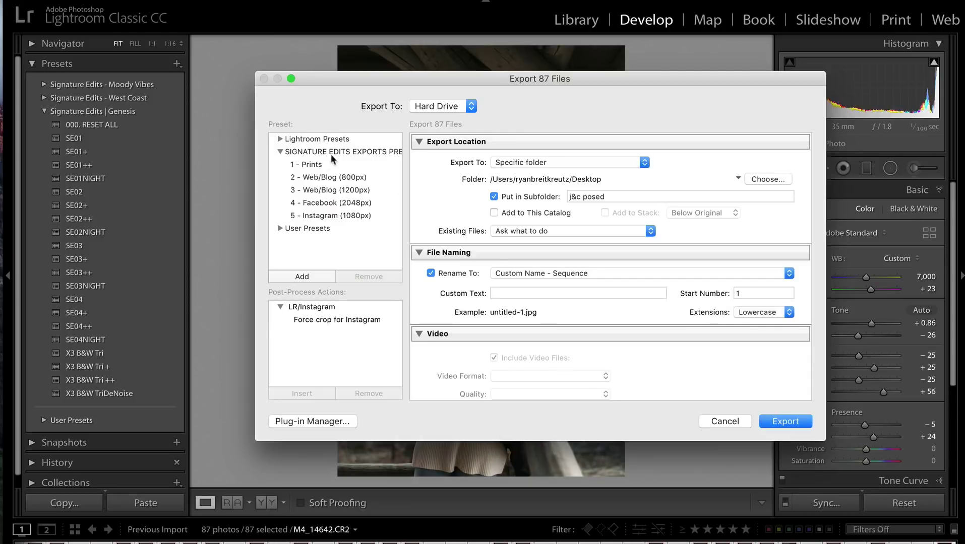
pyautogui.click(341, 164)
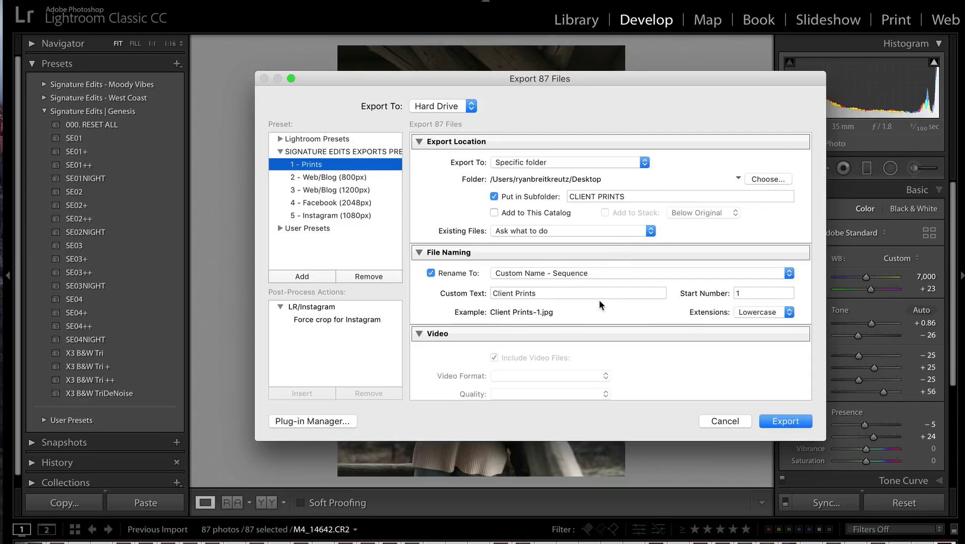
# - Review the Prints preset's export settings, including file format, image sizing, output sharpening, metadata and watermarking
pyautogui.scroll(-10, 599, 300)
pyautogui.scroll(-5, 649, 310)
pyautogui.scroll(8, 649, 310)
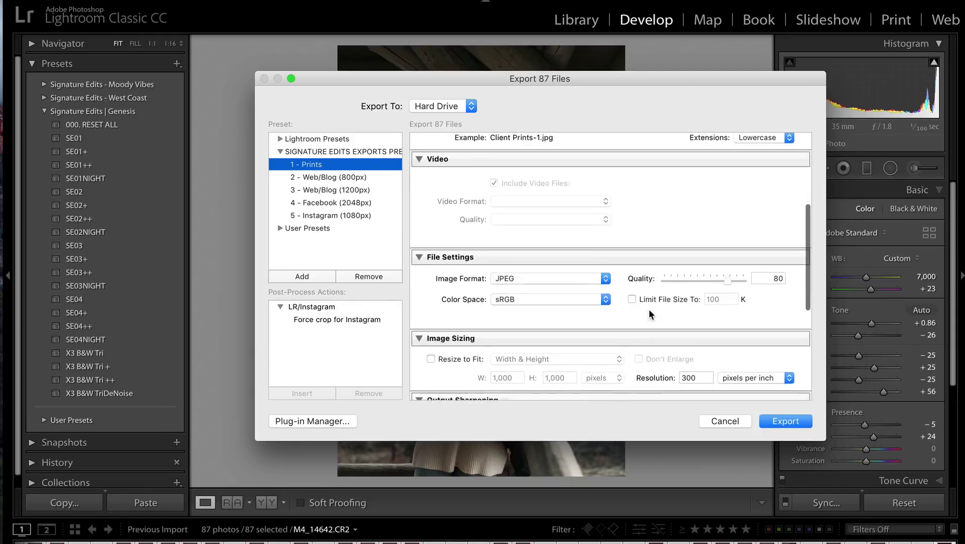
pyautogui.scroll(-5, 684, 325)
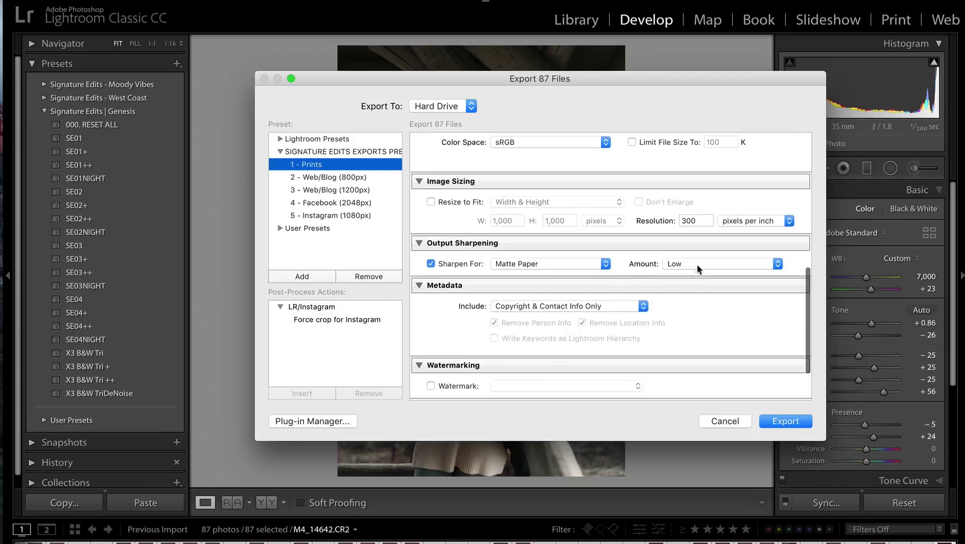
pyautogui.scroll(-1, 697, 250)
pyautogui.scroll(-3, 697, 248)
pyautogui.scroll(10, 715, 291)
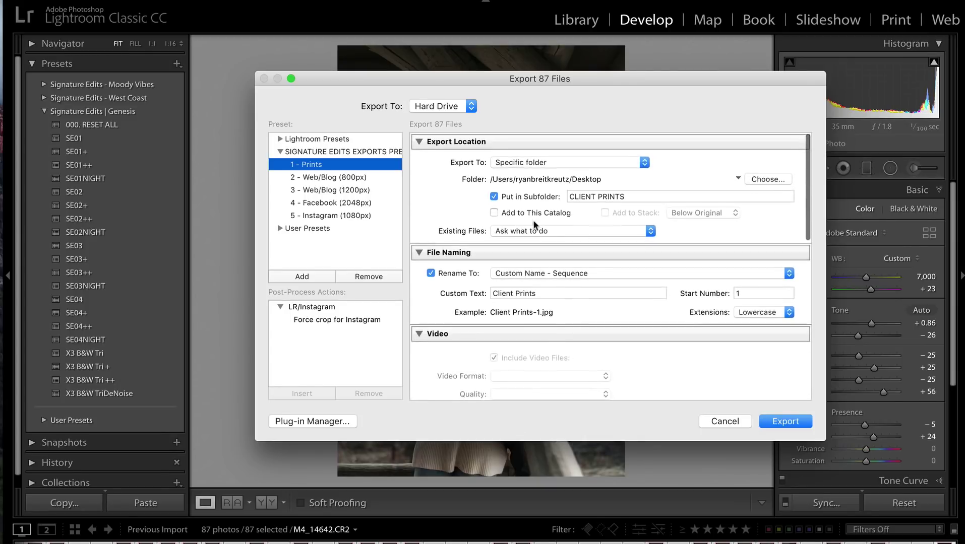
# - Add the couple's first names in front of CLIENT PRINTS in the export subfolder name
pyautogui.click(570, 196)
pyautogui.click(571, 197)
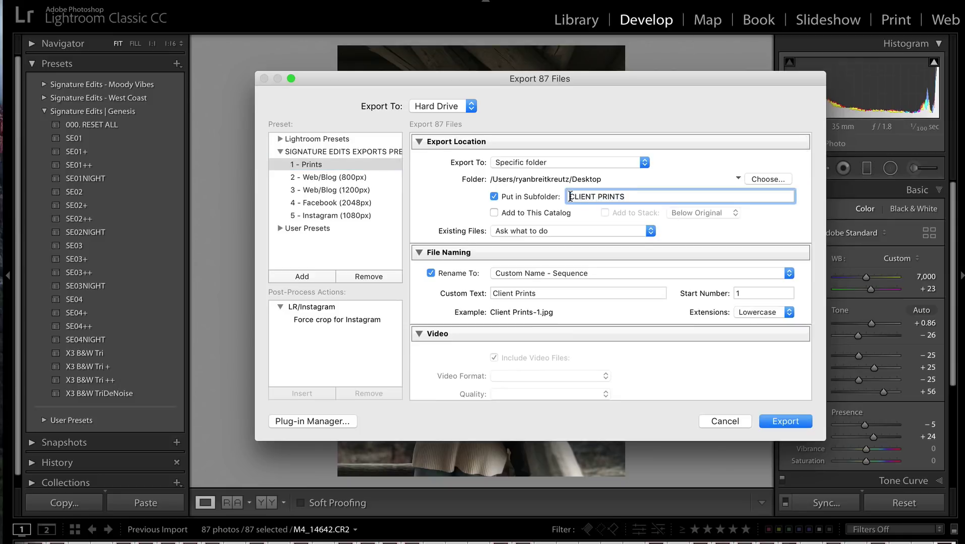
pyautogui.write('Shaun And Laura')
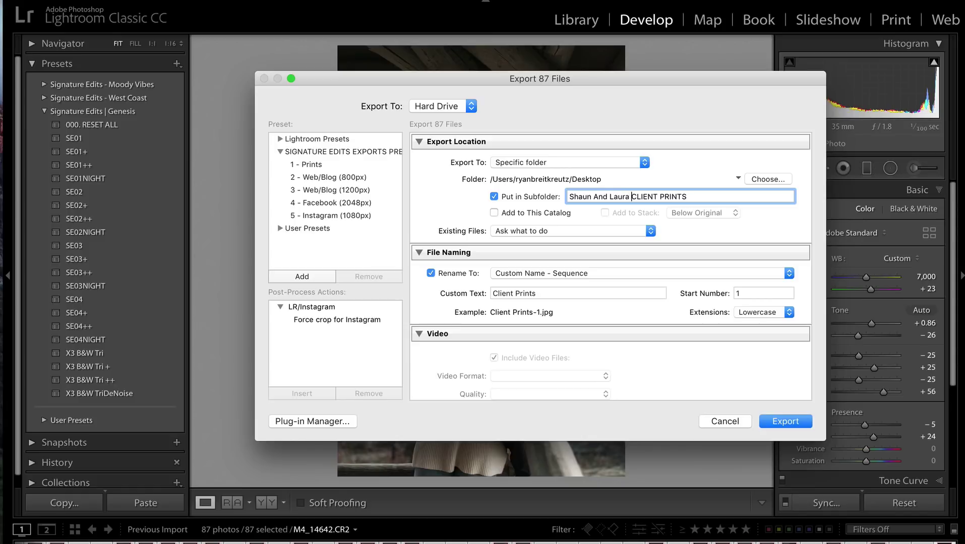
# - Set the custom file name text to the couple's first names followed by Engagement, and export the selected photos
pyautogui.click(548, 291)
pyautogui.write('Shaun ')
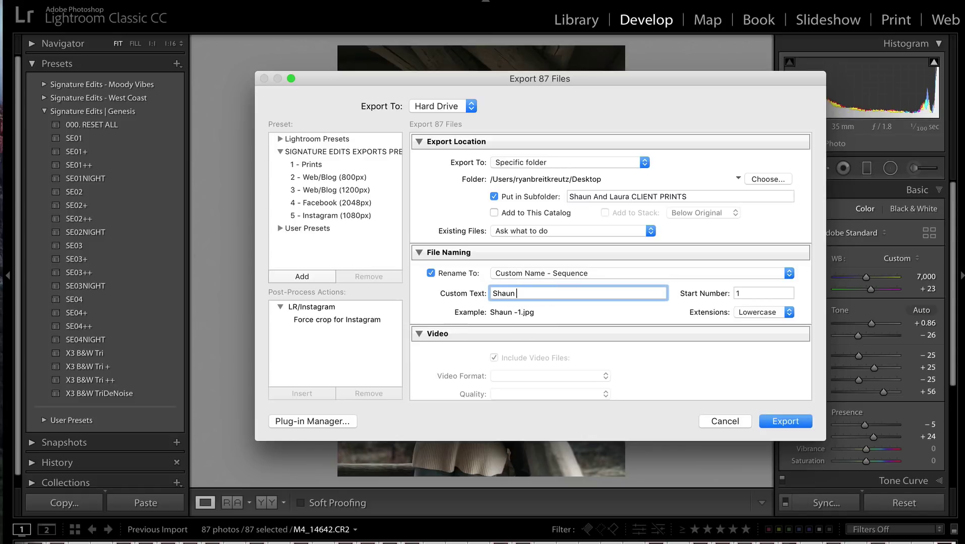
pyautogui.write('& Laura Engagement')
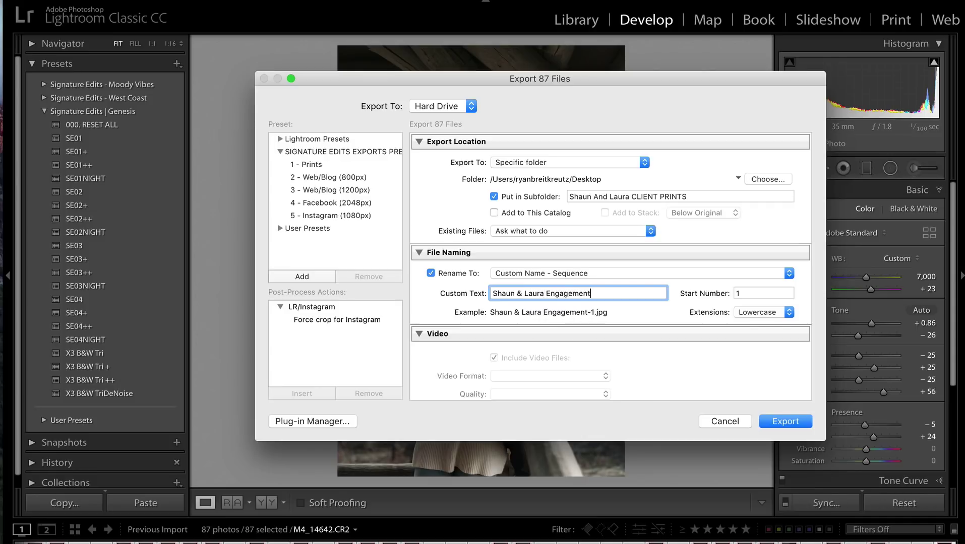
pyautogui.click(776, 419)
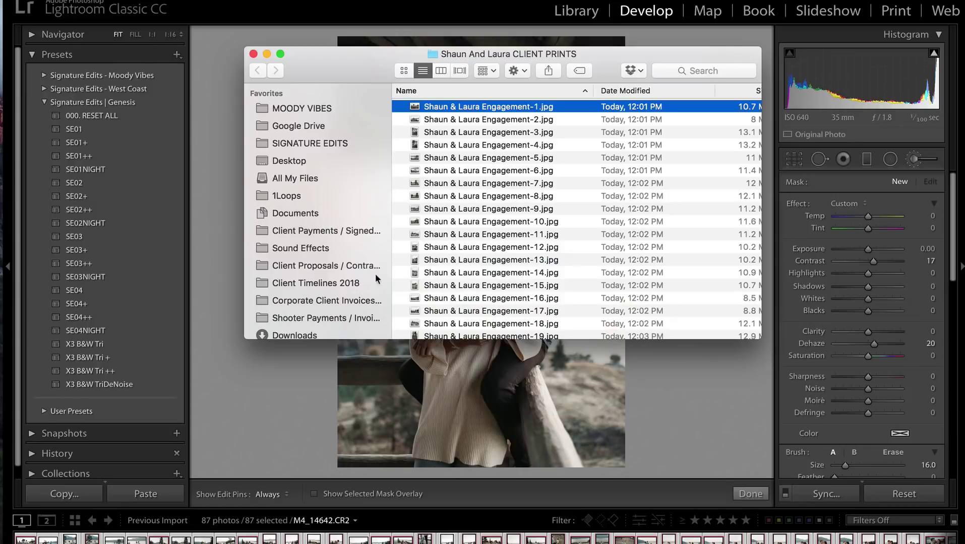
# - Switch to the couple's online client gallery in the browser, open the collection and look through the finished photos
pyautogui.click(210, 96)
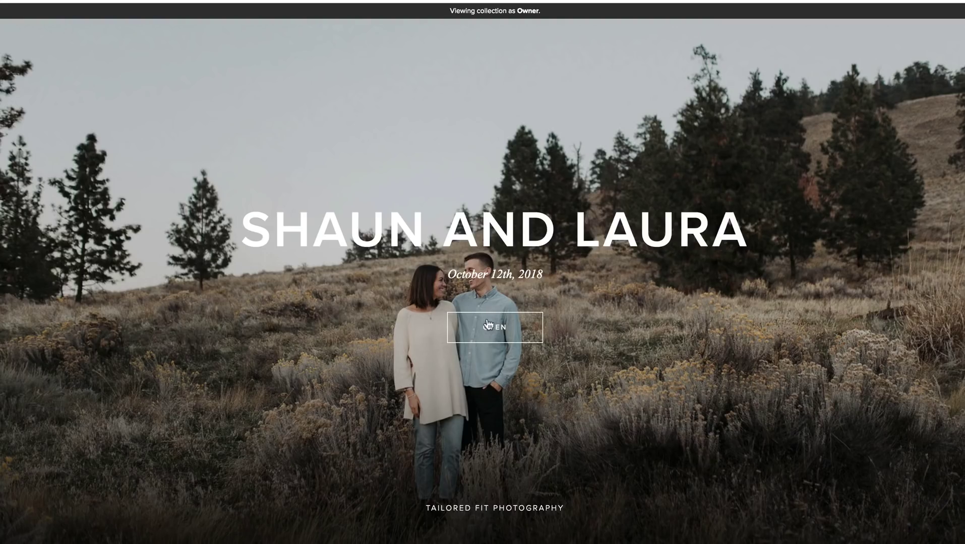
pyautogui.click(488, 326)
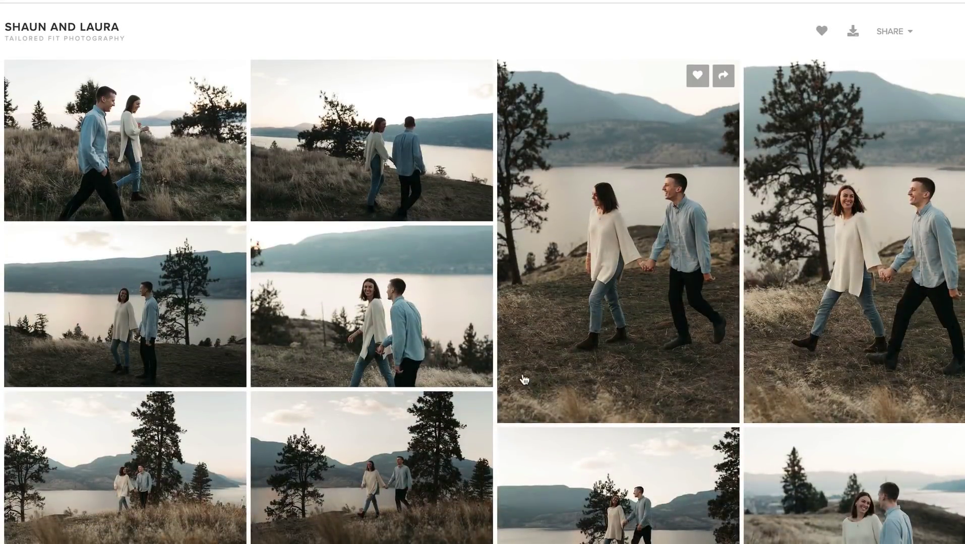
pyautogui.scroll(-8, 523, 380)
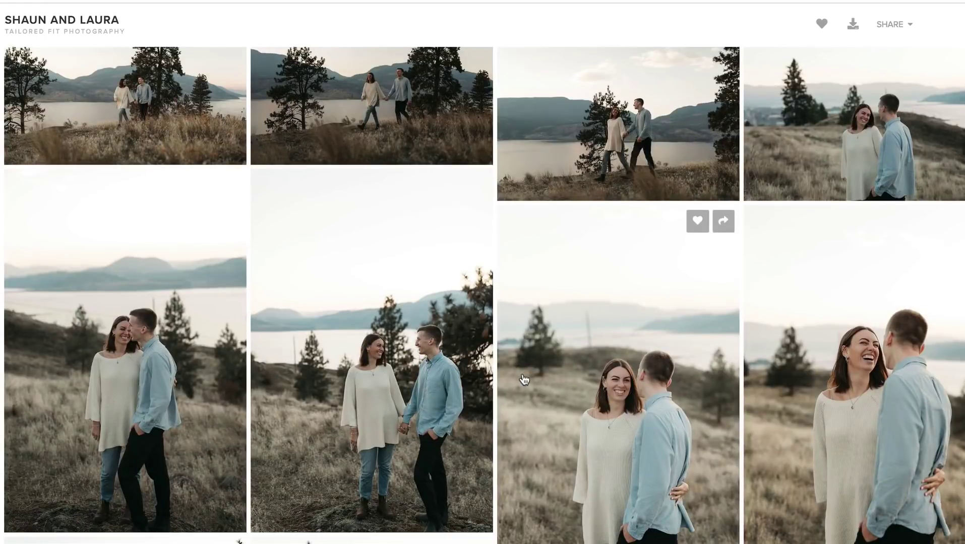
pyautogui.scroll(-6, 524, 380)
pyautogui.scroll(-7, 525, 381)
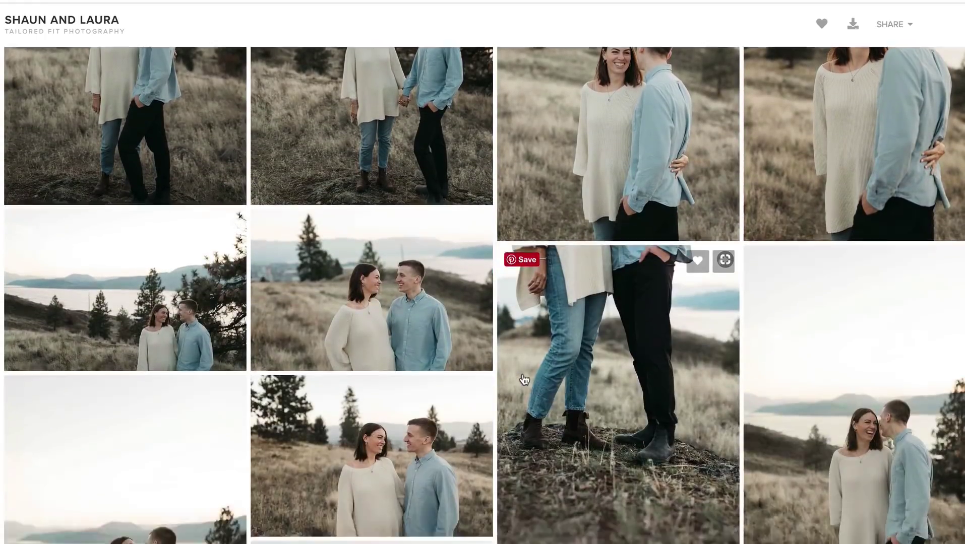
pyautogui.scroll(-6, 525, 380)
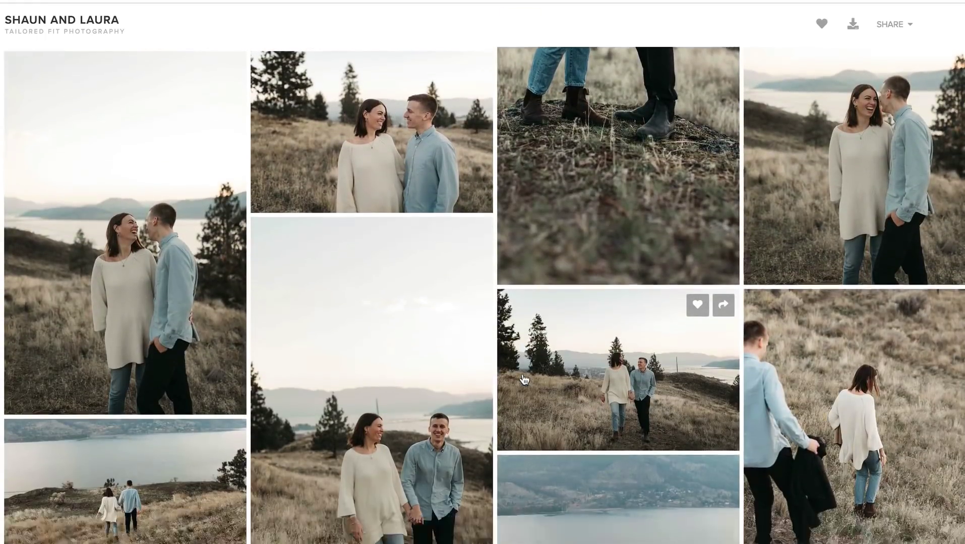
pyautogui.scroll(-6, 525, 381)
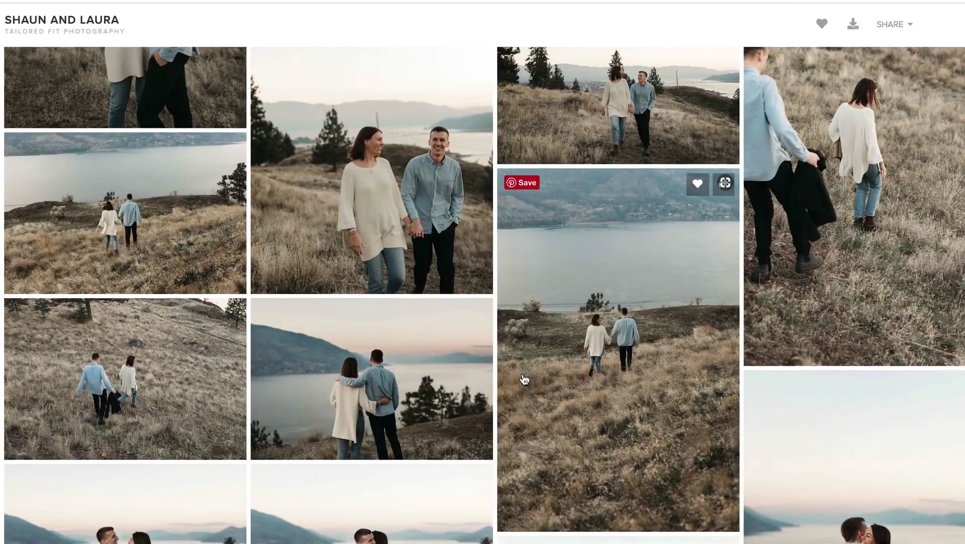
pyautogui.scroll(-6, 525, 381)
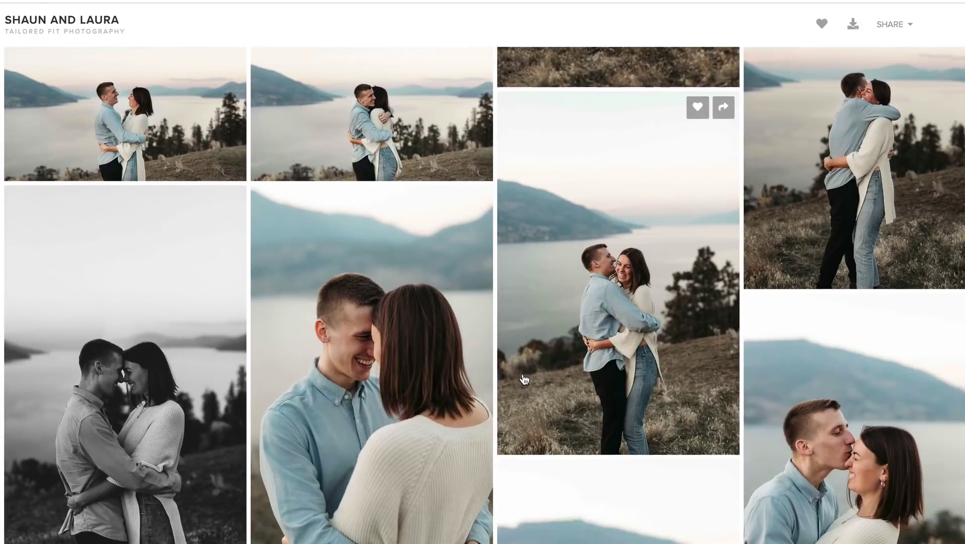
pyautogui.scroll(-6, 525, 381)
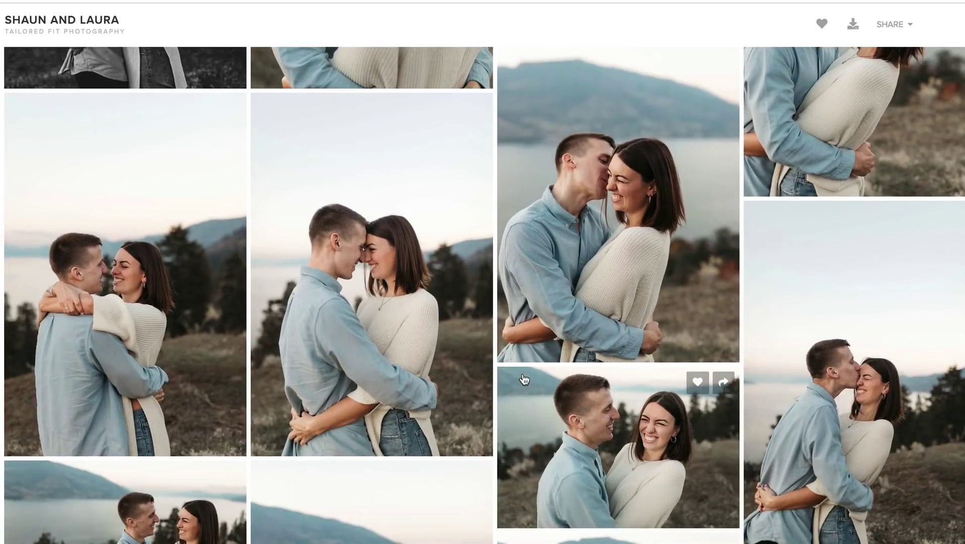
pyautogui.scroll(-7, 524, 381)
pyautogui.scroll(-4, 524, 381)
pyautogui.scroll(-4, 524, 381)
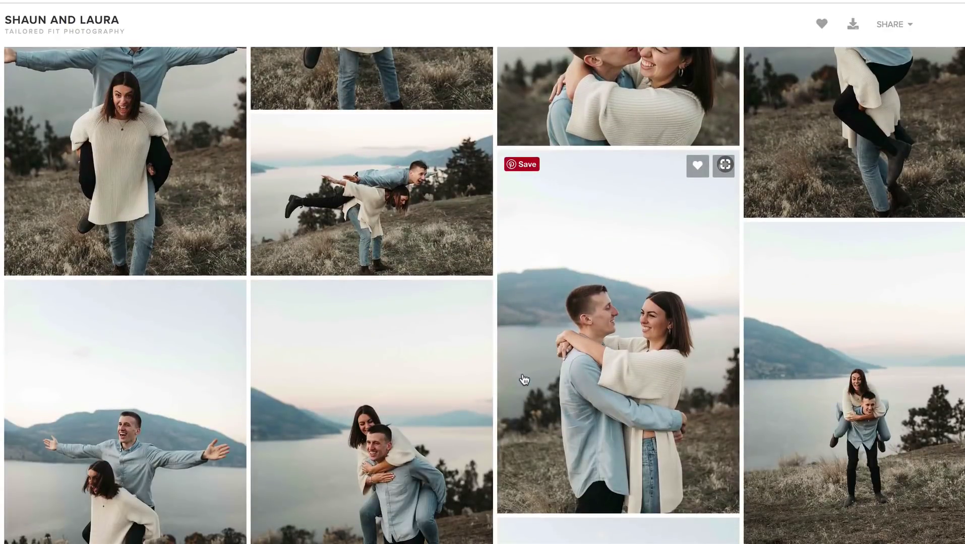
pyautogui.scroll(-4, 524, 380)
pyautogui.scroll(-4, 525, 380)
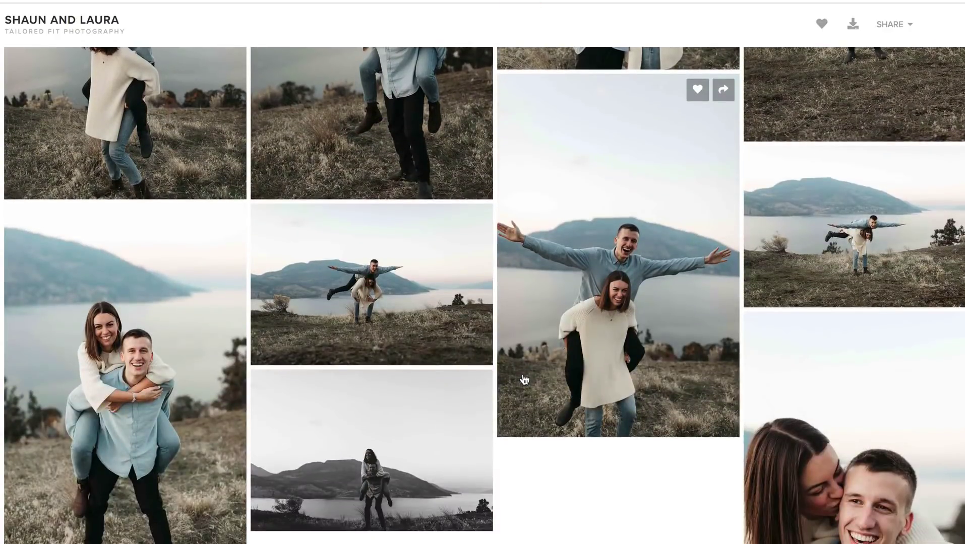
pyautogui.scroll(-4, 524, 381)
pyautogui.scroll(-4, 524, 381)
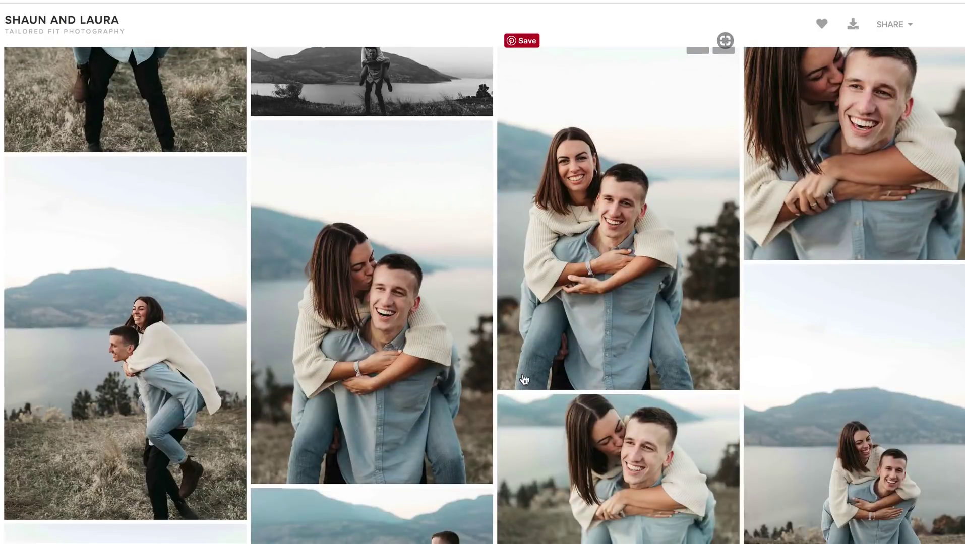
pyautogui.scroll(-4, 524, 381)
pyautogui.scroll(-4, 524, 381)
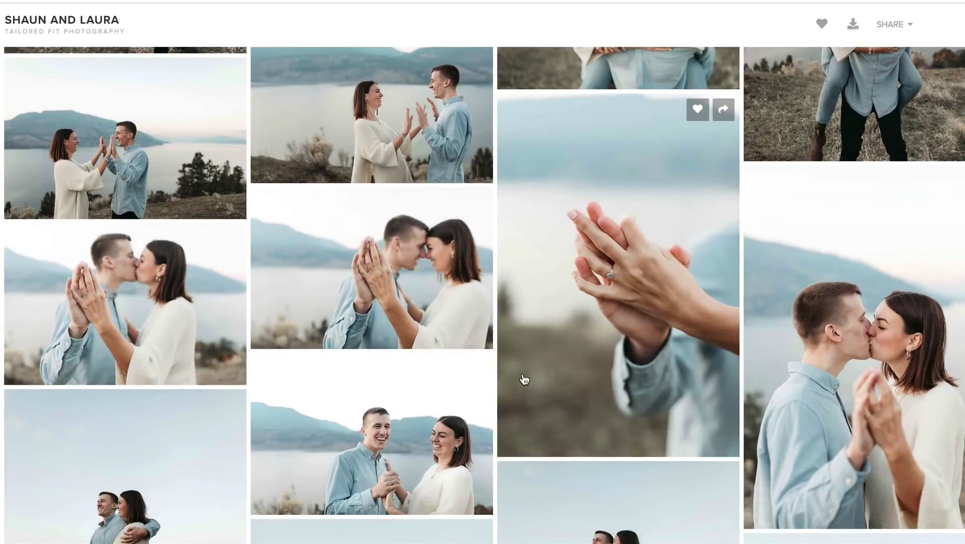
pyautogui.scroll(-4, 524, 381)
pyautogui.scroll(-4, 524, 380)
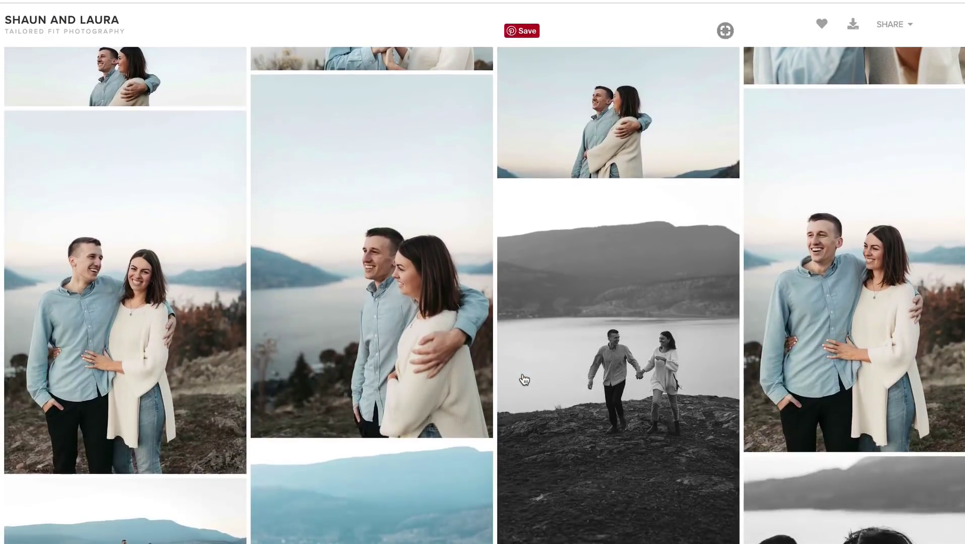
pyautogui.scroll(-8, 525, 381)
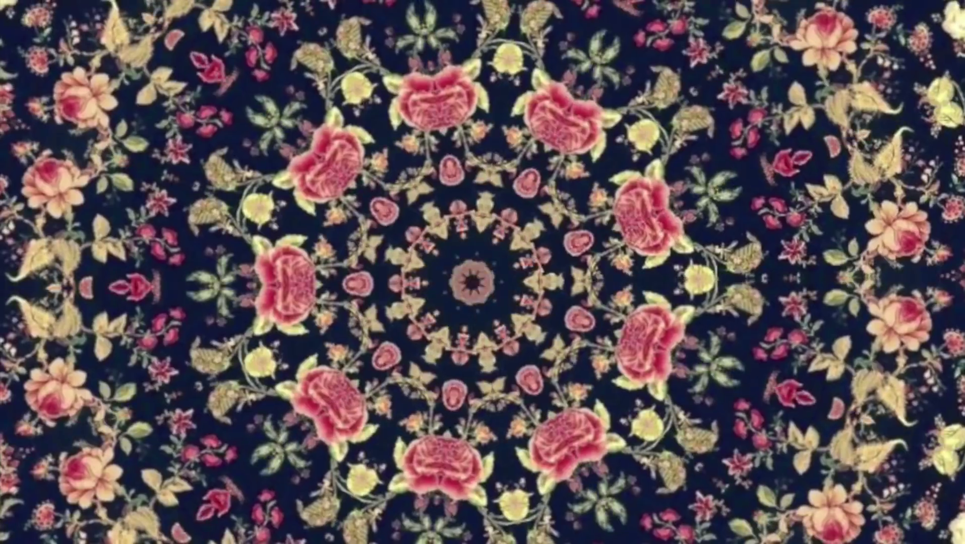